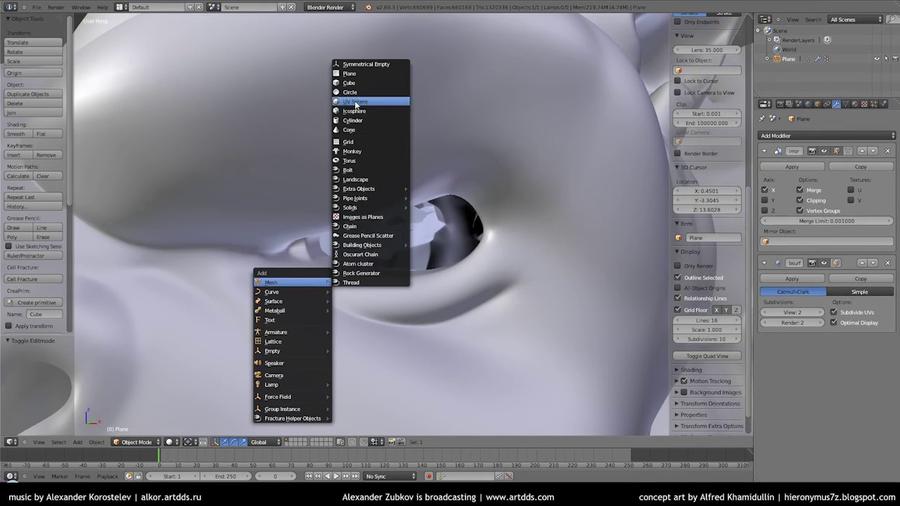
Add a UV sphere at the 3D cursor as the beast's eyeball.
left_click(355, 102)
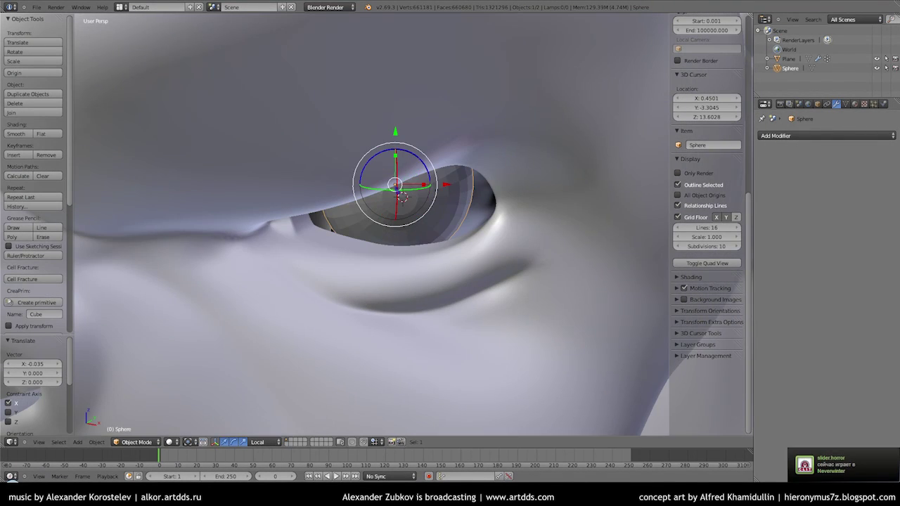
right_click(776, 415)
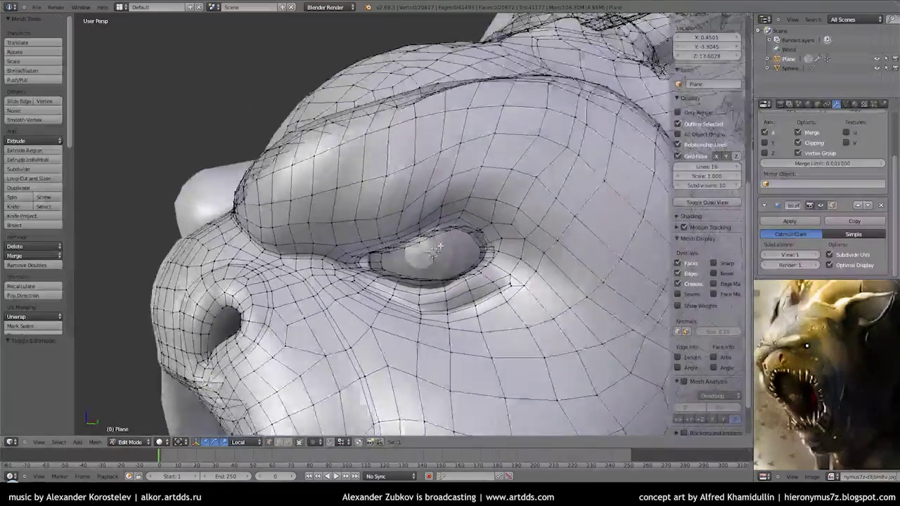
scroll(503, 205, "down", 3)
scroll(504, 205, "down", 2)
scroll(503, 205, "down", 3)
Pull the eyelid vertices around the eyeball using proportional soft falloff.
key("g")
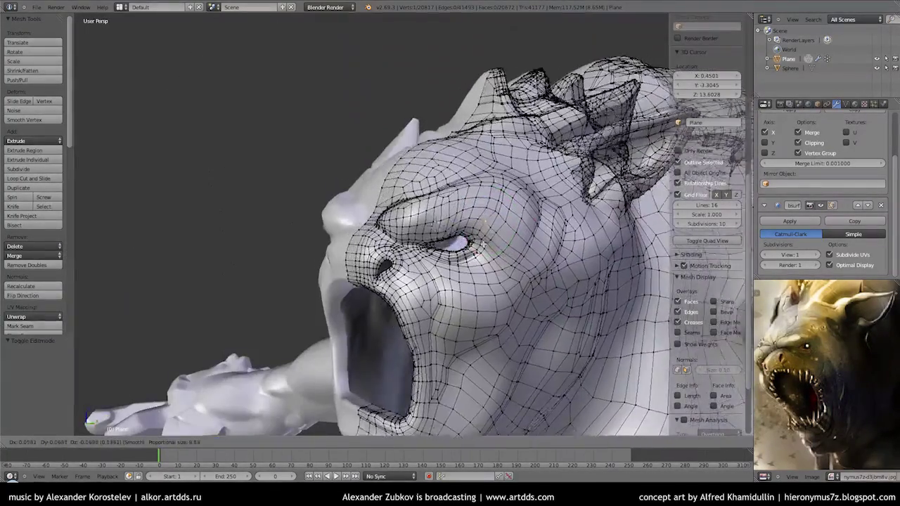
scroll(478, 232, "up", 4)
scroll(468, 211, "up", 5)
left_click(473, 216)
scroll(473, 216, "up", 6)
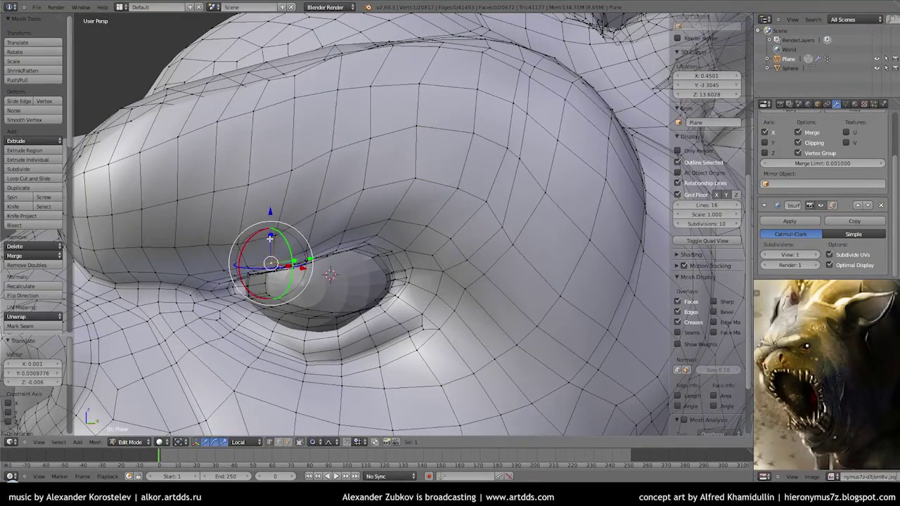
scroll(269, 239, "up", 2)
key("g")
middle_click_drag(430, 177, 409, 147)
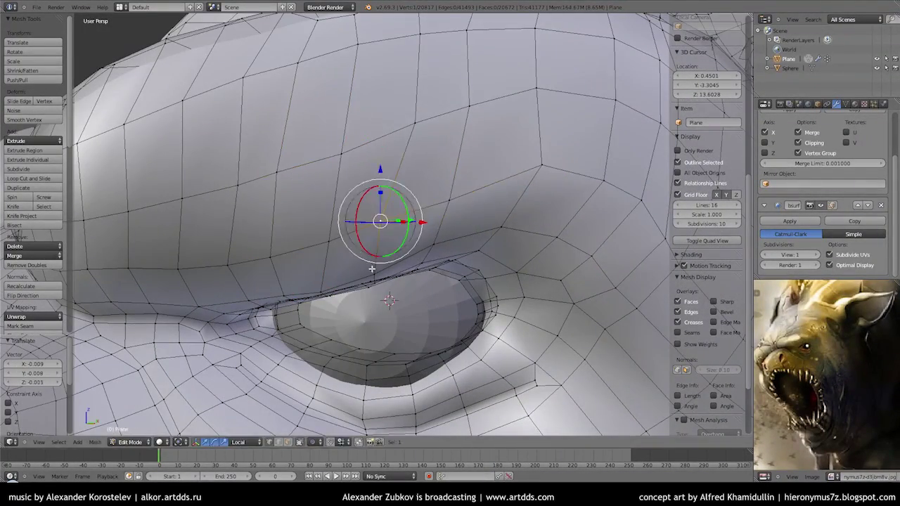
Move the remaining eyelid vertices one by one so the lid wraps the eye.
key("g")
left_click(548, 182)
middle_click_drag(549, 182, 303, 182)
key("g")
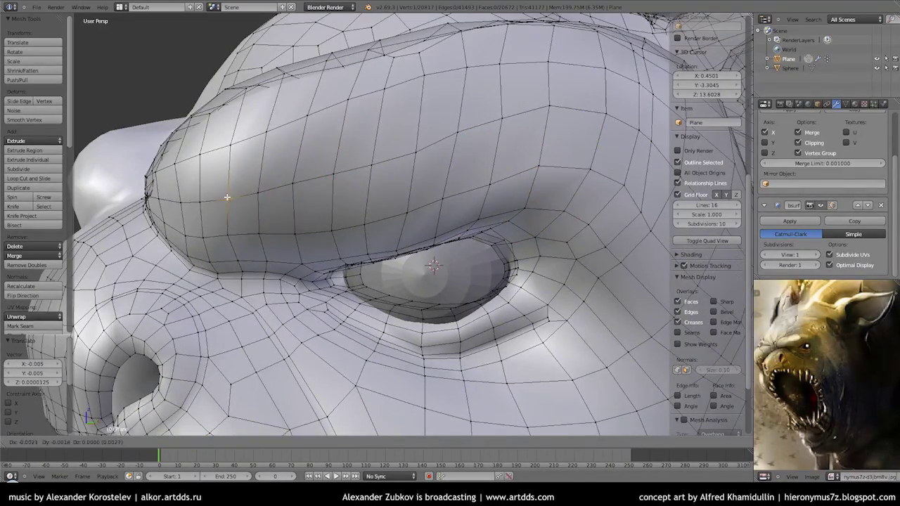
left_click(227, 197)
middle_click_drag(227, 197, 265, 232)
key("g")
left_click(427, 215)
right_click(489, 102)
key("g")
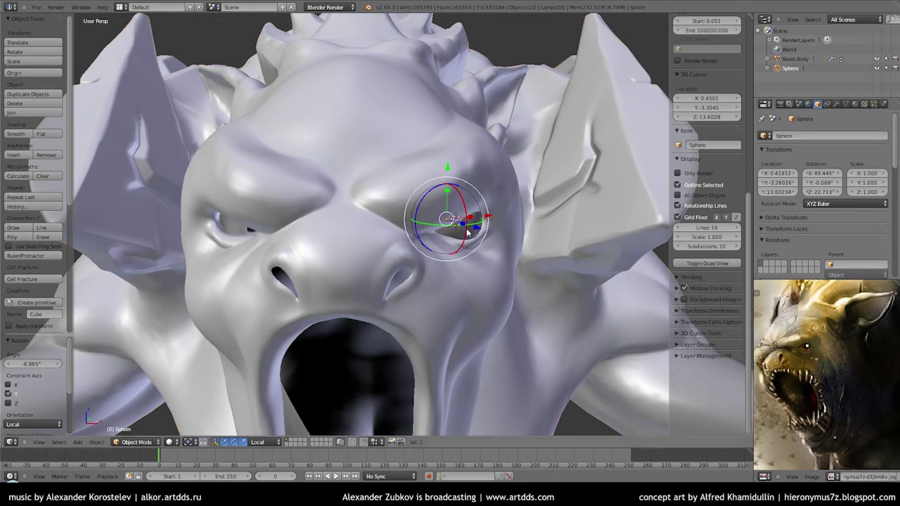
Add a Mirror modifier to the eyeball with Beast.Body as the mirror object.
mouse_move(394, 225)
middle_mouse_down()
mouse_move(446, 223)
mouse_move(424, 202)
middle_mouse_up()
left_click(836, 104)
left_click(826, 136)
left_click(686, 232)
scroll(506, 203, "up", 5)
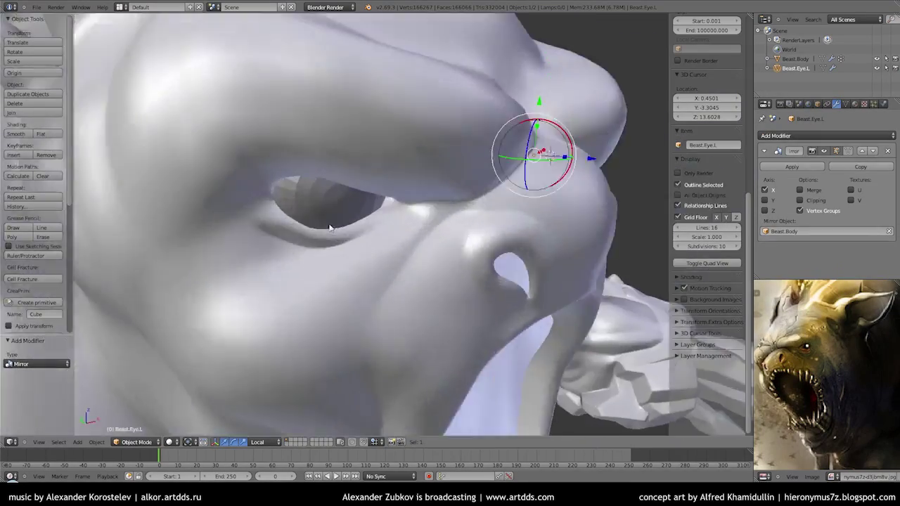
Cut a new edge loop around the eyeball's front and scale the ring.
mouse_move(528, 201)
middle_mouse_down()
mouse_move(471, 226)
mouse_move(570, 213)
mouse_move(527, 241)
mouse_move(532, 194)
mouse_move(457, 162)
mouse_move(452, 208)
middle_mouse_up()
key("Tab")
key("ctrl+r")
left_click(587, 211)
key("a")
key("w")
key("Escape")
key("Tab")
key("Tab")
key("Tab")
Edit Beast.Body and nudge the socket rim along the X axis.
scroll(458, 162, "down", 6)
scroll(445, 243, "down", 2)
middle_click_drag(446, 243, 422, 281)
scroll(366, 322, "up", 5)
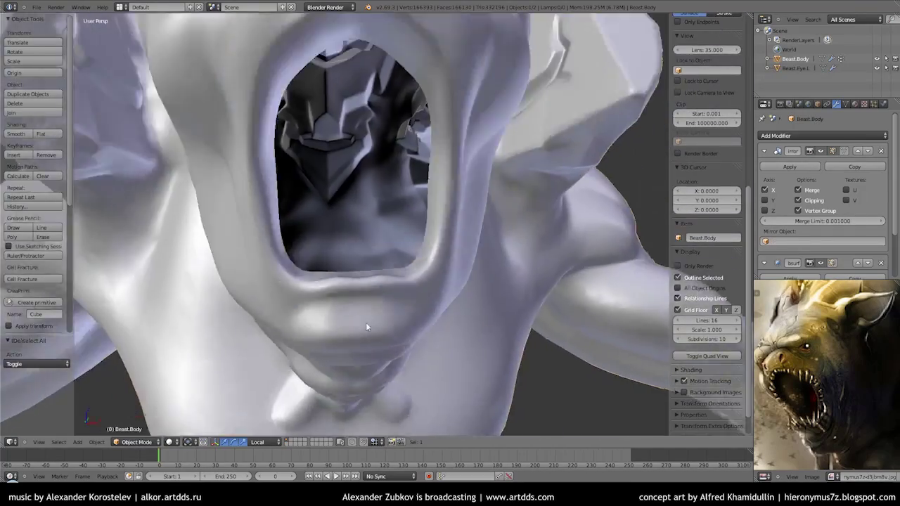
scroll(392, 198, "down", 4)
right_click(392, 199)
key("Tab")
scroll(500, 255, "up", 5)
middle_click_drag(500, 256, 398, 229)
scroll(397, 229, "down", 4)
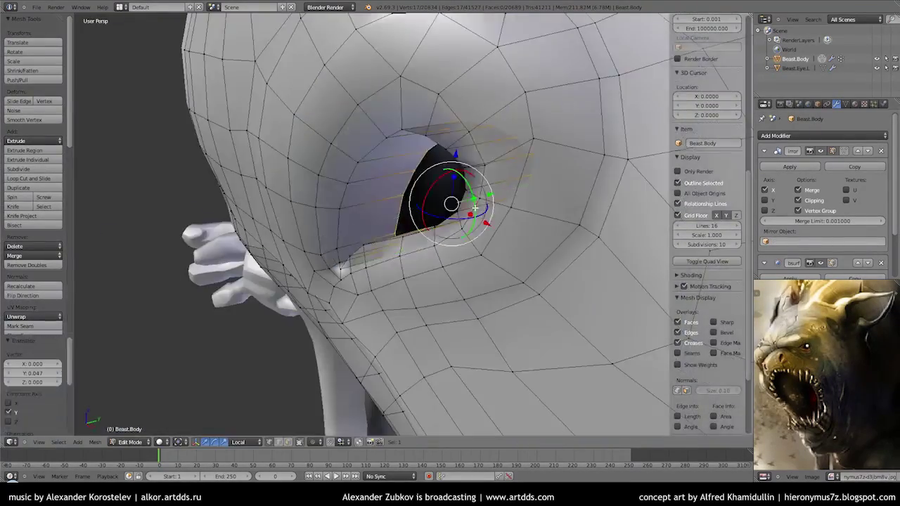
scroll(450, 204, "up", 4)
key("g")
key("x")
left_click(493, 209)
key("s")
key("Escape")
Cut a new edge loop around the socket and extrude the rim inward.
middle_click_drag(480, 222, 345, 201)
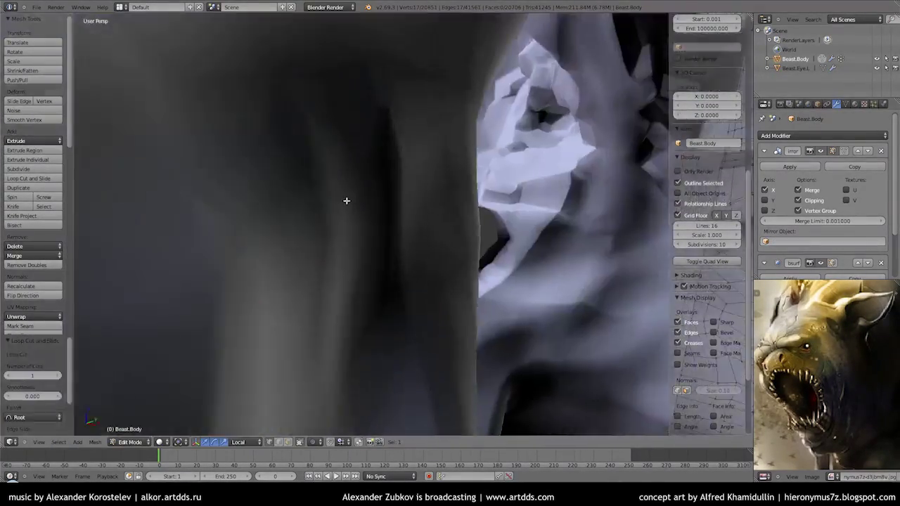
scroll(345, 201, "down", 5)
key("ctrl+r")
left_click(402, 224)
key("e")
right_click(402, 224)
scroll(402, 223, "up", 2)
mouse_move(402, 224)
middle_mouse_down()
mouse_move(518, 271)
mouse_move(497, 269)
middle_mouse_up()
scroll(497, 270, "down", 5)
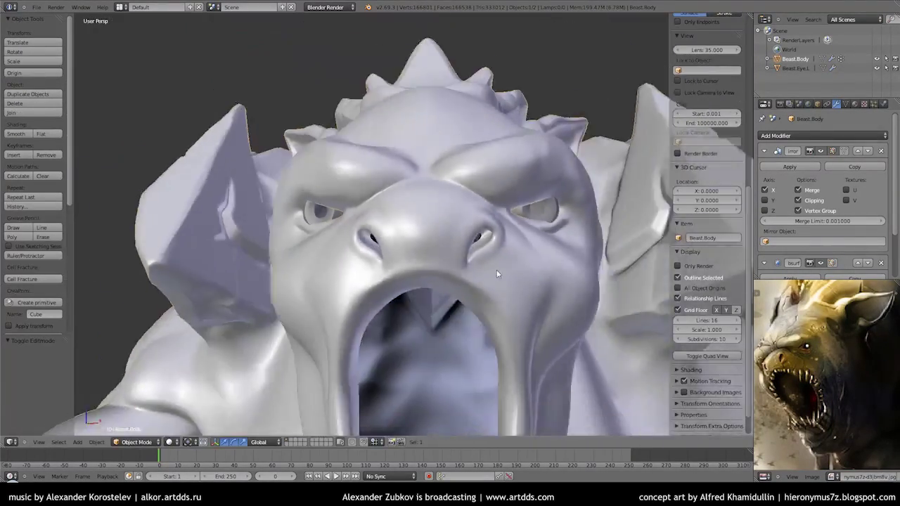
scroll(497, 270, "up", 5)
Move the extruded rim along X and review the face in Object Mode.
key("Tab")
key("Tab")
key("g")
key("x")
left_click(455, 170)
scroll(455, 170, "up", 2)
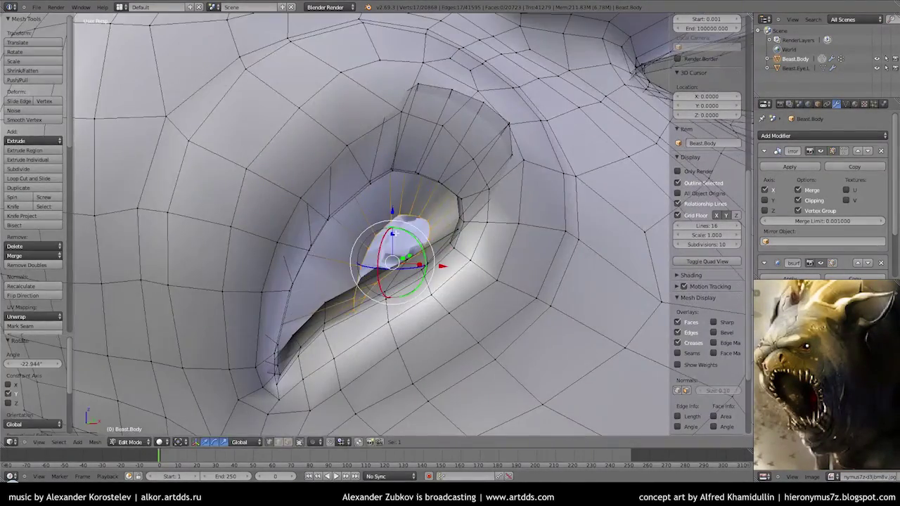
key("Tab")
scroll(423, 292, "down", 5)
middle_click_drag(423, 293, 501, 212)
scroll(449, 238, "up", 5)
Scale down the selected socket loop to narrow the opening.
key("Tab")
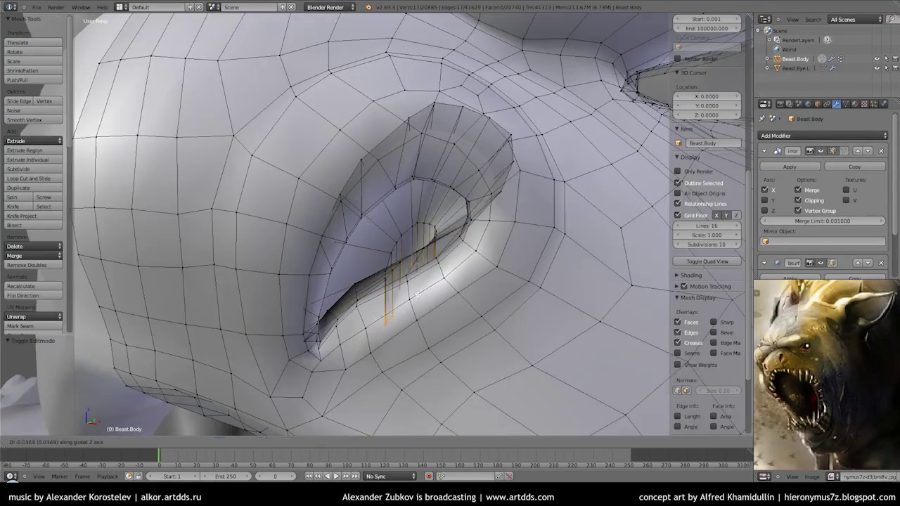
key("Tab")
scroll(425, 281, "down", 5)
mouse_move(382, 321)
middle_mouse_down()
mouse_move(442, 266)
mouse_move(438, 251)
mouse_move(492, 281)
middle_mouse_up()
key("Tab")
scroll(438, 251, "up", 5)
scroll(437, 251, "up", 2)
scroll(437, 251, "up", 2)
key("s")
left_click(511, 284)
Extrude the socket loop inward again, shrink it, and review in Object Mode.
key("e")
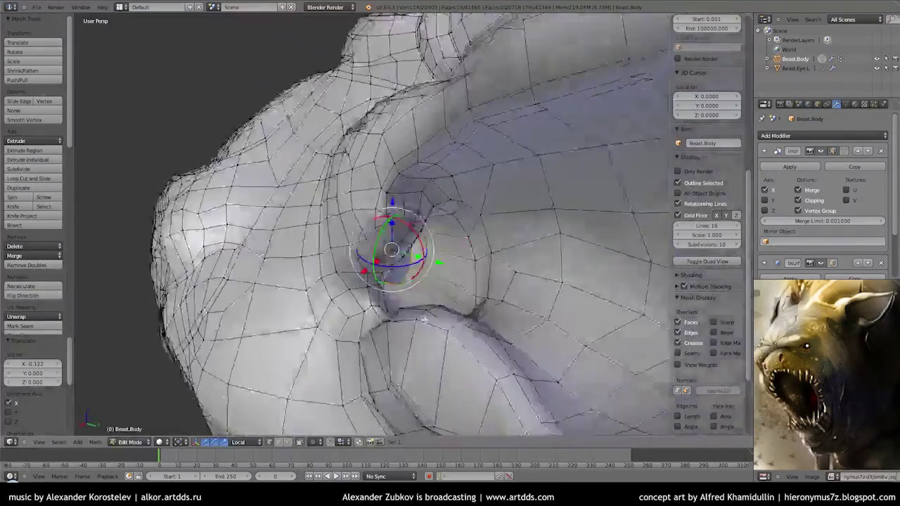
mouse_move(301, 374)
middle_mouse_down()
mouse_move(399, 288)
mouse_move(301, 268)
middle_mouse_up()
key("s")
left_click(398, 288)
key("e")
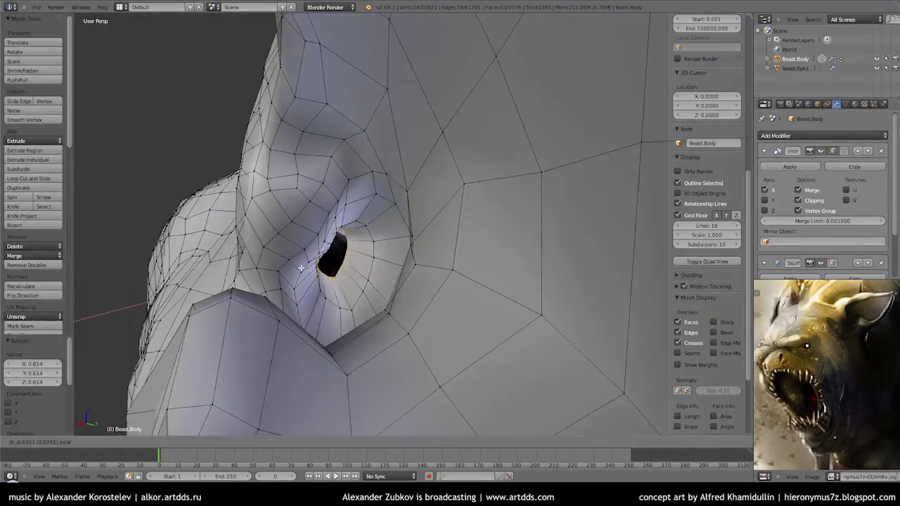
key("Tab")
scroll(462, 318, "down", 3)
Extrude the opening's rim inward in Edit Mode.
middle_click_drag(462, 318, 422, 282)
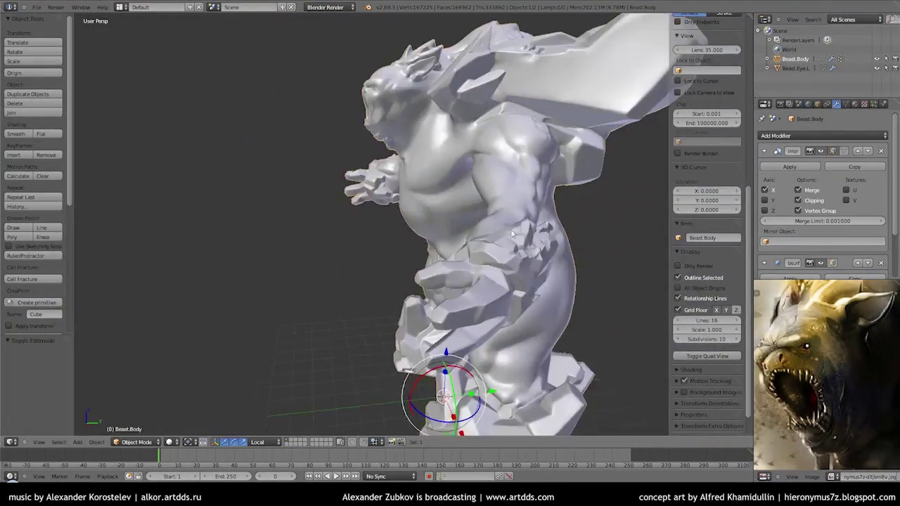
key("Tab")
scroll(372, 237, "up", 5)
mouse_move(372, 237)
middle_mouse_down()
mouse_move(456, 269)
mouse_move(449, 281)
middle_mouse_up()
key("e")
left_click(456, 269)
Move a single rim vertex along the Y axis.
scroll(455, 270, "up", 3)
right_click(437, 248)
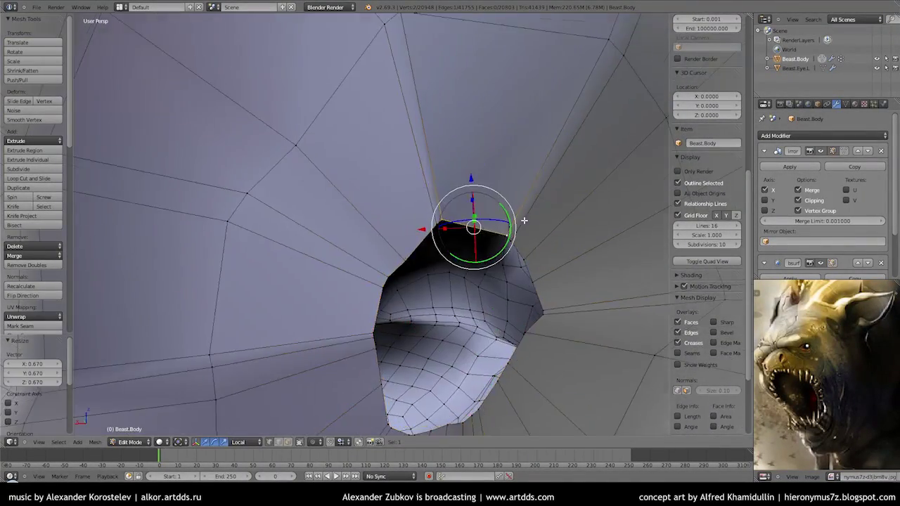
key("g")
key("y")
left_click(438, 248)
Fill the gaps between the rim and the inner tube with new faces.
key("f")
mouse_move(517, 269)
middle_mouse_down()
mouse_move(506, 222)
mouse_move(527, 240)
middle_mouse_up()
key("f")
left_click_drag(563, 220, 568, 264)
mouse_move(568, 264)
middle_mouse_down()
mouse_move(483, 257)
mouse_move(437, 276)
mouse_move(427, 264)
mouse_move(439, 193)
middle_mouse_up()
key("f")
key("f")
key("f")
right_click_drag(439, 192, 438, 193)
key("f")
middle_click_drag(471, 169, 376, 279)
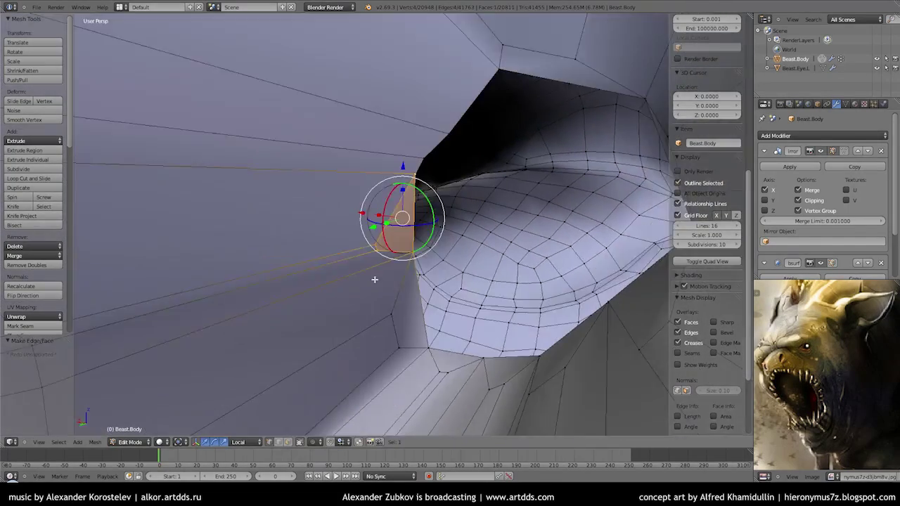
right_click_drag(450, 119, 466, 103)
key("f")
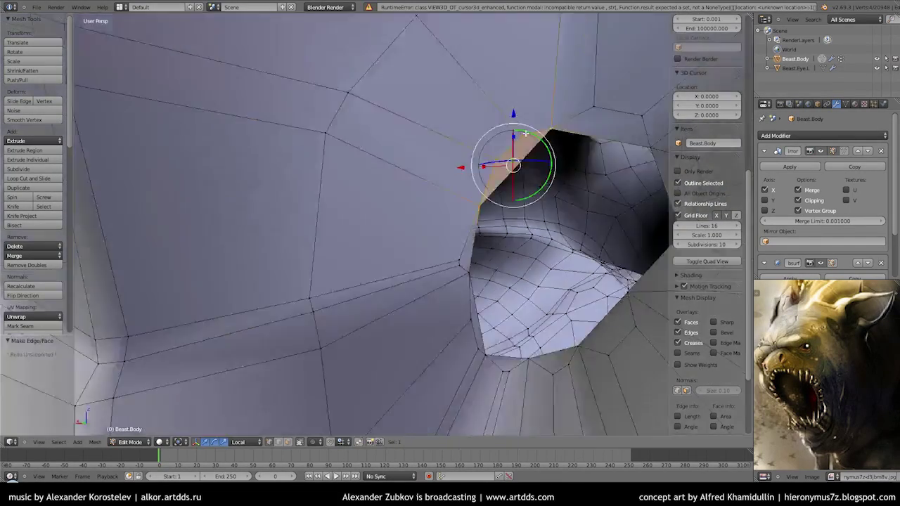
middle_click_drag(460, 84, 642, 137)
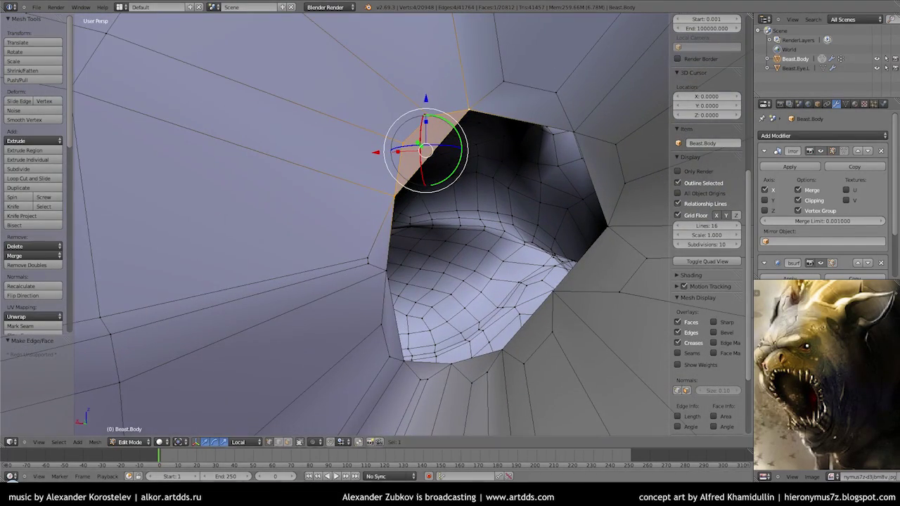
Extrude the edge loop along Y, then grow the selection to the surrounding faces.
key("e")
key("y")
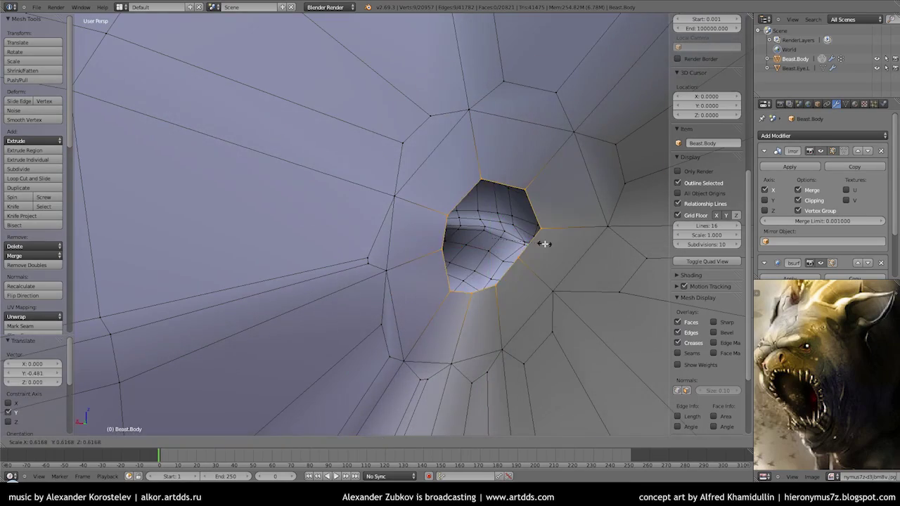
key("ctrl+z")
mouse_move(487, 182)
middle_mouse_down()
mouse_move(421, 256)
mouse_move(492, 232)
middle_mouse_up()
key("ctrl+KP_Add")
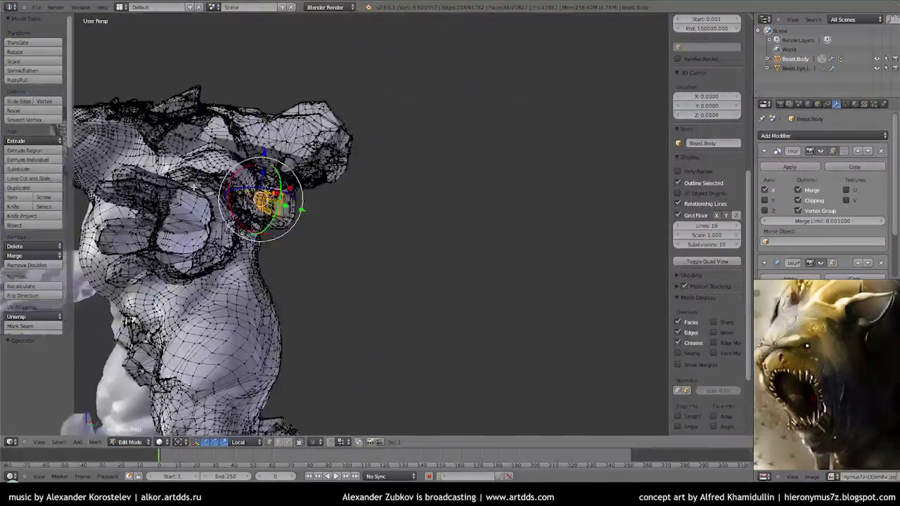
left_click(855, 104)
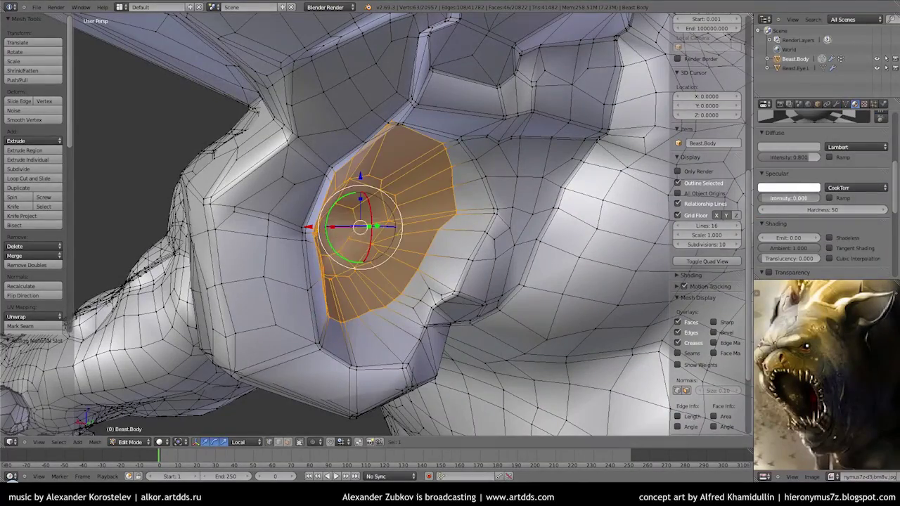
Return to Object Mode and save the file, overwriting the existing one.
key("Tab")
mouse_move(446, 230)
middle_mouse_down()
mouse_move(502, 175)
mouse_move(359, 273)
middle_mouse_up()
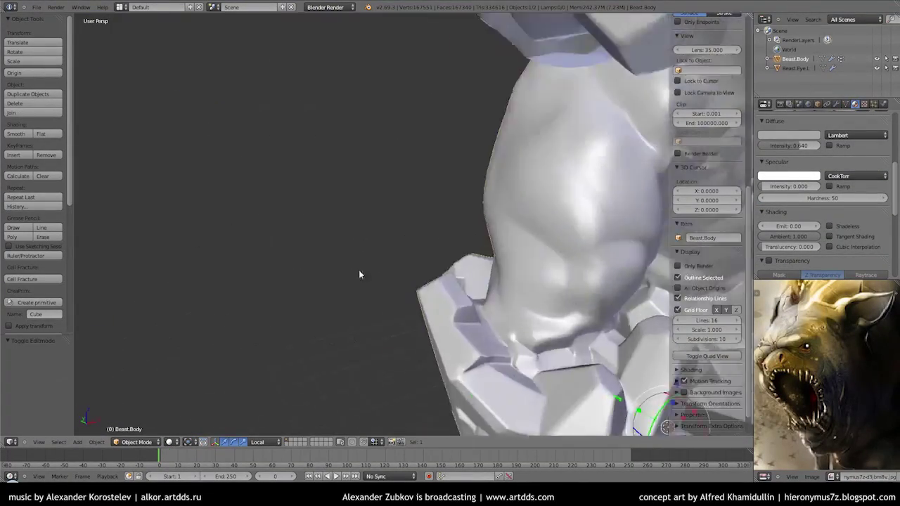
scroll(422, 260, "down", 5)
key("ctrl+s")
left_click(493, 248)
In Edit Mode, select the mouth rim loop, extrude it and scale it inward.
mouse_move(494, 251)
middle_mouse_down()
mouse_move(547, 237)
mouse_move(408, 204)
mouse_move(277, 50)
middle_mouse_up()
key("Tab")
scroll(546, 236, "up", 5)
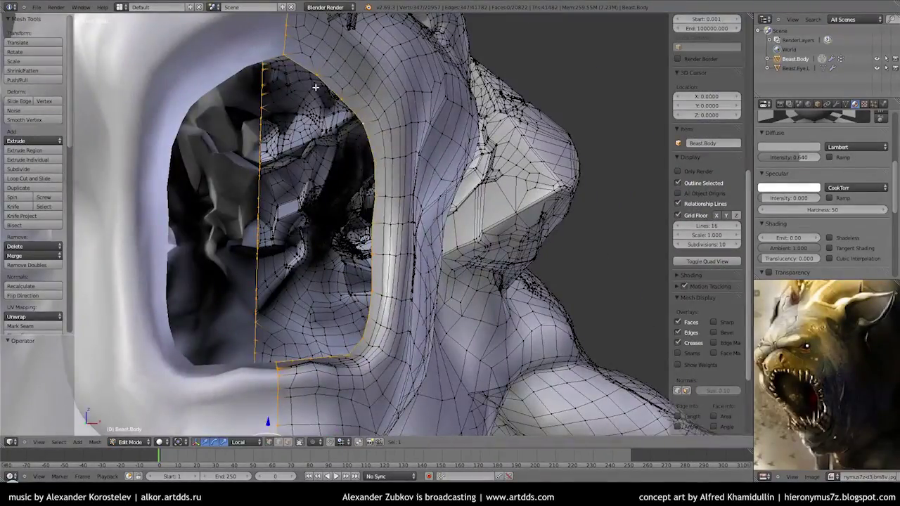
key("e")
left_click(324, 84)
mouse_move(324, 85)
middle_mouse_down()
mouse_move(366, 140)
mouse_move(403, 170)
mouse_move(469, 202)
mouse_move(527, 196)
mouse_move(422, 199)
mouse_move(429, 190)
mouse_move(416, 184)
mouse_move(433, 238)
mouse_move(468, 172)
mouse_move(450, 197)
mouse_move(466, 236)
mouse_move(337, 258)
mouse_move(457, 268)
middle_mouse_up()
key("s")
left_click(436, 184)
Move the mouth loop and extrude it again, scaling it deeper into the throat.
key("g")
key("e")
left_click(433, 238)
left_click(419, 216)
key("Tab")
key("Tab")
left_click(456, 226)
mouse_move(457, 227)
middle_mouse_down()
mouse_move(438, 237)
mouse_move(457, 211)
mouse_move(393, 223)
middle_mouse_up()
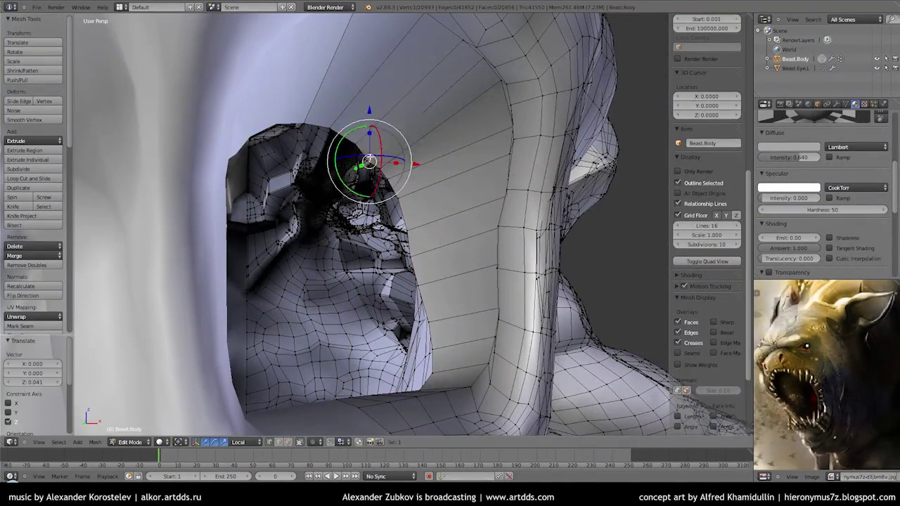
left_click(386, 117)
Raise and adjust the end loop so the throat tube bends deeper inside.
scroll(386, 117, "down", 5)
scroll(386, 117, "up", 5)
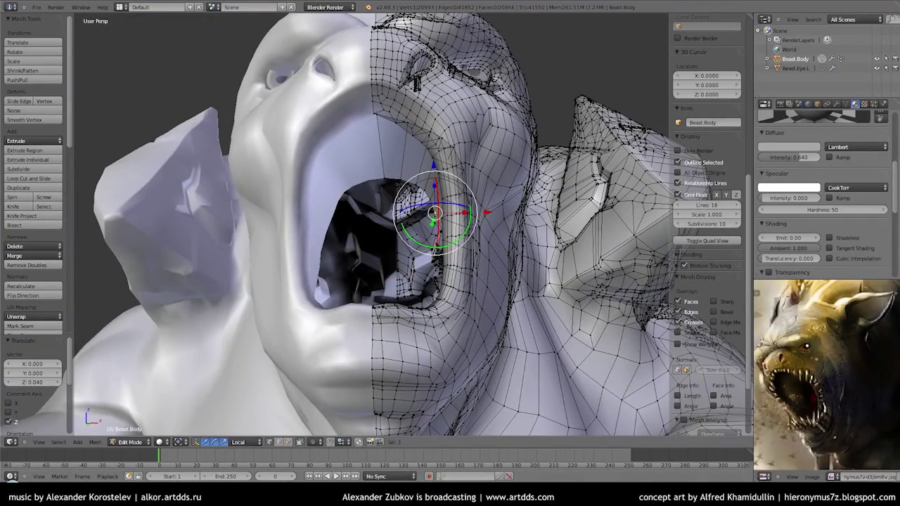
mouse_move(434, 212)
middle_mouse_down()
mouse_move(401, 251)
mouse_move(387, 251)
mouse_move(450, 237)
mouse_move(464, 213)
mouse_move(416, 187)
middle_mouse_up()
scroll(402, 251, "up", 5)
key("g")
left_click(333, 245)
left_click(369, 303)
Review the mouth in Object Mode, then return to Edit Mode and select a shortest-path edge run.
key("Tab")
scroll(427, 235, "down", 5)
scroll(439, 237, "up", 5)
key("Tab")
right_click(416, 187, "ctrl")
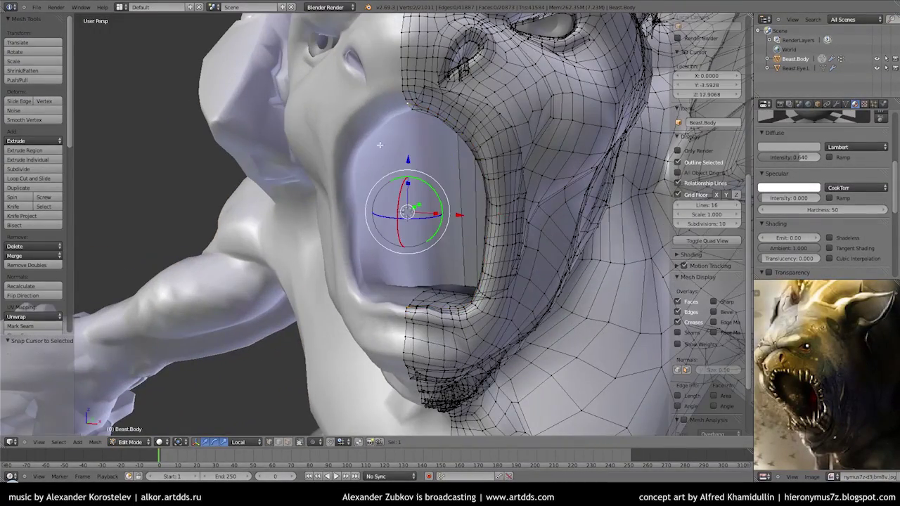
Add a cone inside the beast's mouth.
key("Tab")
scroll(424, 202, "up", 2)
left_click(447, 246)
scroll(368, 231, "down", 1)
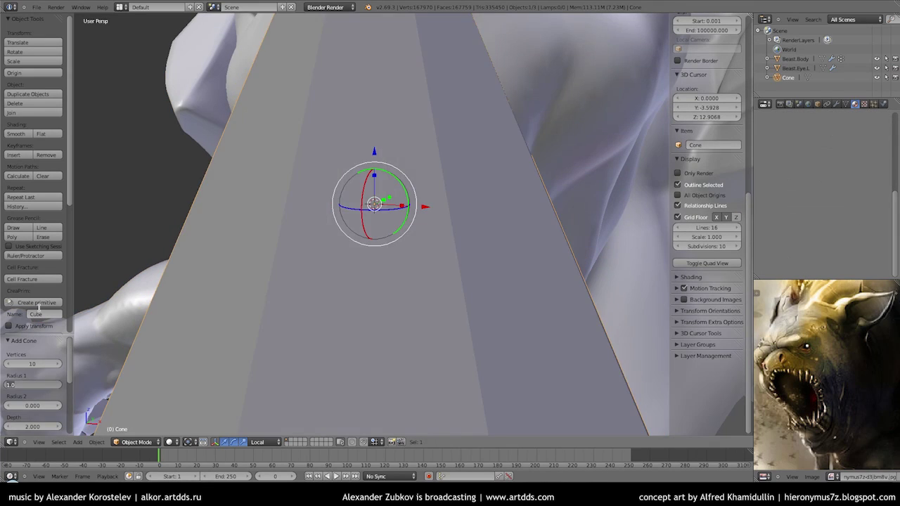
scroll(368, 230, "down", 3)
scroll(368, 230, "down", 3)
mouse_move(368, 231)
middle_mouse_down()
mouse_move(394, 211)
mouse_move(417, 262)
mouse_move(450, 267)
middle_mouse_up()
Delete the cone's base face and add edge loops along its length.
key("Tab")
key("x")
left_click(417, 262)
key("a")
key("ctrl+r")
left_click(412, 251)
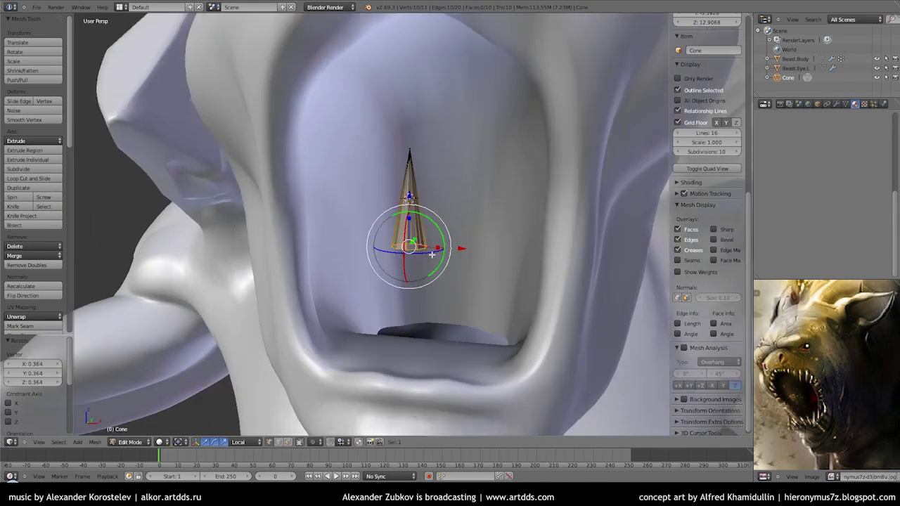
scroll(401, 240, "up", 3)
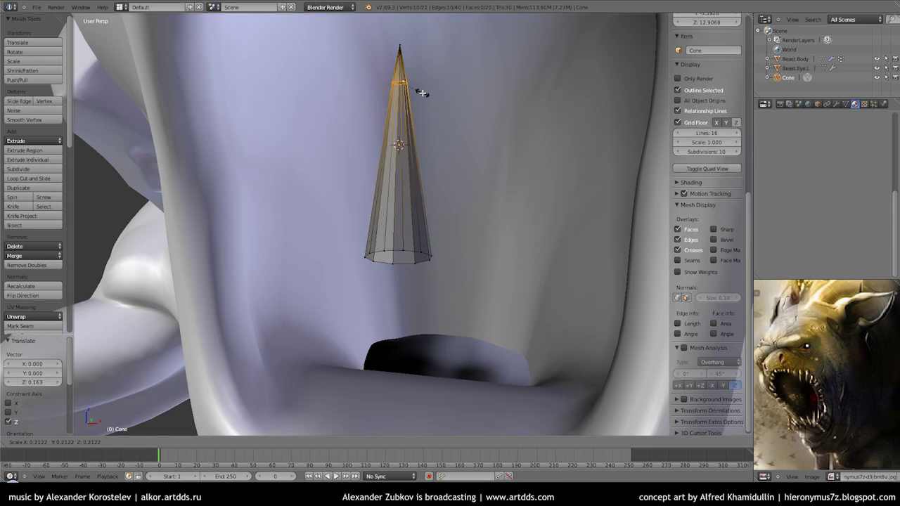
Resize the cone's rings in front orthographic view to taper the fang.
key("Escape")
key("ctrl+z")
key("KP_1")
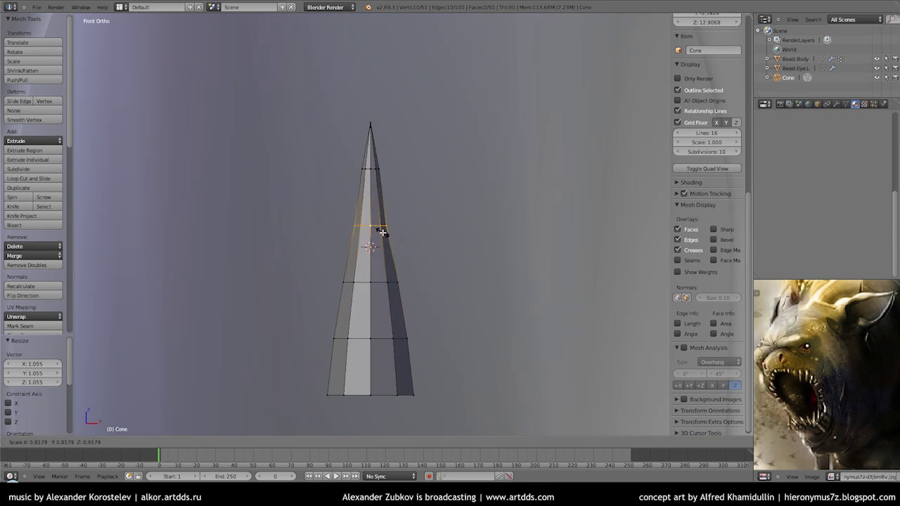
key("Escape")
middle_click_drag(380, 232, 333, 281)
Shade the cone smooth and bend its tip into a curved fang.
key("a")
key("w")
left_click(411, 226)
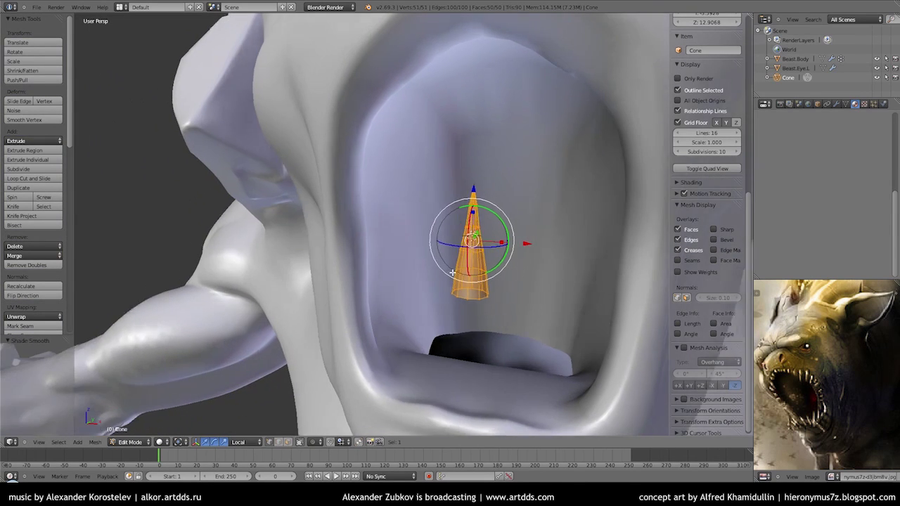
left_click(864, 104)
key("KP_1")
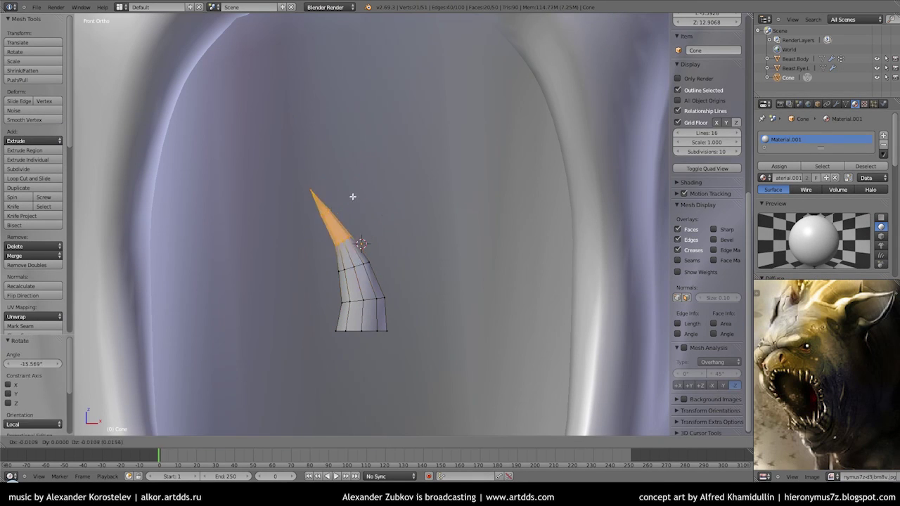
key("Tab")
middle_click_drag(334, 187, 340, 310)
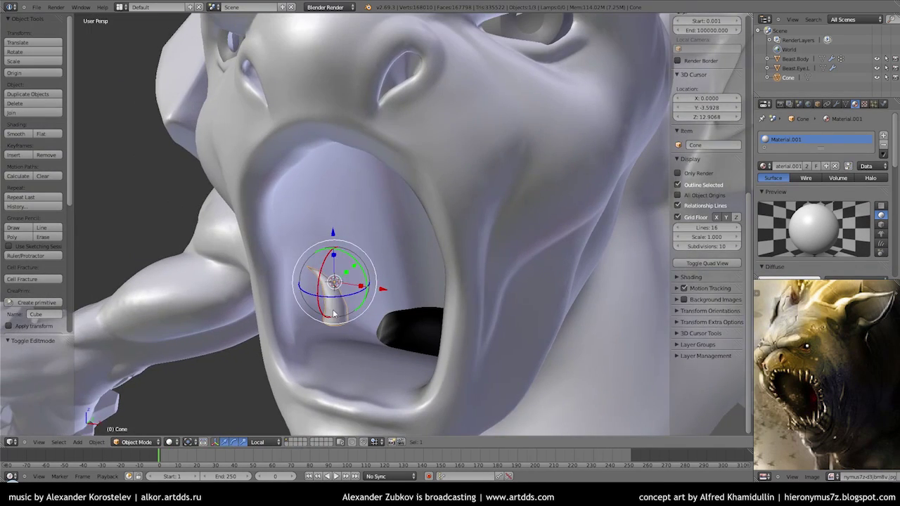
Angle the fang by rotating it about its own Z axis.
scroll(334, 314, "up", 4)
scroll(373, 254, "down", 4)
mouse_move(330, 297)
middle_mouse_down()
mouse_move(466, 173)
mouse_move(502, 204)
mouse_move(446, 173)
middle_mouse_up()
key("Tab")
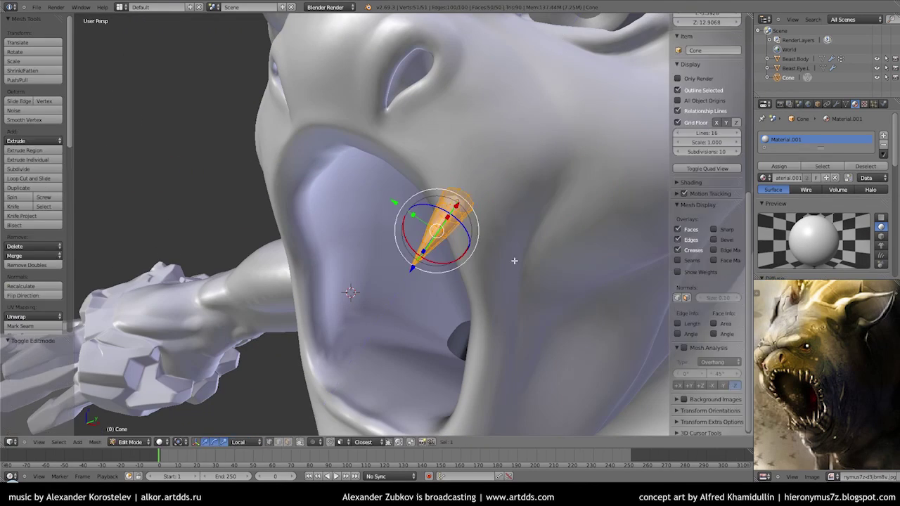
key("Tab")
middle_click_drag(514, 261, 464, 244)
left_click_drag(464, 243, 447, 192)
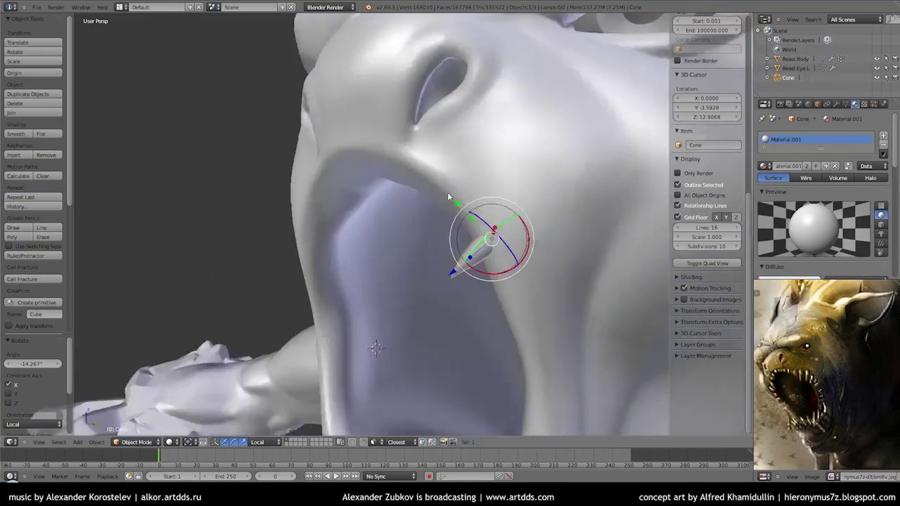
middle_click_drag(447, 196, 514, 239)
key("r")
key("z")
key("z")
left_click(455, 286)
Size the fang, then duplicate it and reshape the copy's tip beside the first.
mouse_move(456, 286)
middle_mouse_down()
mouse_move(514, 194)
mouse_move(485, 232)
middle_mouse_up()
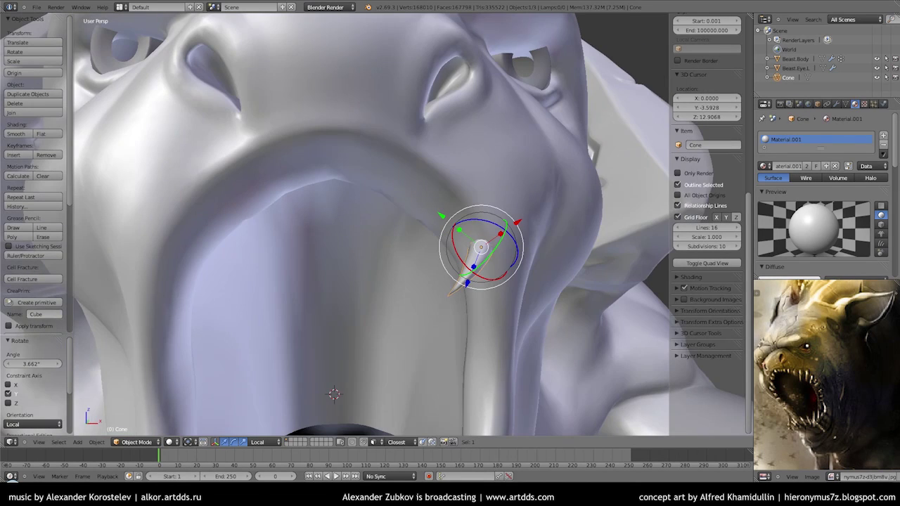
middle_click_drag(339, 105, 464, 240)
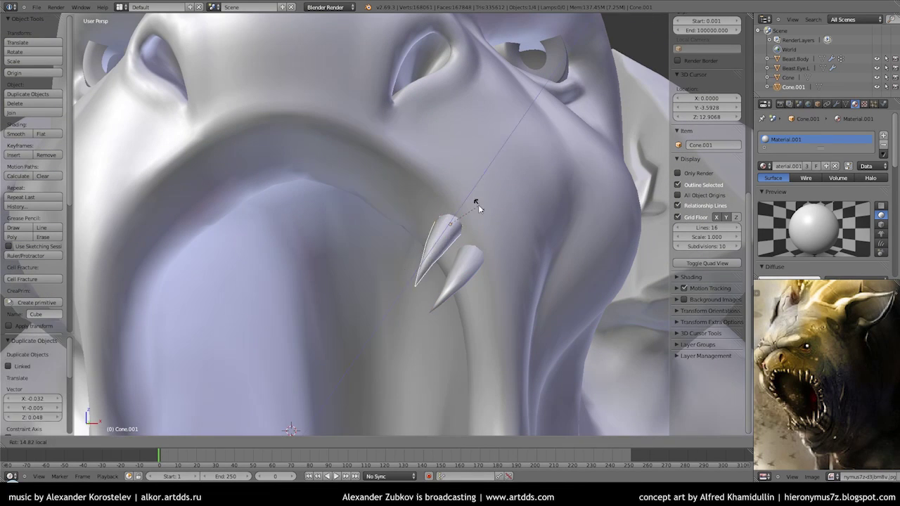
left_click(494, 181)
mouse_move(494, 182)
middle_mouse_down()
mouse_move(541, 231)
mouse_move(450, 211)
middle_mouse_up()
key("shift+d")
left_click(403, 242)
key("Tab")
middle_click_drag(403, 242, 467, 257)
key("a")
key("s")
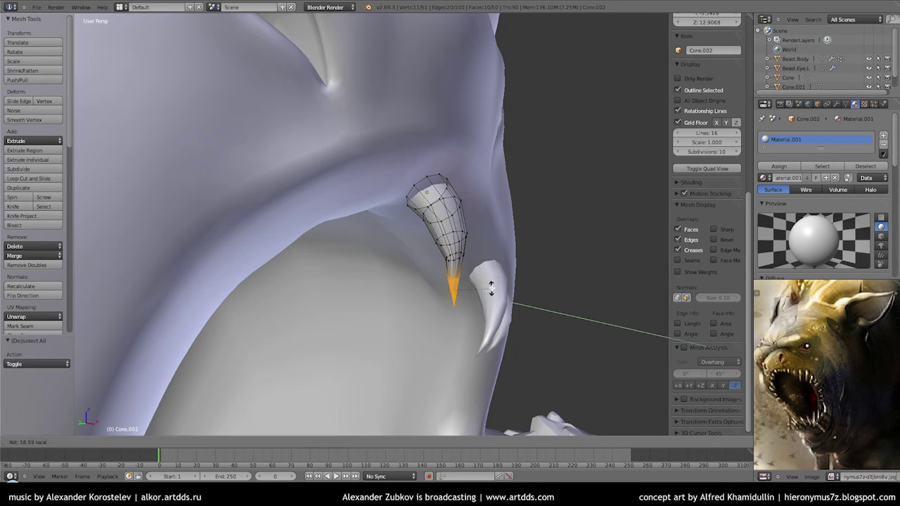
middle_click_drag(509, 229, 466, 261)
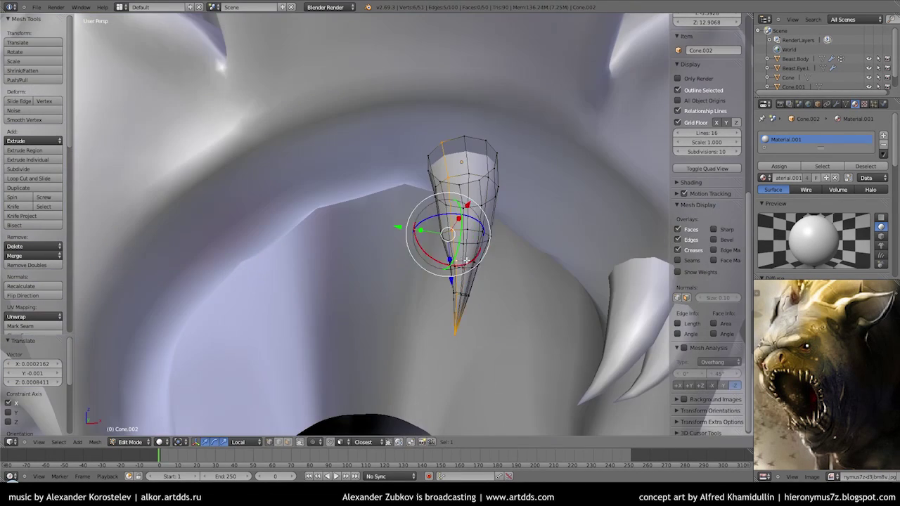
key("Tab")
middle_click_drag(453, 338, 441, 209)
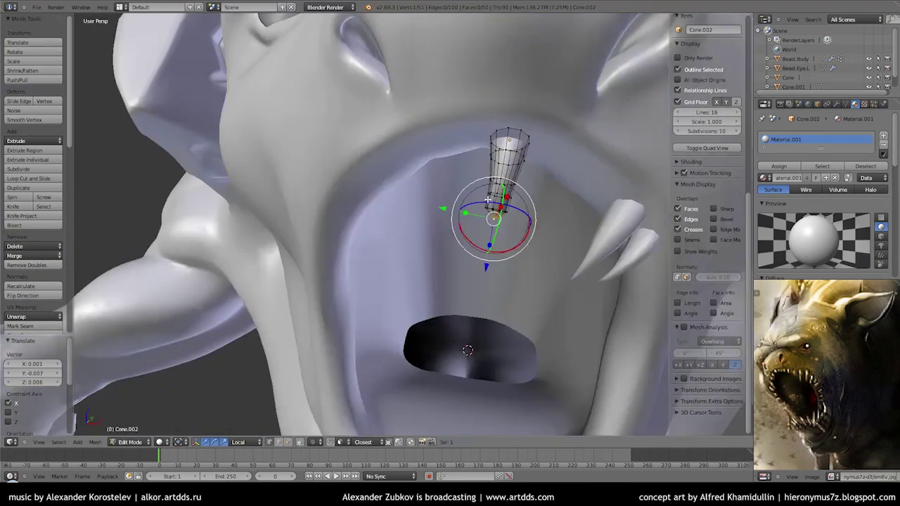
Shrink the new tooth, move it into place, and duplicate it.
key("s")
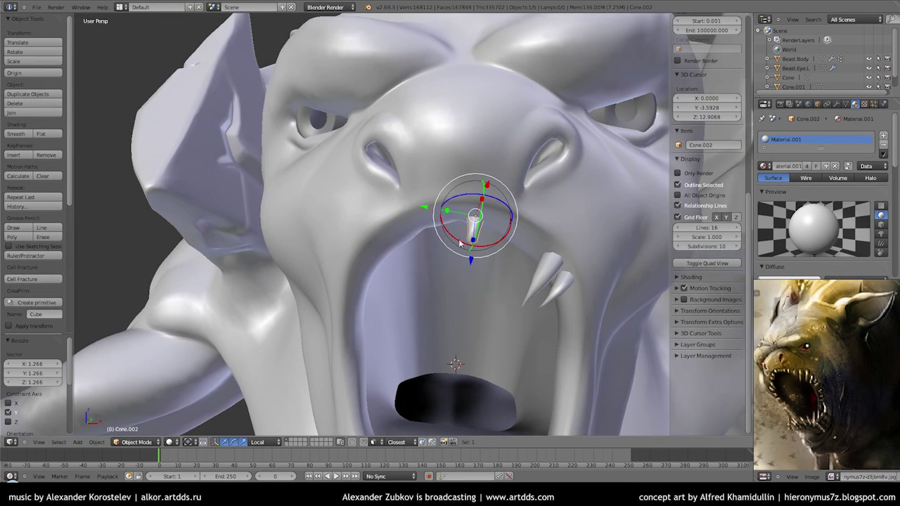
middle_click_drag(461, 242, 527, 209)
key("g")
left_click(528, 255)
key("KP_1")
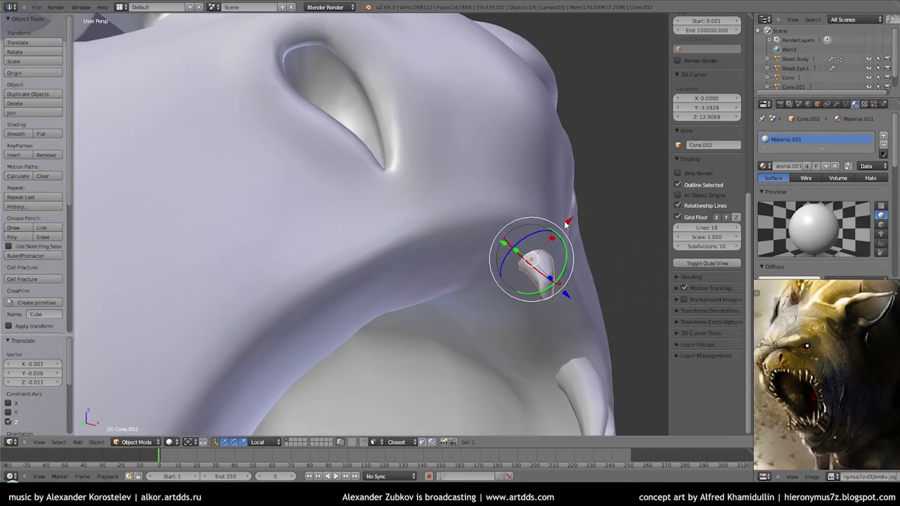
scroll(457, 276, "down", 3)
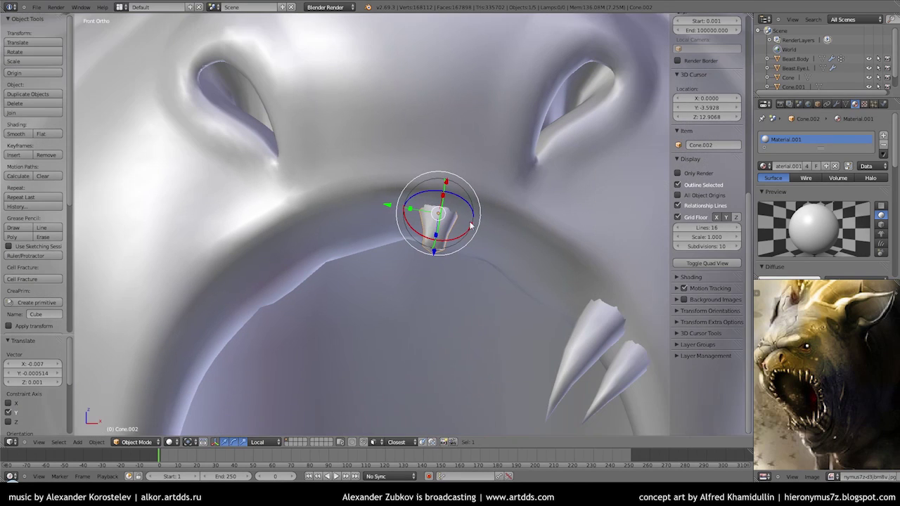
key("shift+d")
left_click(466, 251)
middle_click_drag(467, 251, 502, 191)
middle_click_drag(481, 225, 485, 246)
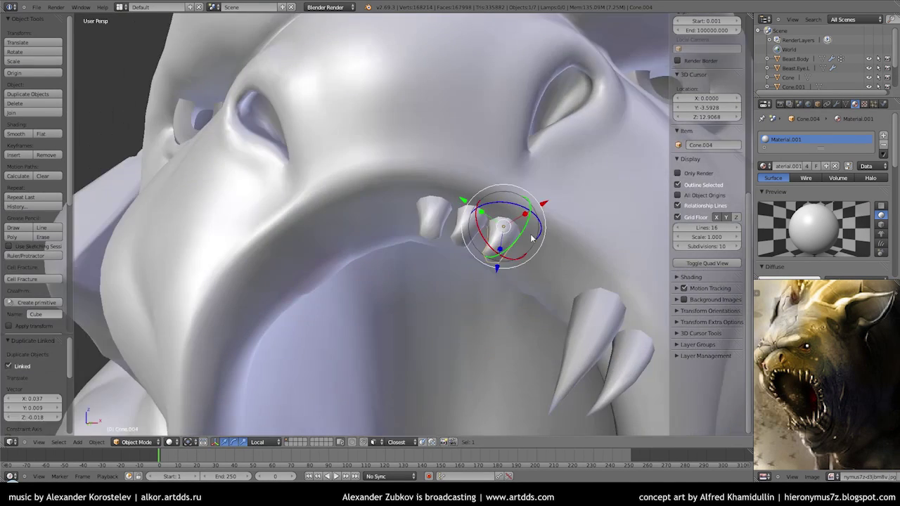
Add more tooth copies along the gum, shrinking one to about two-thirds size.
key("shift+d")
left_click_drag(495, 253, 492, 270)
left_click(497, 252)
mouse_move(497, 251)
middle_mouse_down()
mouse_move(513, 232)
mouse_move(556, 221)
mouse_move(556, 239)
mouse_move(514, 246)
mouse_move(538, 251)
middle_mouse_up()
key("shift+d")
left_click(499, 222)
right_click(551, 257)
key("shift+d")
left_click(502, 218)
key("s")
left_click(500, 224)
Reselect the first fang, the beast body, and then a small front tooth.
scroll(500, 224, "down", 3)
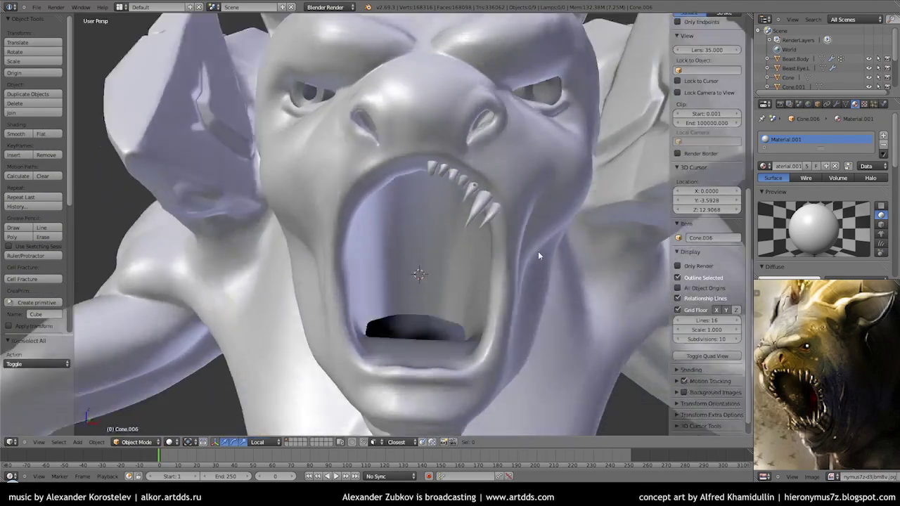
scroll(538, 251, "up", 3)
key("a")
right_click(523, 200)
middle_click_drag(501, 174, 539, 173)
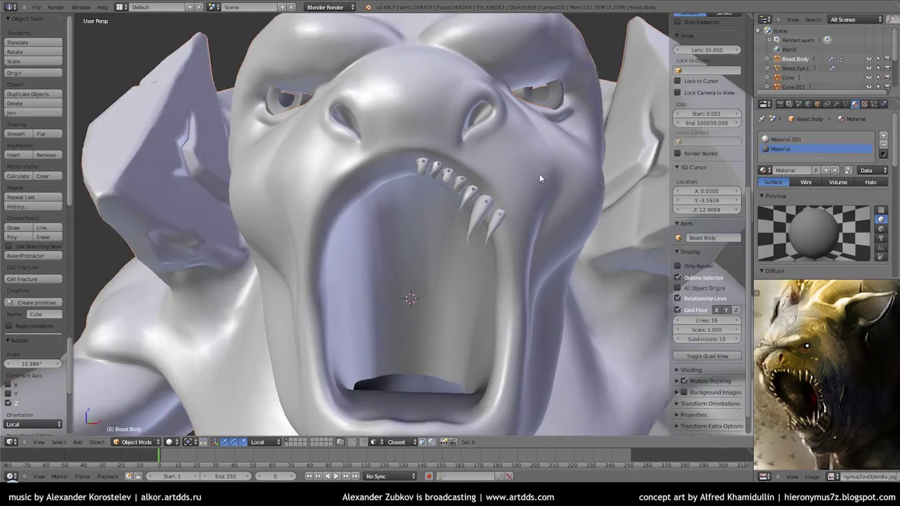
right_click(415, 155)
right_click(483, 202, "shift")
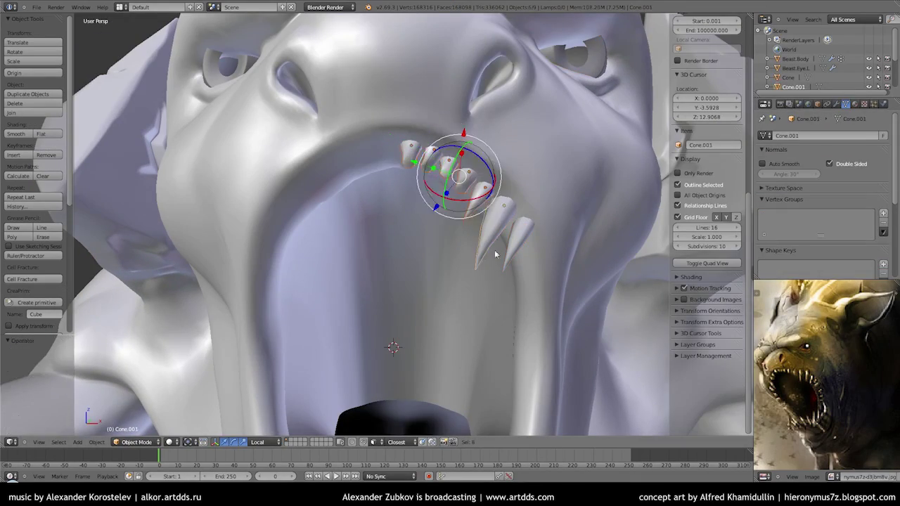
Inspect the upper teeth up close and select a front tooth.
scroll(496, 254, "down", 3)
key("Tab")
middle_click_drag(496, 254, 450, 275)
key("ctrl+l")
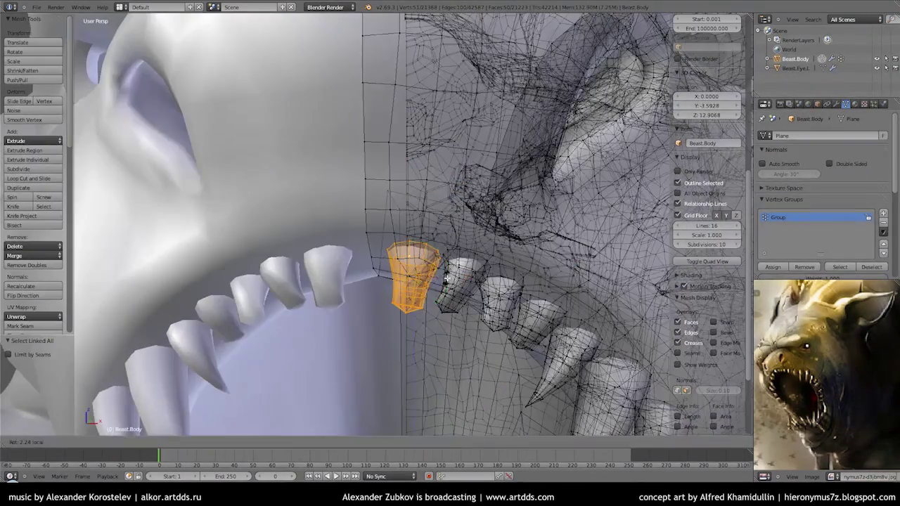
key("Tab")
scroll(480, 294, "down", 4)
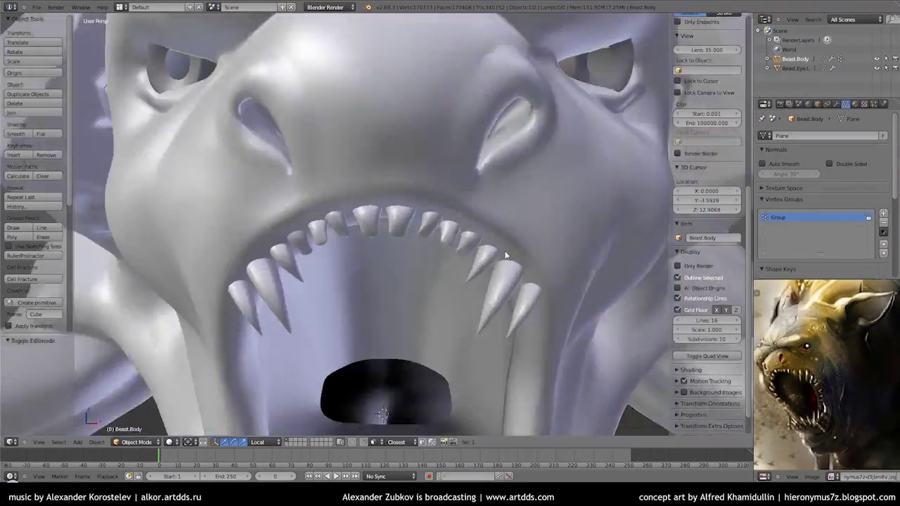
middle_click_drag(480, 293, 502, 226)
right_click(495, 234)
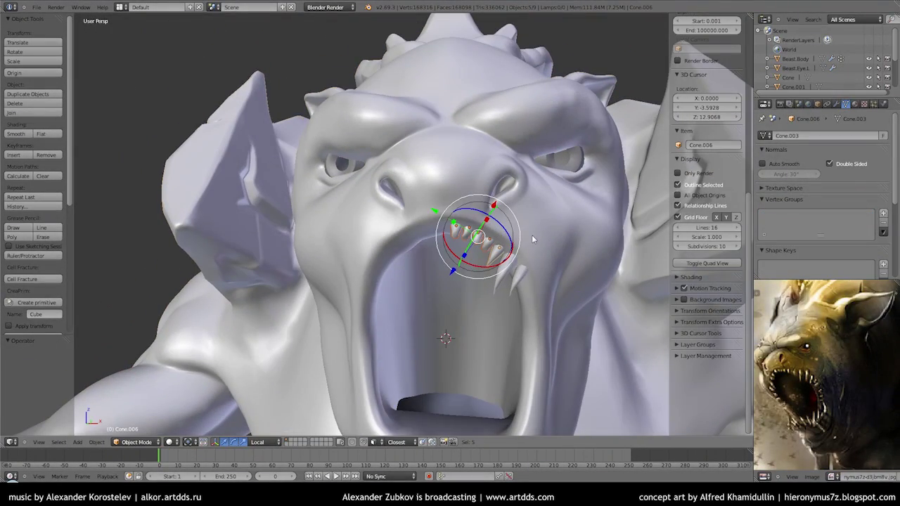
scroll(532, 235, "up", 4)
right_click(429, 211)
Add a Mirror modifier to the front tooth with Beast.Body as mirror object.
left_click(836, 104)
left_click(813, 136)
left_click(696, 238)
left_click(826, 241)
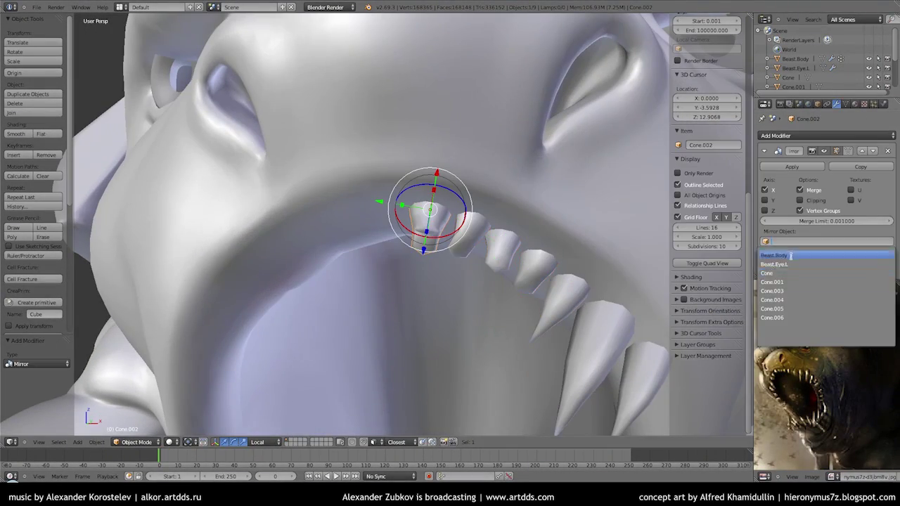
left_click(790, 256)
Link the Mirror modifier to the other selected teeth with Ctrl+L.
right_click(483, 231)
right_click(526, 282, "shift")
key("ctrl+l")
left_click(389, 285)
scroll(418, 206, "down", 2)
Nudge and resize another tooth so it sits on the gum.
right_click(418, 206)
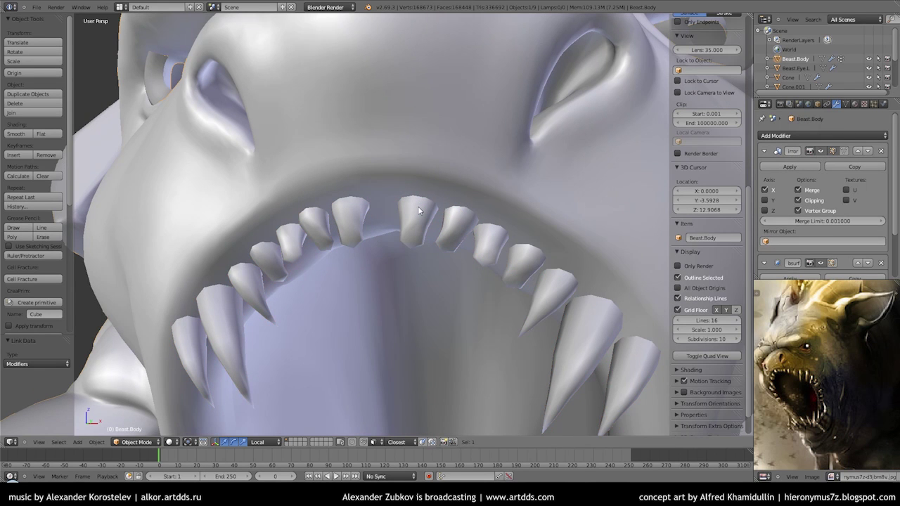
right_click_drag(419, 210, 421, 210)
scroll(441, 202, "up", 2)
right_click(528, 250)
mouse_move(527, 249)
middle_mouse_down()
mouse_move(526, 224)
mouse_move(461, 213)
mouse_move(478, 204)
mouse_move(415, 176)
mouse_move(555, 211)
mouse_move(555, 199)
mouse_move(562, 225)
middle_mouse_up()
left_click(549, 212)
scroll(492, 211, "down", 3)
Move a front tooth along X and rotate it about Y.
key("a")
scroll(448, 190, "up", 2)
right_click(415, 176)
key("g")
key("x")
left_click(410, 170)
key("r")
key("y")
key("y")
left_click(445, 174)
Slide another small tooth along Y into place.
right_click(555, 211)
key("g")
key("y")
left_click(555, 211)
scroll(547, 235, "down", 2)
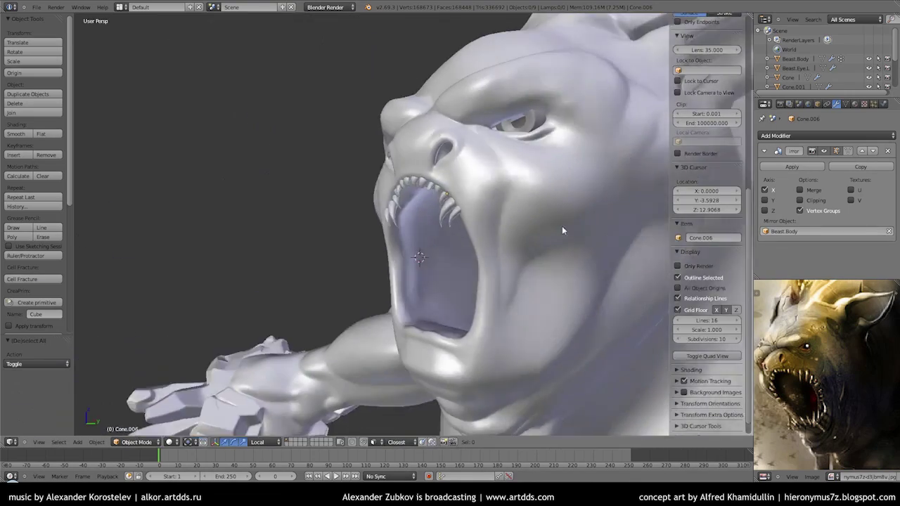
Rotate the large fang about Z in edit mode.
scroll(562, 226, "up", 3)
right_click(485, 202)
key("Tab")
Duplicate the fang pair with Shift+D and move it down onto the lower jaw.
key("Tab")
mouse_move(501, 187)
middle_mouse_down()
mouse_move(433, 171)
mouse_move(492, 191)
middle_mouse_up()
right_click(492, 191)
key("r")
key("z")
left_click(498, 183)
key("Tab")
scroll(499, 199, "up", 3)
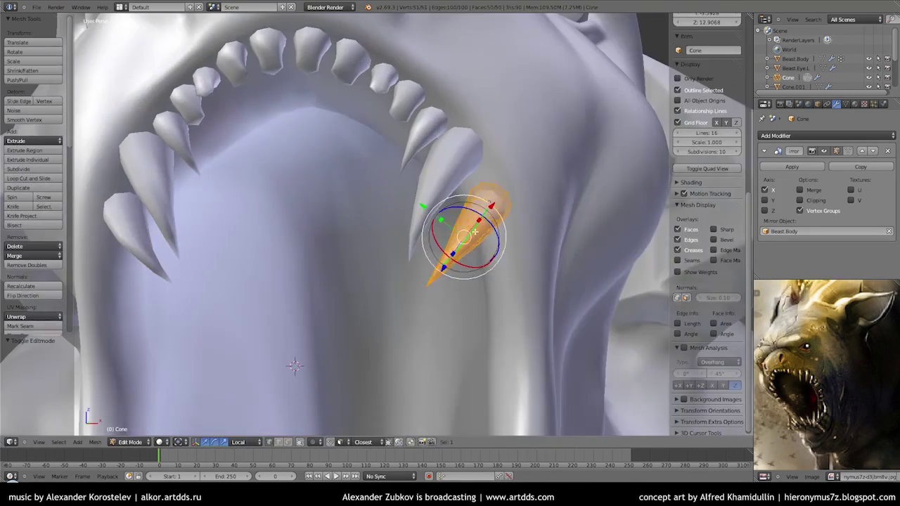
scroll(448, 246, "down", 5)
middle_click_drag(447, 245, 458, 257)
scroll(458, 256, "up", 5)
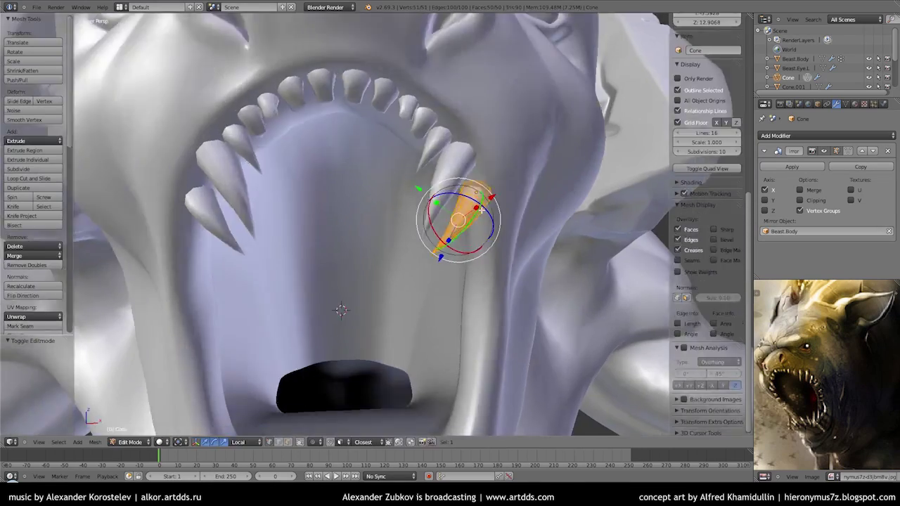
key("Tab")
scroll(413, 221, "down", 4)
scroll(436, 232, "up", 4)
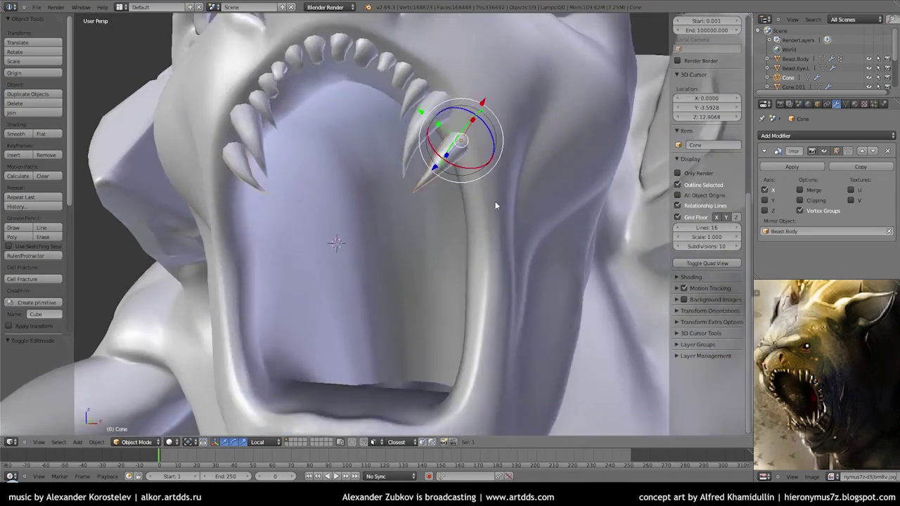
key("shift+d")
middle_click_drag(450, 280, 411, 281)
key("g")
left_click(450, 351)
Scale, rotate and slide the lower fang pair into place along the jaw.
key("a")
scroll(450, 325, "up", 3)
right_click(450, 325)
key("s")
left_click(492, 330)
middle_click_drag(492, 330, 483, 339)
left_click(469, 316)
key("g")
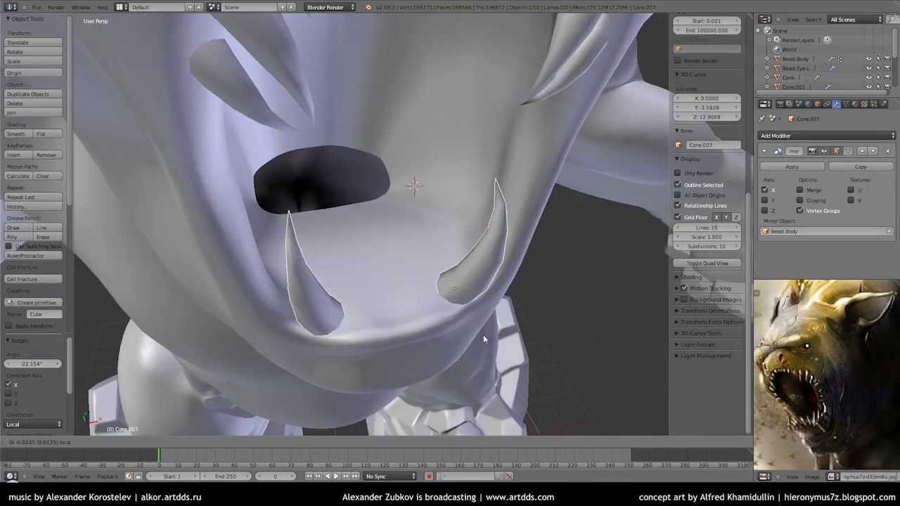
left_click(460, 276)
middle_click_drag(492, 287, 466, 302)
key("r")
left_click(454, 255)
mouse_move(454, 255)
middle_mouse_down()
mouse_move(456, 236)
mouse_move(443, 267)
middle_mouse_up()
key("g")
Duplicate a tooth twice, rotating and moving the copies along the lower gum.
right_click(456, 236)
left_click_drag(443, 267, 457, 288)
mouse_move(457, 288)
middle_mouse_down()
mouse_move(466, 297)
mouse_move(425, 294)
mouse_move(450, 310)
mouse_move(390, 287)
middle_mouse_up()
key("shift+d")
left_click(429, 295)
key("shift+d")
key("r")
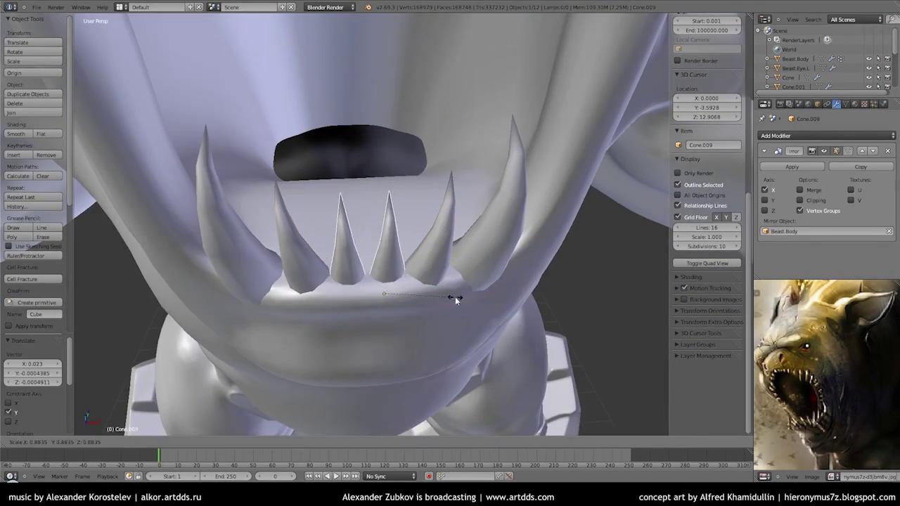
left_click(455, 297)
middle_click_drag(455, 297, 407, 323)
left_click(402, 377)
mouse_move(402, 376)
middle_mouse_down()
mouse_move(450, 295)
mouse_move(481, 268)
middle_mouse_up()
scroll(450, 296, "down", 3)
Scale and rotate tooth Cone.007 on the lower jaw.
key("a")
scroll(480, 268, "up", 5)
middle_click_drag(380, 221, 422, 253)
right_click(407, 254)
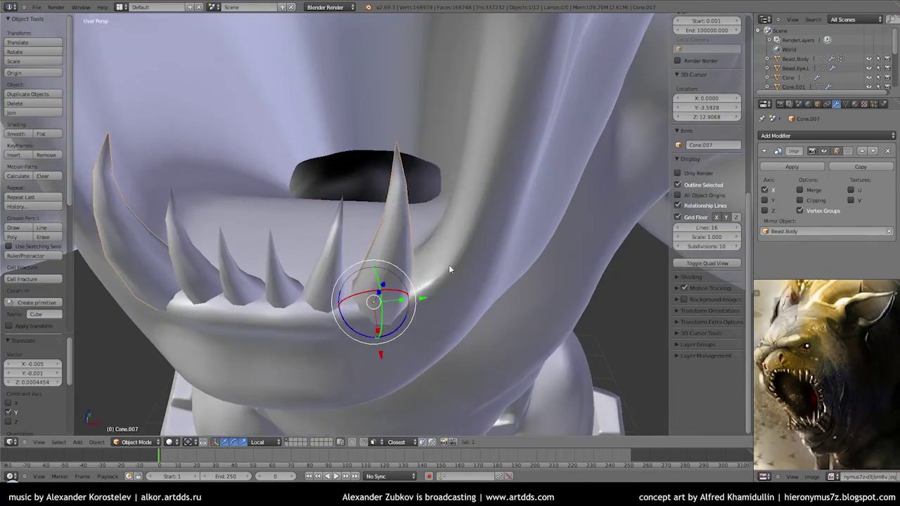
left_click(494, 269)
middle_click_drag(495, 269, 394, 281)
left_click_drag(383, 295, 371, 296)
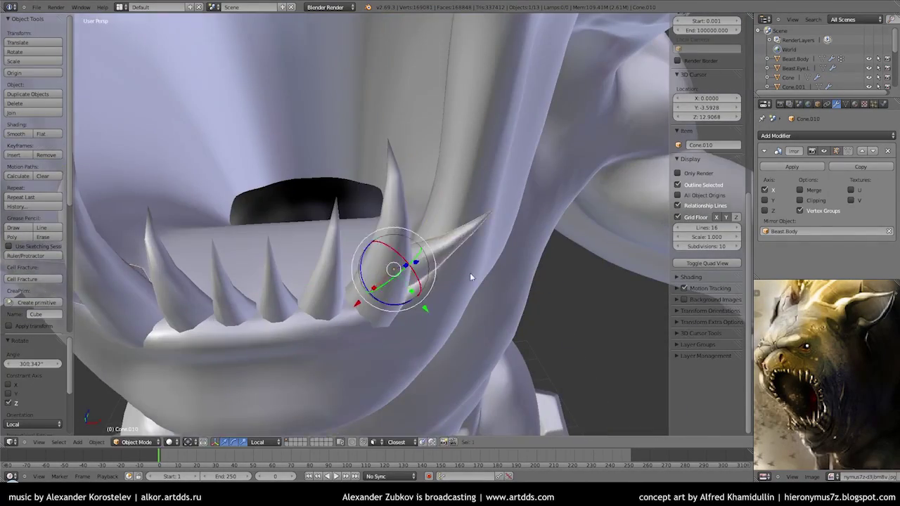
middle_click_drag(471, 276, 342, 281)
scroll(343, 281, "up", 4)
scroll(422, 296, "up", 2)
Move the tooth's bottom edge loop in edit mode to seat it on the gum.
key("Tab")
key("g")
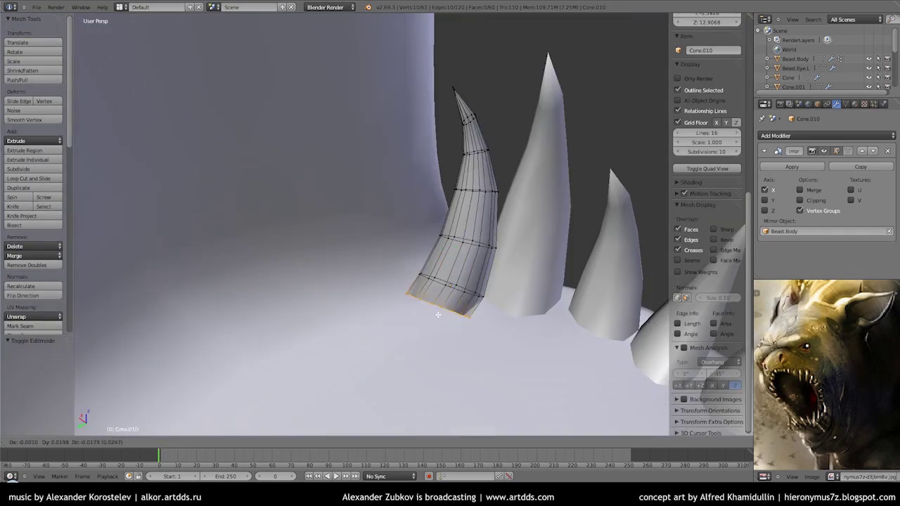
left_click(437, 314)
key("Tab")
scroll(438, 314, "down", 3)
middle_click_drag(411, 308, 435, 302)
Duplicate the tooth, rotate the copy about Z and move it along the jaw.
key("shift+d")
key("r")
key("z")
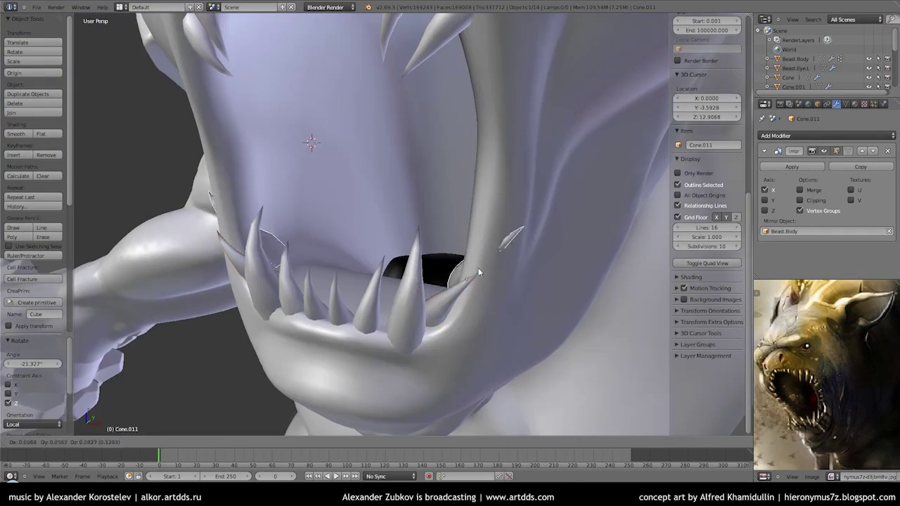
left_click(521, 296)
mouse_move(521, 296)
middle_mouse_down()
mouse_move(498, 292)
mouse_move(493, 267)
middle_mouse_up()
scroll(498, 291, "up", 3)
left_click(519, 282)
Rotate the tooth and slide it along the X axis into position.
key("r")
key("g")
left_click(477, 211)
mouse_move(476, 211)
middle_mouse_down()
mouse_move(522, 287)
mouse_move(552, 260)
mouse_move(472, 234)
middle_mouse_up()
key("g")
key("x")
left_click(496, 297)
Delete the stray unwanted tooth.
scroll(496, 296, "down", 3)
scroll(472, 235, "up", 5)
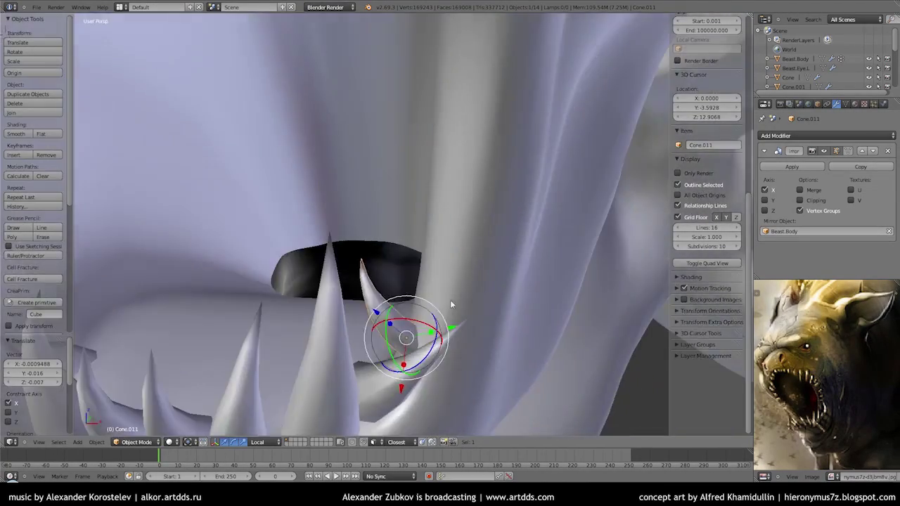
key("x")
left_click(490, 290)
scroll(490, 290, "down", 2)
scroll(490, 290, "down", 5)
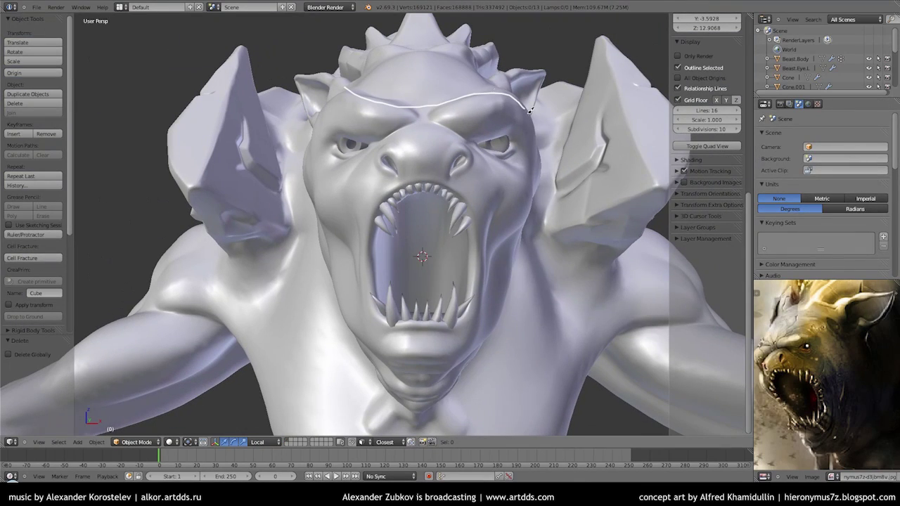
Sketch grease-pencil guide notes beside the mouth, including a SKULL note, then clear them.
middle_click_drag(496, 325, 537, 228)
left_click_drag(492, 232, 476, 255)
middle_click_drag(477, 254, 531, 296)
mouse_move(331, 172)
left_mouse_down()
mouse_move(362, 136)
mouse_move(345, 185)
left_mouse_up()
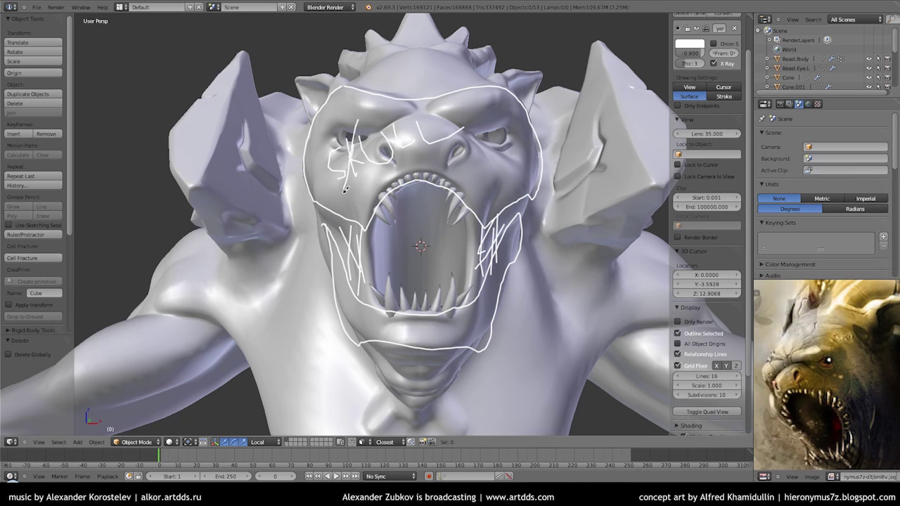
scroll(706, 141, "up", 2)
left_click(734, 55)
scroll(421, 211, "up", 4)
Adjust the position and size of upper tooth Cone.005 and its neighbouring tooth.
right_click(422, 130)
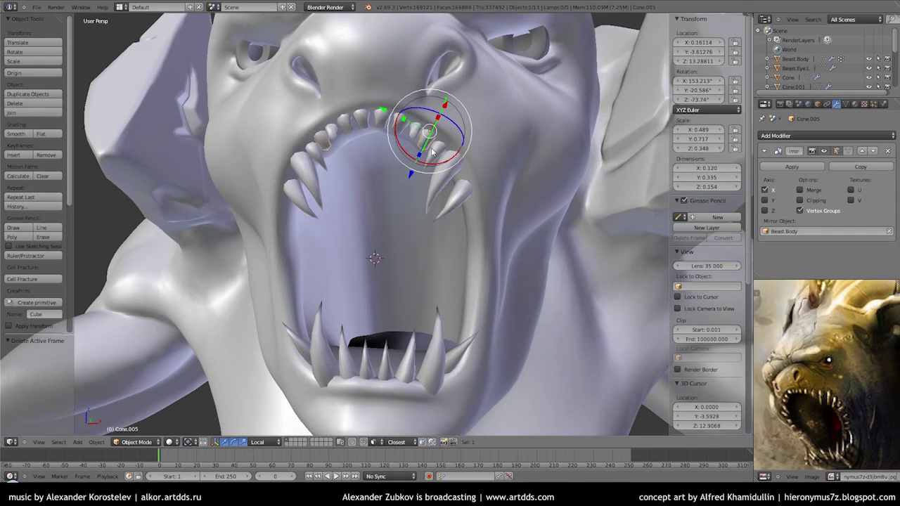
scroll(450, 141, "up", 1)
right_click(467, 156)
middle_click_drag(466, 157, 485, 183)
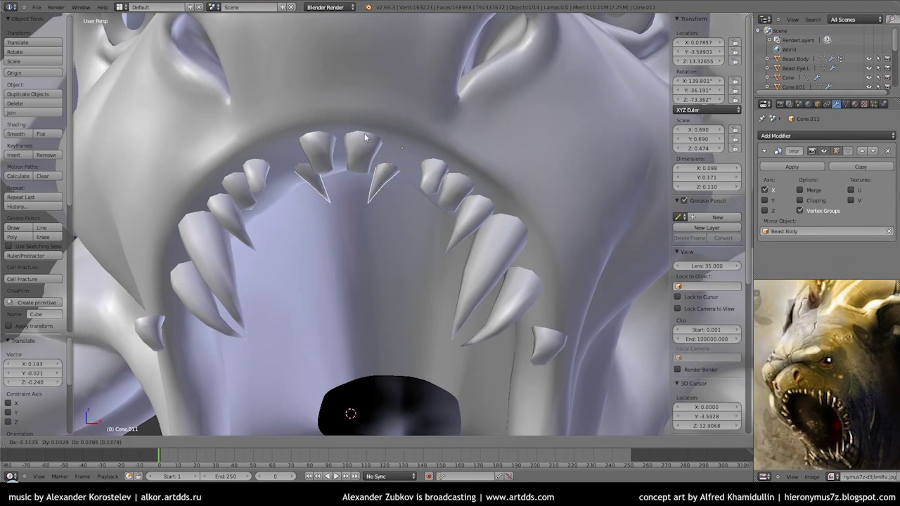
mouse_move(428, 126)
middle_mouse_down()
mouse_move(532, 164)
mouse_move(498, 183)
mouse_move(494, 116)
middle_mouse_up()
mouse_move(447, 184)
middle_mouse_down()
mouse_move(462, 136)
mouse_move(449, 99)
mouse_move(477, 186)
mouse_move(439, 164)
middle_mouse_up()
Tilt tooth Cone.003 about X, move it, and spin it around Z.
key("a")
right_click(439, 164)
left_click_drag(439, 164, 429, 175)
middle_click_drag(429, 176, 410, 162)
key("g")
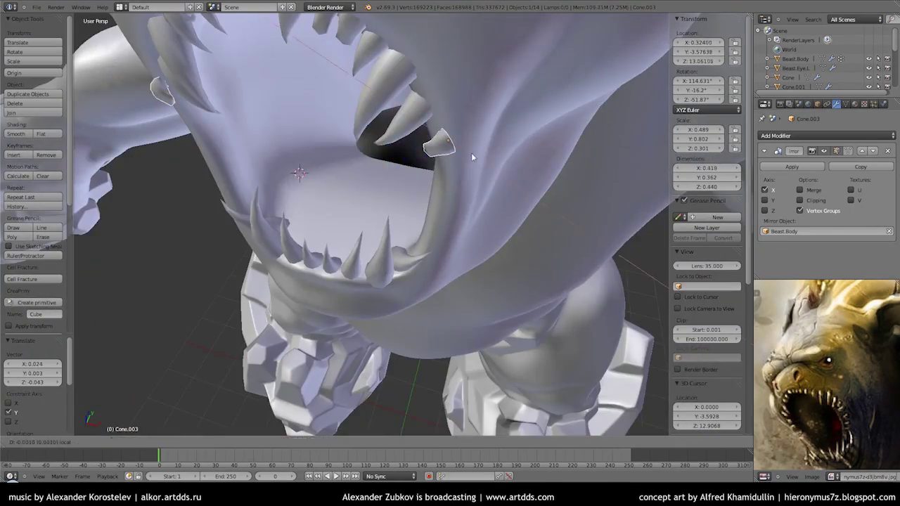
left_click(471, 158)
scroll(472, 157, "up", 4)
left_click_drag(466, 105, 464, 118)
Resize tooth Cone.003 along Y and slide it into its final position.
key("s")
key("y")
left_click(450, 134)
middle_click_drag(450, 134, 473, 146)
key("g")
left_click(454, 126)
scroll(453, 126, "down", 3)
scroll(387, 105, "up", 4)
Duplicate the tooth 0.35 down Z, then tilt it and move it along X.
key("shift+d")
type("z-0.35")
key("Return")
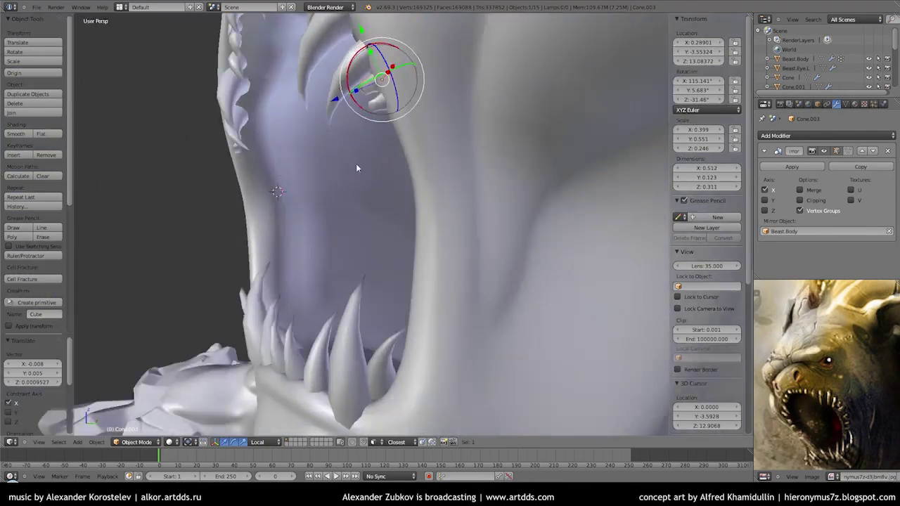
middle_click_drag(355, 163, 435, 184)
mouse_move(414, 135)
middle_mouse_down()
mouse_move(375, 241)
mouse_move(585, 210)
middle_mouse_up()
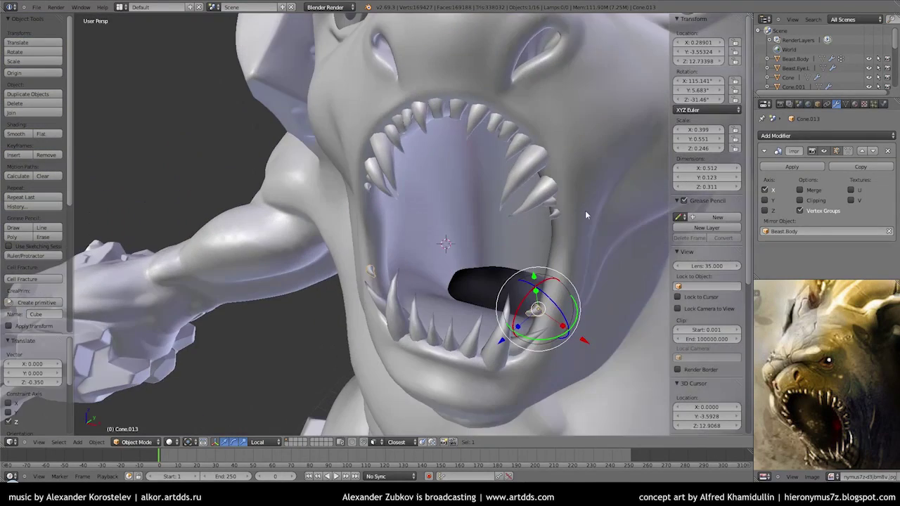
left_click_drag(534, 295, 563, 267)
middle_click_drag(562, 267, 479, 258)
key("g")
key("x")
left_click(481, 256)
key("r")
key("x")
key("x")
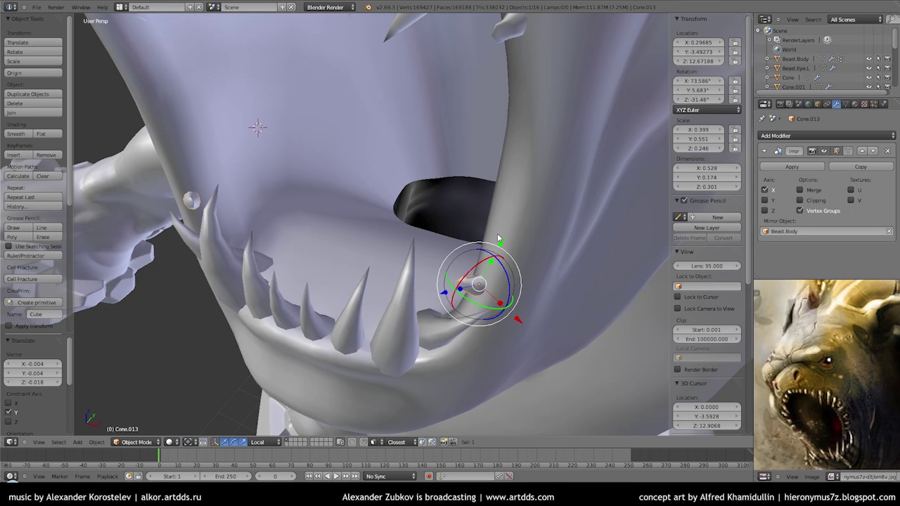
Place small teeth Cone.014 and Cone.015 along the back of the lower jaw.
mouse_move(497, 234)
middle_mouse_down()
mouse_move(489, 280)
mouse_move(560, 268)
mouse_move(474, 326)
middle_mouse_up()
key("g")
key("z")
left_click(488, 280)
key("g")
key("x")
left_click(458, 279)
right_click(462, 299)
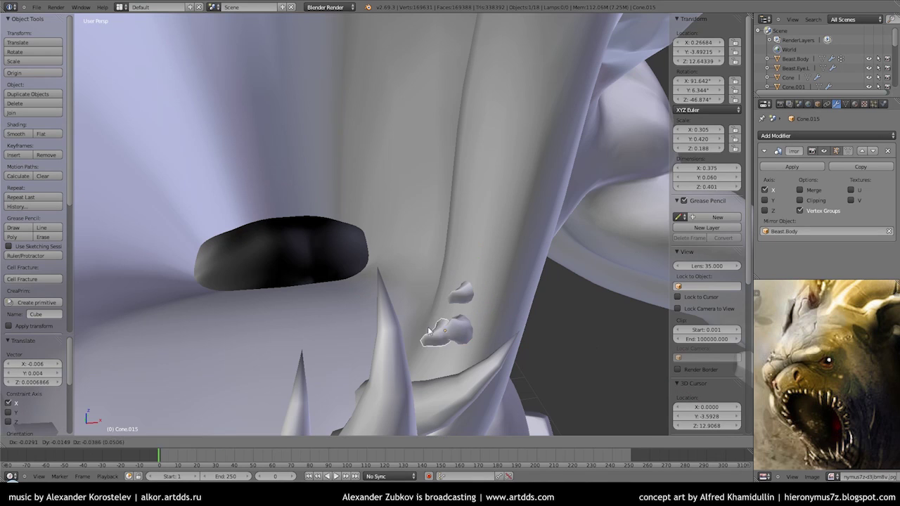
left_click(443, 384)
key("a")
scroll(501, 187, "down", 5)
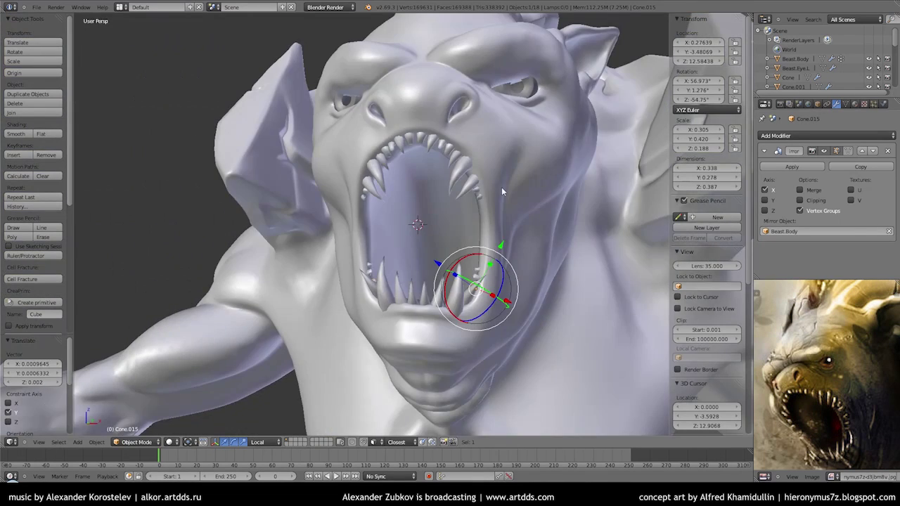
mouse_move(517, 185)
middle_mouse_down()
mouse_move(439, 175)
mouse_move(453, 176)
middle_mouse_up()
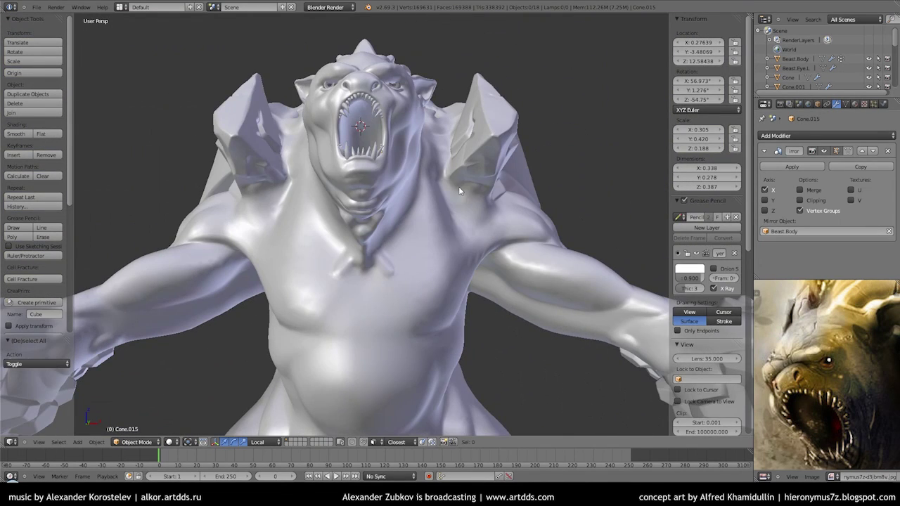
Isolate the teeth and eyes, select them all, and copy the mirror modifier to every tooth.
scroll(458, 187, "down", 5)
scroll(405, 218, "up", 8)
key("shift+h")
middle_click_drag(440, 263, 225, 114)
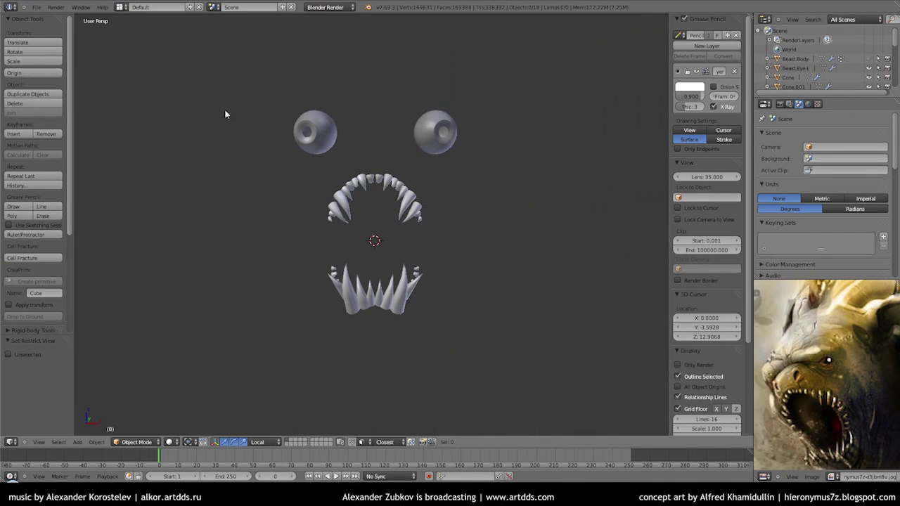
scroll(483, 182, "down", 2)
left_click_drag(501, 128, 549, 168)
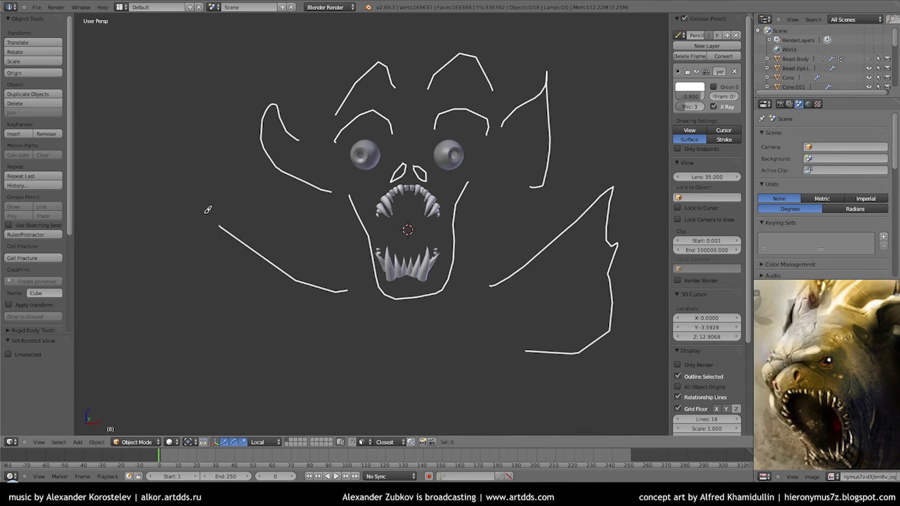
scroll(503, 352, "up", 4)
key("a")
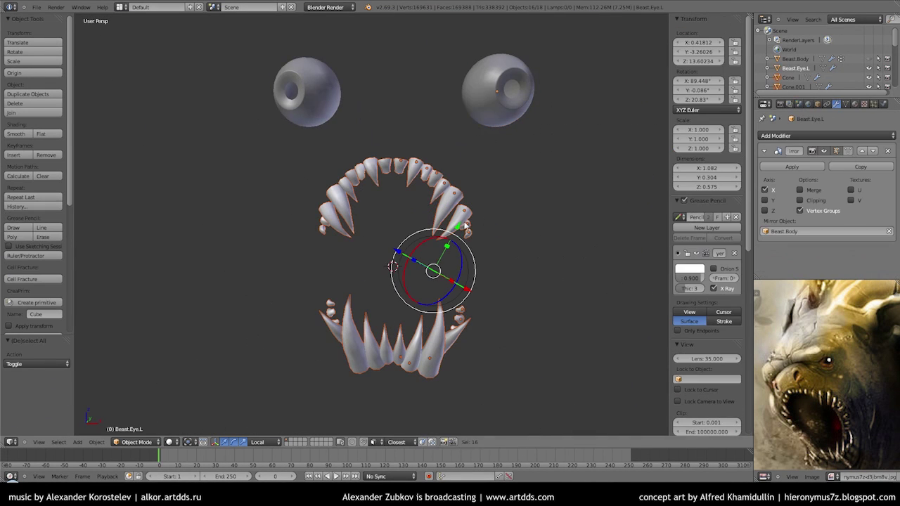
key("ctrl+l")
left_click(476, 198)
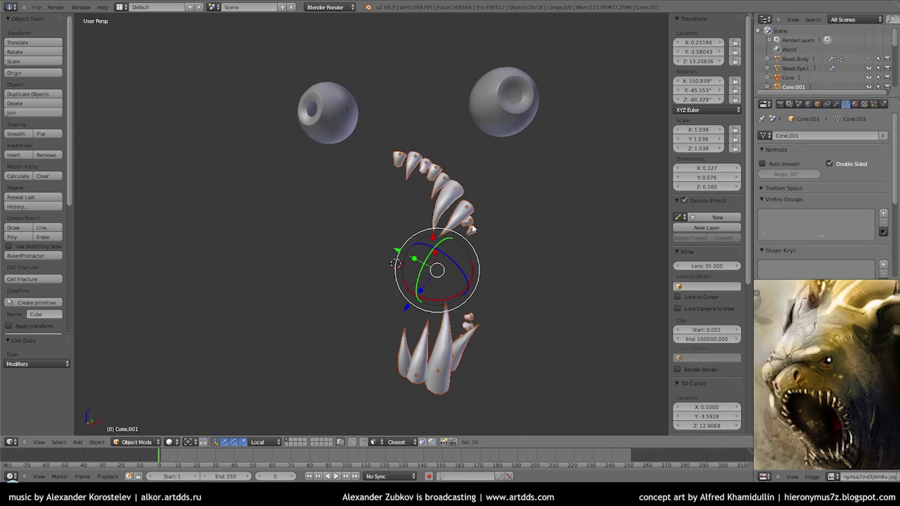
Join the teeth into one mesh, unhide the body, and join the teeth into Beast.Body.
right_click(440, 348)
middle_click_drag(439, 348, 411, 273)
key("ctrl+j")
left_click(800, 135)
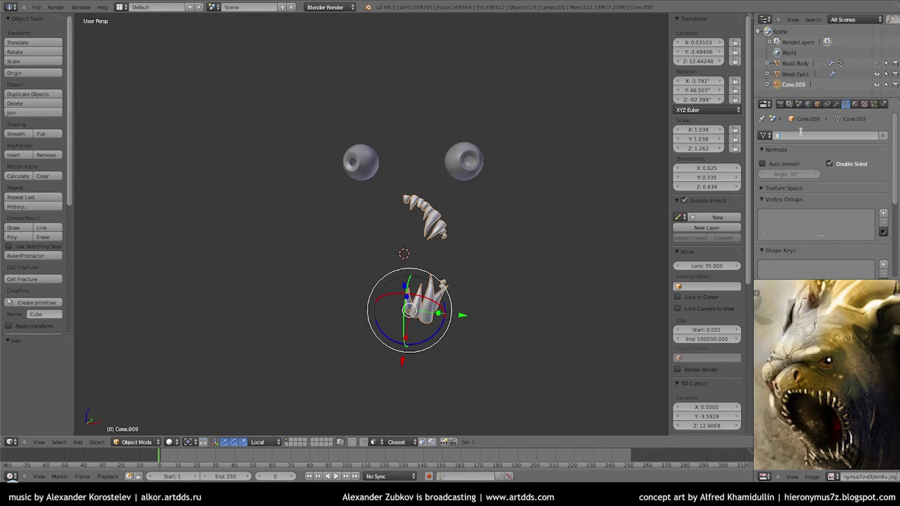
type("Beast.Tooth")
key("KP_Divide")
right_click(501, 232, "shift")
key("ctrl+j")
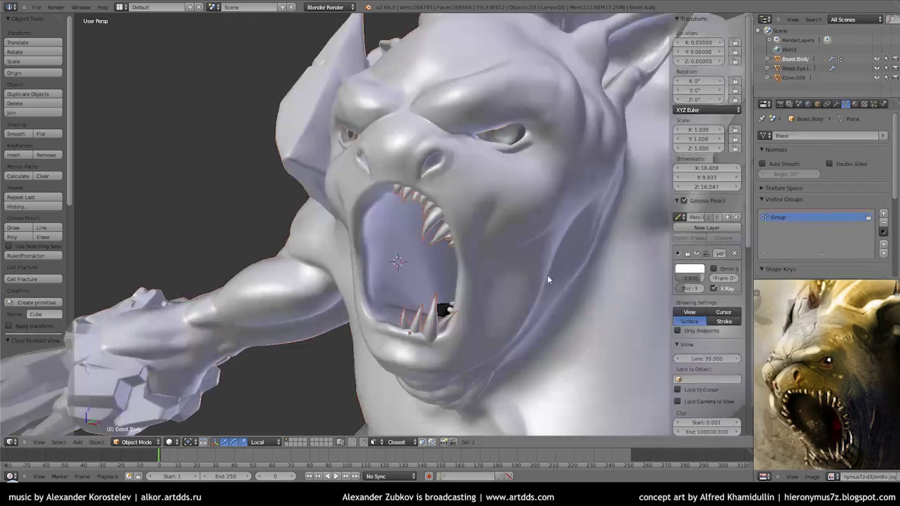
scroll(441, 230, "up", 2)
mouse_move(442, 230)
middle_mouse_down()
mouse_move(422, 211)
mouse_move(480, 183)
mouse_move(275, 237)
mouse_move(410, 244)
mouse_move(378, 255)
mouse_move(327, 214)
mouse_move(394, 183)
middle_mouse_up()
key("Tab")
Give the teeth material Material.002 a bone-coloured diffuse colour.
left_click(863, 104)
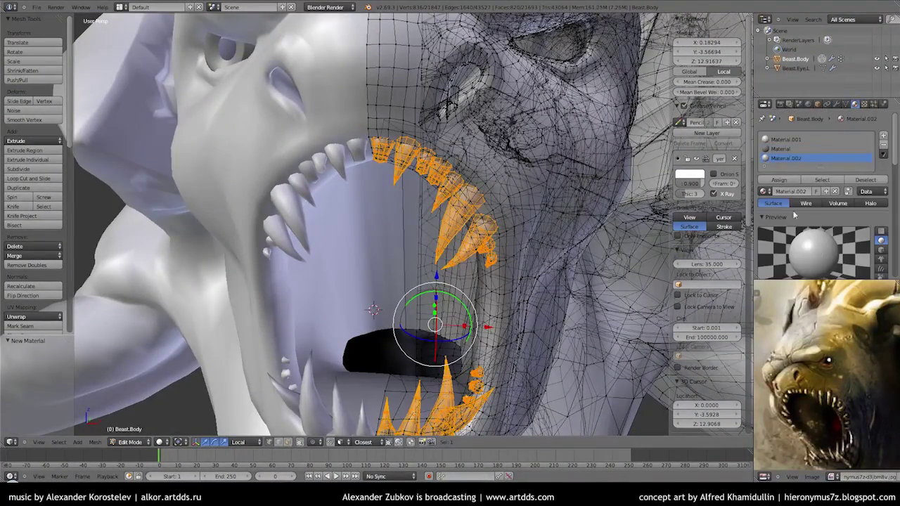
scroll(788, 199, "down", 2)
left_click(787, 250)
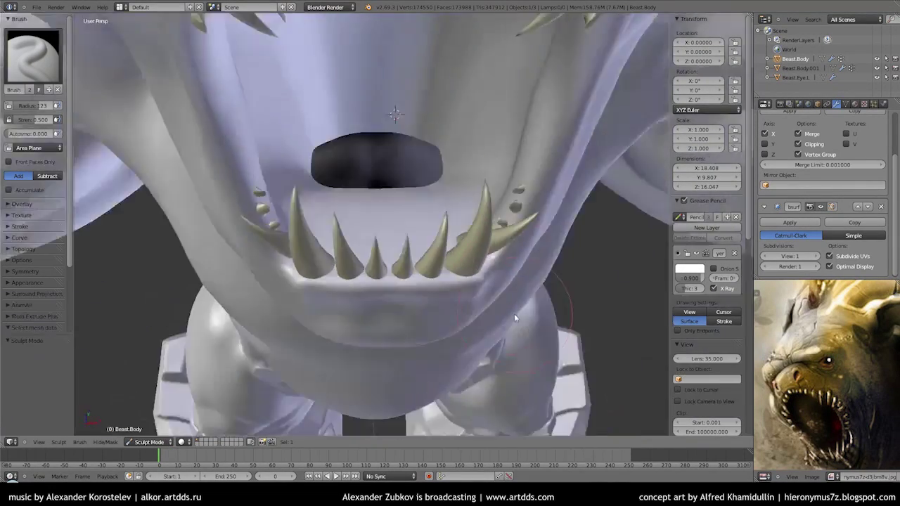
middle_click_drag(490, 363, 514, 255)
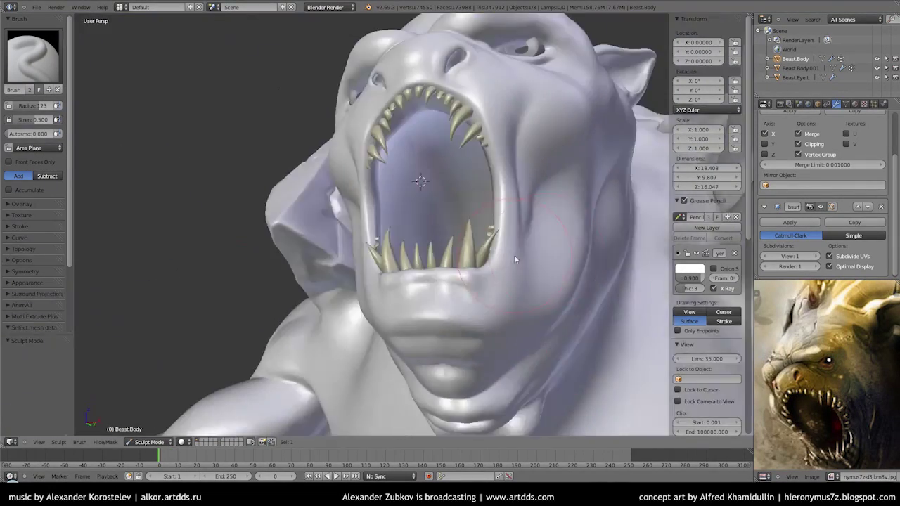
Add a new cube mesh at the 3D cursor inside the mouth.
left_click(149, 441)
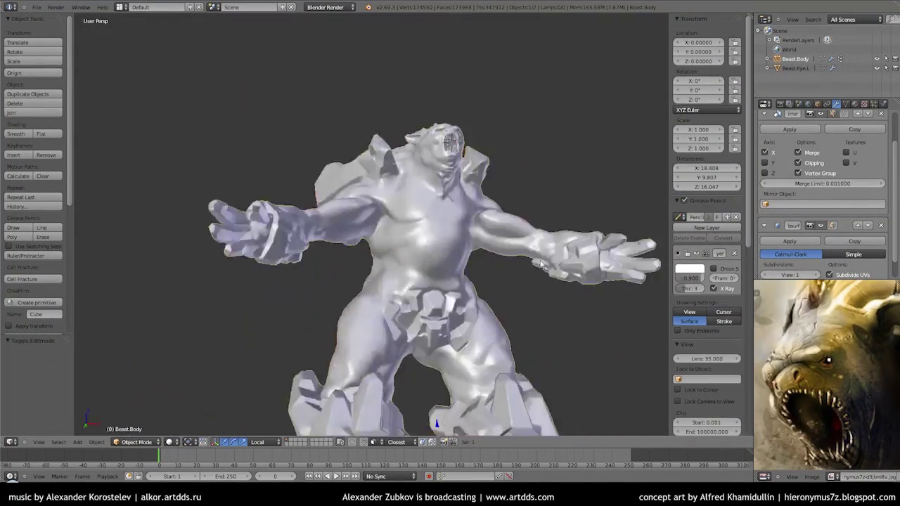
middle_click_drag(421, 264, 358, 95)
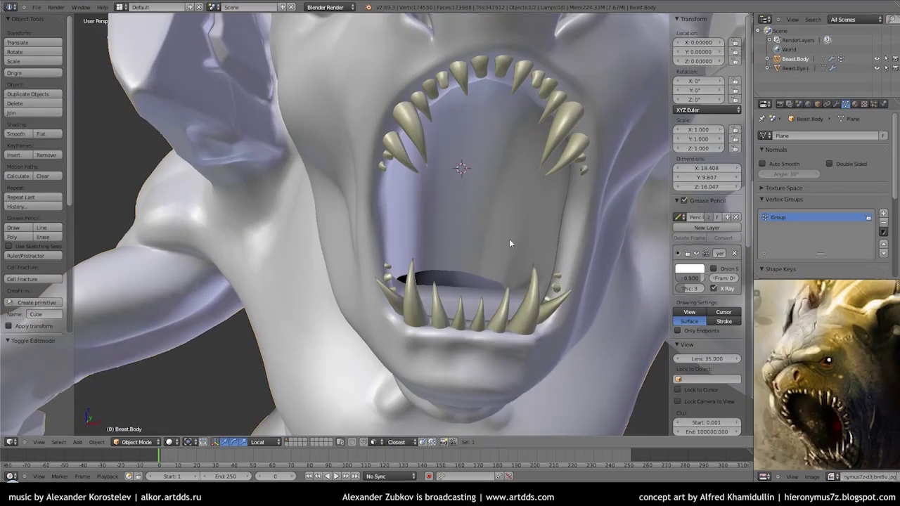
key("shift+a")
left_click(533, 246)
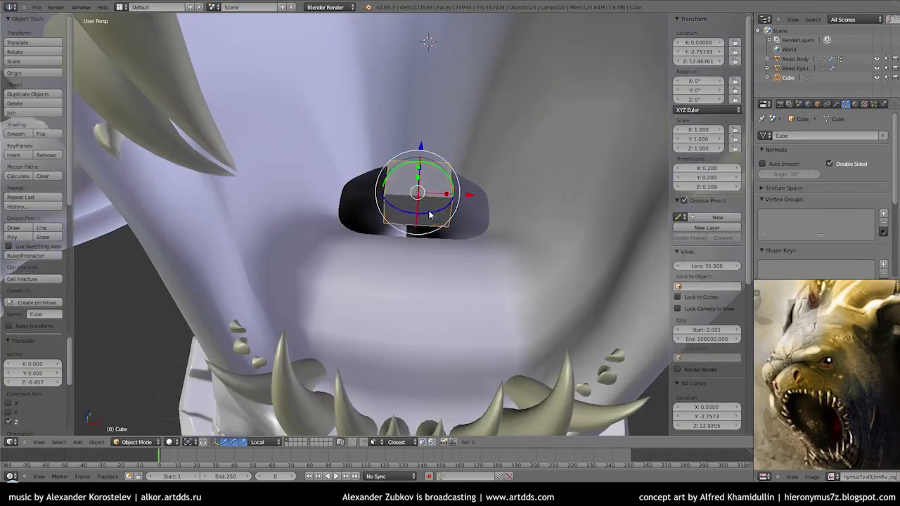
Scale the cube and copy the body's Mirror and Subdivision modifiers onto it.
key("Tab")
key("s")
left_click(374, 225)
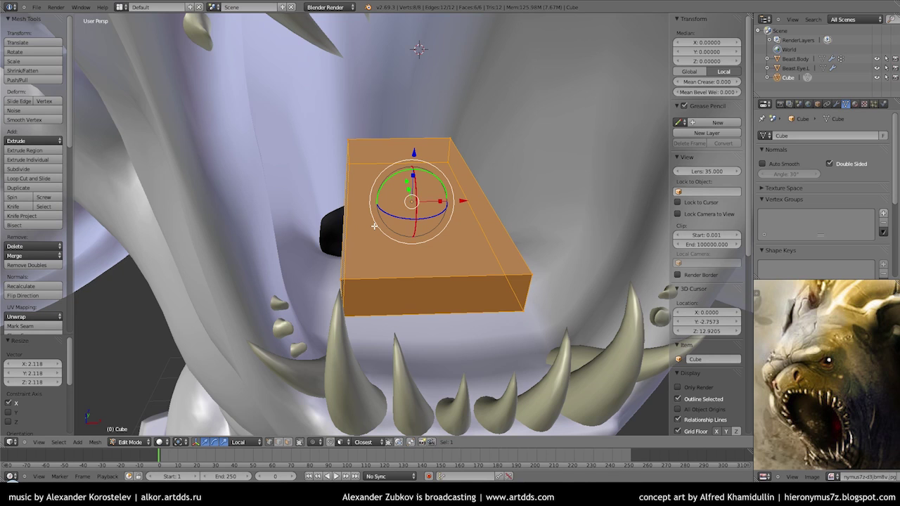
key("Tab")
right_click(607, 182, "shift")
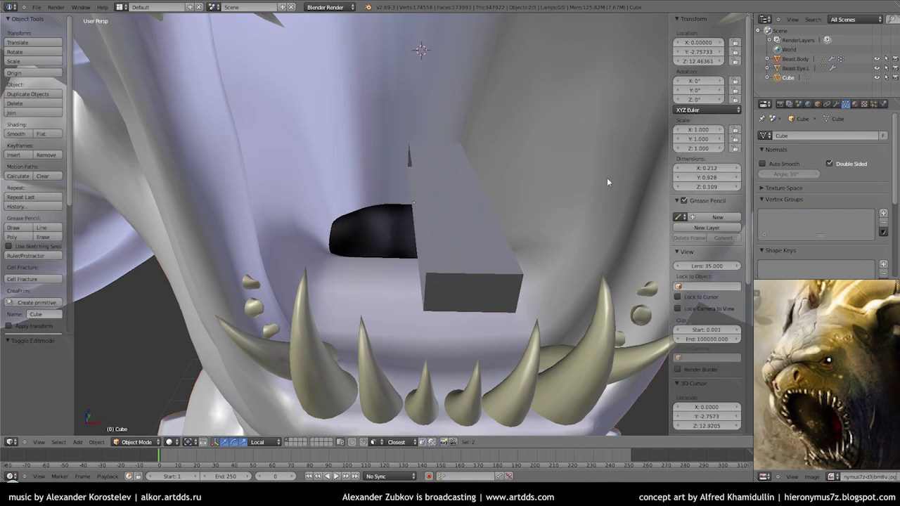
key("ctrl+l")
left_click(451, 169)
Tilt the cube geometry about -45° on X and raise a face slightly.
right_click(451, 170)
key("Tab")
middle_click_drag(451, 169, 374, 168)
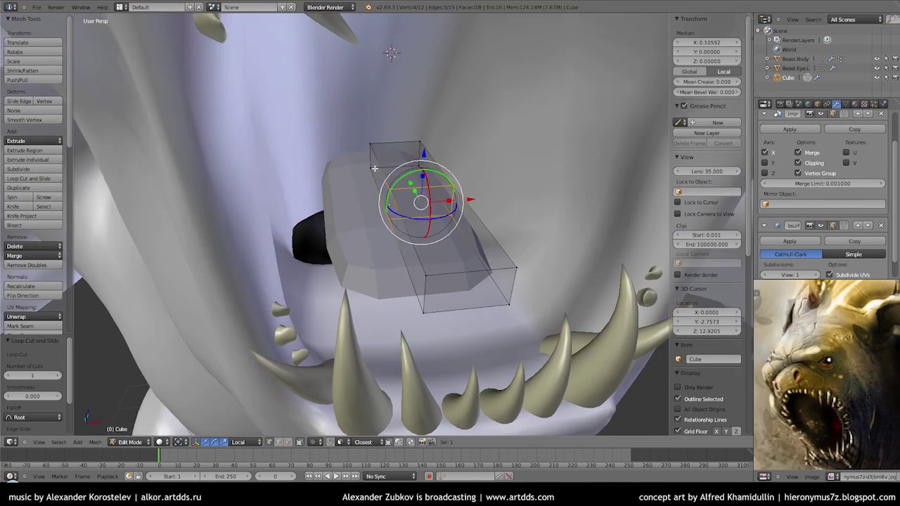
key("r")
key("x")
left_click(464, 197)
key("shift+c")
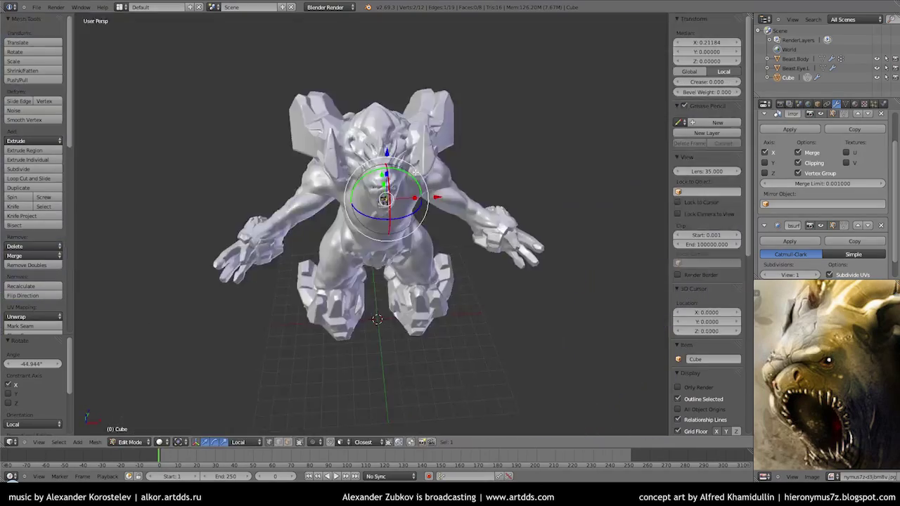
key("KP_Decimal")
key("g")
left_click(470, 215)
mouse_move(450, 232)
middle_mouse_down()
mouse_move(401, 235)
mouse_move(506, 222)
mouse_move(445, 169)
mouse_move(470, 197)
middle_mouse_up()
Select further faces of the tongue mesh using wireframe view to see inside.
key("z")
key("z")
left_click(438, 117)
key("z")
mouse_move(438, 116)
middle_mouse_down()
mouse_move(495, 190)
mouse_move(450, 183)
mouse_move(528, 184)
middle_mouse_up()
key("z")
scroll(450, 183, "up", 3)
right_click(438, 176)
key("z")
scroll(494, 169, "down", 5)
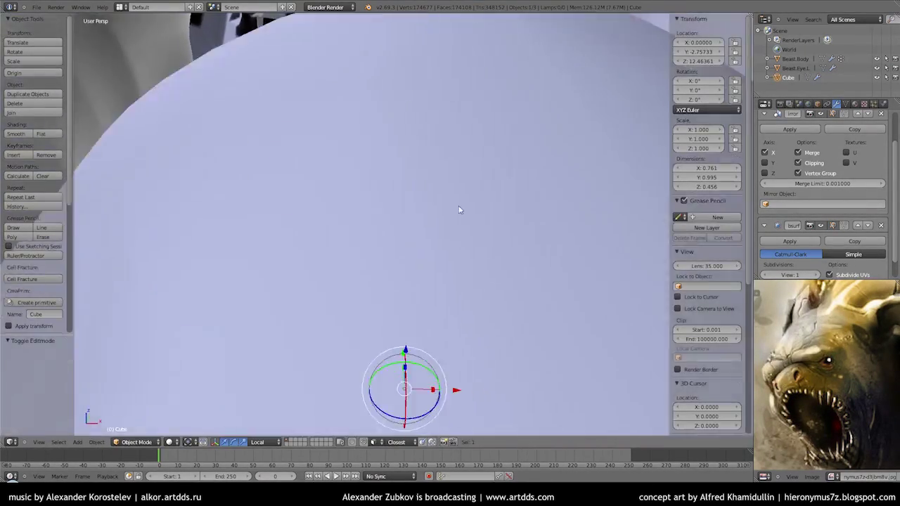
Check the tongue shape from the front and raise selected vertices 0.084 along Z.
key("Tab")
scroll(407, 156, "up", 2)
middle_click_drag(363, 240, 399, 153)
key("Tab")
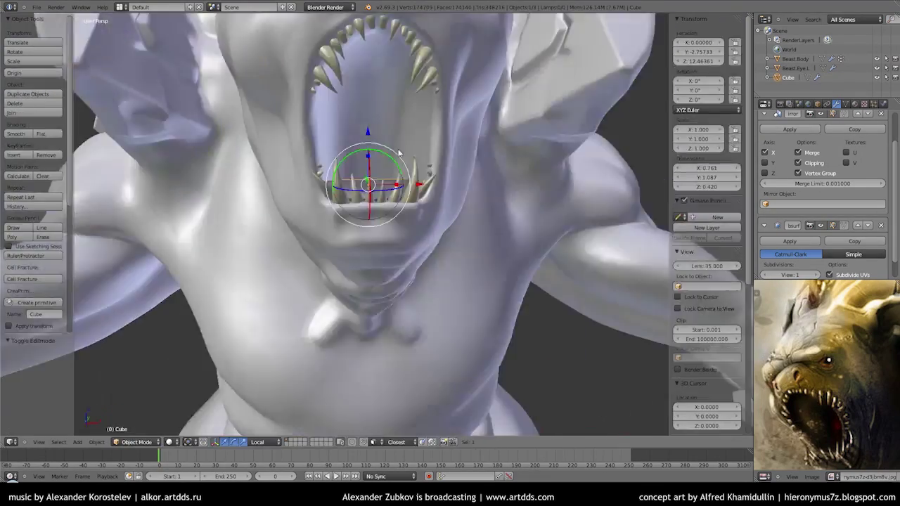
key("Tab")
key("w")
scroll(399, 152, "down", 2)
scroll(422, 147, "up", 2)
scroll(445, 144, "up", 2)
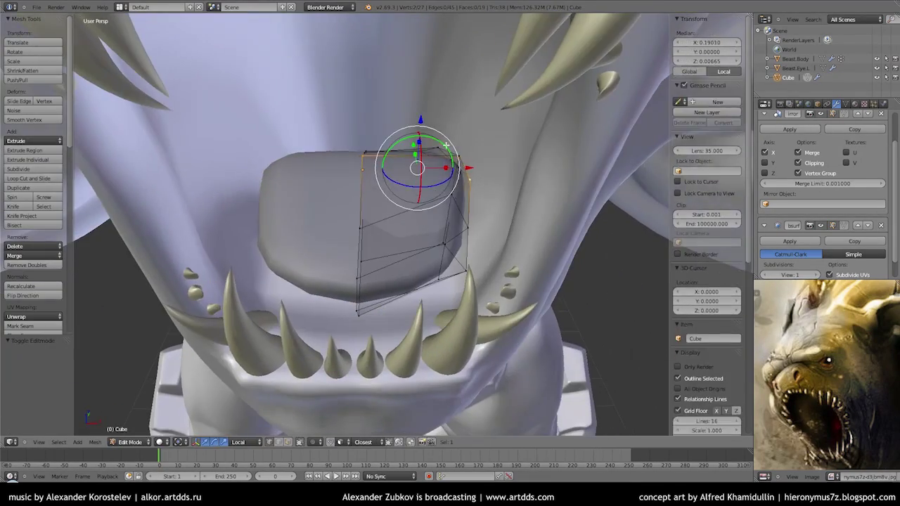
key("g")
key("z")
left_click(410, 143)
Join the finished tongue into the Beast.Body mesh.
scroll(410, 143, "up", 3)
scroll(401, 106, "up", 2)
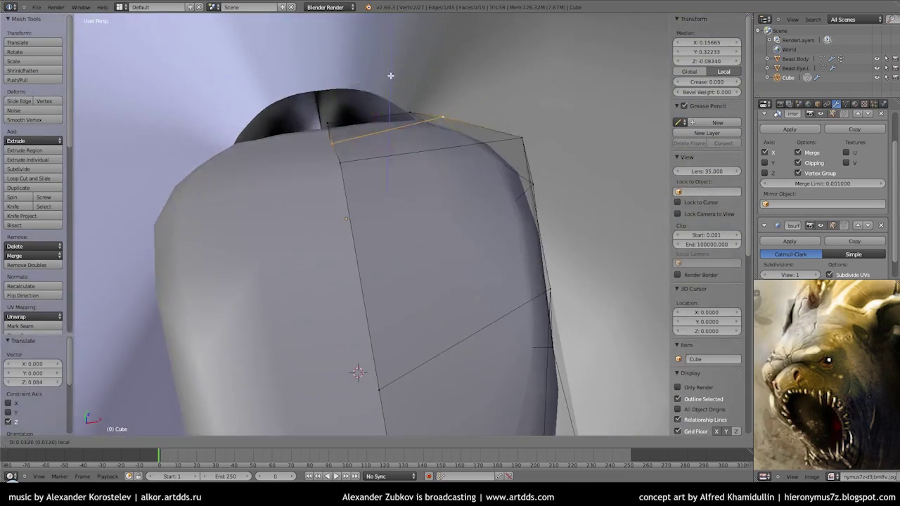
scroll(391, 75, "down", 5)
key("Tab")
scroll(309, 246, "up", 2)
mouse_move(309, 247)
middle_mouse_down()
mouse_move(428, 202)
mouse_move(492, 211)
middle_mouse_up()
right_click(427, 202, "shift")
key("ctrl+j")
key("Tab")
Add a new material slot, assign it to the tongue faces and colour it pink.
left_click(855, 104)
left_click(781, 168)
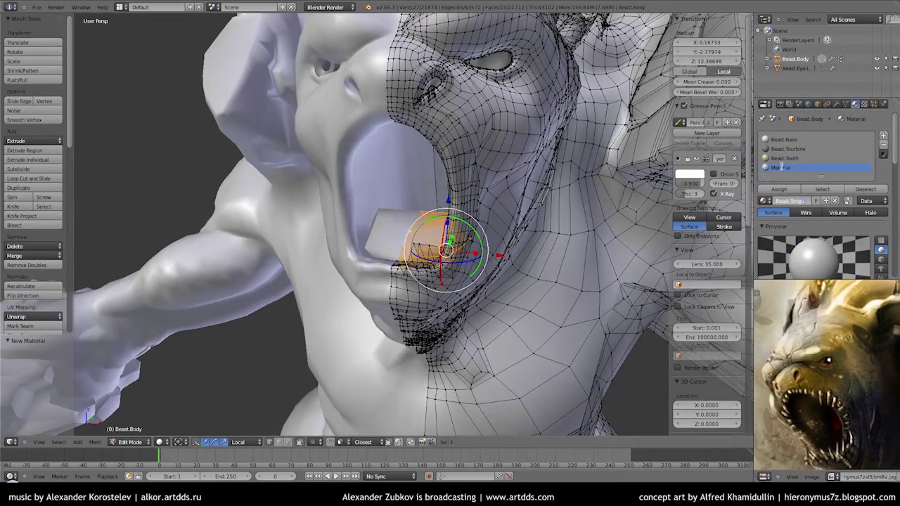
left_click(779, 190)
scroll(823, 211, "down", 2)
left_click(788, 278)
Leave Edit Mode, inspect the face from the front and apply the body's location.
key("Tab")
scroll(459, 196, "down", 5)
scroll(436, 185, "up", 1)
mouse_move(436, 185)
middle_mouse_down()
mouse_move(472, 228)
mouse_move(450, 225)
middle_mouse_up()
scroll(471, 228, "up", 4)
left_click_drag(756, 280, 757, 483)
scroll(422, 281, "down", 4)
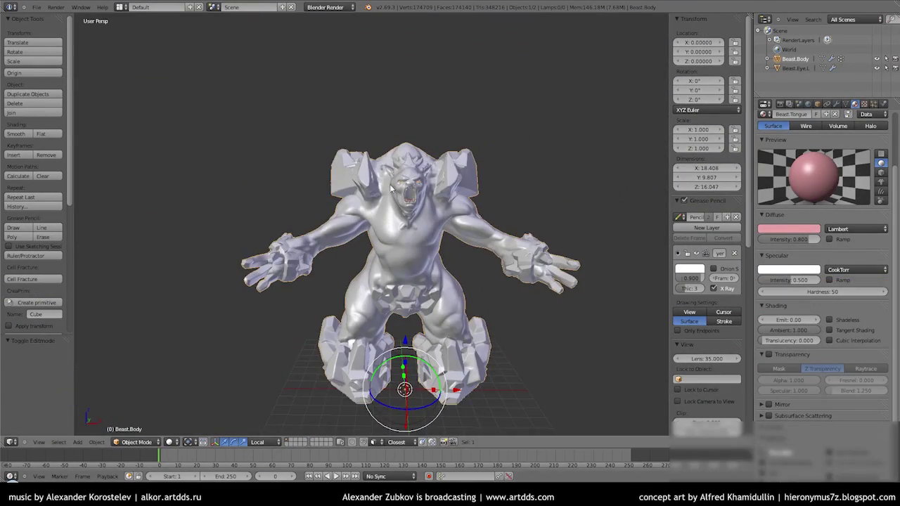
key("KP_1")
key("ctrl+a")
Recolour the body's Beast.Base material dark green.
left_click(380, 257)
scroll(815, 211, "up", 3)
left_click(784, 139)
left_click(788, 304)
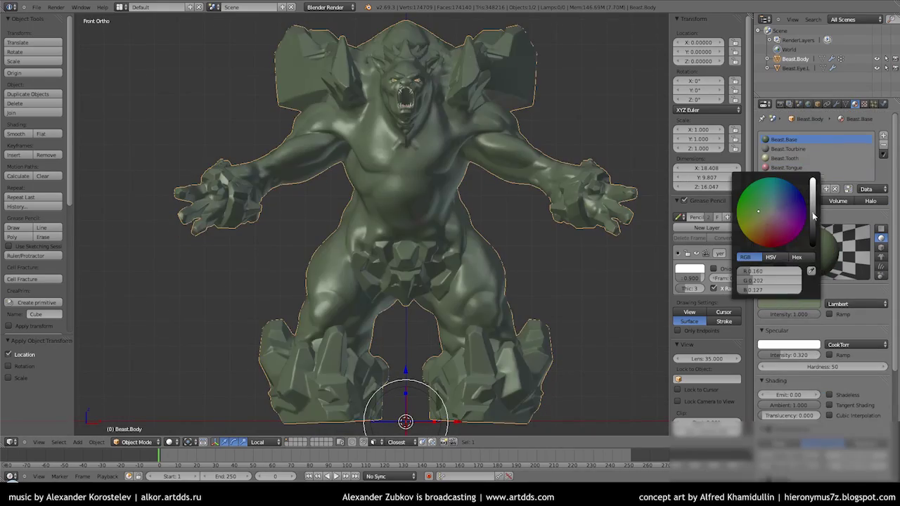
Switch to a side wireframe view and place the 3D cursor on the torso.
middle_click_drag(422, 225, 492, 246)
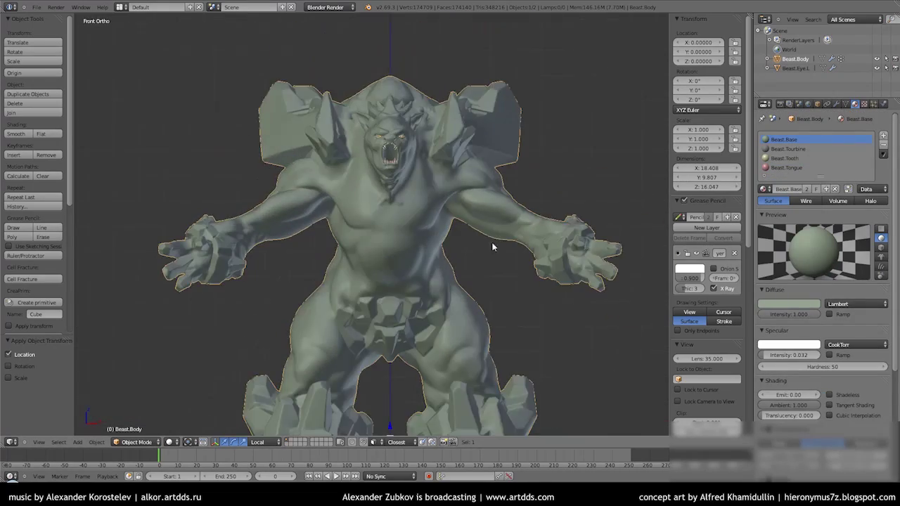
key("KP_3")
key("z")
left_click(390, 242)
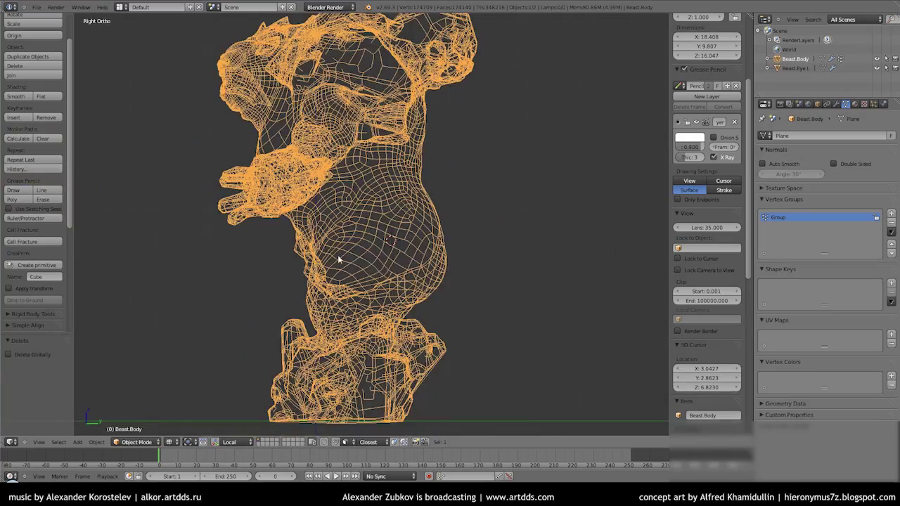
Add a single-bone armature at the 3D cursor, drawn in front of the body.
scroll(395, 222, "up", 2)
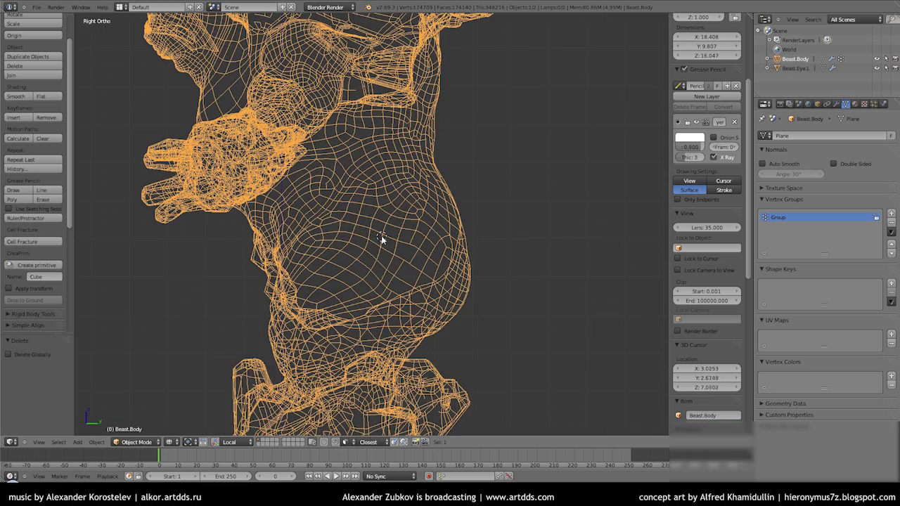
scroll(707, 246, "down", 5)
key("KP_1")
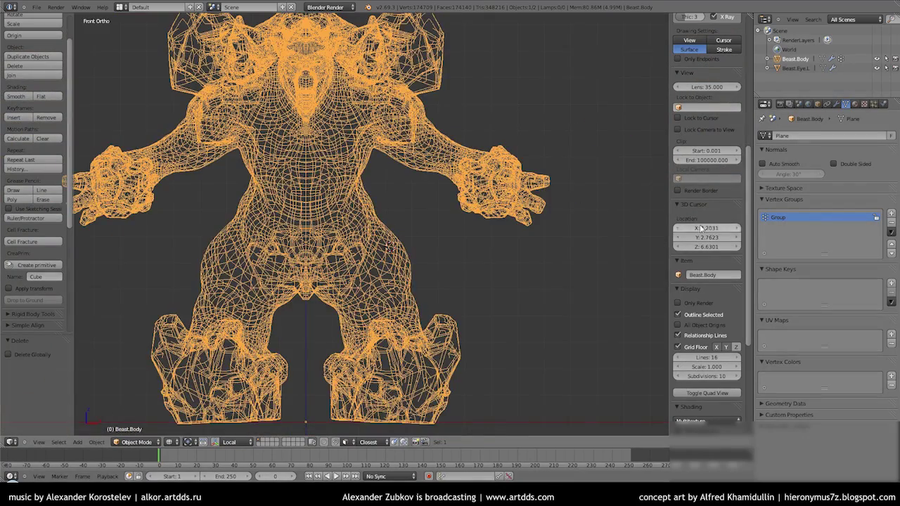
key("a")
key("shift+a")
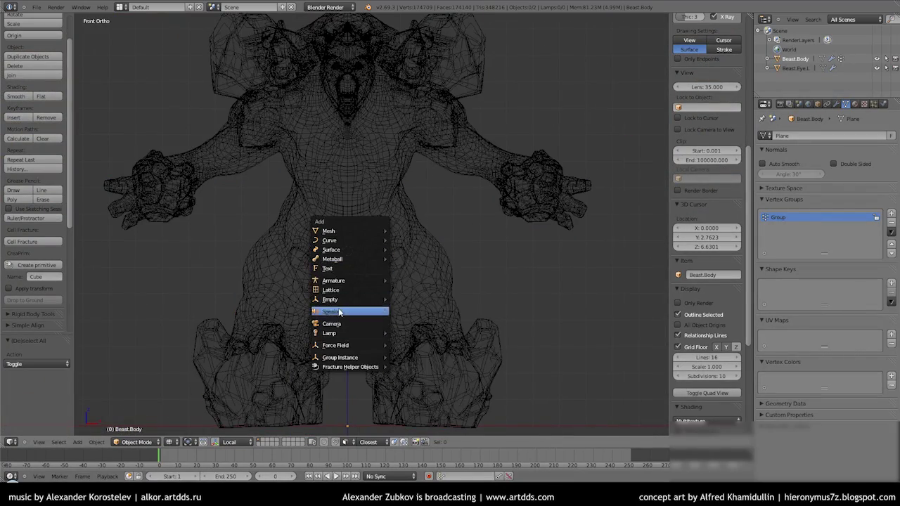
left_click(432, 301)
key("KP_5")
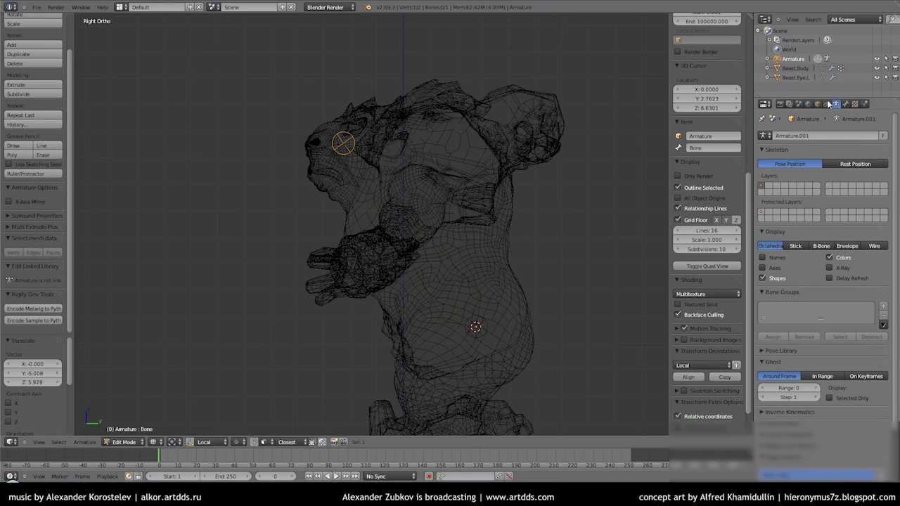
left_click(829, 267)
key("Tab")
key("Tab")
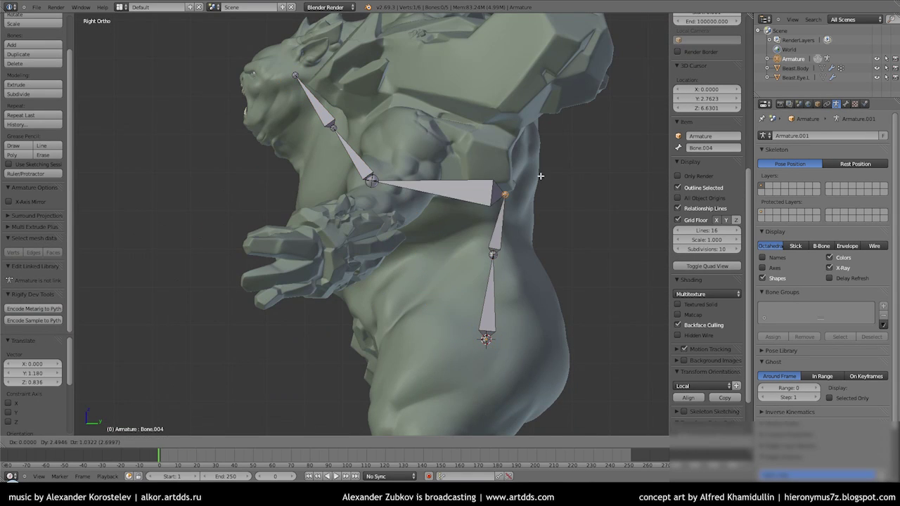
Position the joints to build the bone chain from the hips up the spine into the head.
right_click(311, 153)
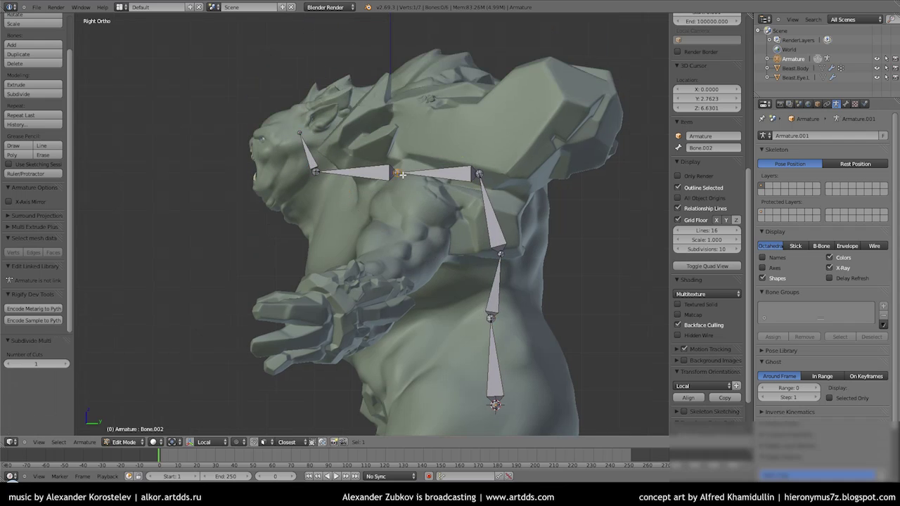
left_click(356, 188)
mouse_move(357, 188)
middle_mouse_down()
mouse_move(429, 225)
mouse_move(422, 221)
mouse_move(443, 209)
mouse_move(432, 217)
middle_mouse_up()
scroll(431, 218, "up", 3)
key("KP_1")
scroll(420, 247, "up", 2)
scroll(420, 247, "up", 2)
left_click(438, 248)
key("KP_3")
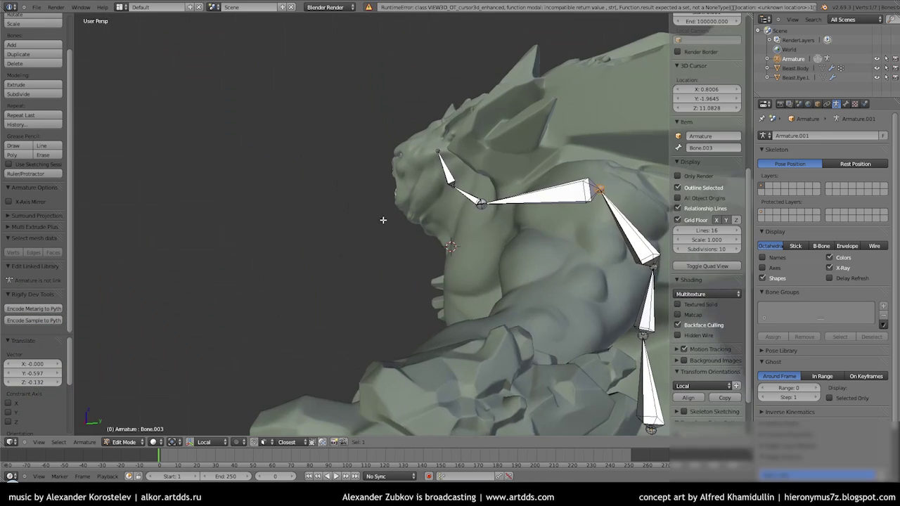
scroll(703, 134, "down", 2)
scroll(698, 145, "down", 2)
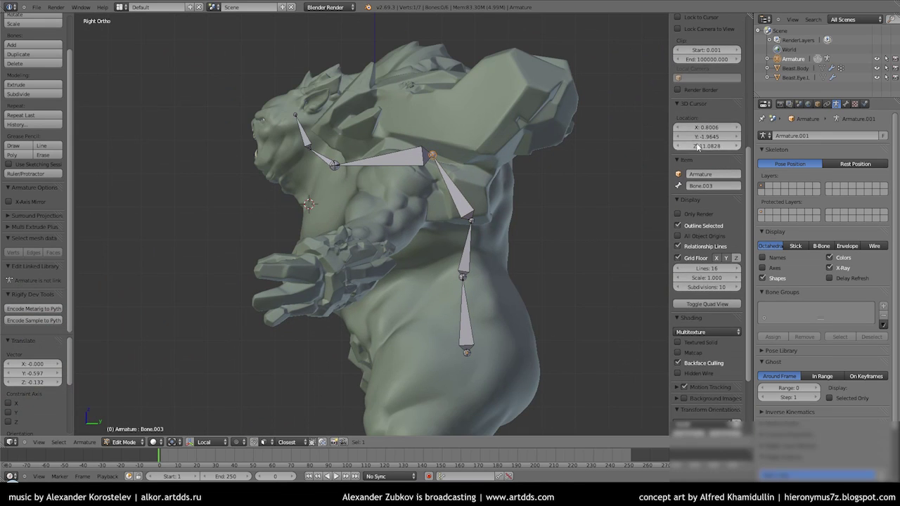
scroll(708, 135, "up", 3, "ctrl")
key("KP_1")
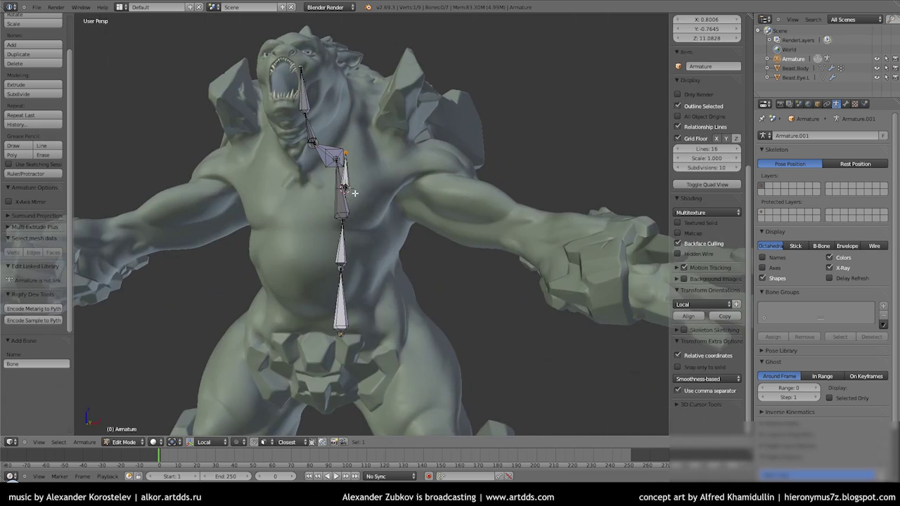
Place the new bone at the top of the chest.
key("KP_1")
key("shift+a")
left_click(415, 166)
mouse_move(415, 166)
middle_mouse_down()
mouse_move(492, 211)
mouse_move(632, 268)
middle_mouse_up()
Display the armature as B-Bones with 3 segments per bone.
left_click(821, 245)
middle_click_drag(436, 246, 507, 211)
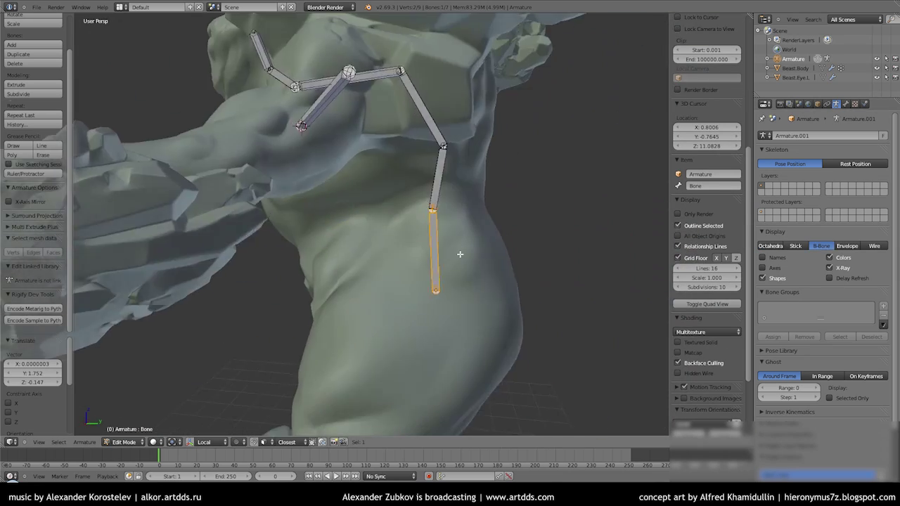
scroll(816, 331, "down", 1)
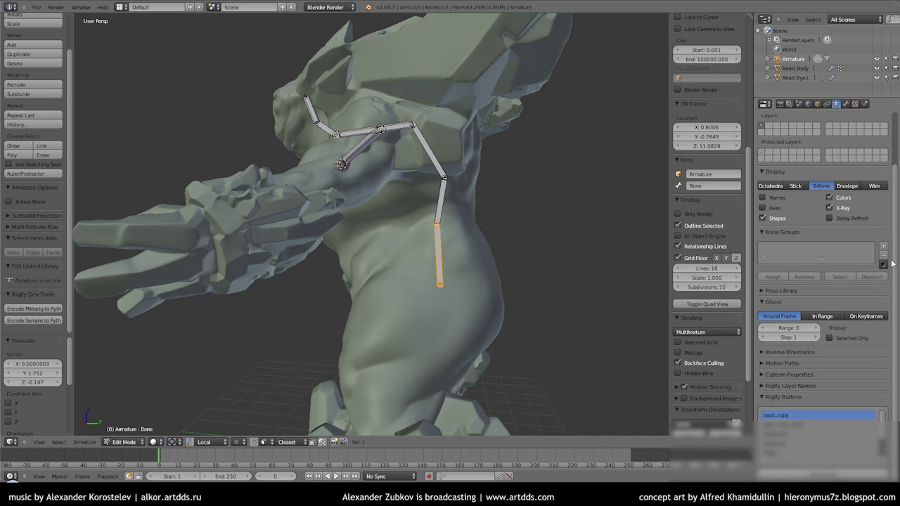
left_click(845, 103)
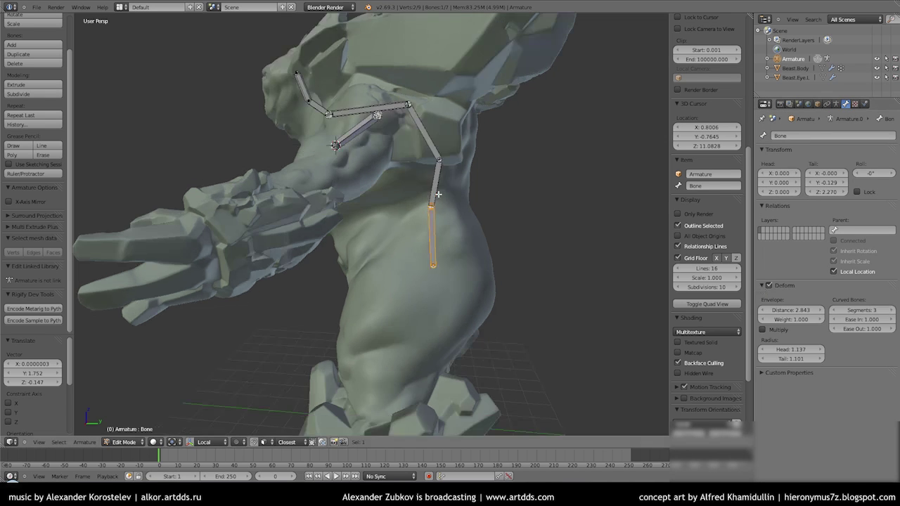
left_click(835, 103)
left_click(847, 246)
left_click(822, 246)
middle_click_drag(485, 232, 448, 222)
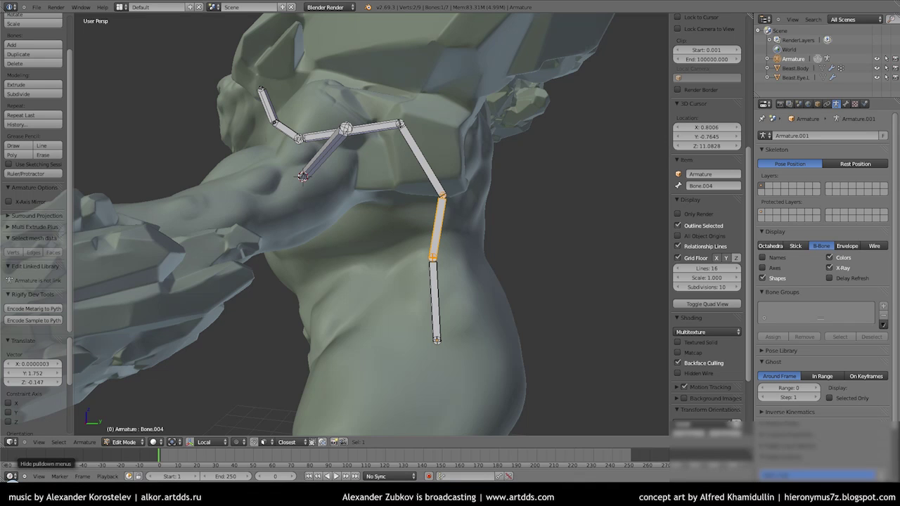
Extrude a connected arm bone from the shoulder and move its tip down the arm.
key("Tab")
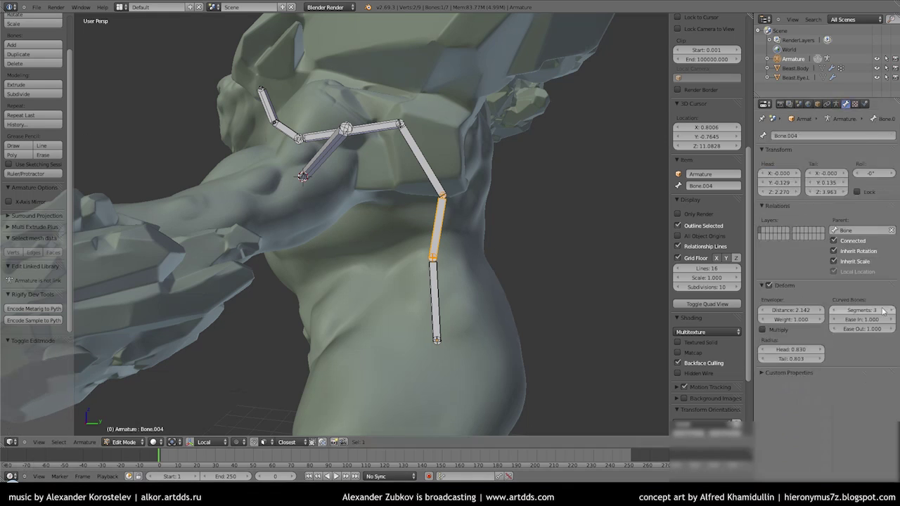
mouse_move(416, 204)
middle_mouse_down()
mouse_move(668, 276)
mouse_move(376, 232)
mouse_move(446, 249)
mouse_move(517, 243)
middle_mouse_up()
key("Tab")
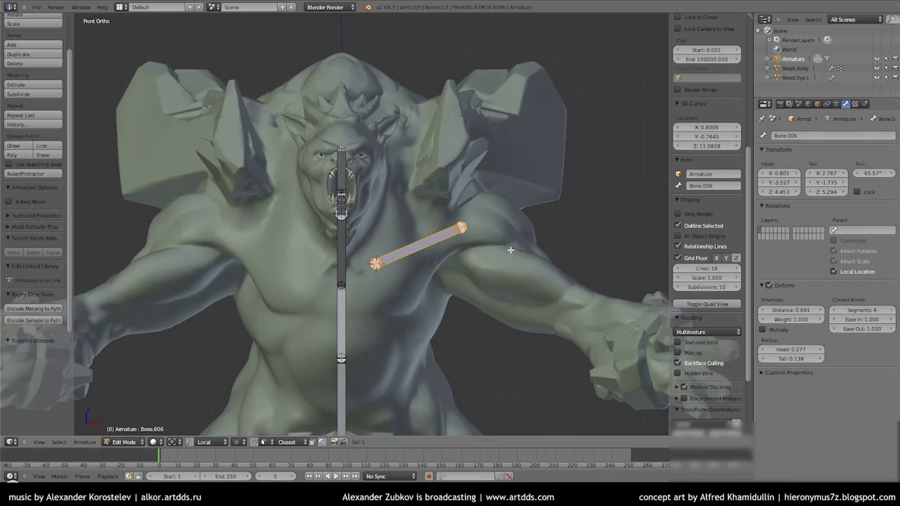
key("e")
left_click(441, 247)
scroll(428, 263, "up", 3)
scroll(428, 263, "up", 3)
mouse_move(427, 263)
middle_mouse_down()
mouse_move(394, 282)
mouse_move(380, 232)
mouse_move(417, 356)
mouse_move(469, 119)
mouse_move(317, 210)
middle_mouse_up()
key("g")
left_click(417, 373)
scroll(417, 372, "down", 4)
Select the lower spine bone and save the blend file.
right_click(350, 239)
key("space")
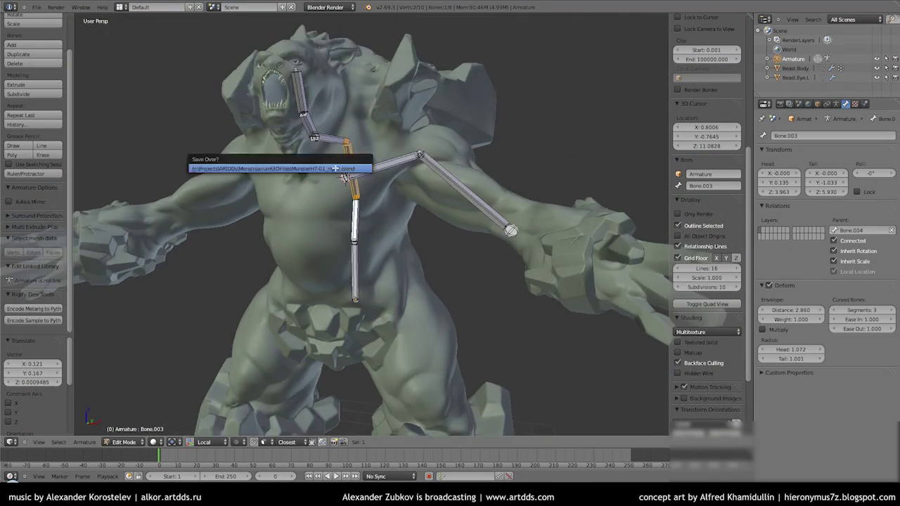
key("Tab")
key("Tab")
mouse_move(263, 201)
middle_mouse_down()
mouse_move(322, 186)
mouse_move(370, 191)
mouse_move(310, 131)
middle_mouse_up()
In Pose Mode, rename the lowest spine bone to DEF.SpineBot, then select Bone.006.
key("ctrl+Tab")
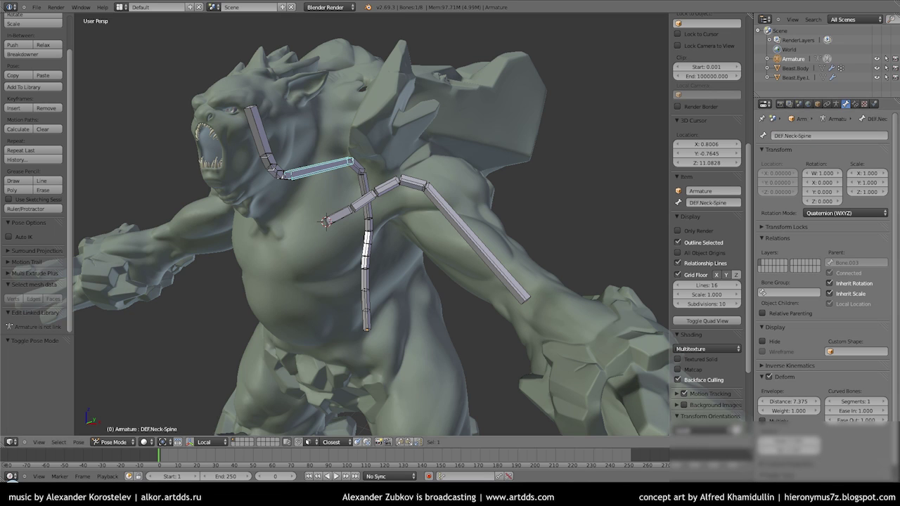
middle_click_drag(328, 169, 295, 163)
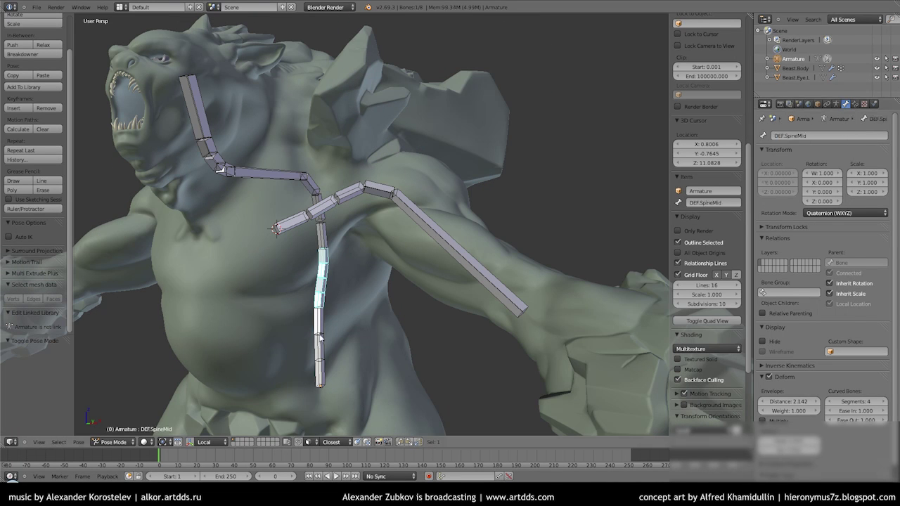
type("Bot")
key("Return")
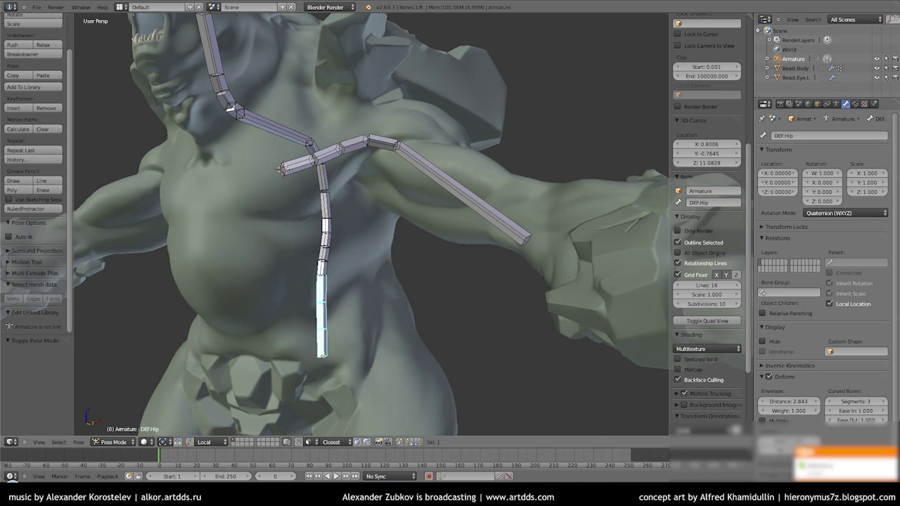
scroll(329, 161, "down", 3)
right_click(329, 156)
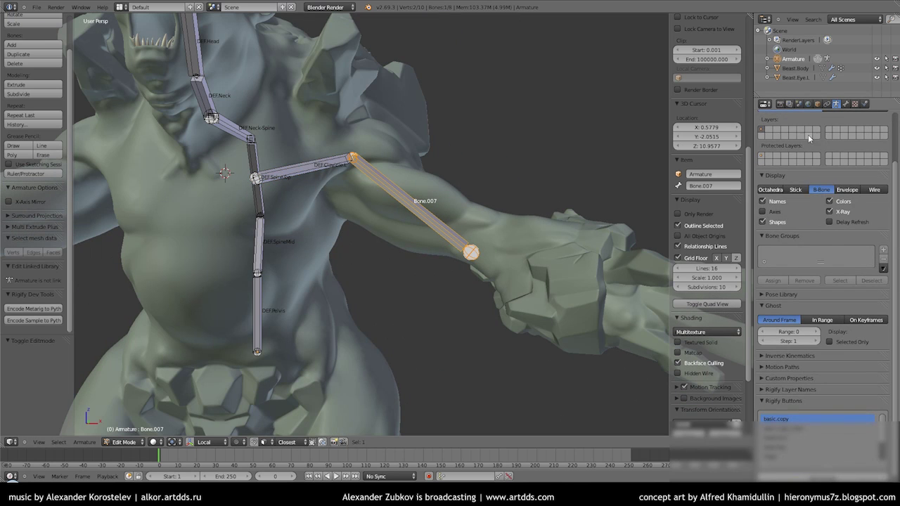
Open the new arm bone's Bone properties and edit its name field.
left_click(844, 104)
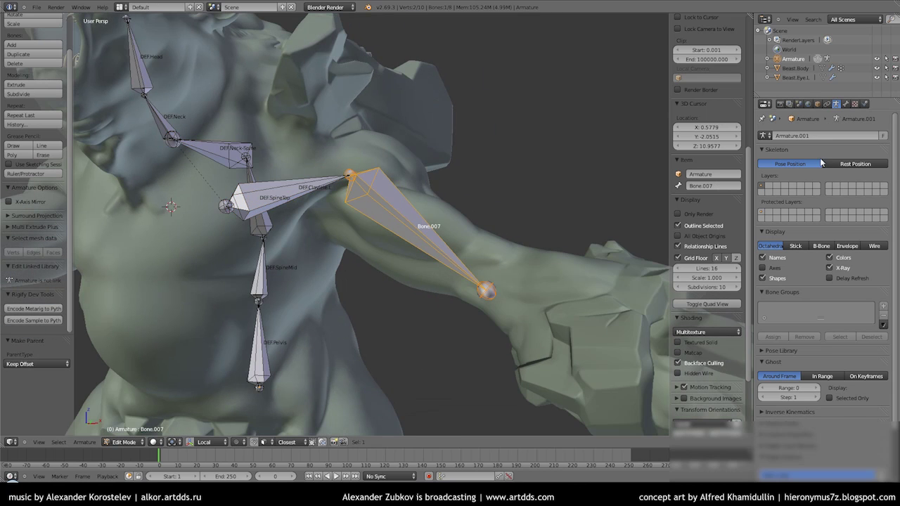
left_click(845, 104)
double_click(818, 135)
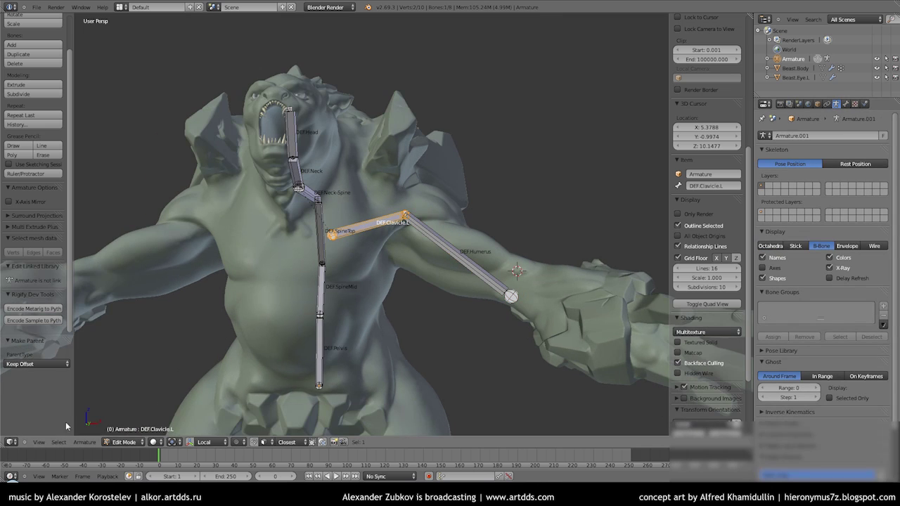
Widen the DEF.SpineTop and DEF.SpineMid B-Bones into broad flat boxes.
left_click(85, 441)
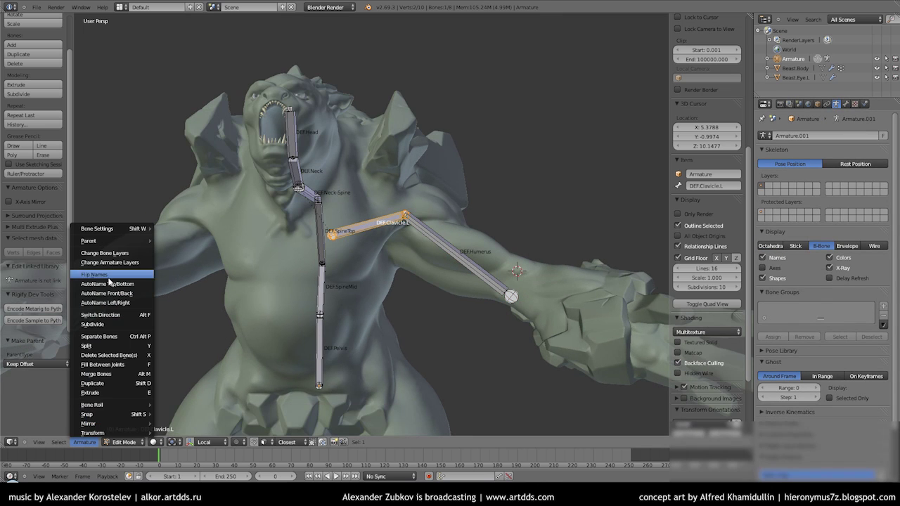
left_click(190, 424)
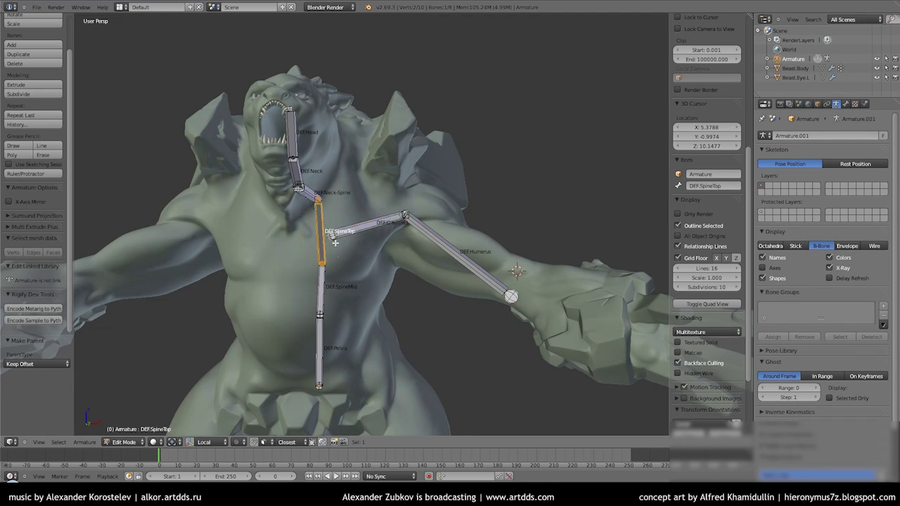
key("ctrl+alt+s")
left_click(536, 88)
scroll(476, 136, "down", 3)
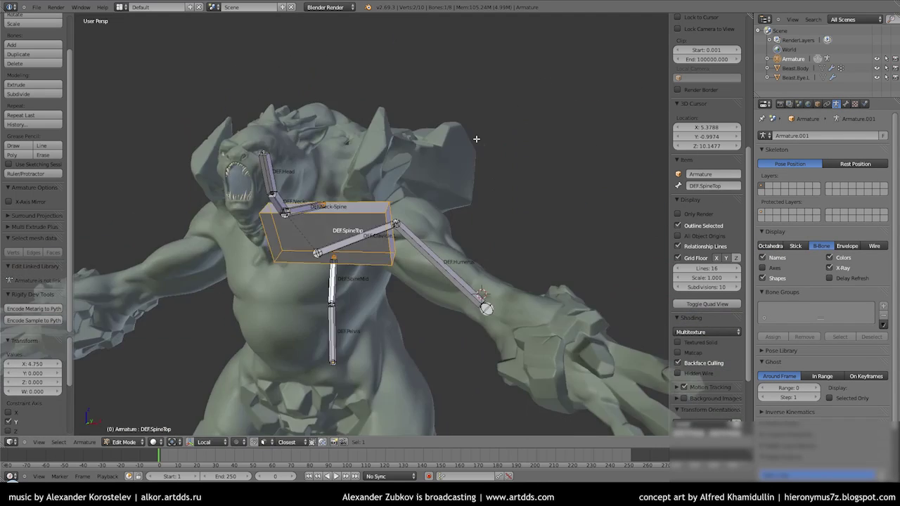
right_click(334, 285)
key("ctrl+alt+s")
left_click(490, 288)
middle_click_drag(490, 288, 538, 256)
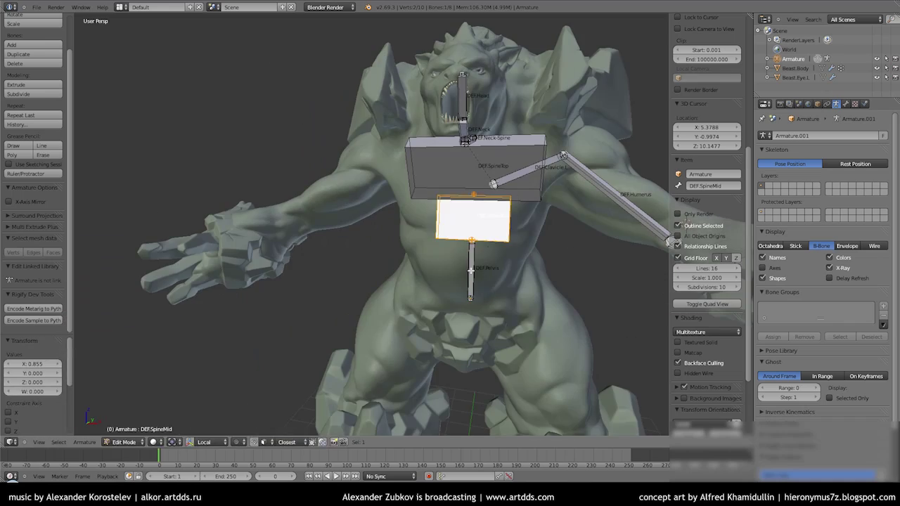
Thicken the DEF.Clavicle.L bone to match the torso.
right_click(412, 251)
key("ctrl+Tab")
middle_click_drag(412, 251, 387, 278)
scroll(387, 278, "up", 2)
key("Tab")
right_click(371, 235)
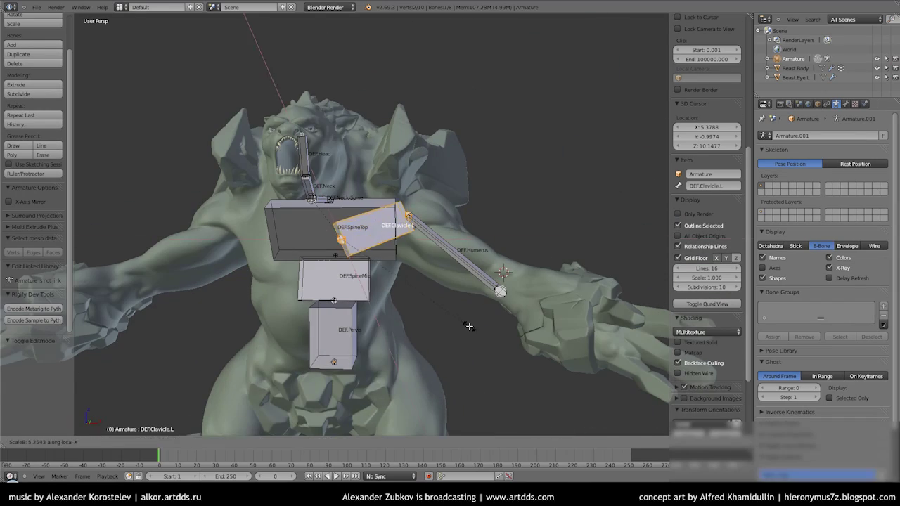
left_click(469, 326)
mouse_move(469, 327)
middle_mouse_down()
mouse_move(394, 296)
mouse_move(254, 326)
mouse_move(295, 310)
middle_mouse_up()
Move the elbow joint into place from the top view.
key("ctrl+Tab")
right_click(315, 224)
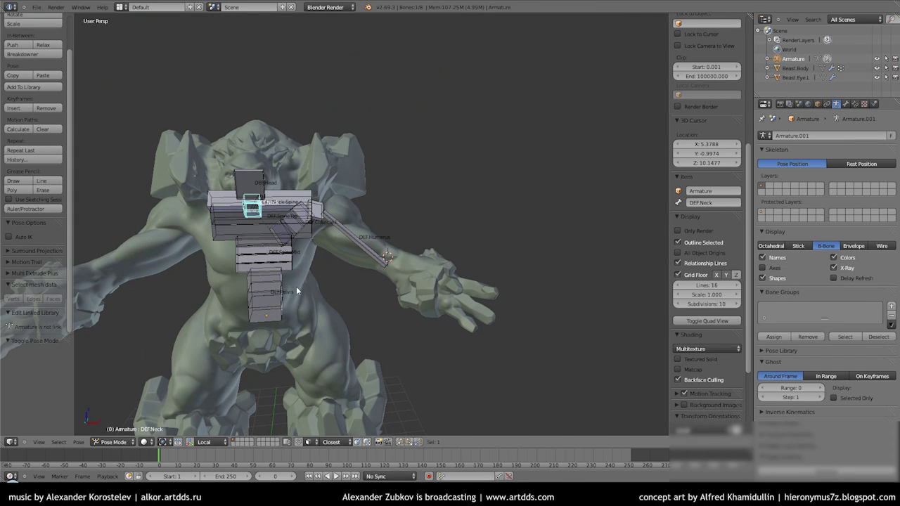
key("Tab")
scroll(296, 290, "up", 3)
key("KP_7")
key("g")
middle_click_drag(338, 257, 338, 219, "shift")
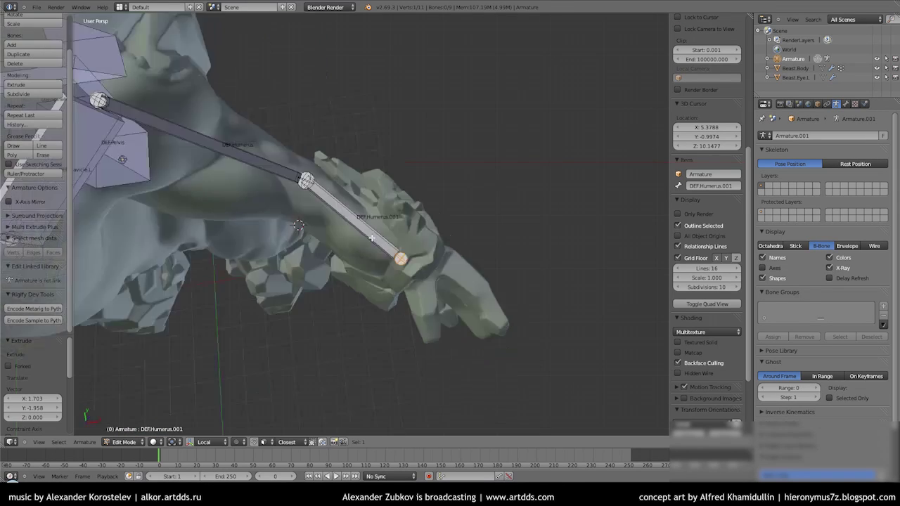
left_click(401, 213)
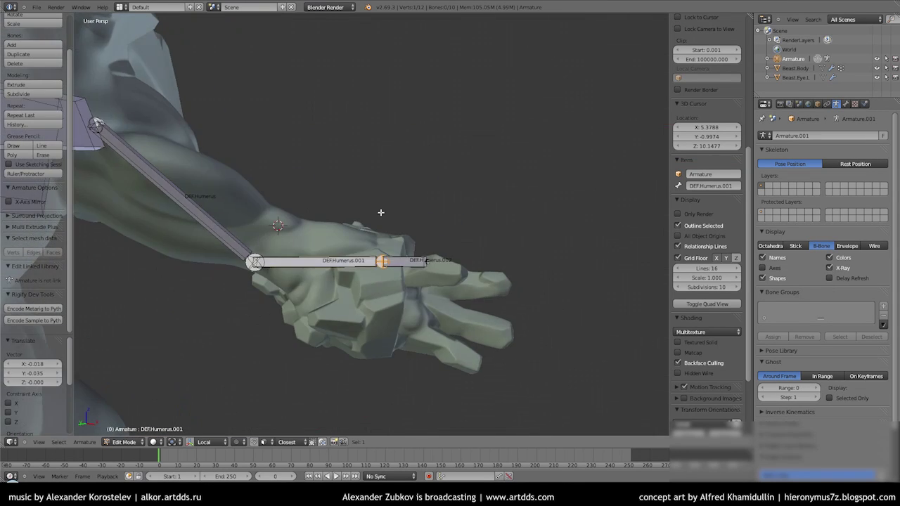
Reposition the DEF.Humerus.002 bone into the hand, checking it in wireframe.
middle_click_drag(400, 213, 380, 232)
scroll(373, 283, "up", 5)
scroll(374, 284, "up", 1)
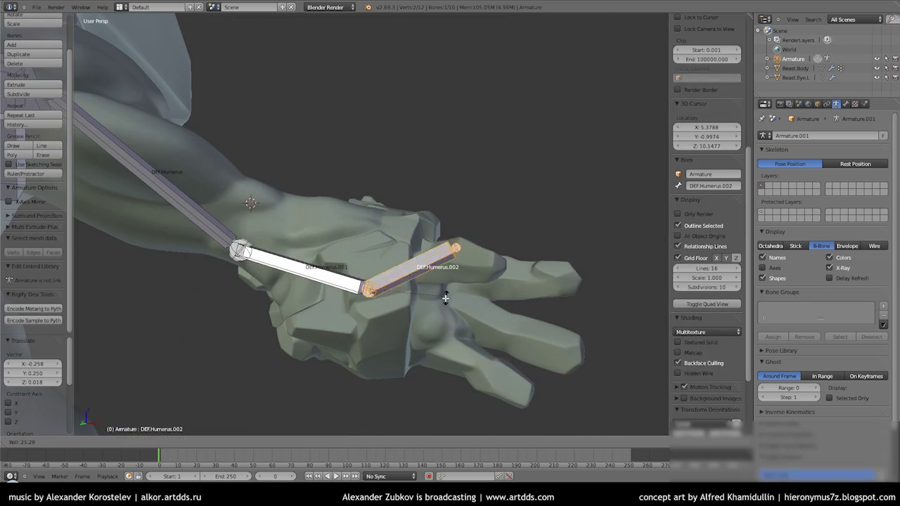
right_click(429, 270)
left_click(484, 355)
mouse_move(483, 356)
middle_mouse_down()
mouse_move(380, 285)
mouse_move(367, 311)
middle_mouse_up()
key("z")
scroll(379, 286, "up", 3)
key("z")
key("g")
left_click(373, 302)
Rename DEF.Humerus.002 in its Bone properties, then select DEF.Humerus.001.
right_click(367, 311)
left_click(845, 104)
left_click(802, 135)
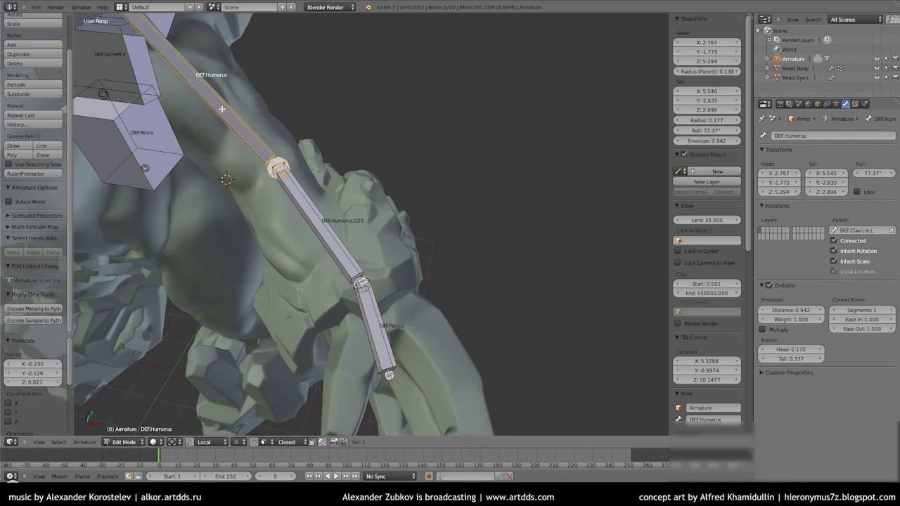
middle_click_drag(222, 109, 447, 241)
right_click(447, 240)
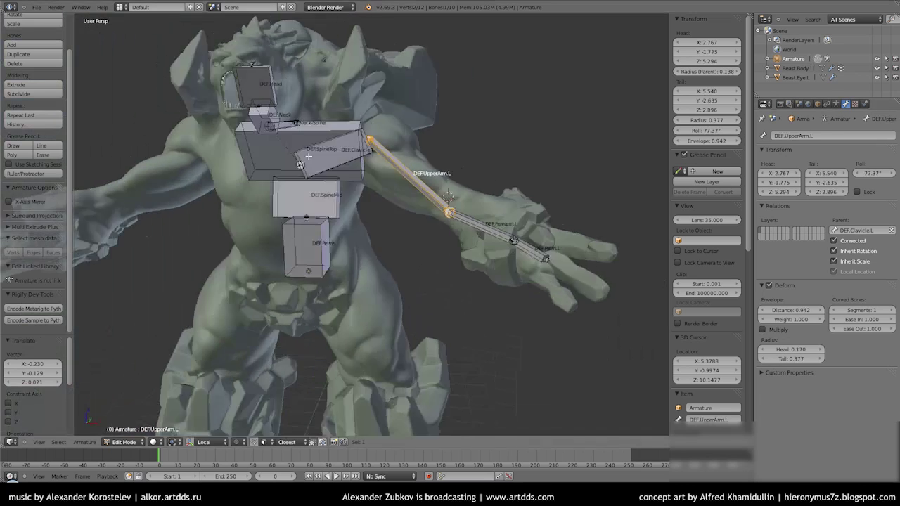
Extrude two finger bones from the palm tip along a finger.
middle_click_drag(422, 247, 436, 282)
right_click(380, 279)
key("e")
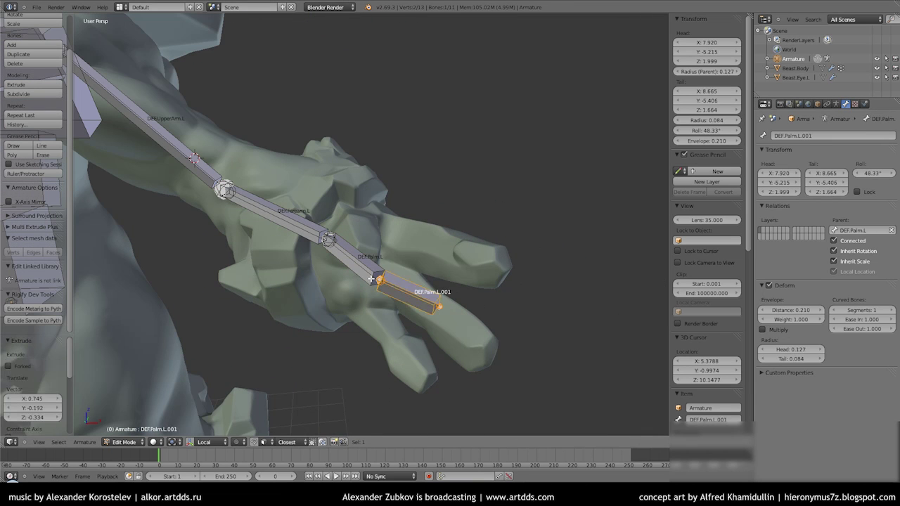
middle_click_drag(277, 173, 317, 211)
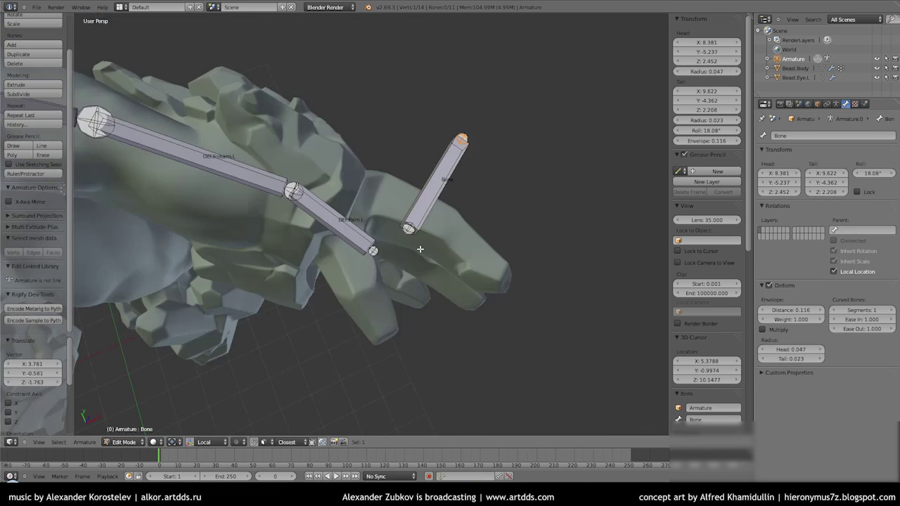
key("KP_7")
key("e")
left_click(442, 315)
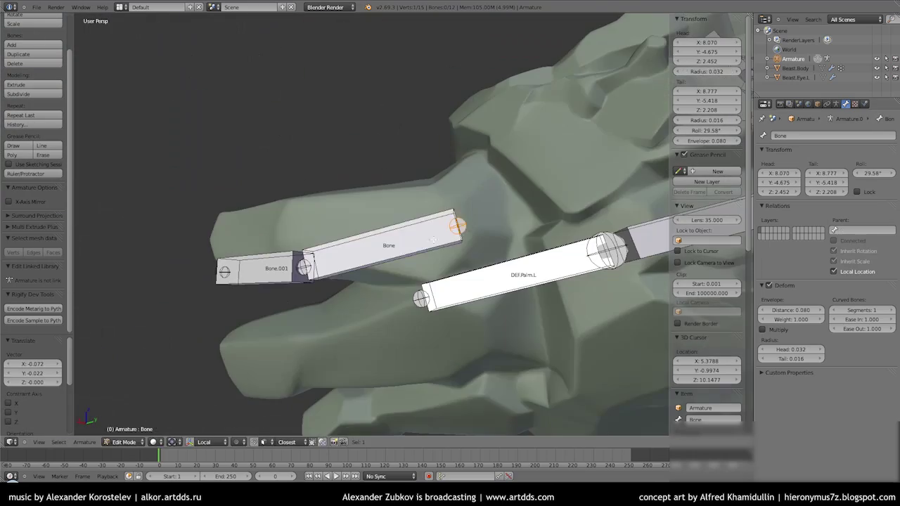
mouse_move(442, 316)
middle_mouse_down()
mouse_move(364, 249)
mouse_move(369, 76)
middle_mouse_up()
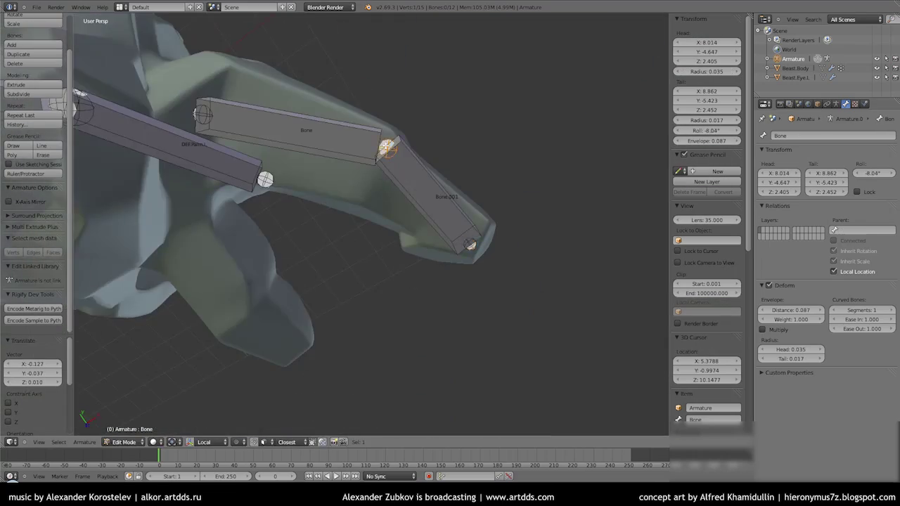
In wireframe, select the first finger bone and edit its name.
key("z")
key("z")
right_click(392, 168)
middle_click_drag(391, 167, 478, 176)
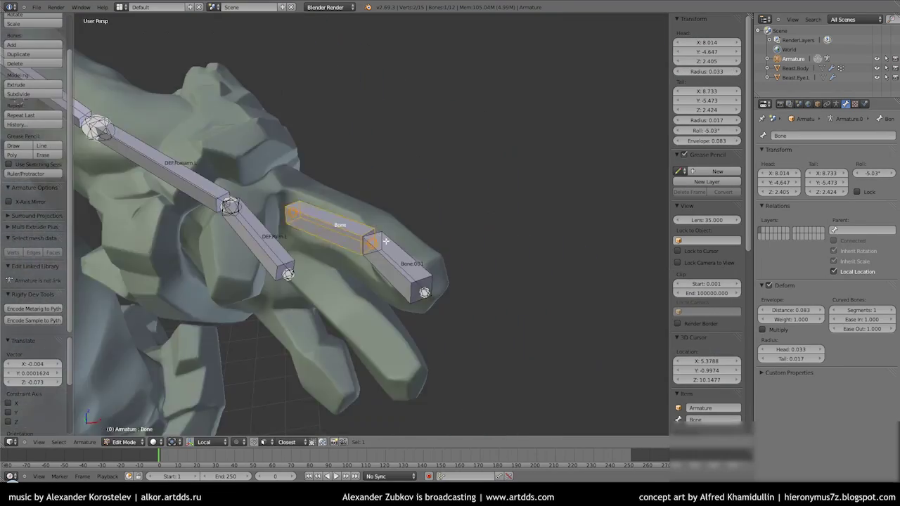
double_click(804, 133)
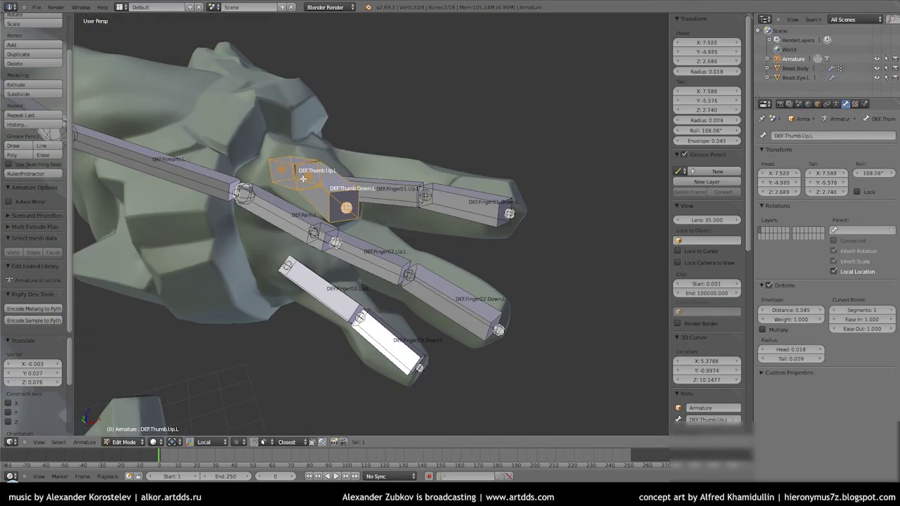
Parent the finger bones to the hand, keeping their offsets.
scroll(530, 195, "down", 5)
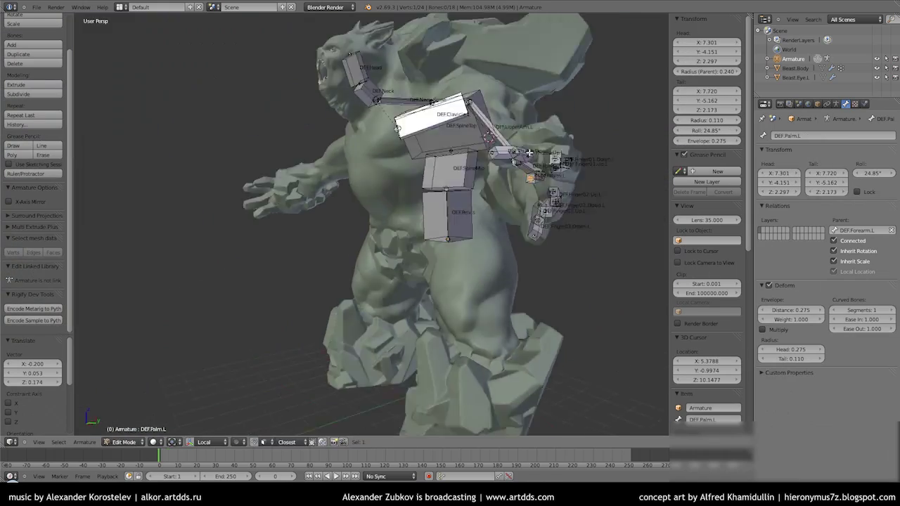
middle_click_drag(530, 194, 450, 211)
scroll(450, 211, "up", 5)
key("ctrl+p")
left_click(443, 126)
scroll(443, 126, "down", 5)
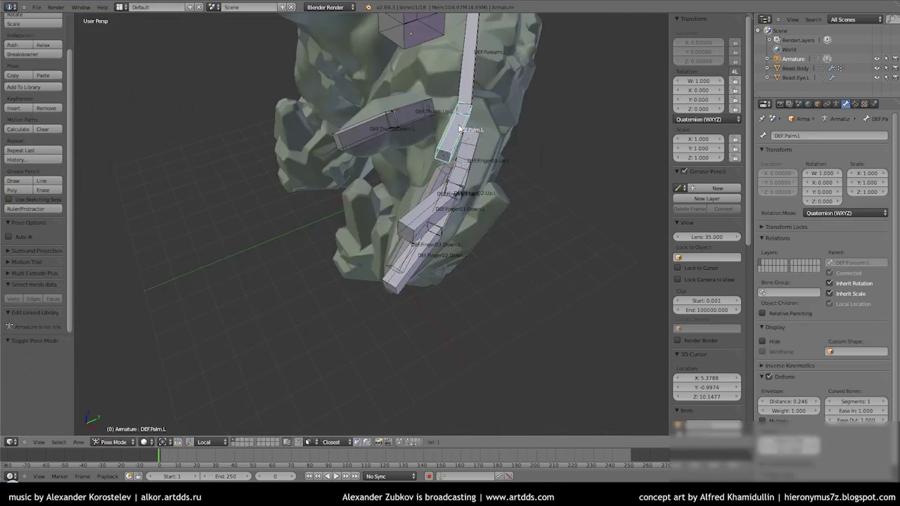
scroll(326, 212, "up", 5)
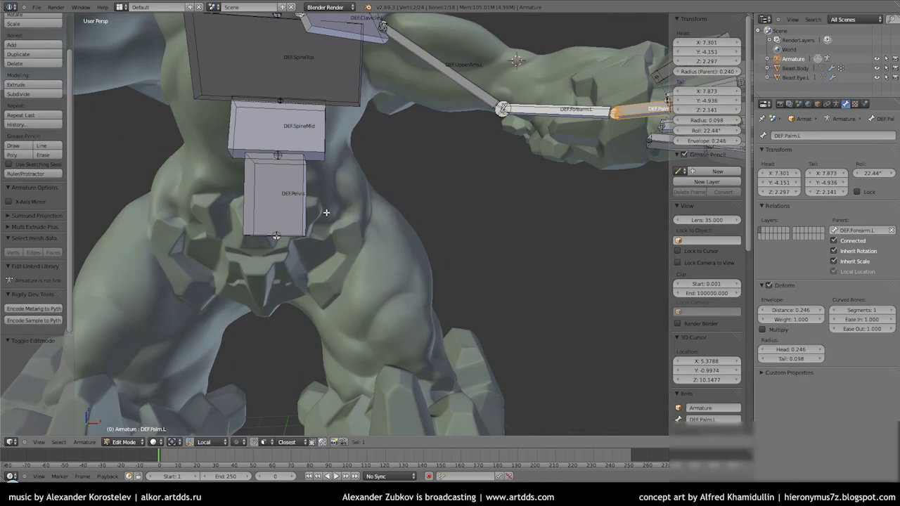
Check the user preferences, then place the 3D cursor at the left hip.
left_click(37, 7)
left_click(56, 92)
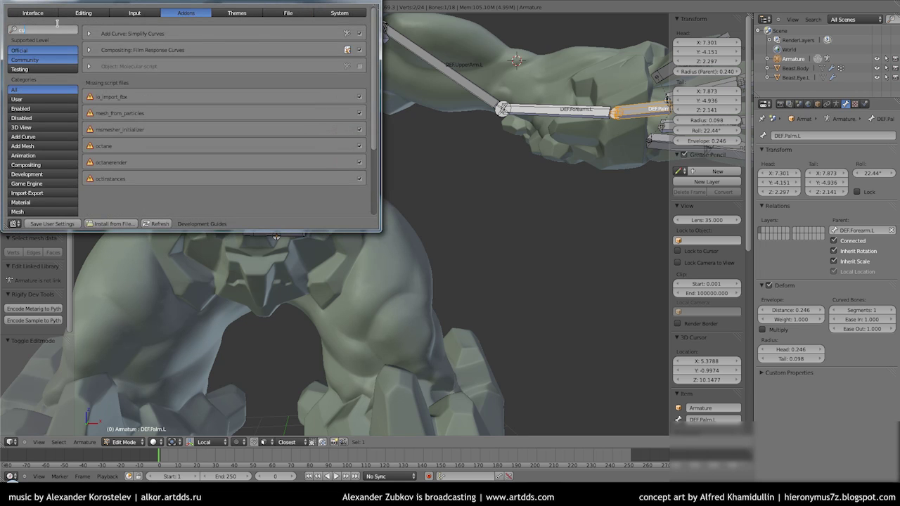
left_click(525, 276)
left_click(524, 277)
mouse_move(525, 277)
middle_mouse_down()
mouse_move(428, 239)
mouse_move(492, 253)
middle_mouse_up()
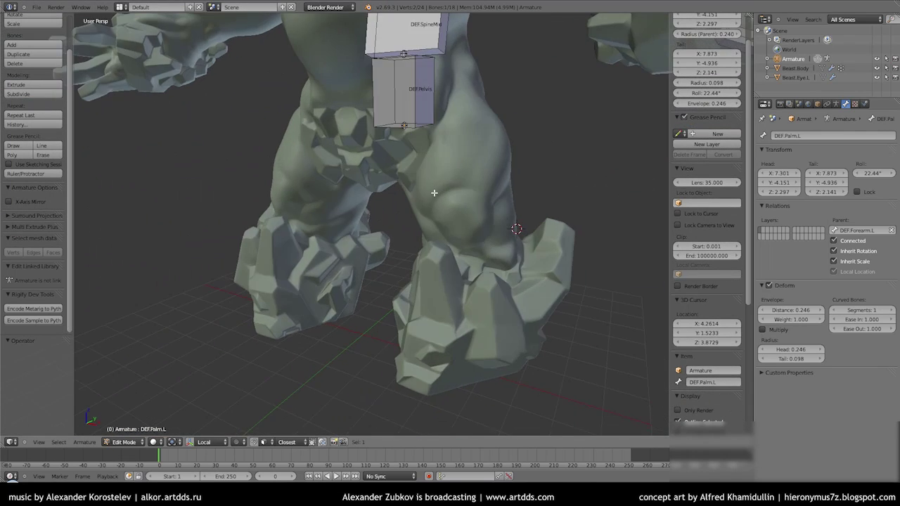
key("KP_1")
key("KP_3")
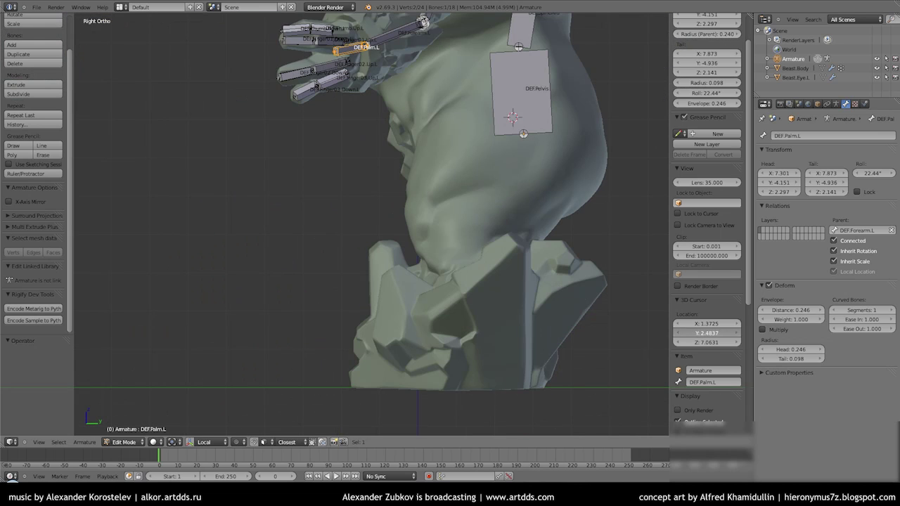
left_click(525, 106)
Position the thigh bone DEF.Leg.Up.L and scale its thickness.
key("KP_1")
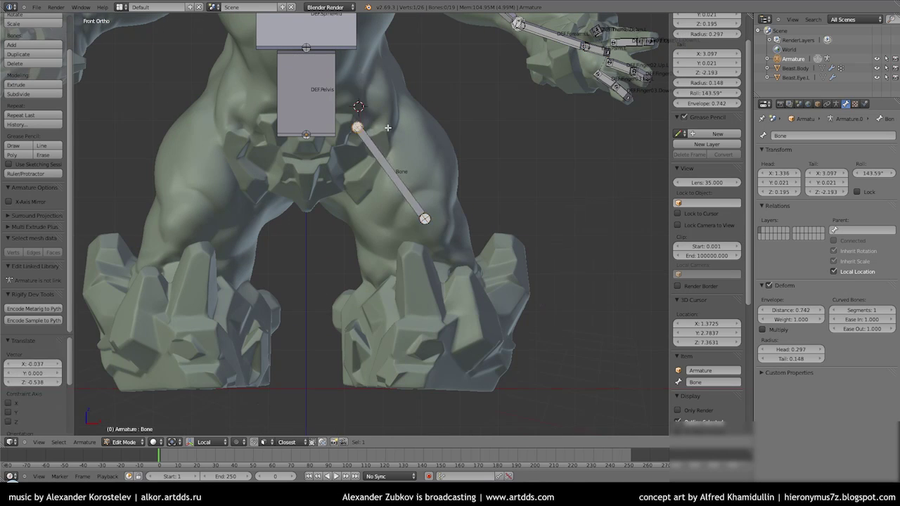
key("KP_3")
middle_click_drag(492, 211, 409, 180)
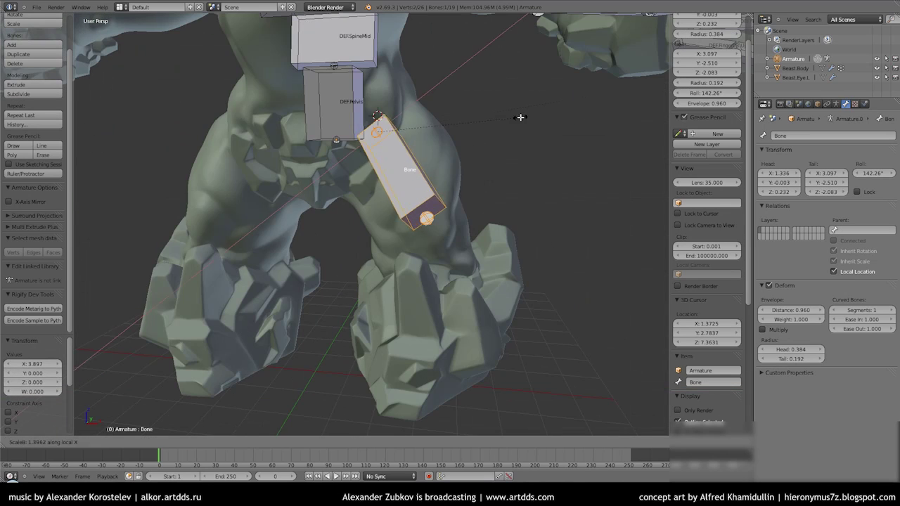
left_click(521, 117)
middle_click_drag(520, 117, 485, 174)
key("s")
middle_click_drag(500, 220, 413, 154)
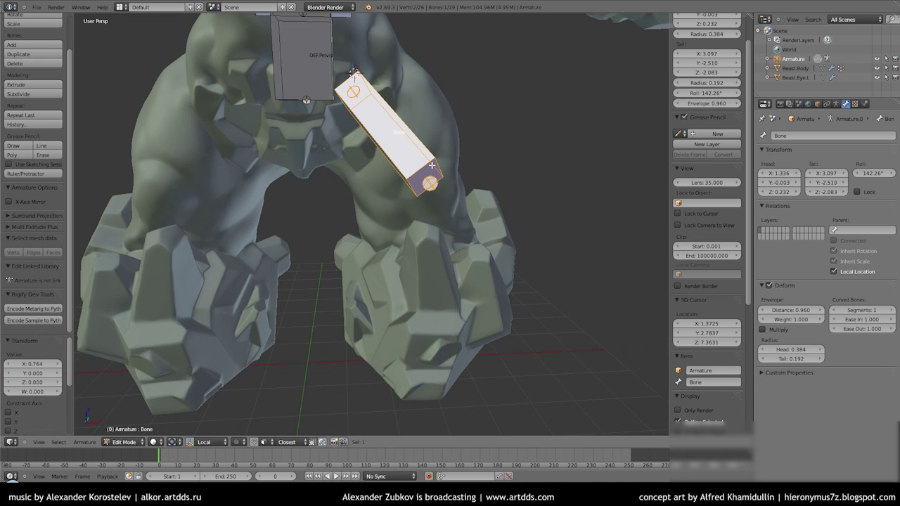
Extrude the lower-leg bone DEF.Leg.Down.L and fit its ankle joint to the leg.
key("e")
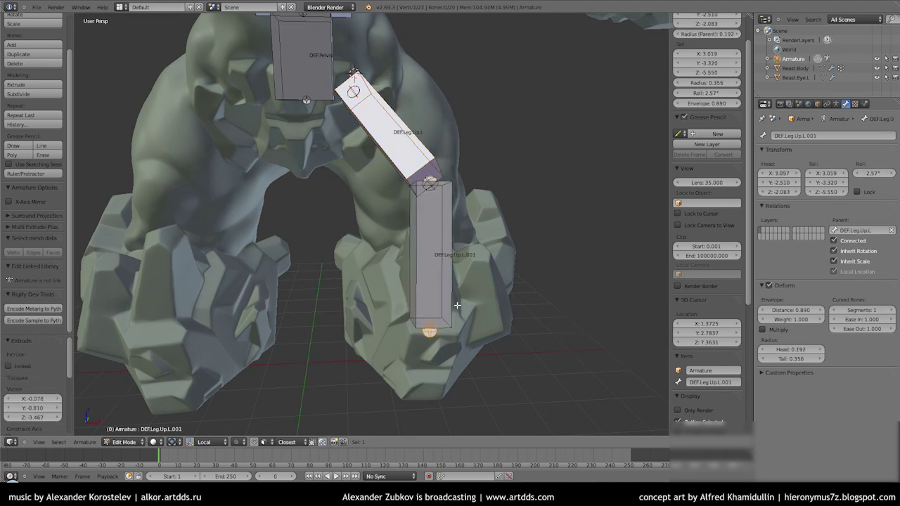
left_click(505, 343)
key("KP_3")
key("KP_1")
key("g")
left_click(582, 299)
key("KP_3")
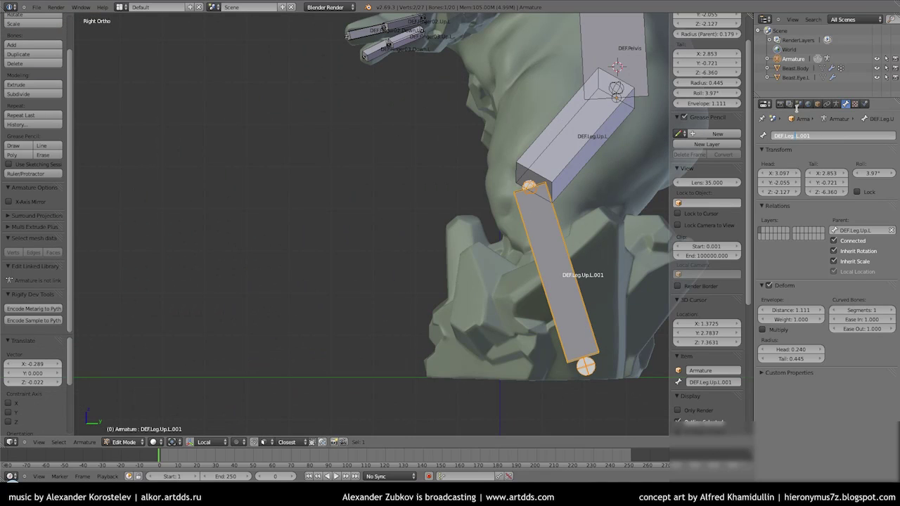
Extrude a level foot bone from the ankle and name it DEF.Foot.L.
key("Return")
key("e")
left_click(490, 366)
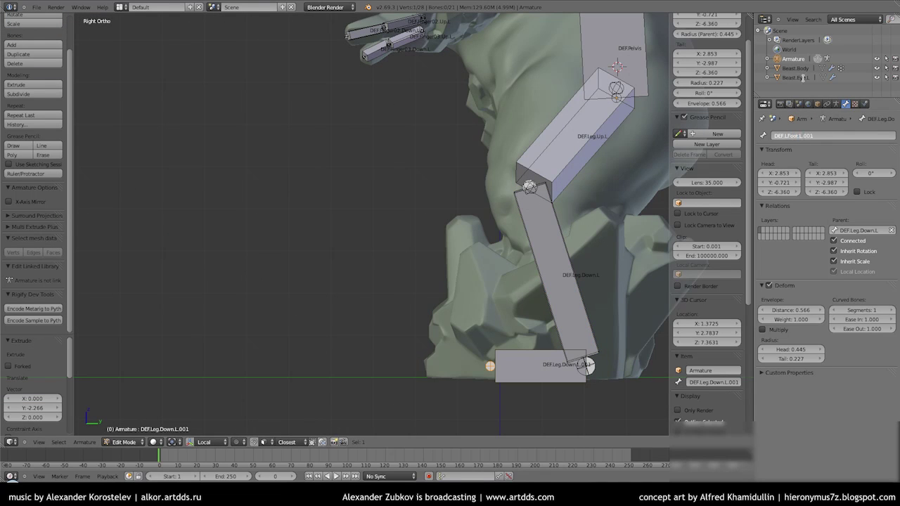
key("Return")
mouse_move(450, 281)
middle_mouse_down()
mouse_move(398, 319)
mouse_move(422, 246)
middle_mouse_up()
Recalculate the roll of the left leg bones with Ctrl+N.
key("ctrl+Tab")
right_click(404, 249)
key("KP_Decimal")
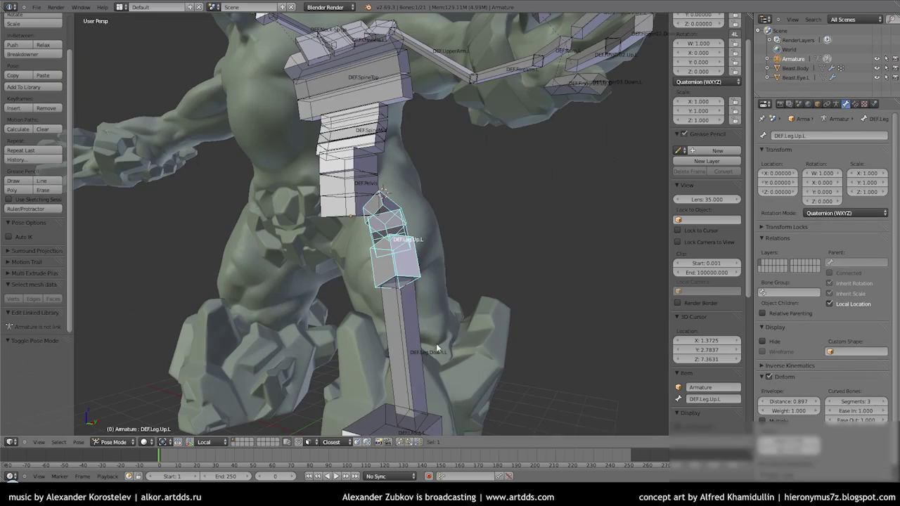
key("Tab")
key("KP_Decimal")
scroll(364, 120, "down", 3)
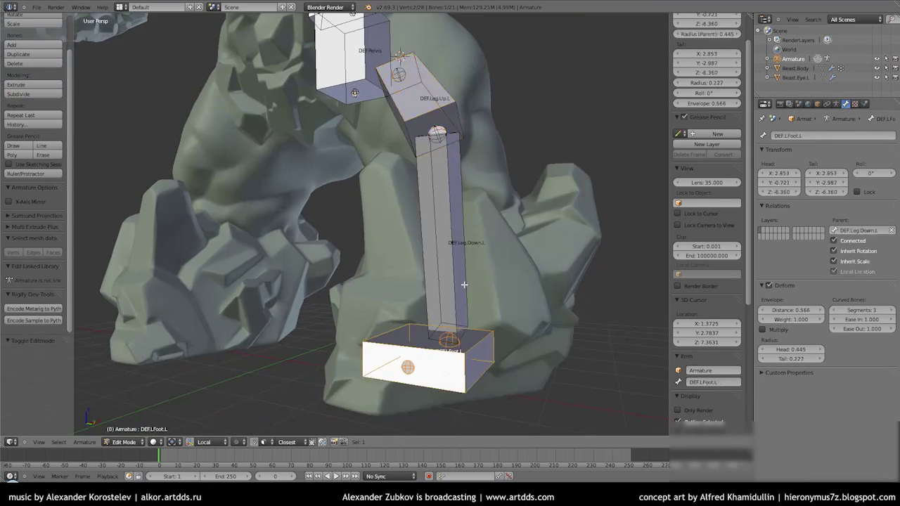
key("ctrl+n")
left_click(392, 203)
Fix the roll of DEF.Foot.L with Ctrl+R.
right_click(387, 351)
middle_click_drag(387, 352, 432, 310)
key("ctrl+r")
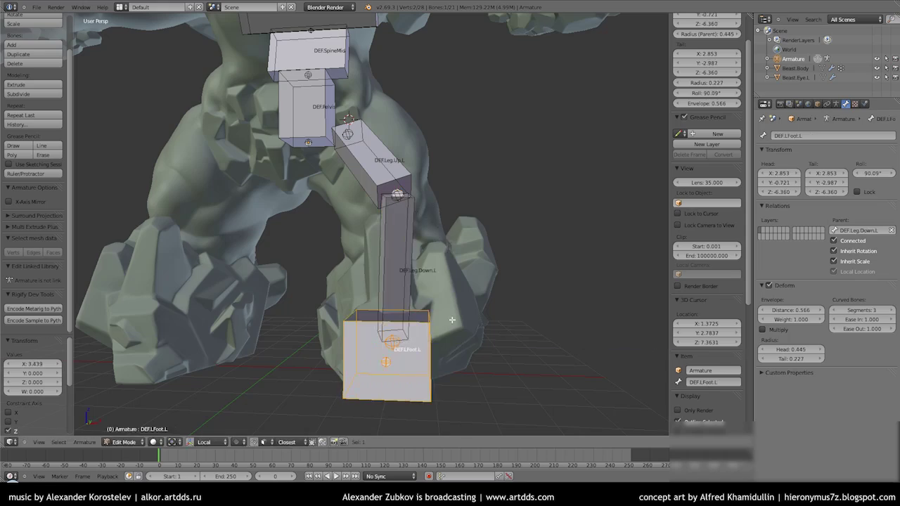
key("Tab")
middle_click_drag(482, 332, 422, 282)
Inspect the forearm DEF.Forearm.L and collarbone DEF.Clavicle.L around the torso.
right_click(422, 267)
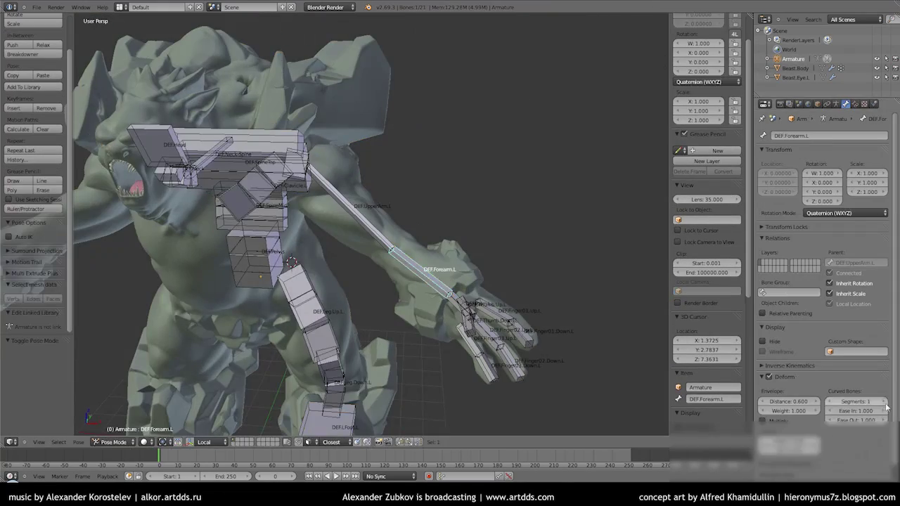
key("Tab")
mouse_move(304, 229)
middle_mouse_down()
mouse_move(366, 161)
mouse_move(446, 165)
mouse_move(365, 179)
middle_mouse_up()
right_click(379, 151)
key("Tab")
scroll(305, 220, "down", 3)
mouse_move(305, 220)
middle_mouse_down()
mouse_move(334, 235)
mouse_move(422, 218)
mouse_move(348, 213)
middle_mouse_up()
scroll(334, 236, "up", 5)
Extrude a new bone from DEF.SpineTop toward the left shoulder rock.
right_click(414, 222)
key("Tab")
key("KP_7")
key("e")
left_click(404, 204)
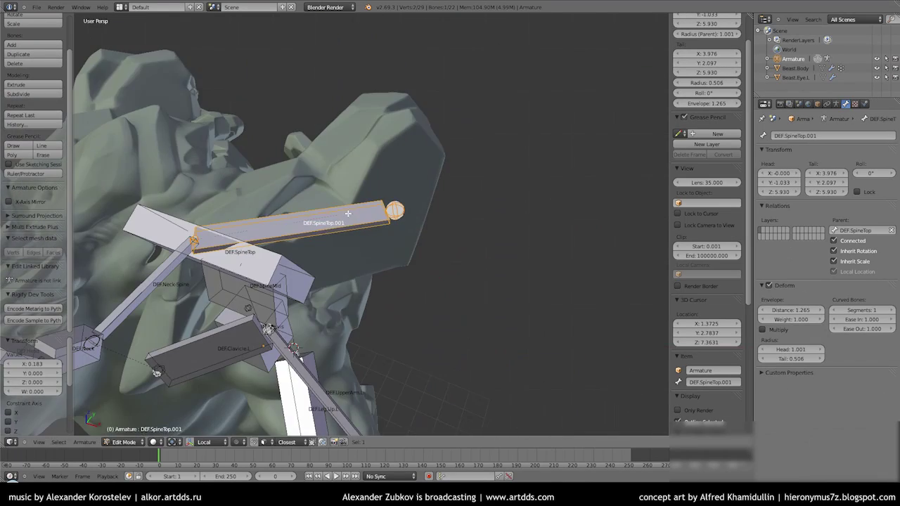
right_click(344, 203)
right_click(195, 241)
middle_click_drag(194, 241, 227, 258)
Turn the new bone into a detached copy and move it onto the shoulder rock.
key("shift+d")
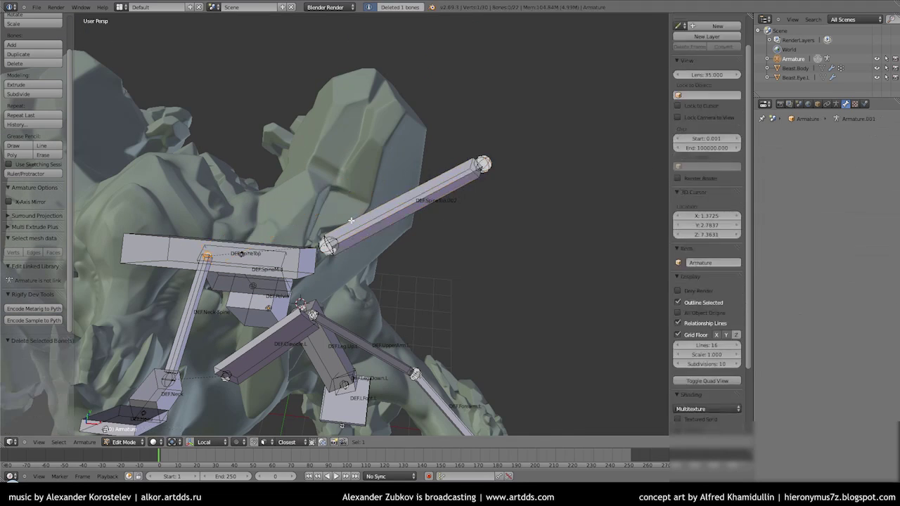
key("KP_7")
key("KP_3")
key("g")
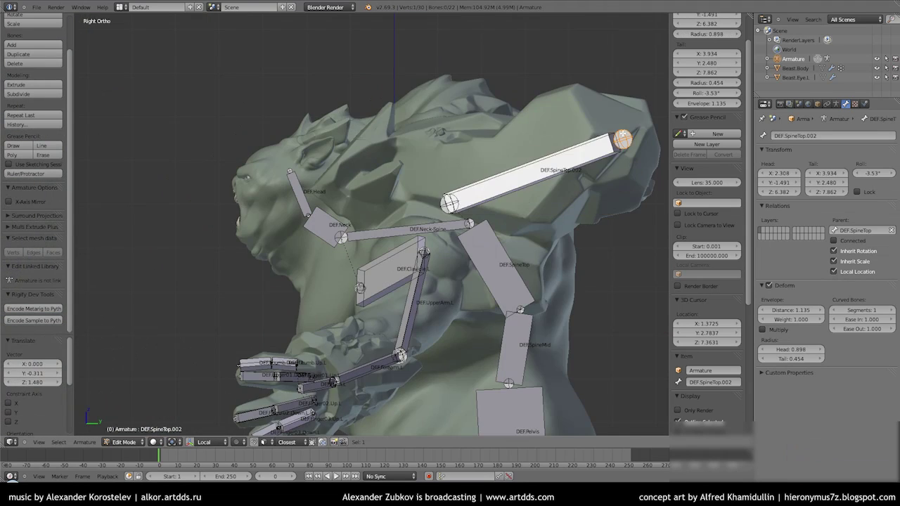
left_click(623, 137)
middle_click_drag(623, 136, 381, 197)
key("KP_Decimal")
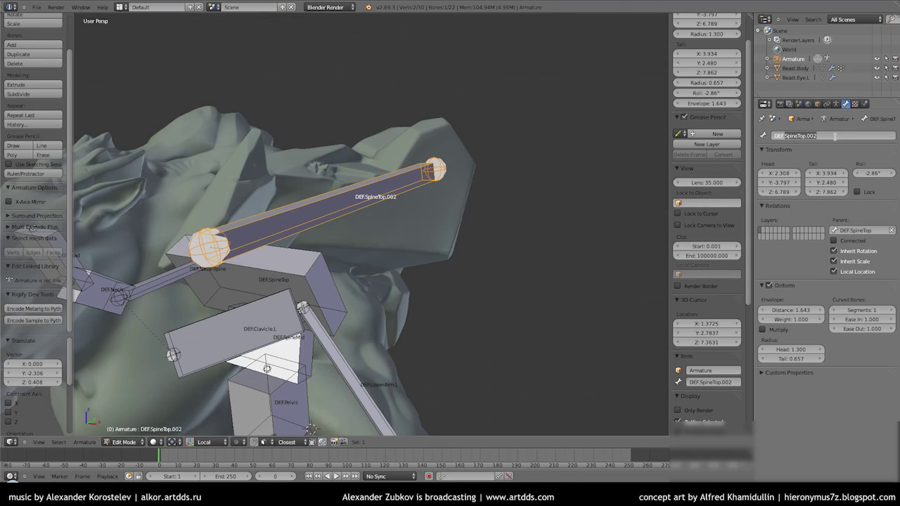
scroll(409, 156, "down", 4)
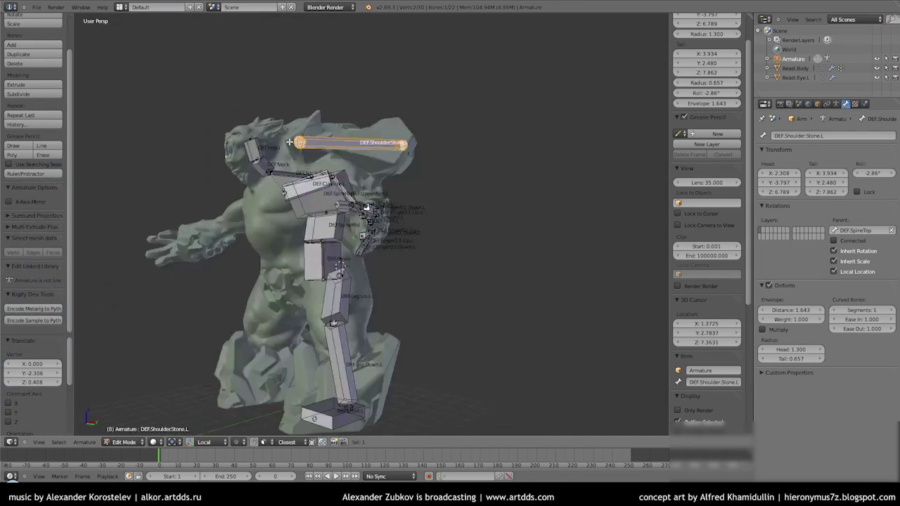
Select DEF.SpineTop, then the DEF.Head bone, in Edit Mode.
key("ctrl+Tab")
middle_click_drag(409, 156, 334, 244)
right_click(334, 245)
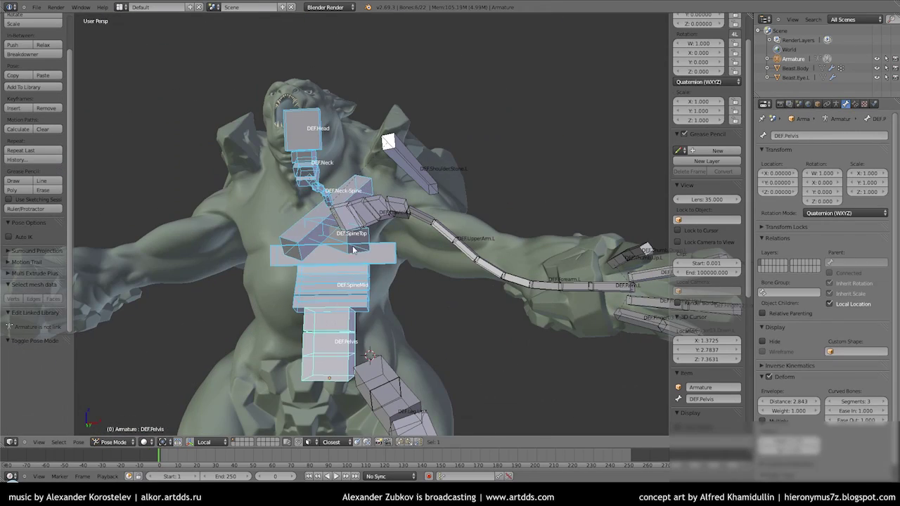
key("Tab")
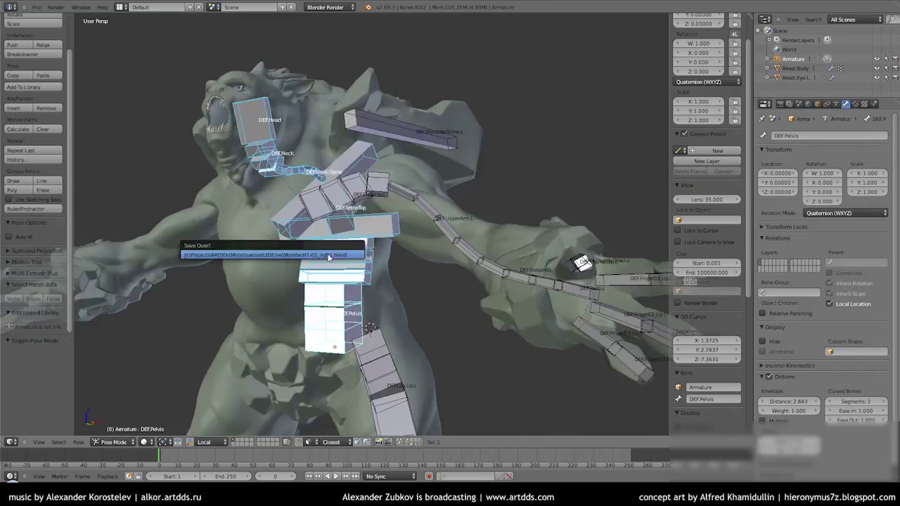
right_click(324, 111)
Lower the Root bone by 1 unit along Z.
key("ctrl+Tab")
scroll(324, 111, "down", 3)
middle_click_drag(324, 111, 354, 307)
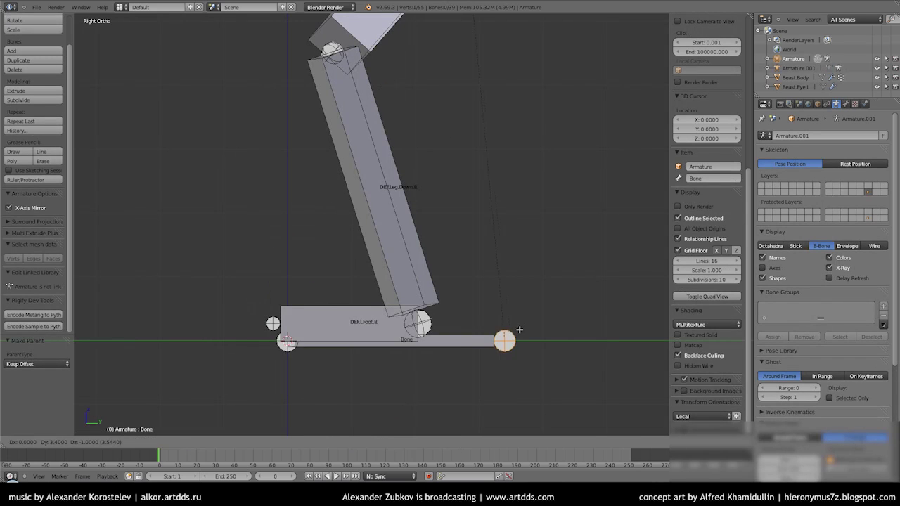
key("g")
key("z")
key("minus")
key("1")
key("Return")
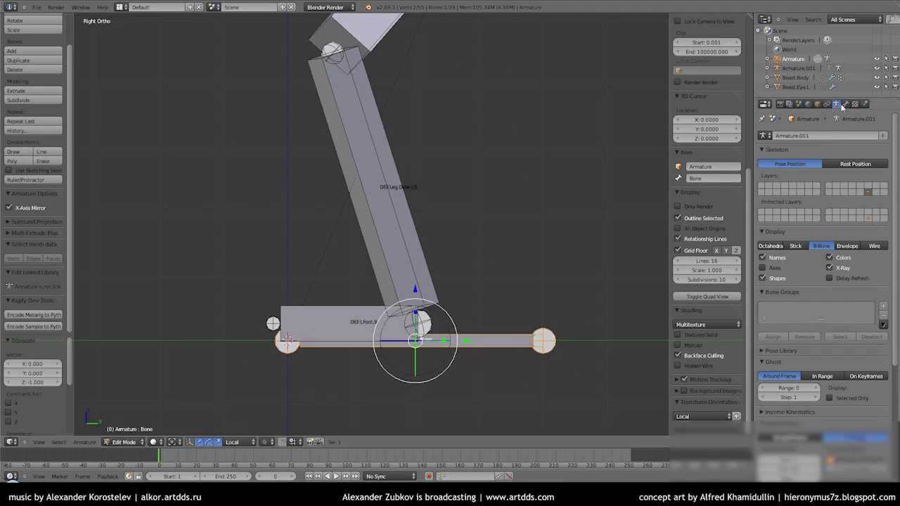
left_click(844, 105)
middle_click_drag(239, 215, 309, 232)
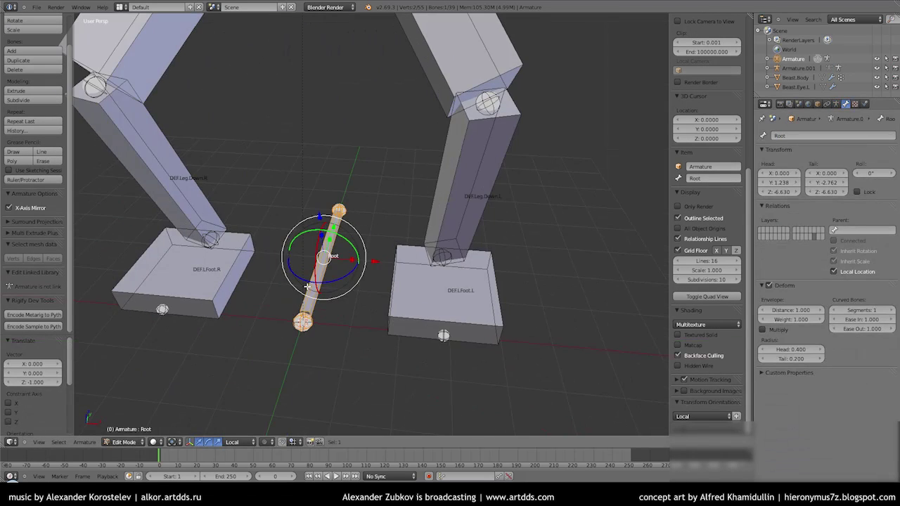
Add a circle mesh and scale it up around the beast's feet.
key("Tab")
key("shift+a")
left_click(338, 262)
scroll(338, 280, "down", 3)
key("s")
left_click(365, 253)
scroll(365, 253, "down", 2)
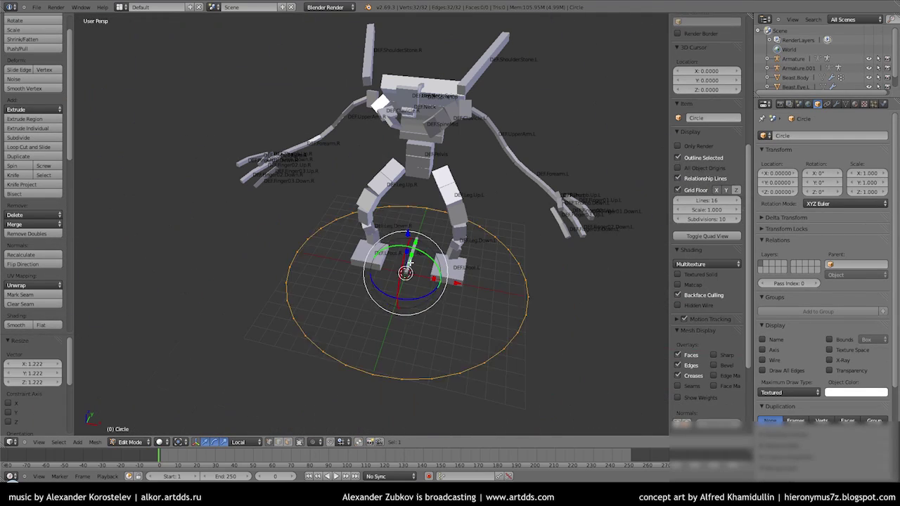
Delete half of the circle's vertices and add a Mirror modifier.
key("a")
key("x")
left_click(402, 224)
left_click(836, 104)
left_click(826, 135)
left_click(686, 243)
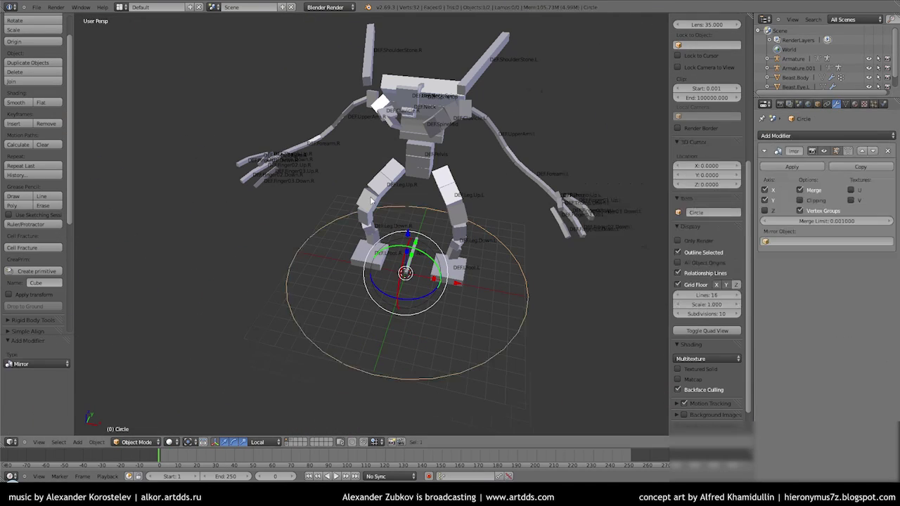
scroll(367, 234, "up", 5)
Subdivide a circle edge and pull the new vertex outward into an arrow point.
middle_click_drag(317, 232, 367, 234)
key("w")
left_click(367, 234)
key("g")
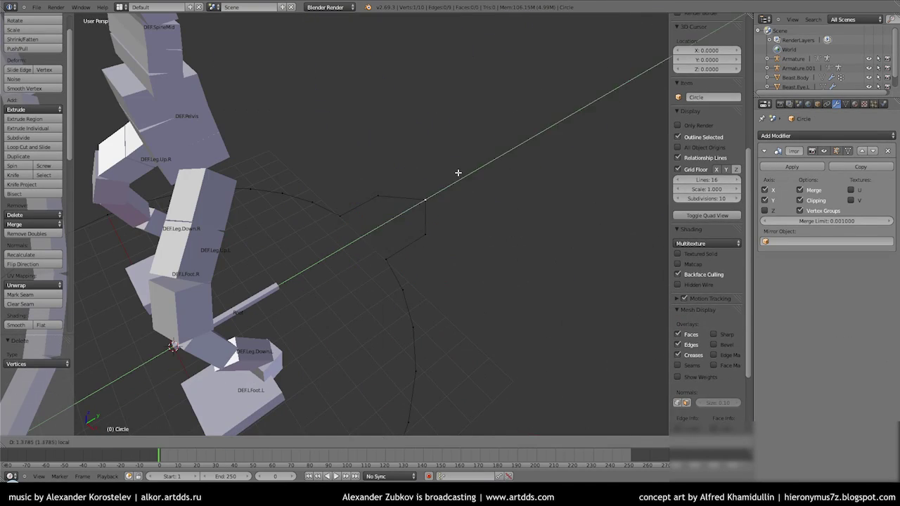
left_click(411, 248)
left_click(411, 248)
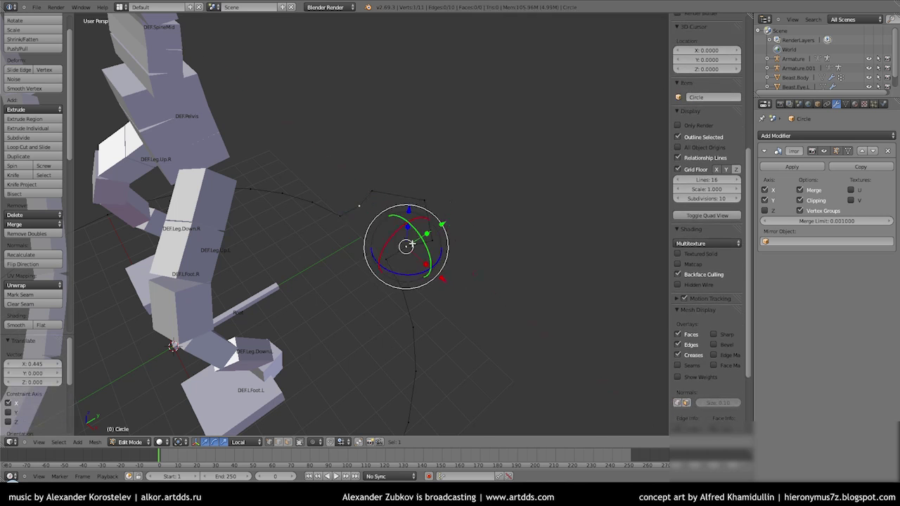
key("KP_7")
Duplicate the arrow part around the circle and enable mirror clipping.
key("a")
key("shift+d")
scroll(532, 217, "down", 4)
left_click(564, 274)
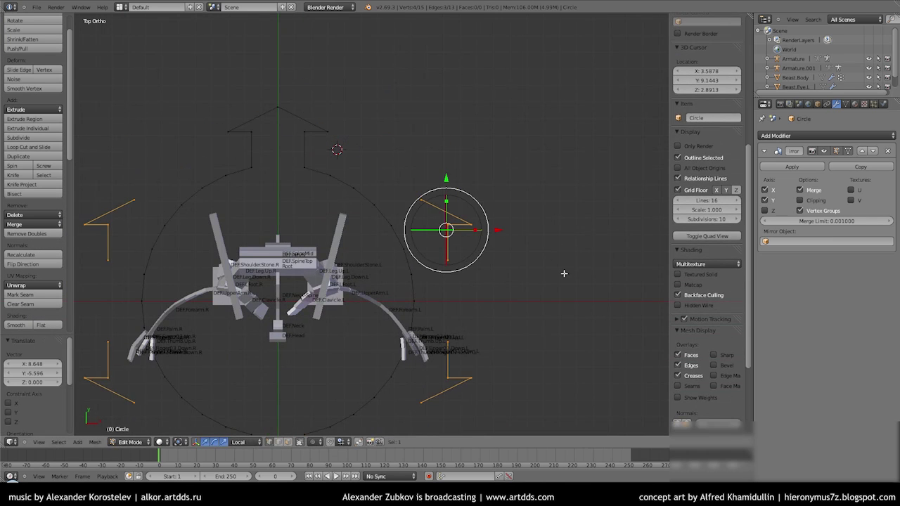
left_click(800, 201)
scroll(354, 316, "up", 4)
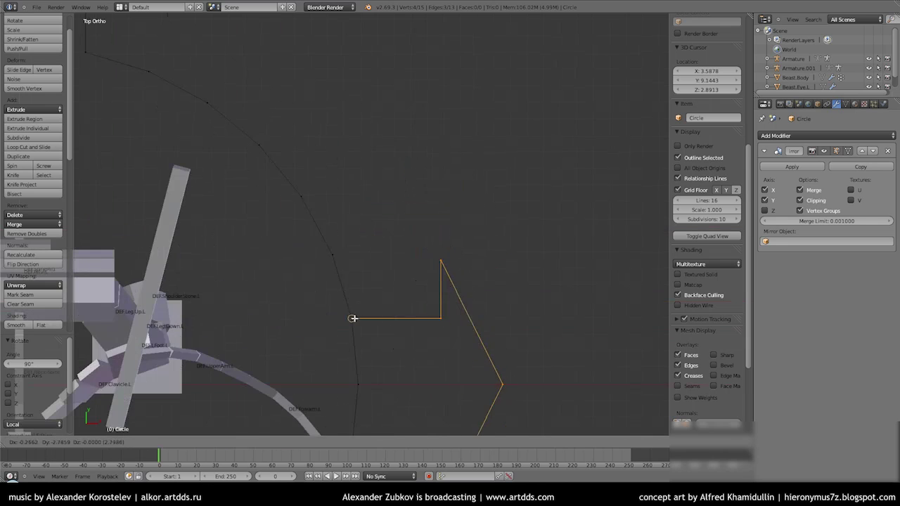
scroll(398, 285, "down", 2)
Merge the shape's duplicate vertices.
key("a")
key("a")
key("w")
left_click(373, 290)
middle_click_drag(339, 150, 332, 251, "shift")
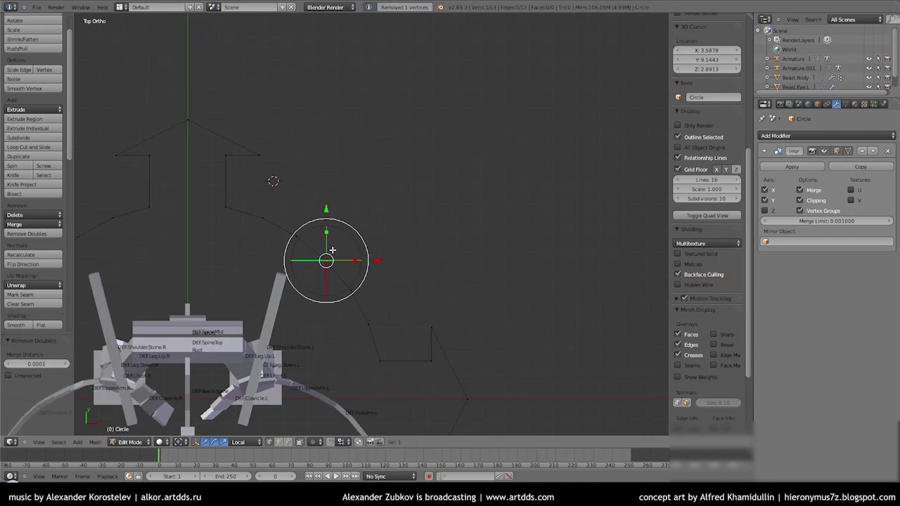
left_click(327, 261)
scroll(327, 261, "up", 3)
Move the circle shape to another layer, then undo to bring it back.
key("Tab")
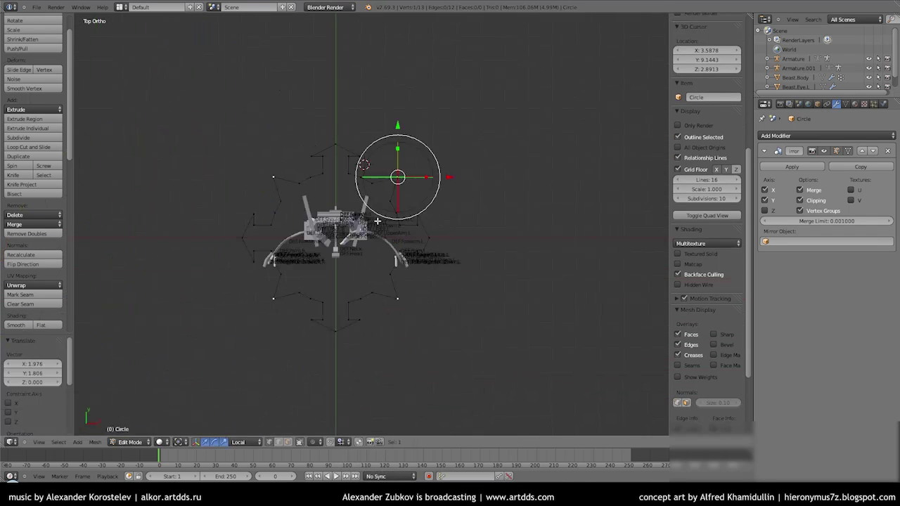
middle_click_drag(424, 161, 379, 281)
left_click(528, 325)
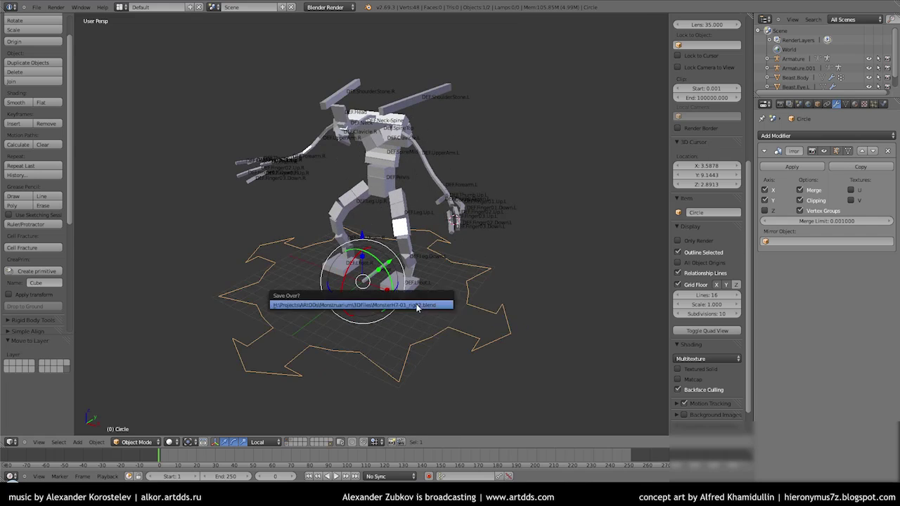
right_click(362, 281)
key("ctrl+Tab")
key("ctrl+z")
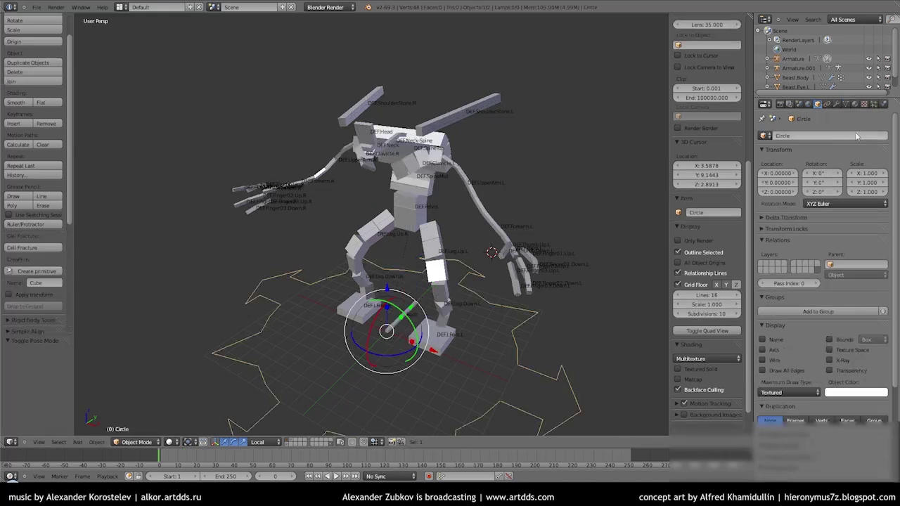
scroll(474, 299, "up", 3)
scroll(492, 316, "down", 5)
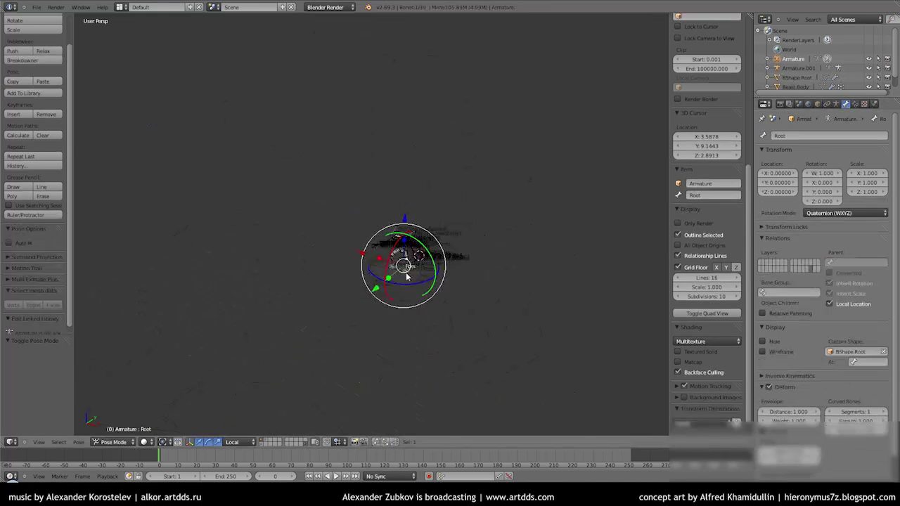
Reset the 3D cursor to the origin and undo back to the root shape.
key("Tab")
scroll(402, 305, "down", 5)
scroll(361, 227, "up", 8)
key("shift+c")
key("Tab")
key("ctrl+z")
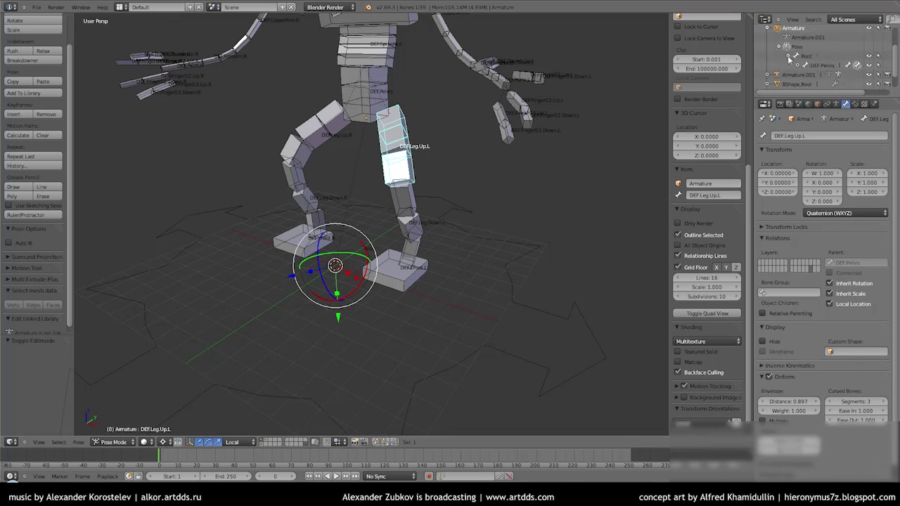
scroll(483, 237, "down", 4)
key("ctrl+z")
Scale the BShape.Root object up around the feet, undoing an oversized attempt.
key("Tab")
key("s")
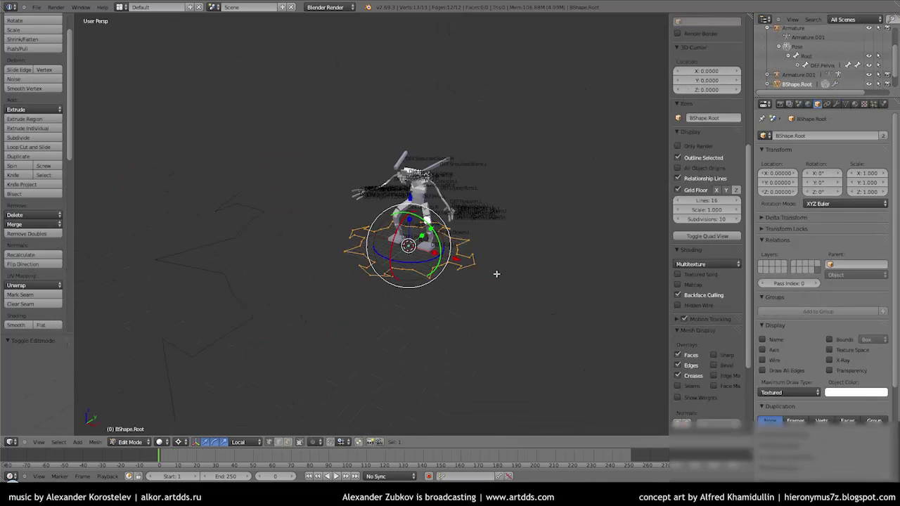
key("Tab")
key("KP_7")
middle_click_drag(557, 317, 449, 298)
key("ctrl+z")
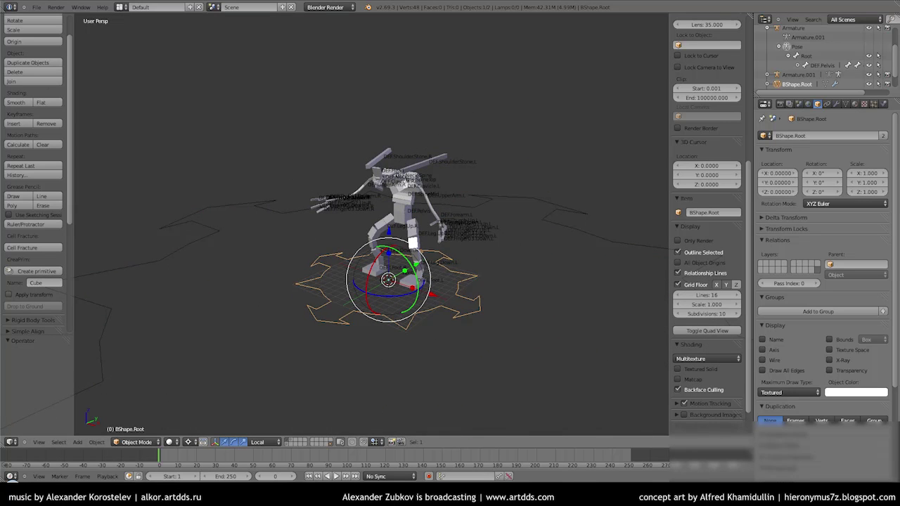
scroll(432, 294, "down", 2)
key("s")
left_click(514, 362)
Check the resized root shape on the Root bone in Pose Mode.
key("Tab")
scroll(380, 305, "up", 3)
mouse_move(380, 304)
middle_mouse_down()
mouse_move(332, 308)
mouse_move(382, 374)
middle_mouse_up()
key("Tab")
key("ctrl+Tab")
right_click(399, 276)
Move the BShape.Root shape down along its local Y axis.
key("ctrl+Tab")
middle_click_drag(399, 276, 421, 288)
key("Tab")
key("g")
key("y")
key("y")
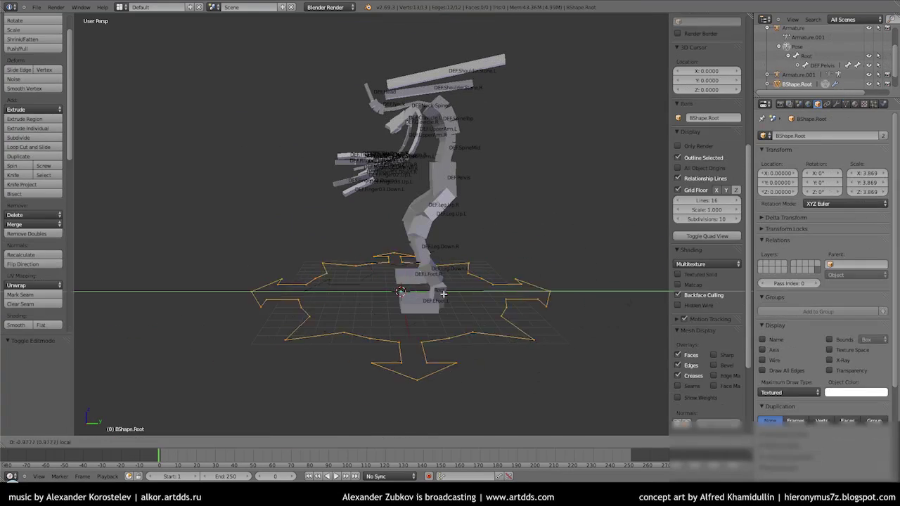
left_click(443, 294)
Return the armature to Pose Mode, then enter bone editing at the neck.
mouse_move(443, 294)
middle_mouse_down()
mouse_move(468, 349)
mouse_move(386, 322)
middle_mouse_up()
key("Tab")
right_click(386, 321)
key("ctrl+Tab")
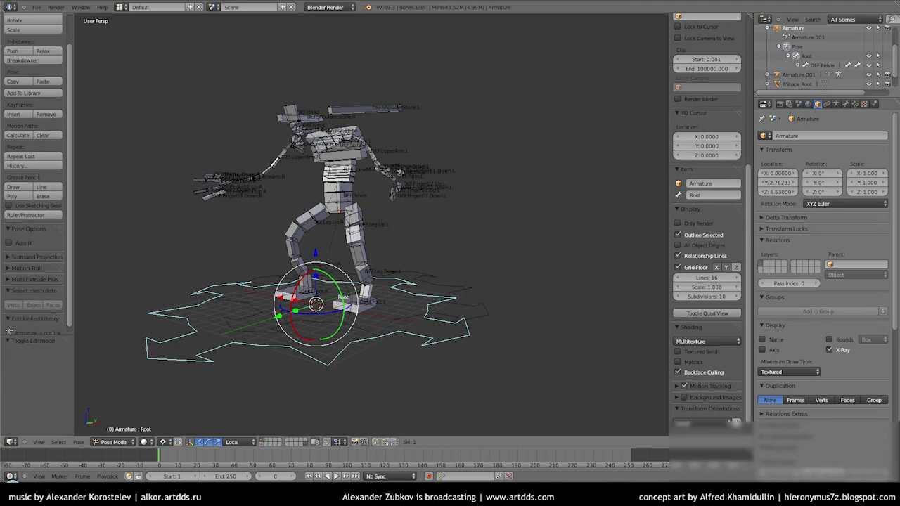
mouse_move(317, 303)
middle_mouse_down()
mouse_move(278, 289)
mouse_move(350, 224)
mouse_move(335, 224)
middle_mouse_up()
key("Tab")
key("h")
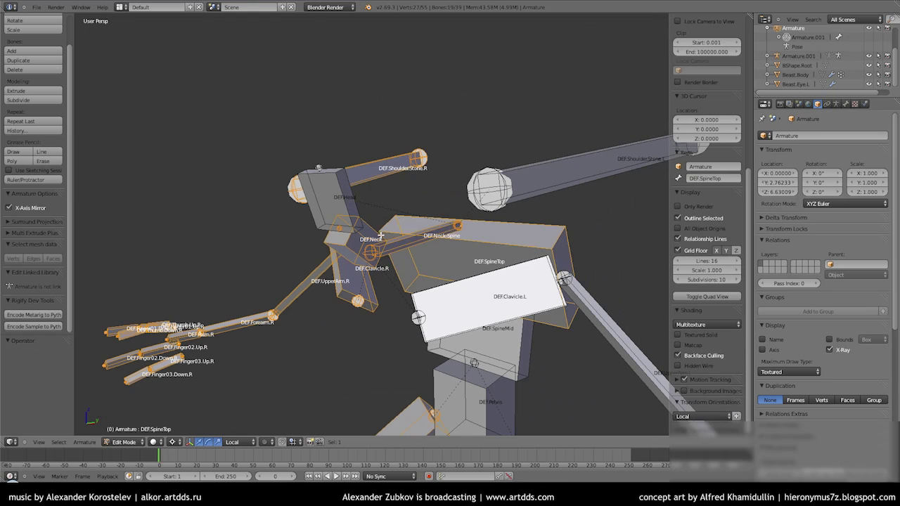
Snap the 3D cursor to the neck joint and add a new bone there.
key("KP_3")
scroll(394, 239, "down", 3)
scroll(394, 239, "up", 3)
key("shift+s")
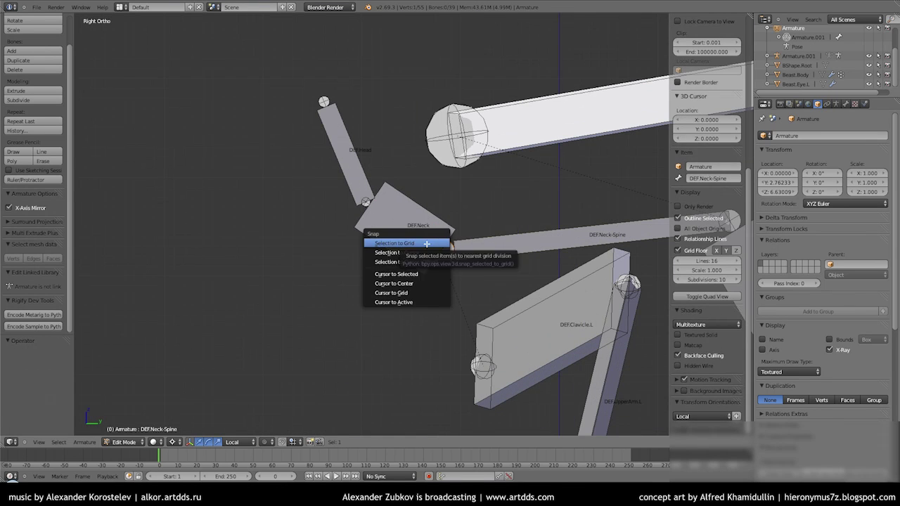
left_click(402, 267)
key("shift+a")
right_click(426, 202)
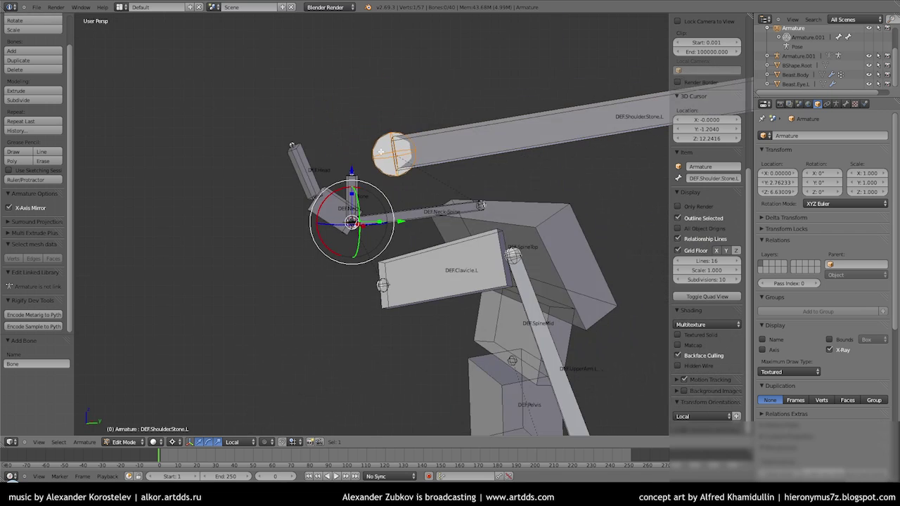
Align the new bone with DEF.Head.
right_click(346, 123)
key("ctrl+alt+a")
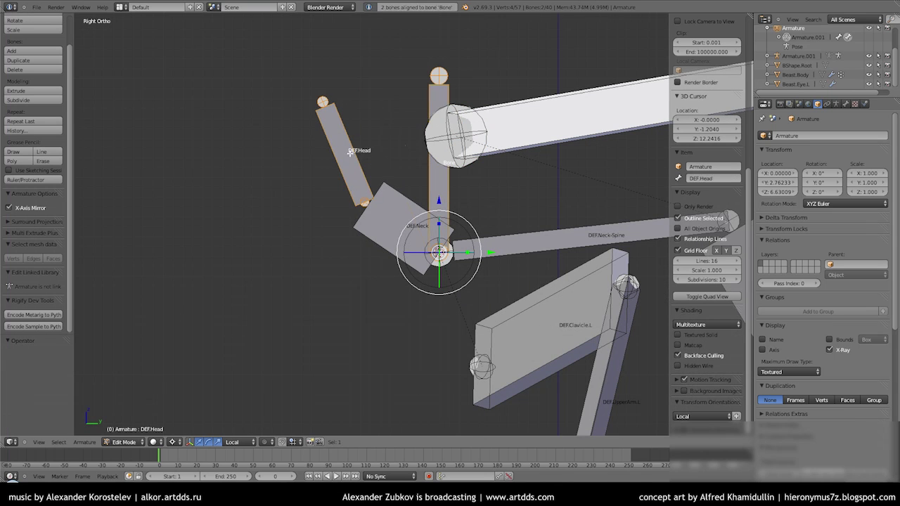
scroll(350, 152, "up", 2)
left_click(84, 441)
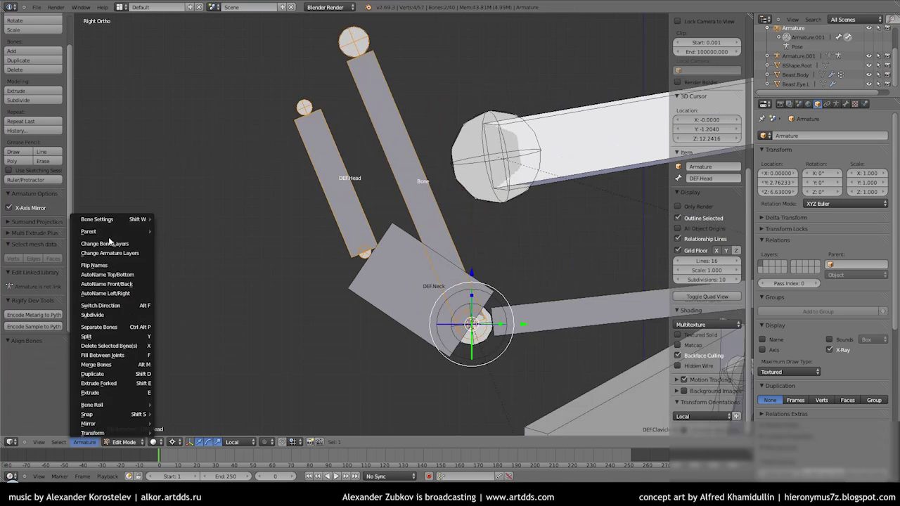
key("ctrl+Tab")
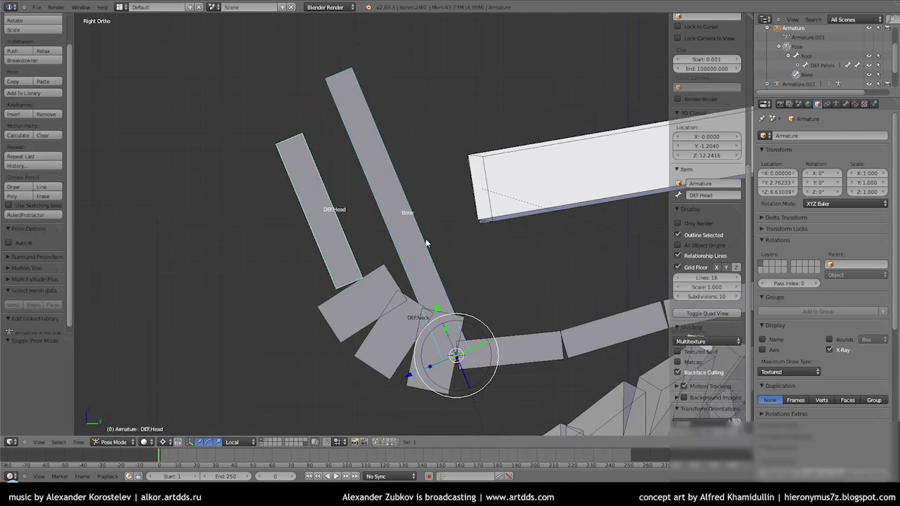
Give DEF.Head a Copy Rotation constraint targeting the new control bone.
right_click(322, 241, "shift")
key("ctrl+shift+c")
left_click(133, 258)
key("r")
right_click(468, 318)
Lower DEF.Neck's Copy Rotation influence to about 0.268 and test-rotate the control.
right_click(404, 255)
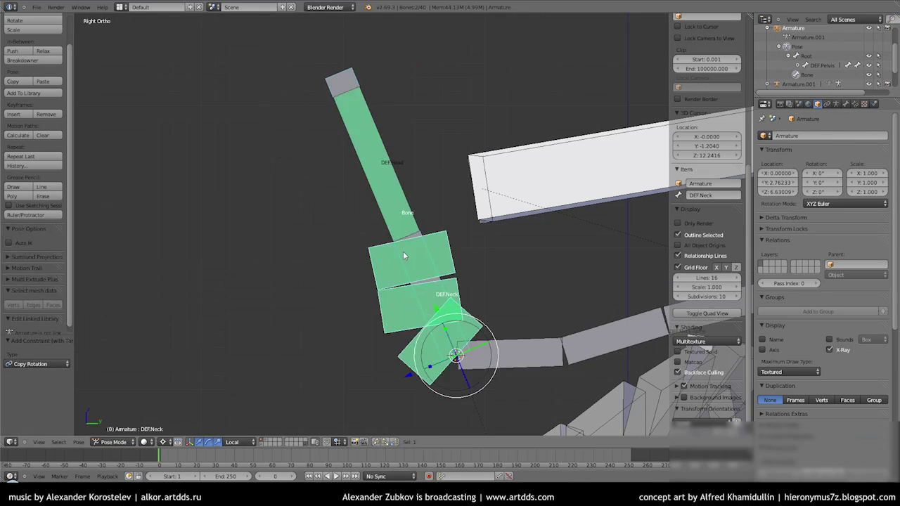
left_click(854, 104)
left_click_drag(833, 246, 712, 240)
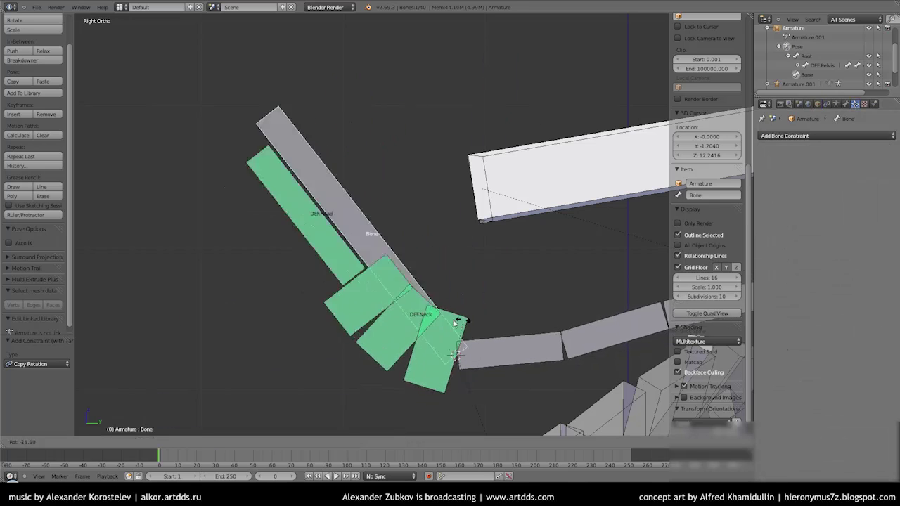
mouse_move(422, 246)
middle_mouse_down()
mouse_move(272, 216)
mouse_move(164, 288)
middle_mouse_up()
right_click(256, 232)
key("r")
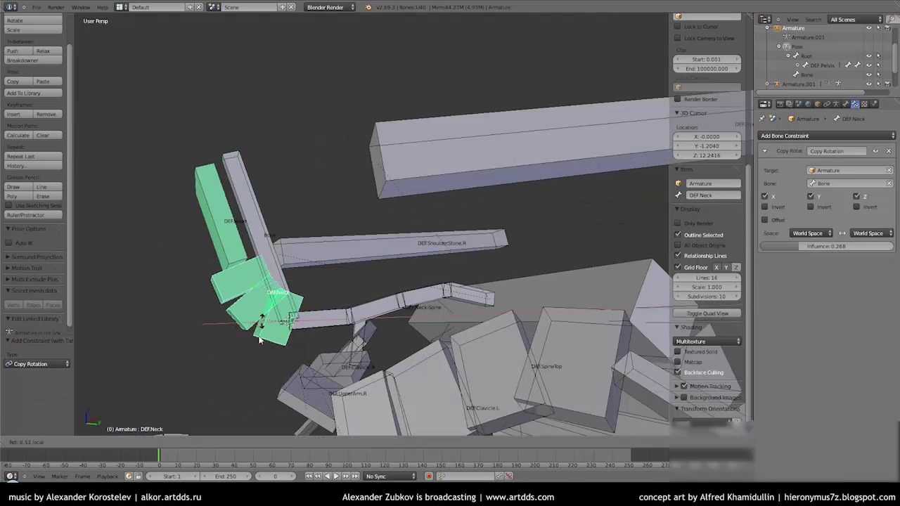
Add a second bone and place it at the neck joint.
scroll(371, 289, "down", 2)
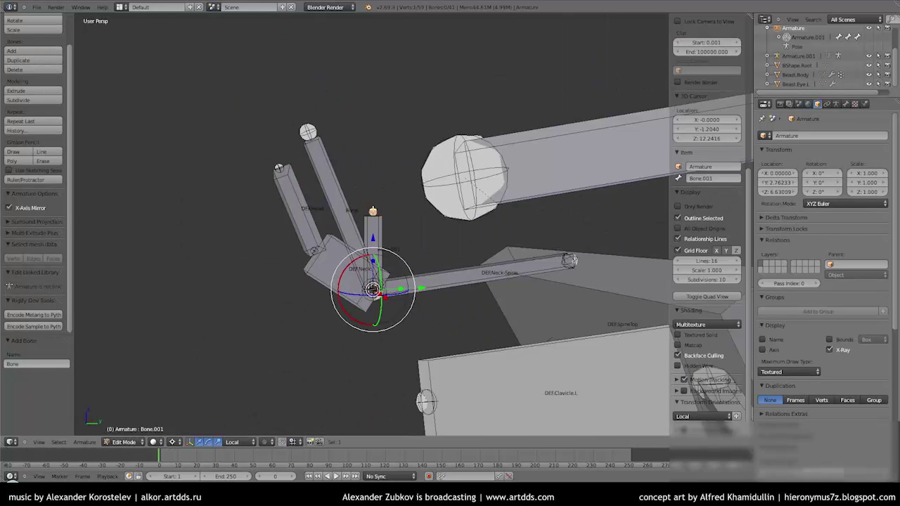
key("shift+a")
key("g")
left_click(194, 294)
Name the new bones CTRL.Head and CTRL.Neck, and untick Deform on CTRL.Neck.
right_click(373, 197)
left_click(845, 104)
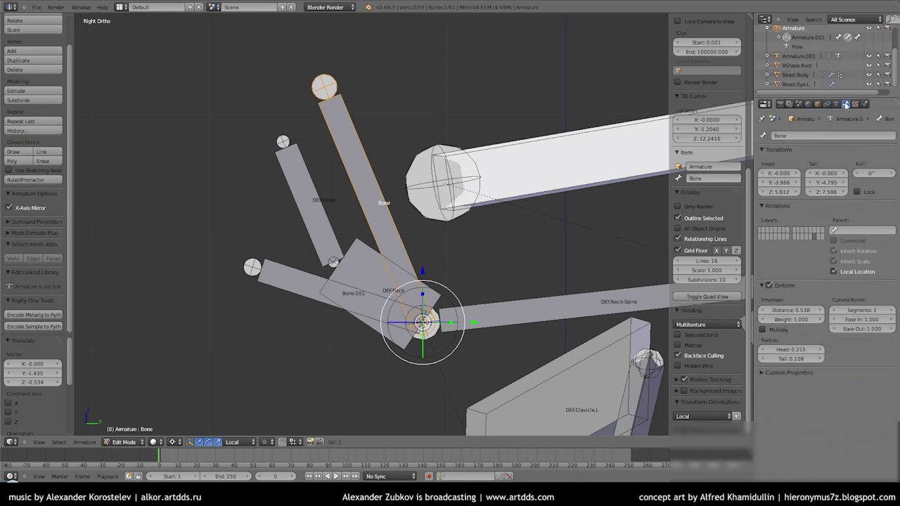
type("ead")
key("Return")
right_click(302, 280)
double_click(797, 135)
type("CTRL>Neck")
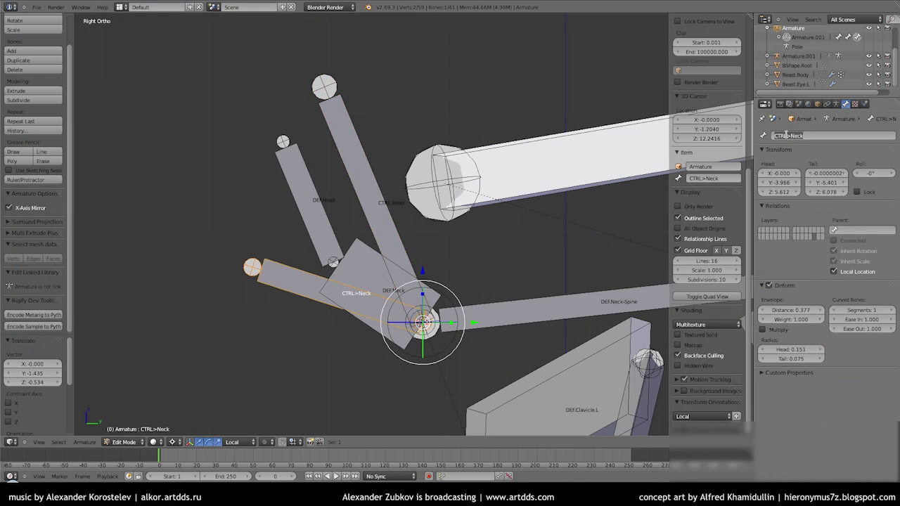
type(".")
left_click(768, 285)
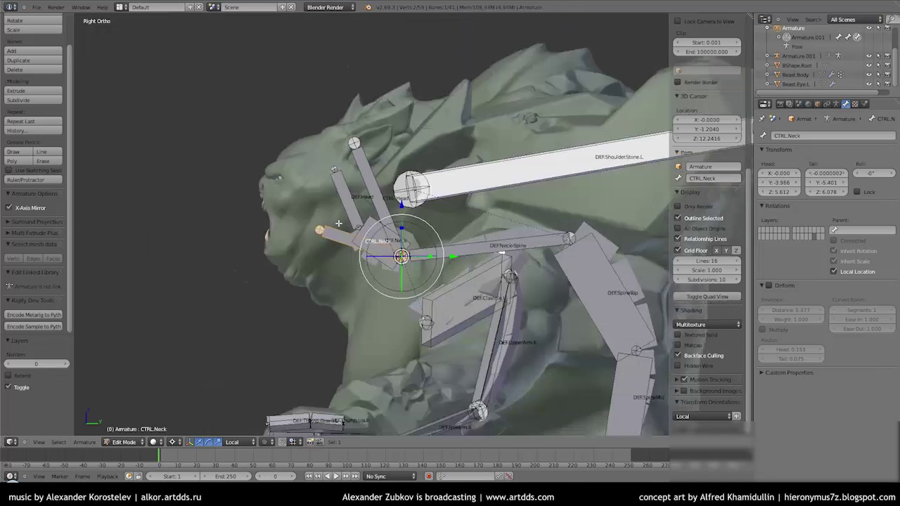
Reposition CTRL.Neck's tail at the beast's head, then switch to Pose Mode.
middle_click_drag(258, 253, 307, 220, "shift")
key("g")
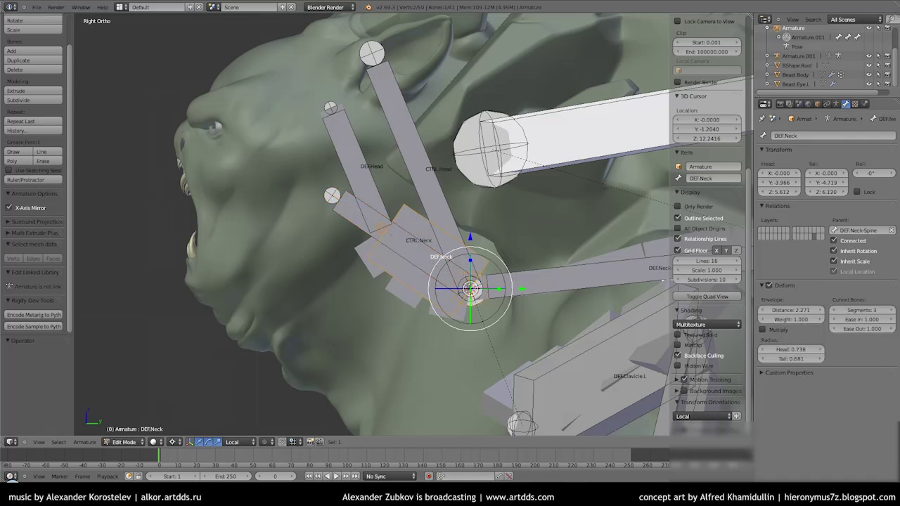
key("ctrl+Tab")
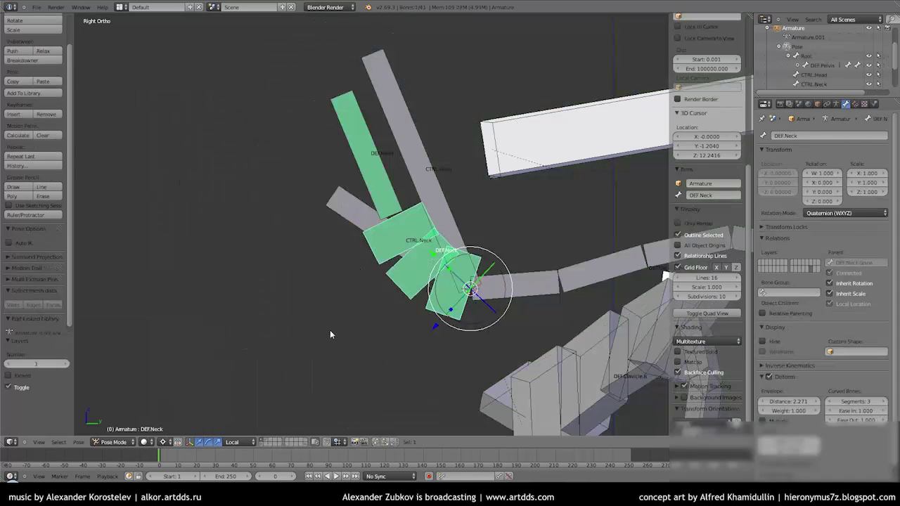
scroll(424, 215, "up", 3)
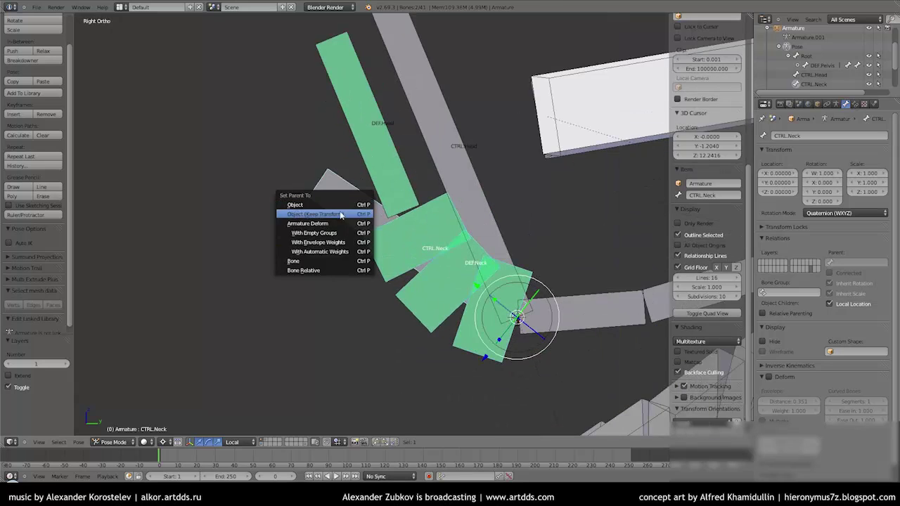
left_click(341, 214)
key("Tab")
key("ctrl+Tab")
Test-rotate the neck and CTRL.Head bones, including a Z-axis rotation, then clear rotations with Alt+R.
key("r")
left_click(483, 168)
key("r")
left_click(445, 178)
key("r")
key("z")
left_click(492, 251)
middle_click_drag(482, 251, 302, 95)
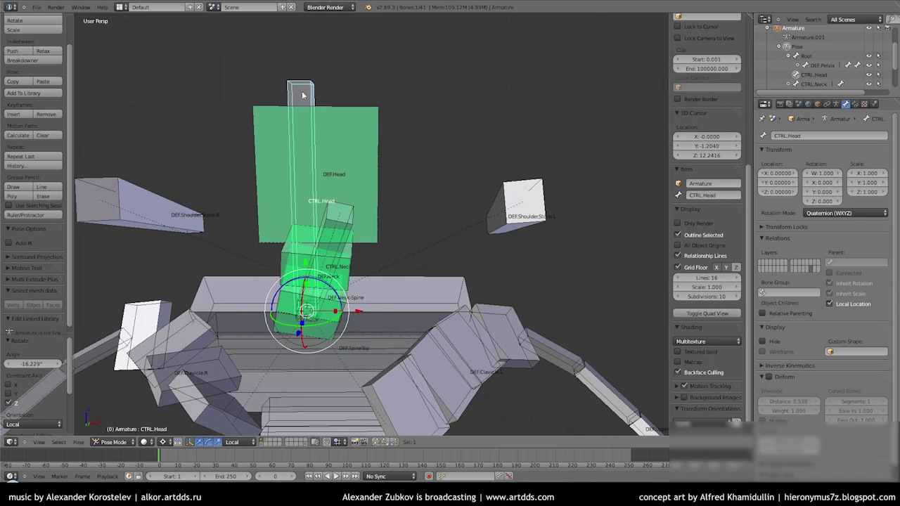
key("alt+r")
From the right-side view, select CTRL.Neck and add a new bone at the neck joint.
key("KP_3")
right_click(511, 314)
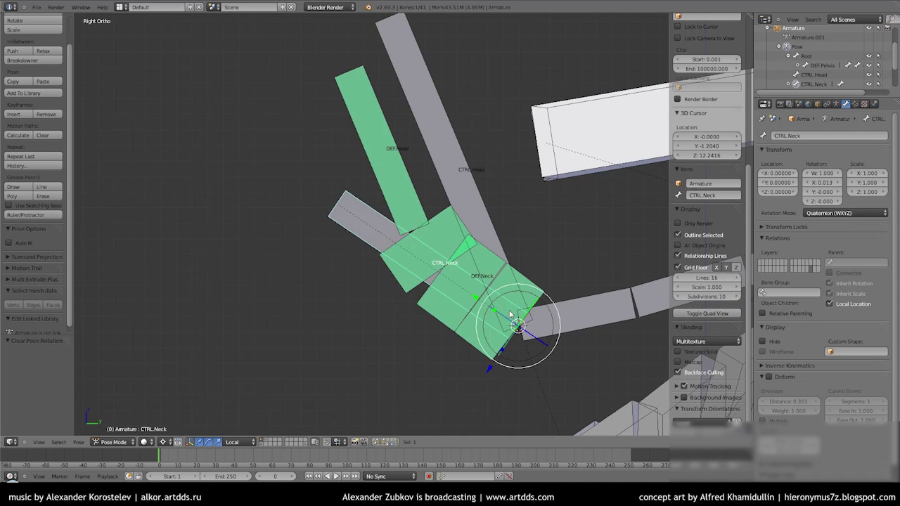
scroll(432, 273, "down", 2)
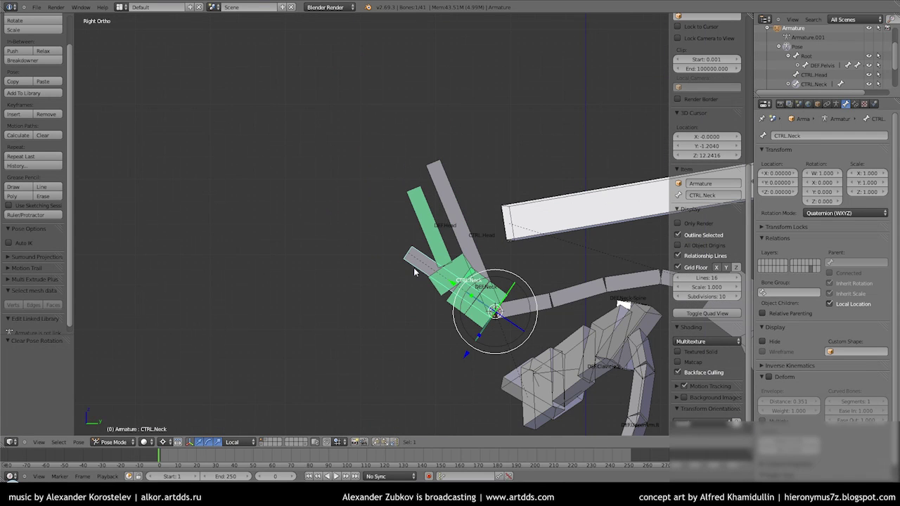
scroll(569, 281, "up", 3)
scroll(569, 281, "up", 2)
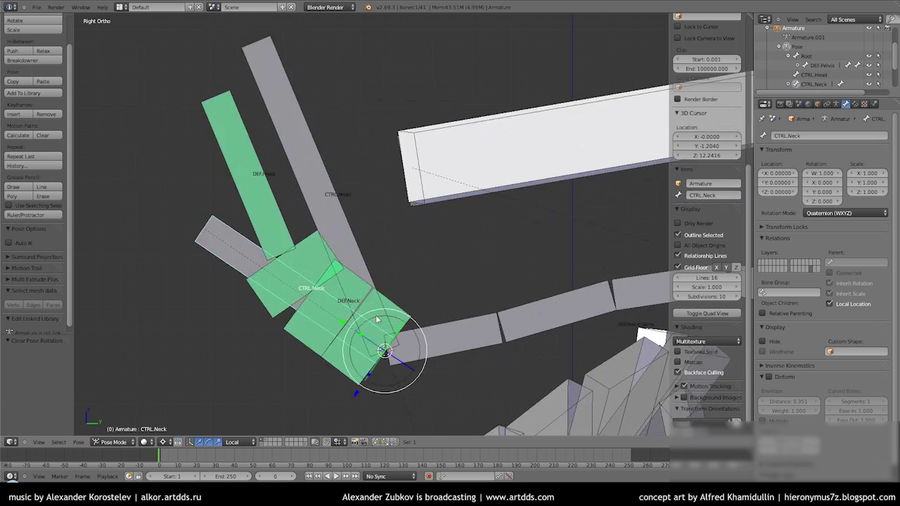
key("Tab")
key("shift+a")
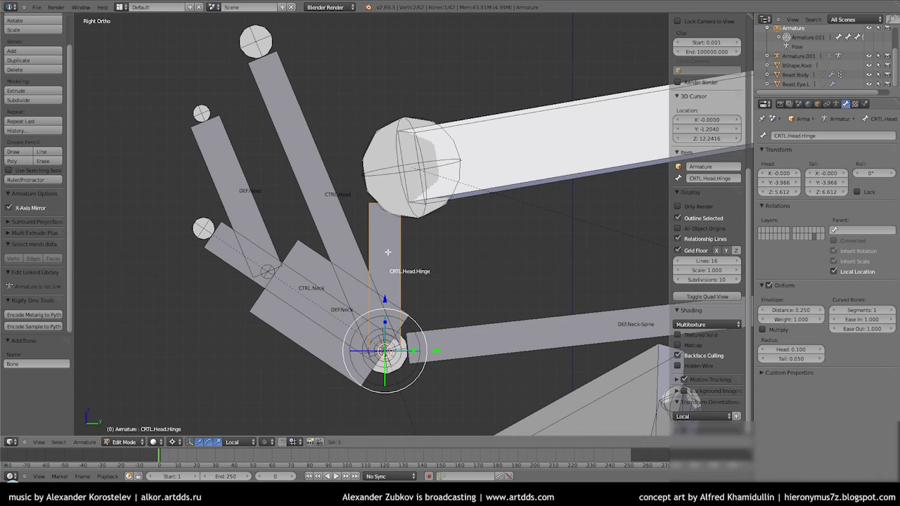
In wireframe view, make the CRTL.Head.Hinge bone non-deforming.
middle_click_drag(388, 251, 459, 236, "shift")
key("z")
left_click(457, 179)
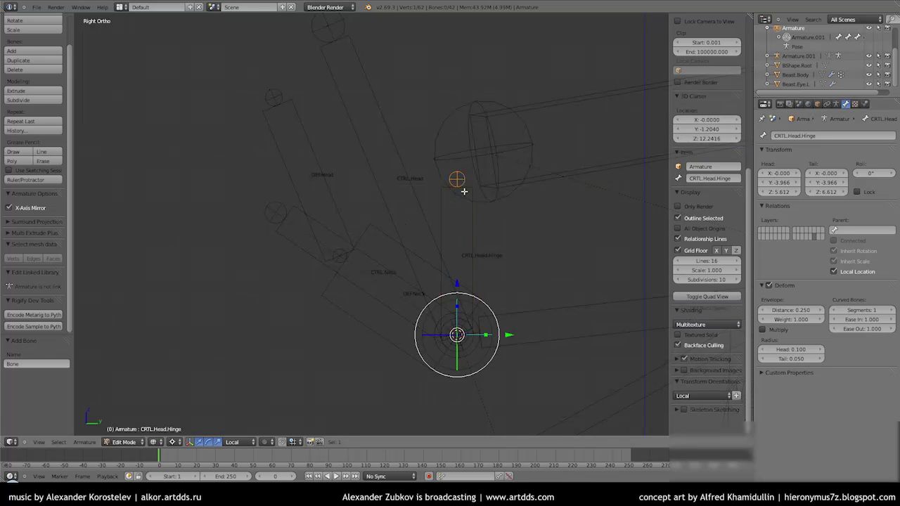
key("Tab")
middle_click_drag(418, 215, 456, 208)
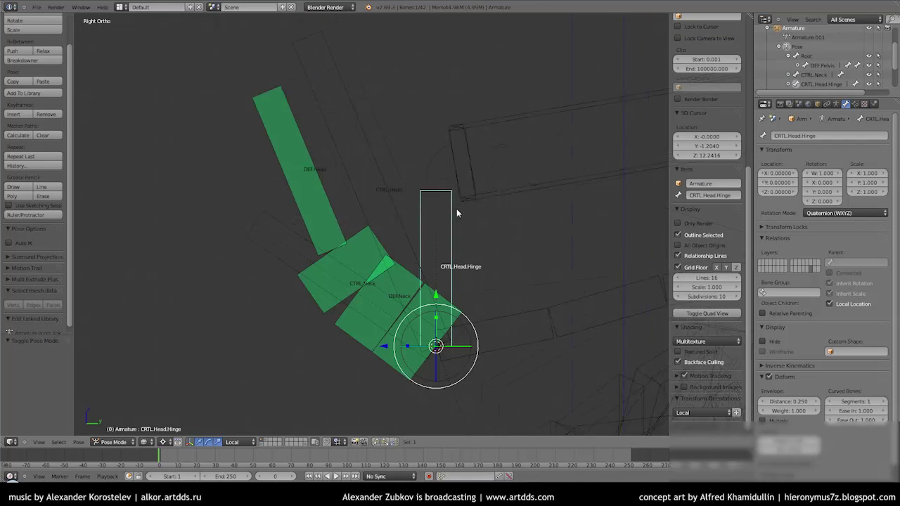
key("Tab")
left_click(768, 285)
middle_click_drag(436, 295, 422, 341)
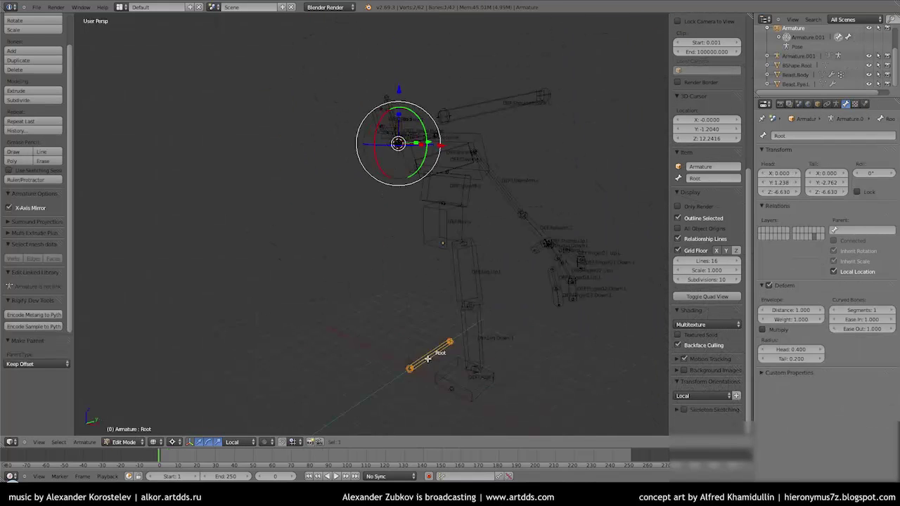
In Pose Mode, select CRTL.Head.Hinge and bring up its bone settings.
key("ctrl+Tab")
middle_click_drag(438, 311, 492, 338)
middle_click_drag(541, 358, 603, 333)
scroll(405, 127, "up", 5)
right_click(405, 127)
scroll(406, 126, "up", 8)
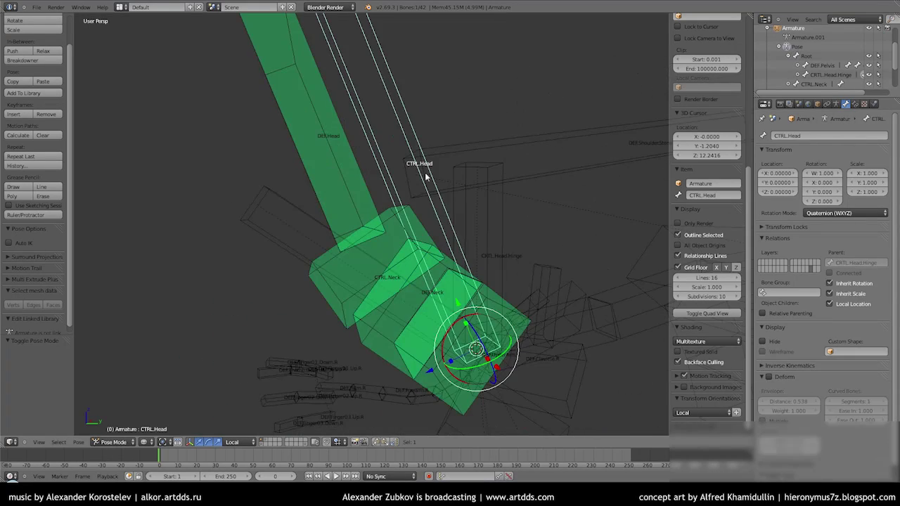
middle_click_drag(405, 141, 363, 194)
left_click(817, 104)
type("BeastSkeleton")
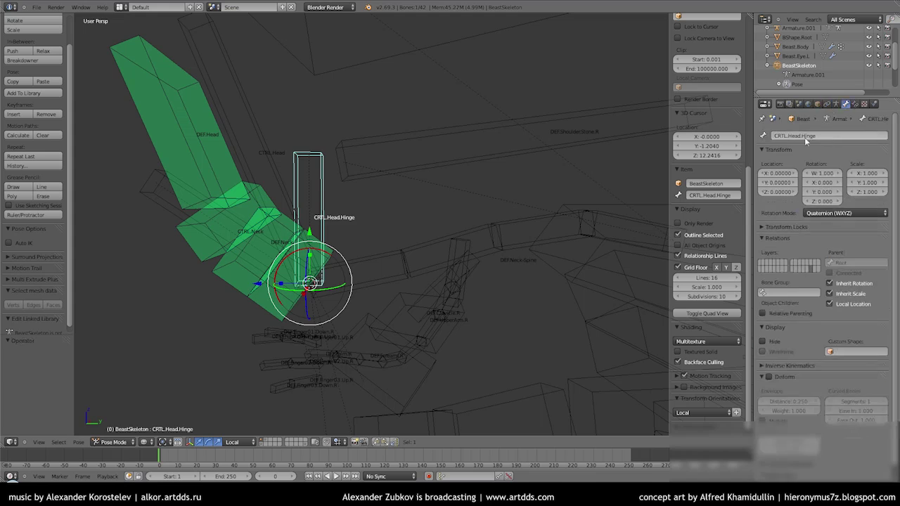
left_click(836, 104)
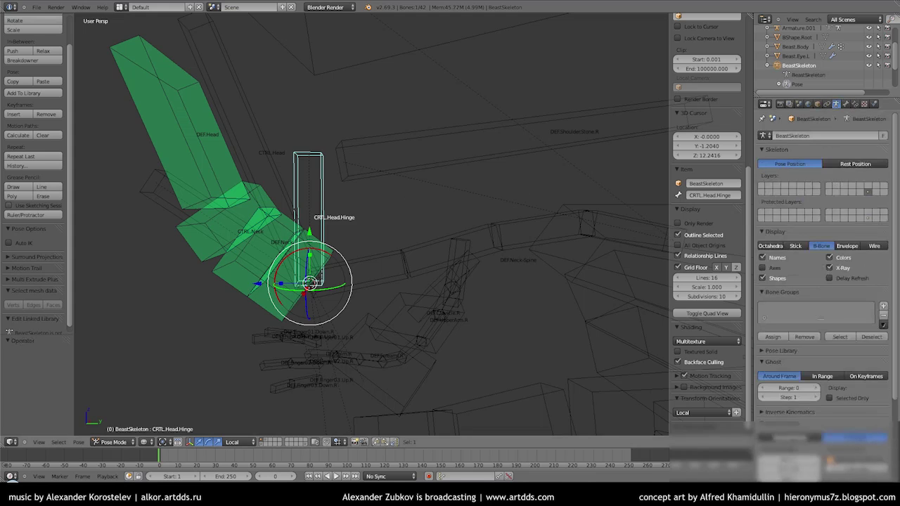
middle_click_drag(436, 232, 407, 244)
Add a Copy Location constraint to CRTL.Head.Hinge.
key("shift+ctrl+c")
left_click(392, 234)
left_click(855, 104)
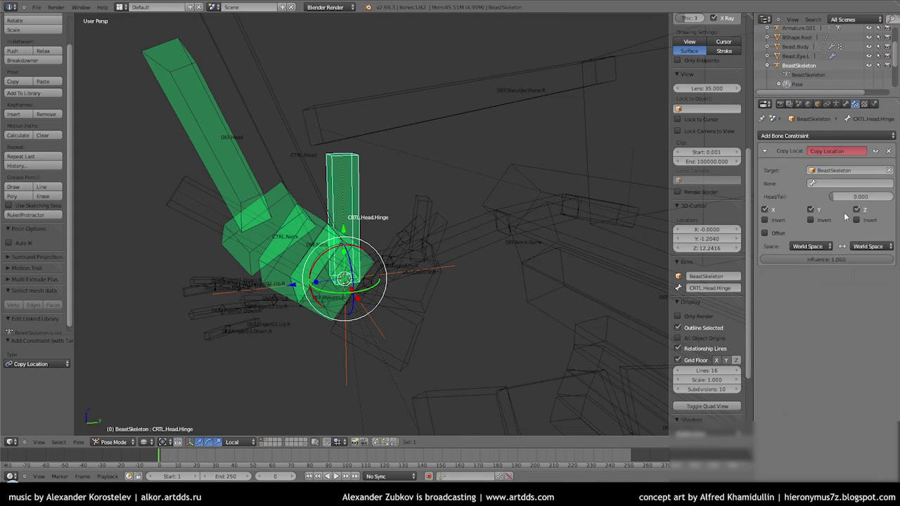
scroll(704, 223, "down", 3)
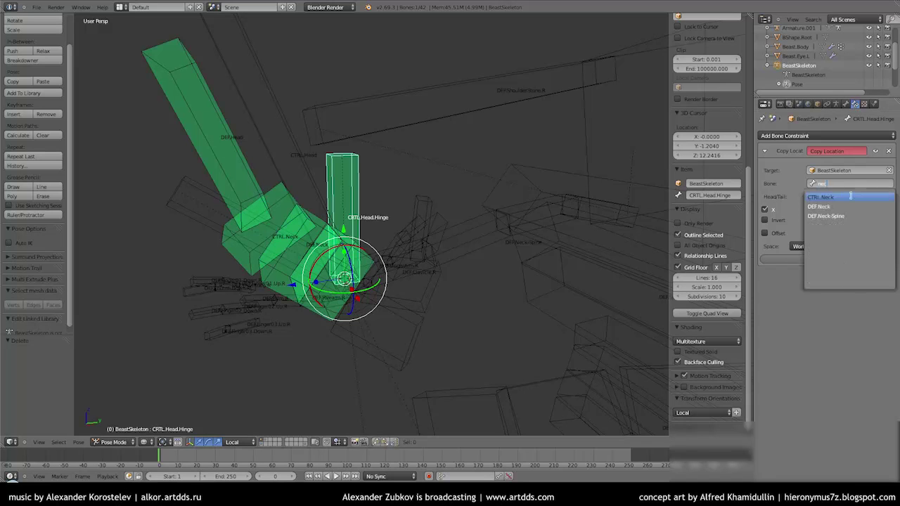
scroll(401, 217, "down", 3)
middle_click_drag(402, 217, 357, 331)
scroll(382, 234, "up", 3)
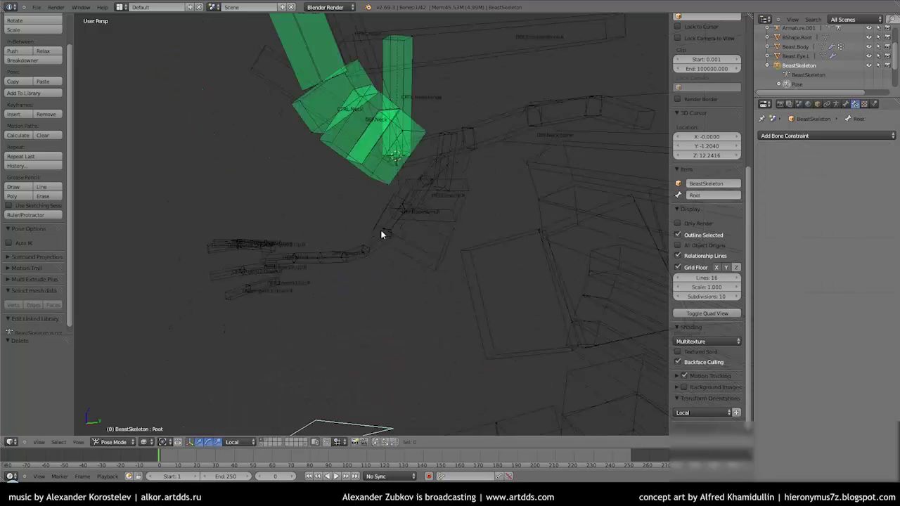
scroll(382, 234, "down", 2)
Add a Copy Rotation constraint on CRTL.Head.Hinge targeting CTRL.Neck.
right_click(298, 248)
middle_click_drag(385, 286, 445, 215)
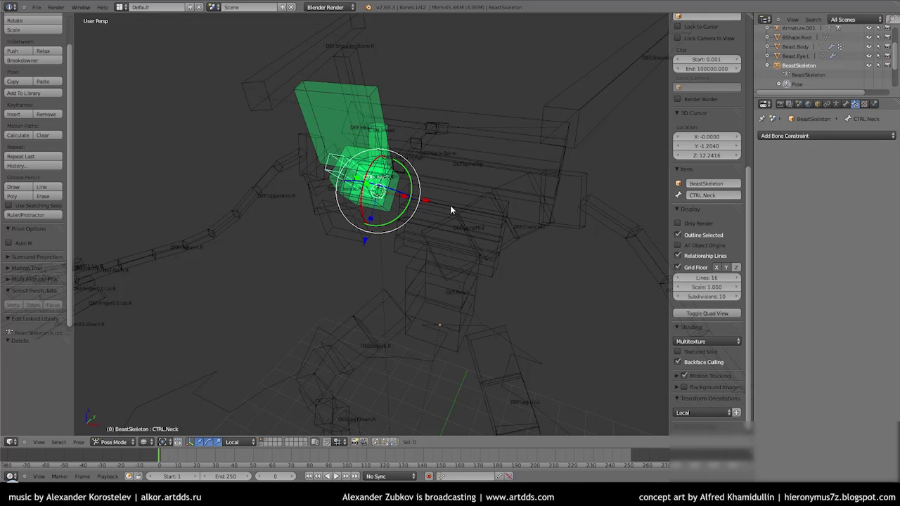
key("KP_Decimal")
right_click(355, 168)
middle_click_drag(355, 167, 355, 167)
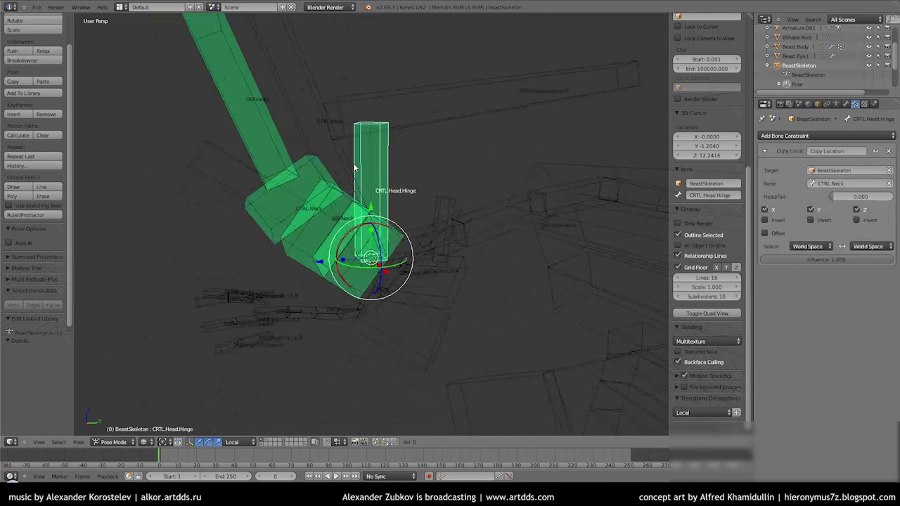
right_click(200, 160)
middle_click_drag(201, 161, 206, 186)
key("ctrl+shift+c")
left_click(175, 191)
Test the Copy Rotation and Copy Location constraints by varying their influence.
middle_click_drag(368, 194, 367, 296)
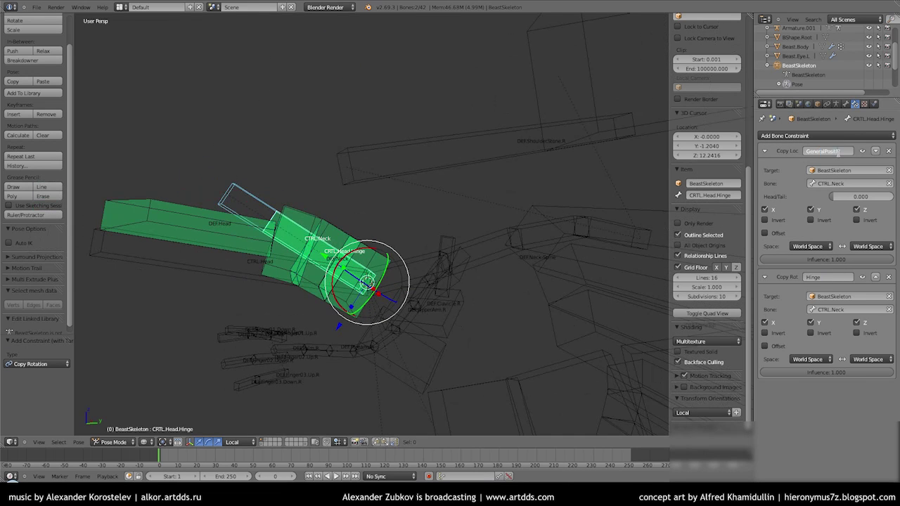
left_click_drag(827, 372, 802, 372)
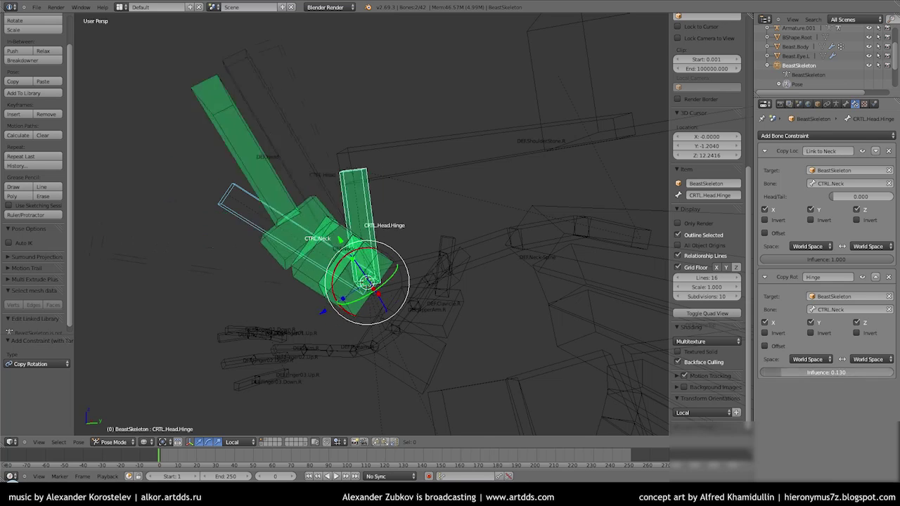
scroll(435, 225, "down", 5)
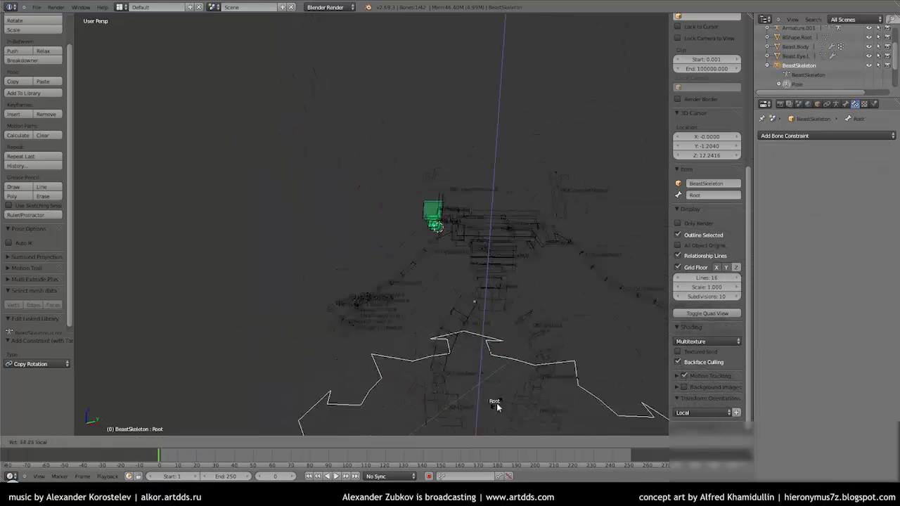
scroll(440, 218, "up", 6)
left_click_drag(826, 259, 801, 259)
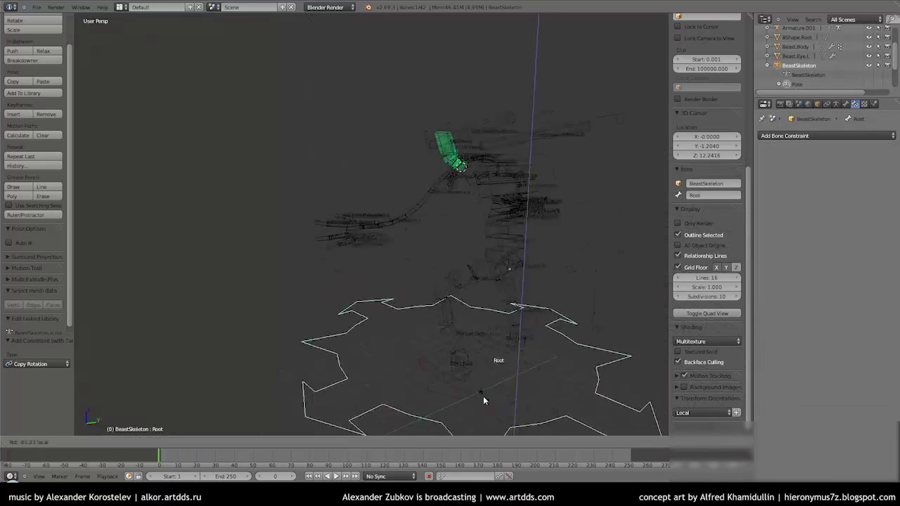
mouse_move(482, 396)
middle_mouse_down()
mouse_move(431, 223)
mouse_move(464, 184)
mouse_move(453, 163)
middle_mouse_up()
Parent CTRL.Neck to the DEF.Neck-Spine bone.
right_click(407, 213)
key("ctrl+Tab")
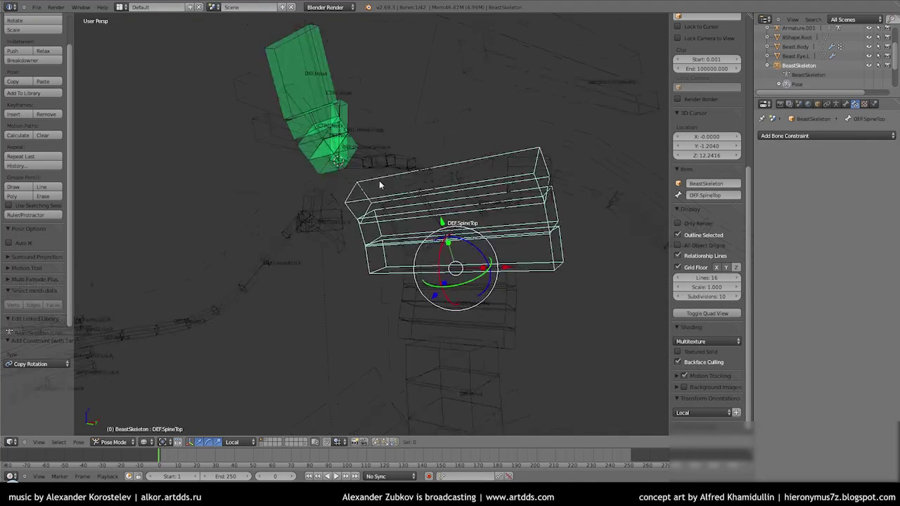
key("ctrl+Tab")
mouse_move(466, 200)
middle_mouse_down()
mouse_move(348, 157)
mouse_move(373, 177)
mouse_move(365, 150)
middle_mouse_up()
right_click(366, 149, "shift")
key("ctrl+p")
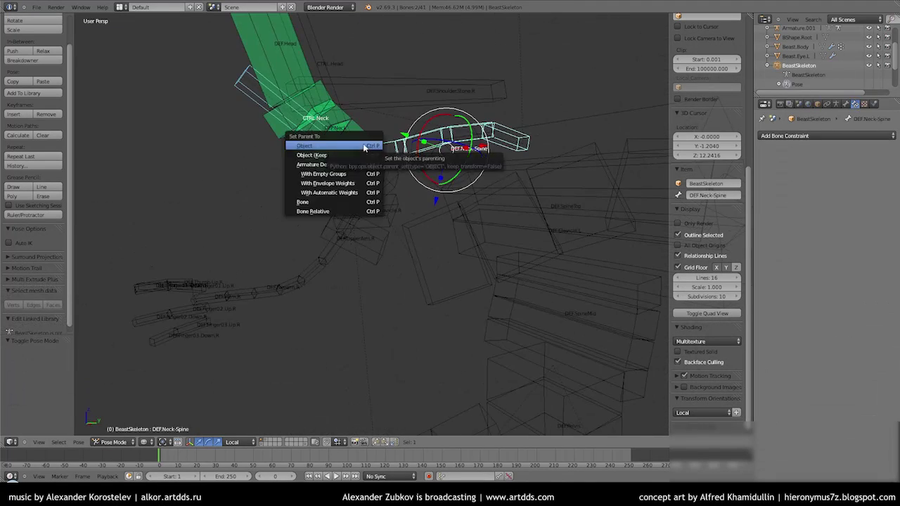
Check the DEF.SpineMid and CTRL.Head bones and save the file.
key("ctrl+Tab")
key("ctrl+Tab")
scroll(422, 246, "down", 5)
right_click(445, 329)
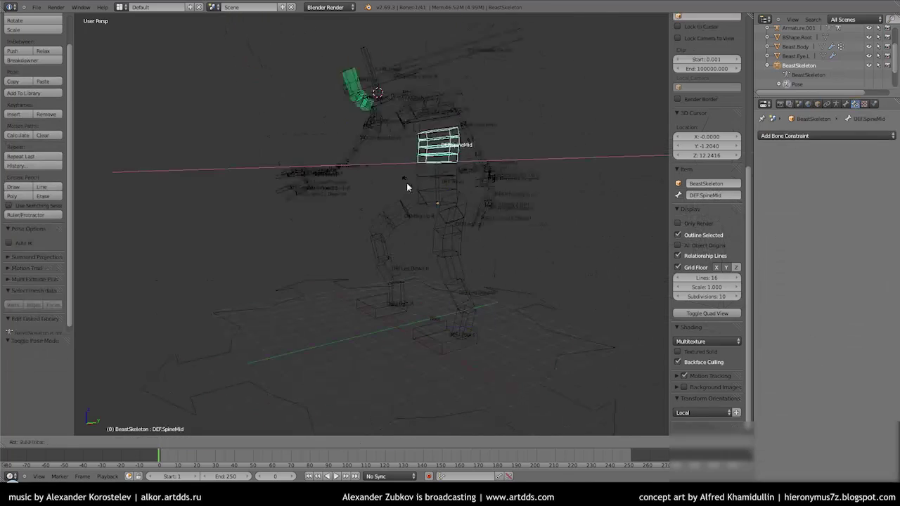
middle_click_drag(380, 220, 366, 207)
right_click(365, 208)
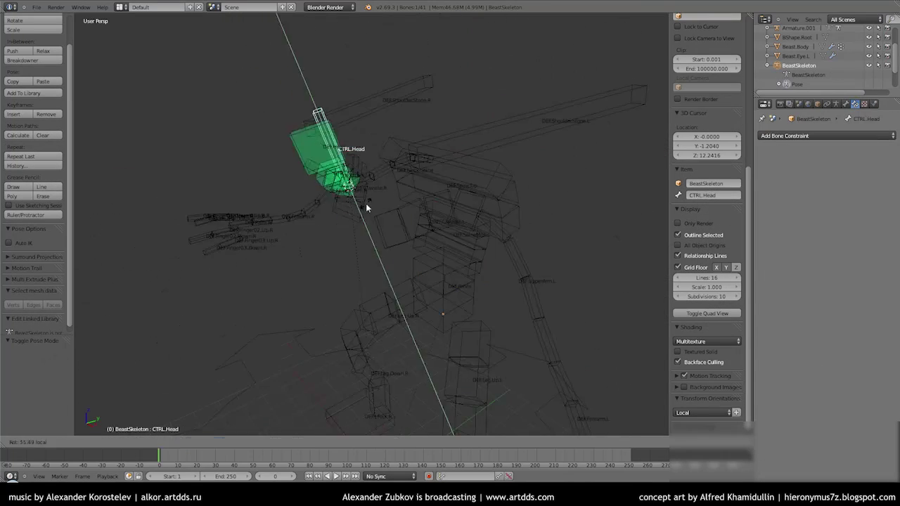
left_click(357, 220)
Return to solid shading showing the beast mesh and reset the 3D cursor to the origin.
middle_click_drag(266, 193, 360, 246)
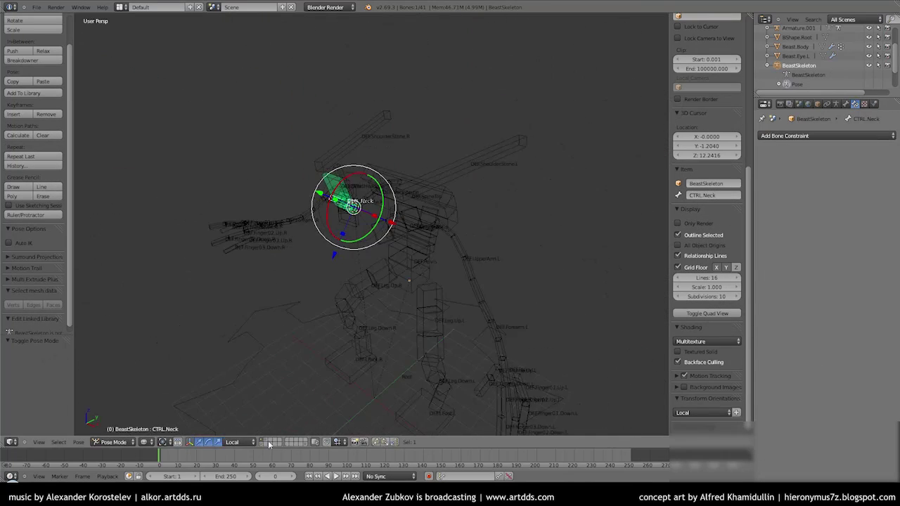
key("z")
middle_click_drag(365, 292, 297, 287)
key("shift+c")
middle_click_drag(384, 299, 376, 267)
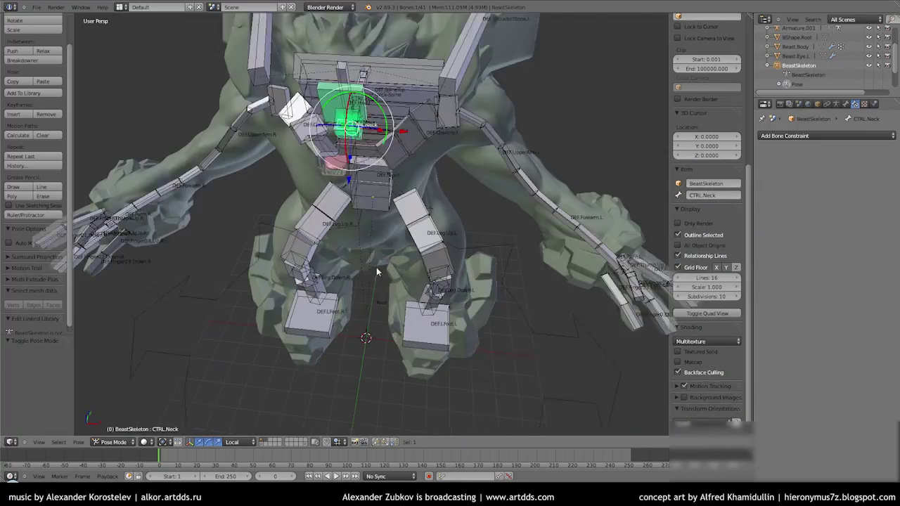
key("shift+a")
Add a circle mesh and move its origin to the 3D cursor.
left_click(392, 242)
scroll(374, 262, "up", 5)
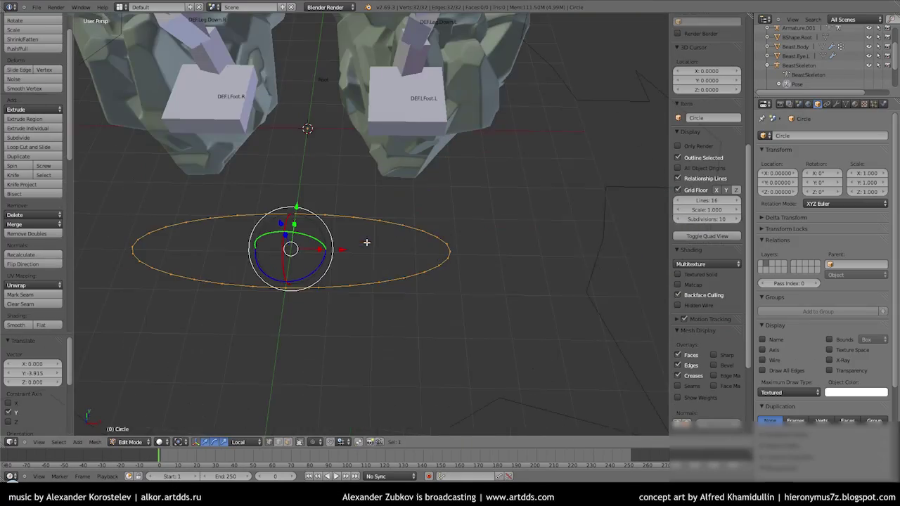
key("Tab")
Select and delete half of the circle's vertices.
key("Tab")
key("a")
left_click(96, 441)
mouse_move(125, 401)
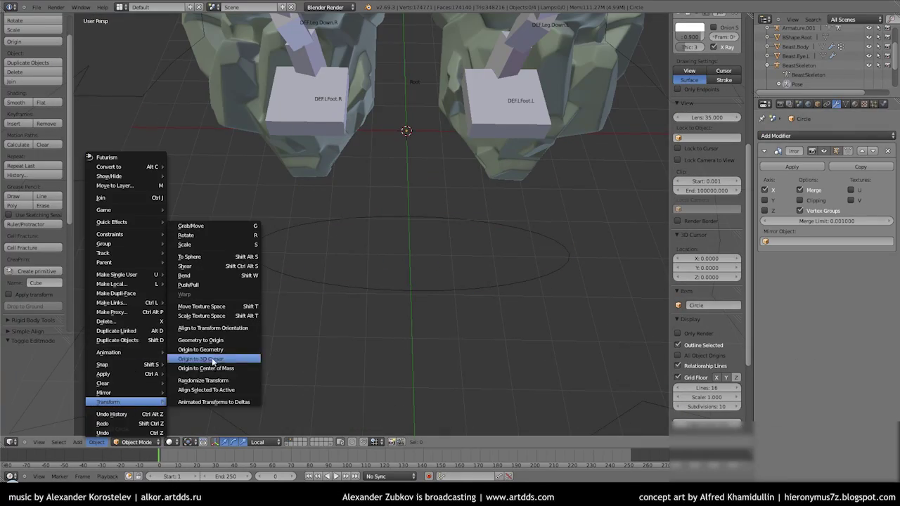
left_click(213, 362)
right_click(296, 280)
left_click(96, 441)
left_click(201, 350)
key("Tab")
key("x")
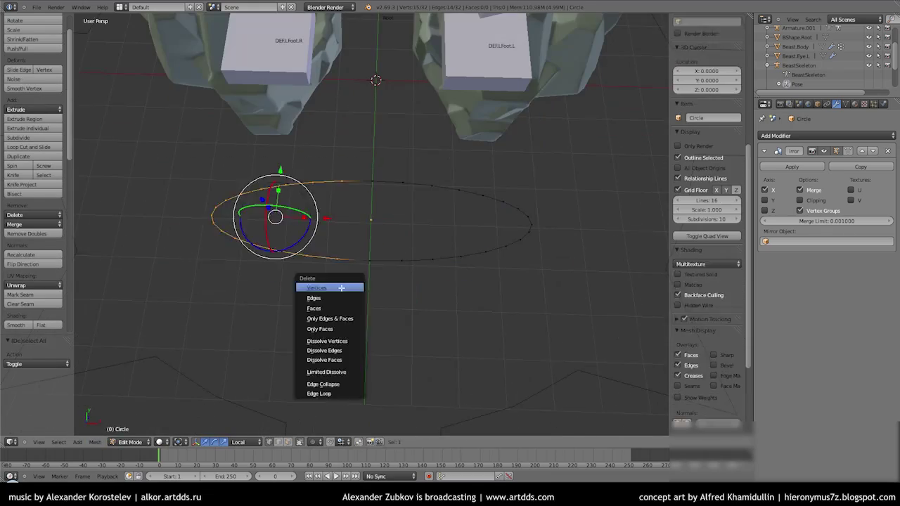
left_click(341, 288)
Extrude and scale the two end vertices, then shape them with a proportional move.
key("KP_7")
scroll(426, 233, "up", 4)
key("e")
key("s")
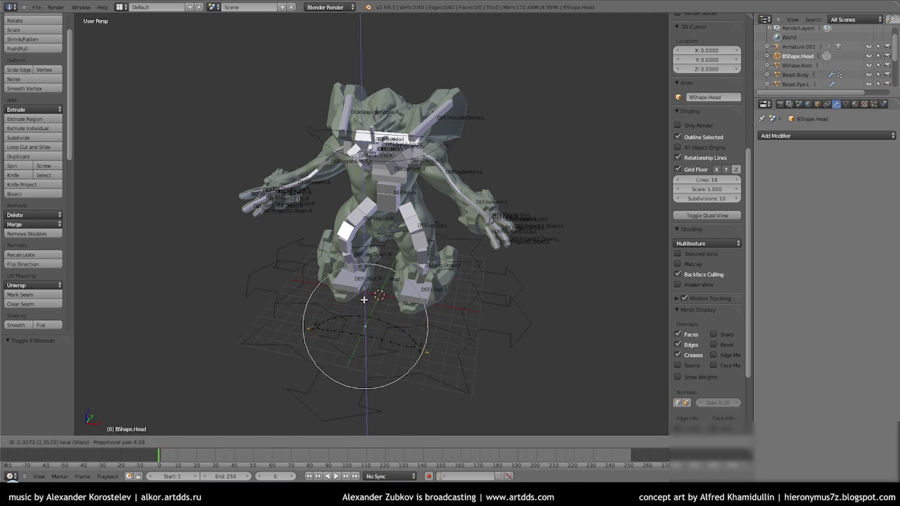
key("g")
left_click(373, 390)
key("KP_1")
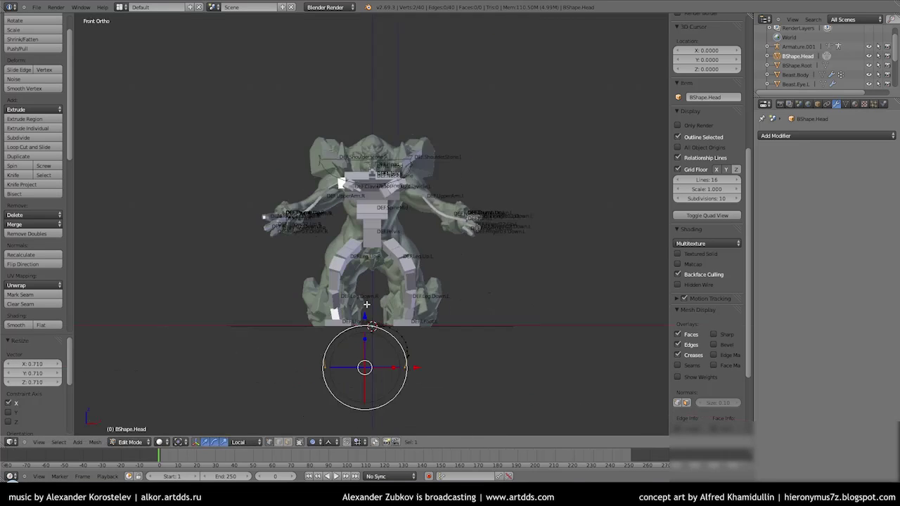
scroll(444, 358, "up", 3)
left_click(404, 320)
middle_click_drag(404, 320, 388, 288)
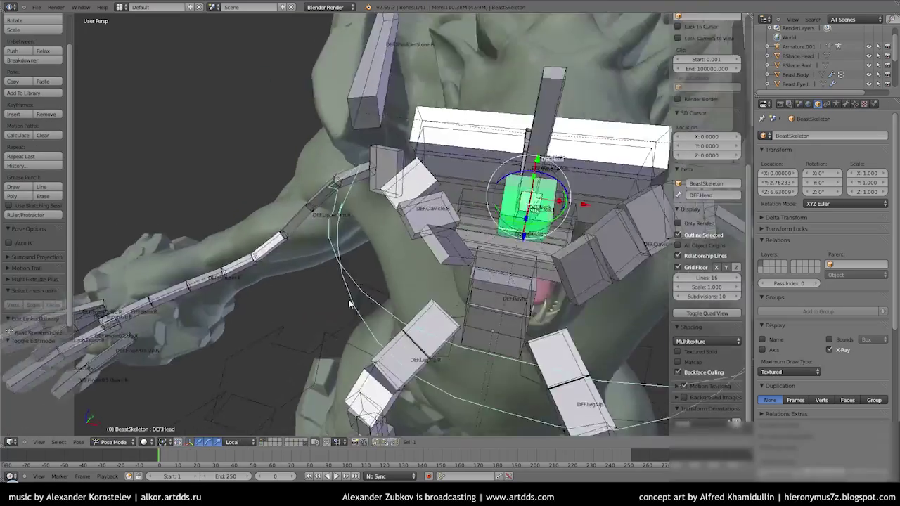
Set BShape.Head as the Custom Shape of the CTRL.Head bone.
middle_click_drag(349, 303, 336, 181)
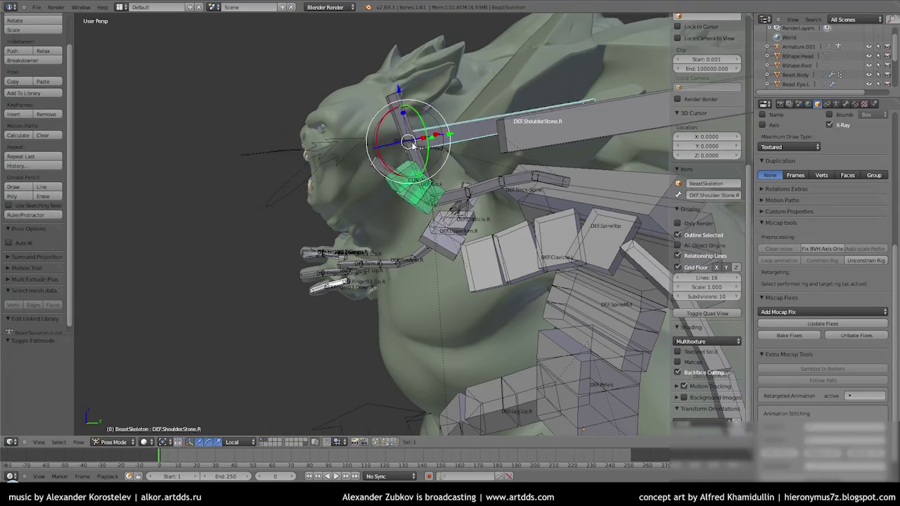
middle_click_drag(409, 143, 429, 225)
right_click(439, 221)
left_click(845, 103)
left_click(857, 351)
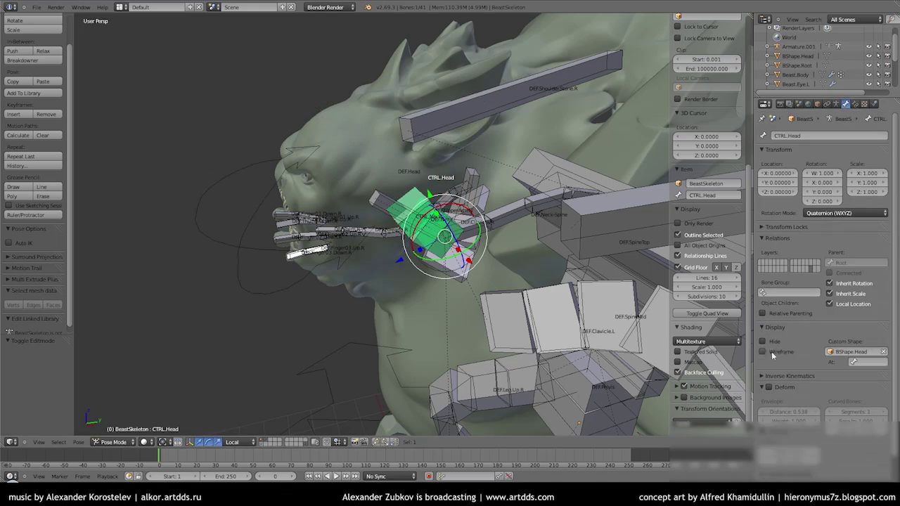
Select the BShape.Head mesh for editing, save the file, and select the Circle object.
mouse_move(450, 267)
middle_mouse_down()
mouse_move(436, 274)
mouse_move(447, 262)
mouse_move(359, 247)
mouse_move(336, 319)
mouse_move(282, 280)
mouse_move(309, 267)
mouse_move(367, 310)
middle_mouse_up()
right_click(432, 271)
key("Tab")
key("Tab")
key("ctrl+s")
left_click(309, 265)
right_click(367, 310, "alt")
In Right Ortho view, rotate the BShape.Neck circle in Edit mode so it stands upright.
left_click(365, 313)
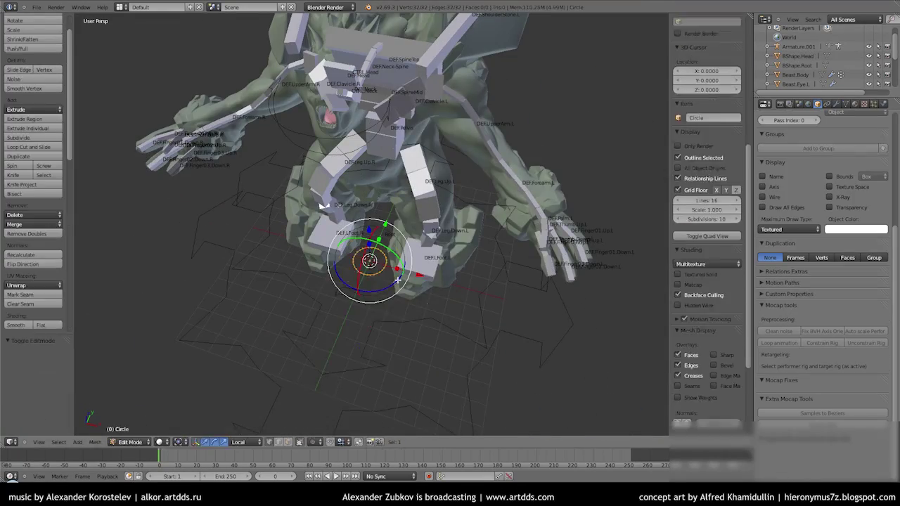
scroll(822, 141, "up", 5)
middle_click_drag(384, 162, 314, 147)
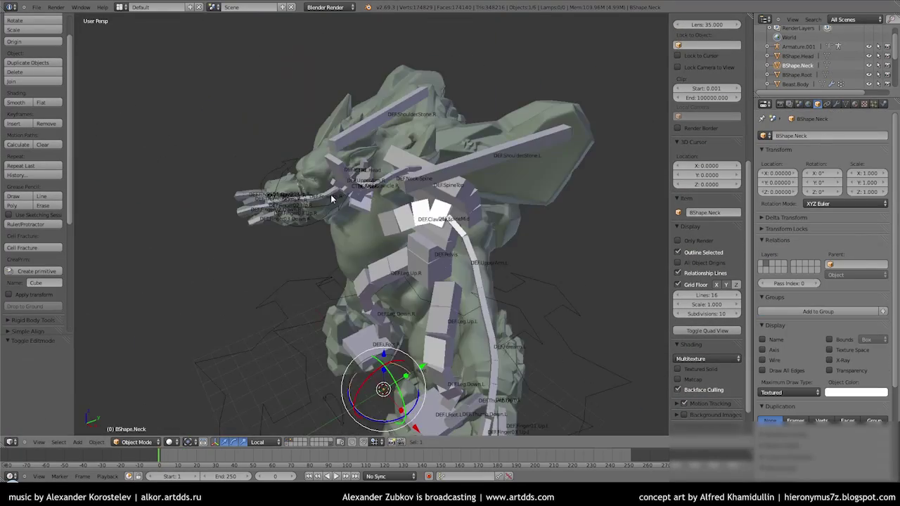
key("ctrl+Tab")
scroll(315, 146, "up", 3)
scroll(663, 293, "down", 4)
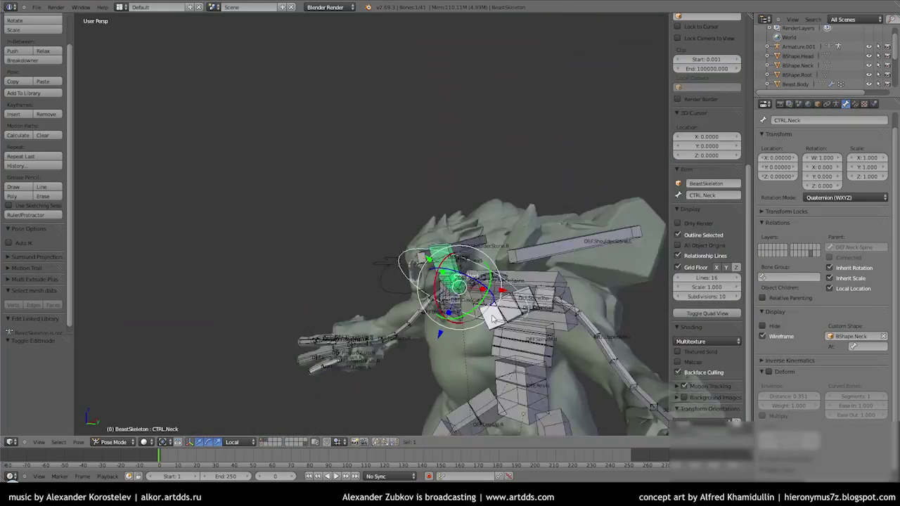
key("KP_3")
key("ctrl+Tab")
right_click(450, 376)
key("Tab")
key("r")
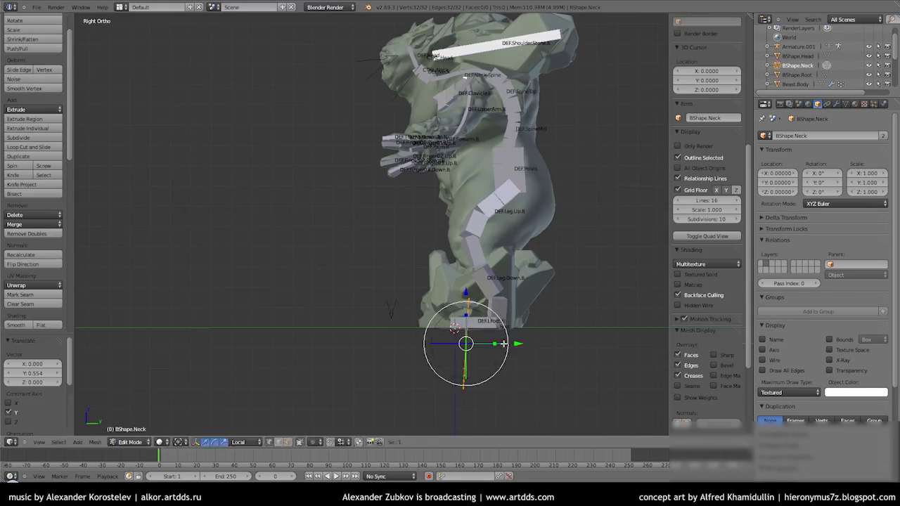
key("Tab")
Select the CTRL.Head and CTRL.Neck bones and move the bone to another layer.
middle_click_drag(463, 284, 369, 292)
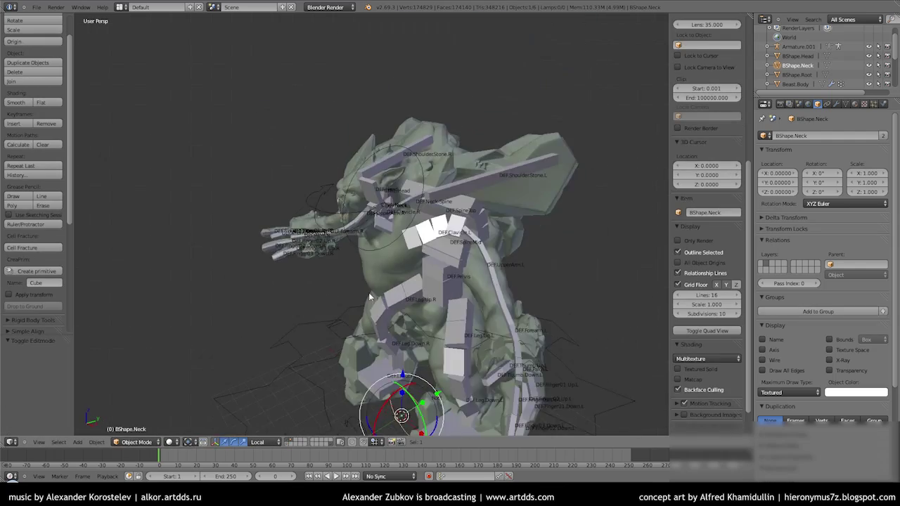
scroll(368, 293, "up", 3)
right_click(357, 205)
middle_click_drag(358, 206, 321, 259)
right_click(321, 259)
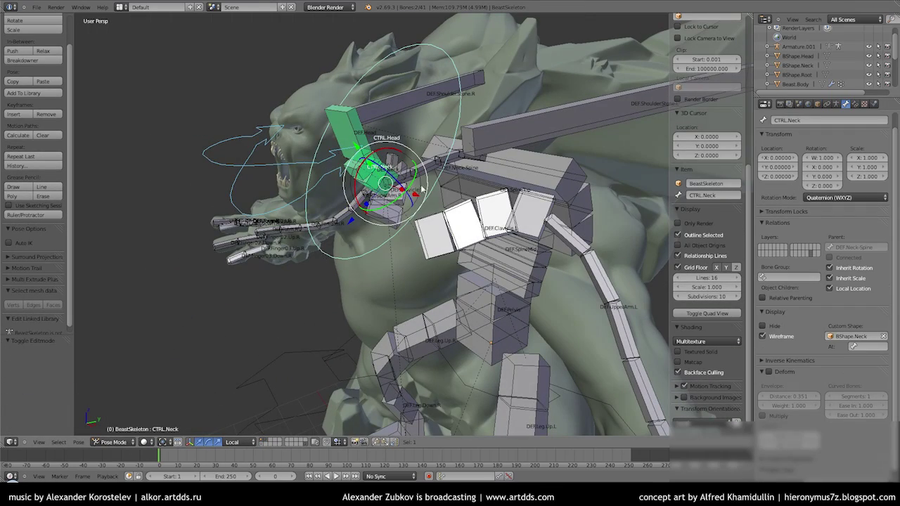
left_click(468, 211)
mouse_move(449, 211)
middle_mouse_down()
mouse_move(385, 137)
mouse_move(312, 176)
middle_mouse_up()
right_click(386, 137)
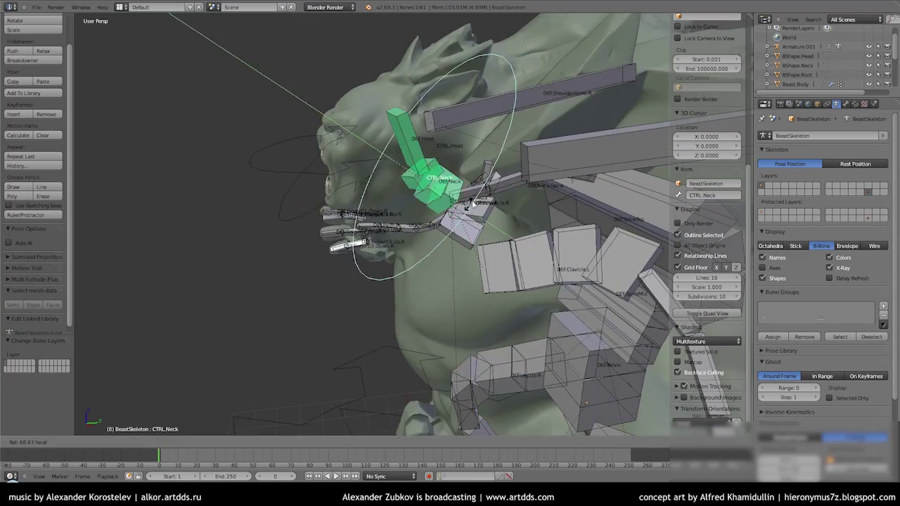
Frame BShape.Neck in right-side view and tilt its circle slightly in Edit mode.
left_click(797, 65)
middle_click_drag(398, 358, 269, 344)
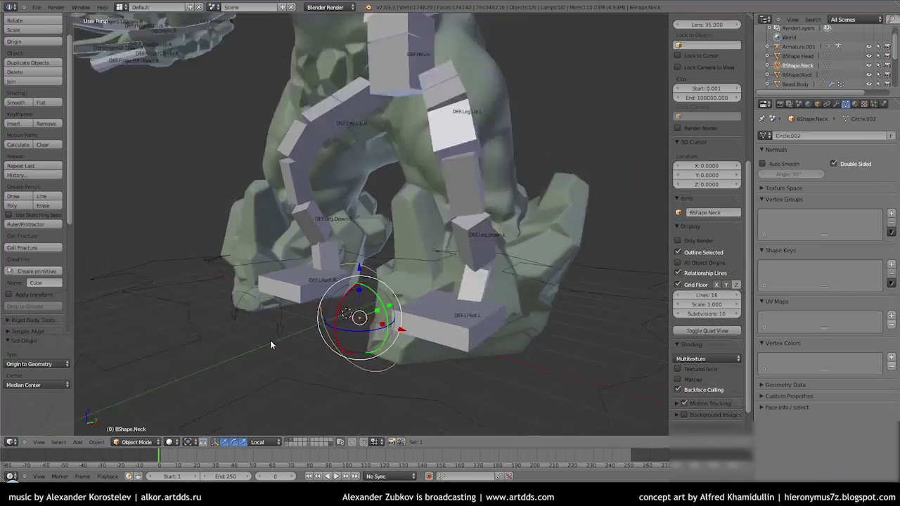
key("KP_3")
key("KP_Decimal")
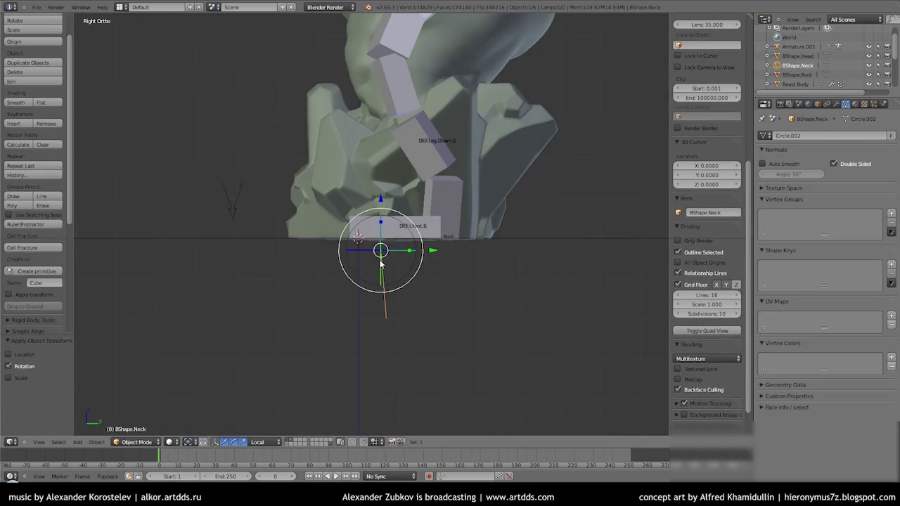
middle_click_drag(380, 263, 366, 211)
key("Tab")
key("KP_3")
scroll(369, 153, "up", 4)
key("r")
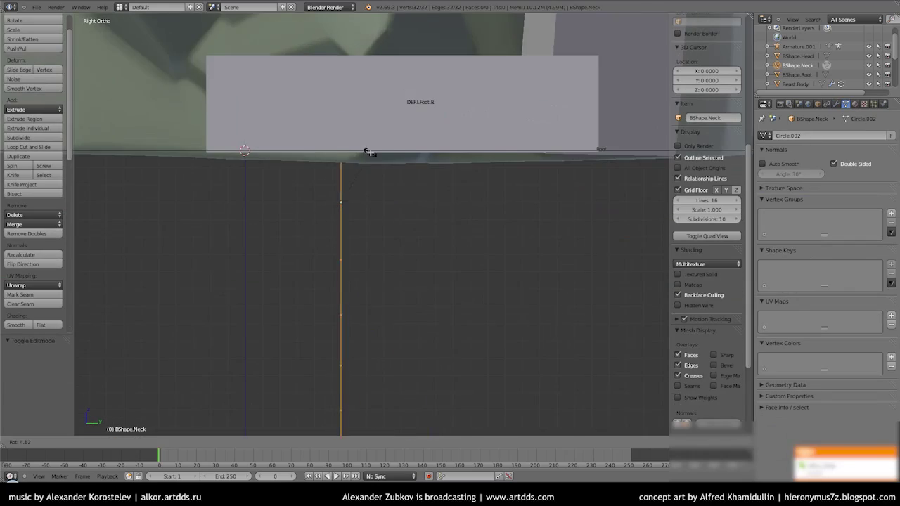
right_click(369, 152)
key("Tab")
scroll(398, 247, "down", 5)
key("ctrl+Tab")
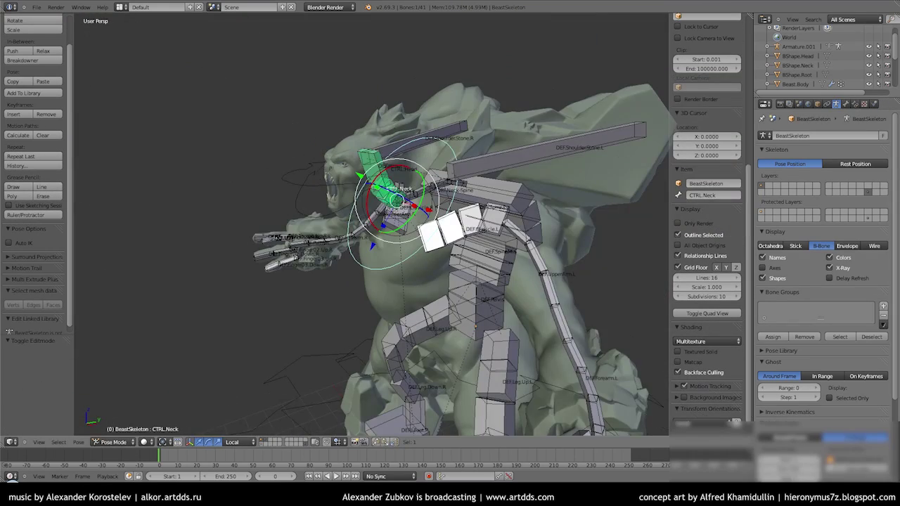
Select the BShape.Head shape object and frame its mesh in Edit mode.
right_click(369, 160)
middle_click_drag(369, 211, 339, 220)
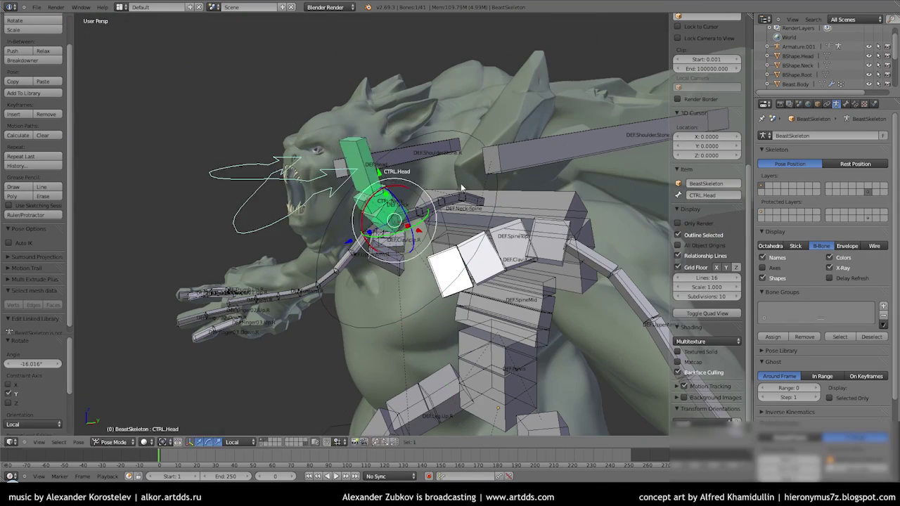
middle_click_drag(437, 220, 351, 239)
key("ctrl+Tab")
right_click(350, 239)
key("Tab")
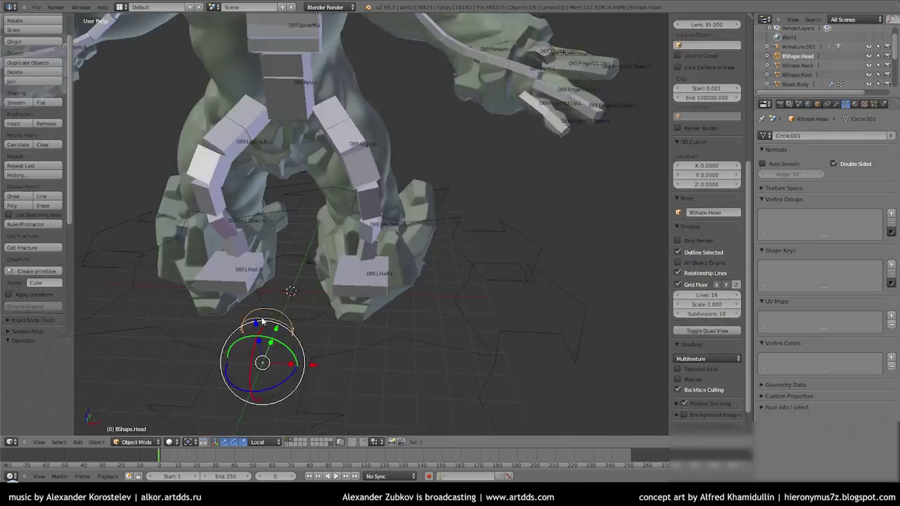
key("KP_Decimal")
Extrude part of the head shape's outline and scale it along X to widen it.
key("s")
key("x")
left_click(295, 345)
middle_click_drag(331, 246, 344, 326)
key("Tab")
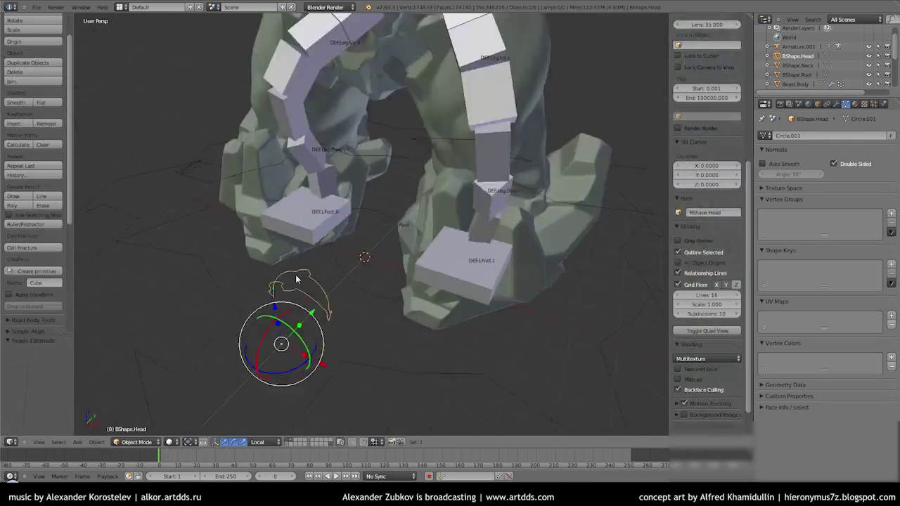
scroll(319, 284, "down", 5)
middle_click_drag(330, 175, 243, 211)
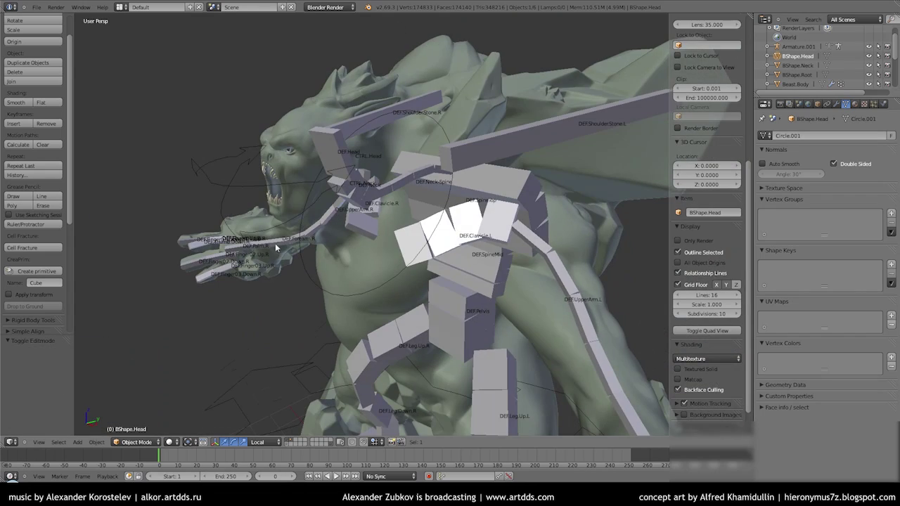
middle_click_drag(276, 247, 283, 253)
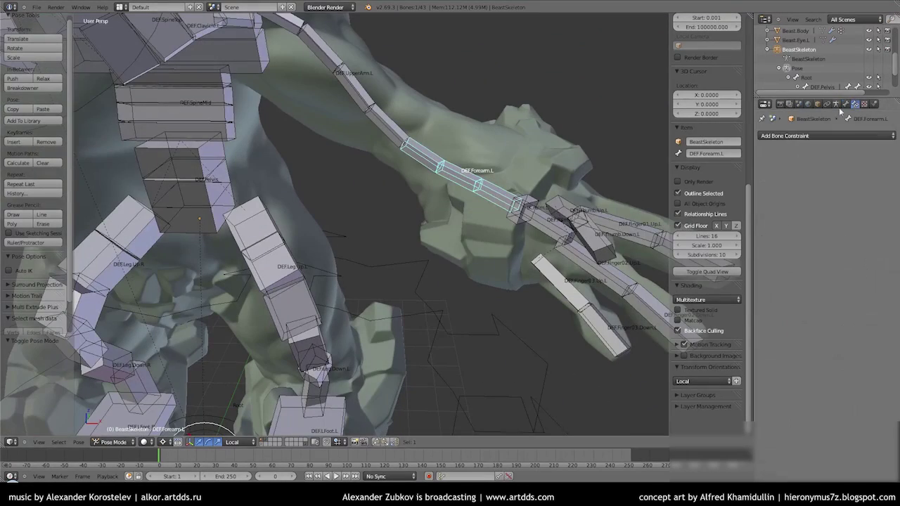
Add an IK constraint to DEF.Forearm.L targeting CTRL.Palm.L, pole CTRL.Elbow.L, with the palm control at the hand.
left_click(826, 136)
left_click(793, 176)
left_click(847, 170)
left_click(837, 185)
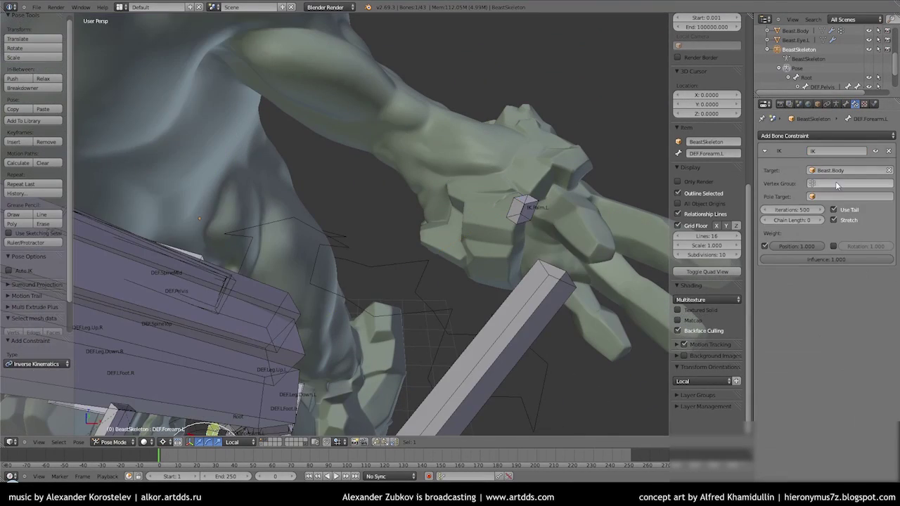
left_click(841, 211)
left_click(849, 183)
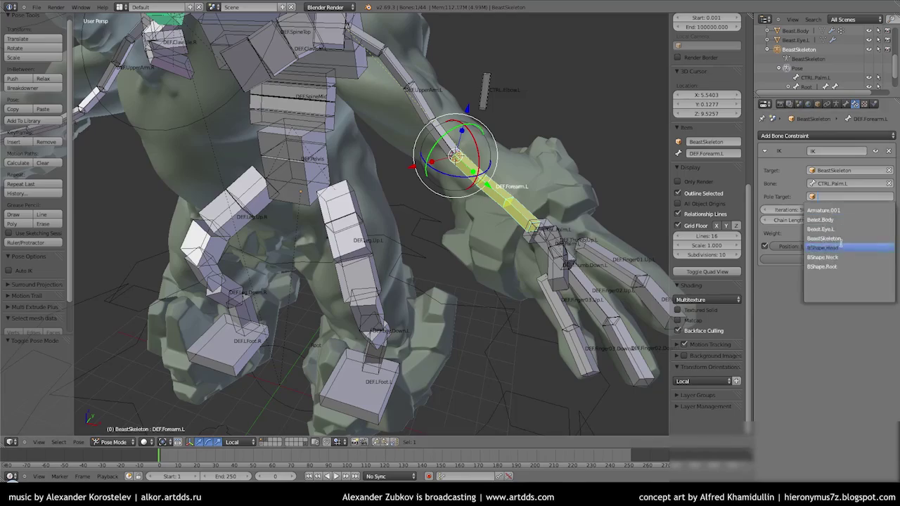
left_click(840, 239)
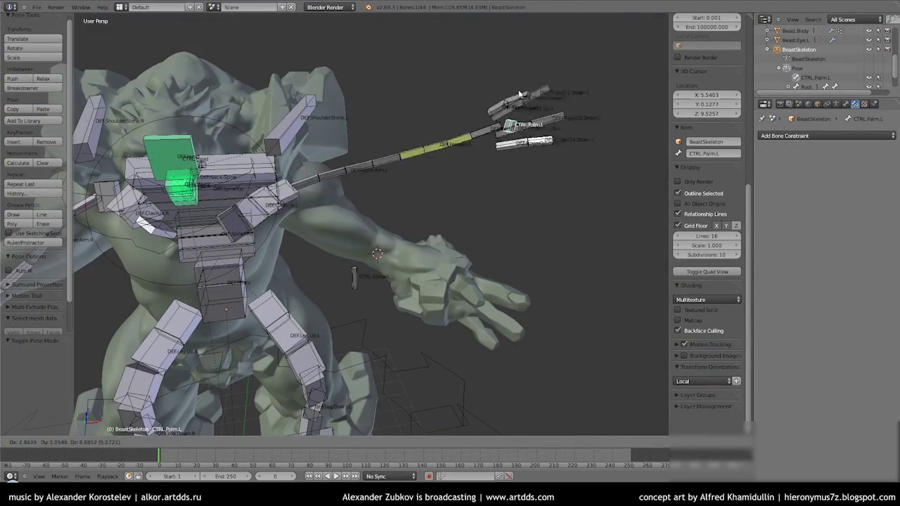
left_click(457, 243)
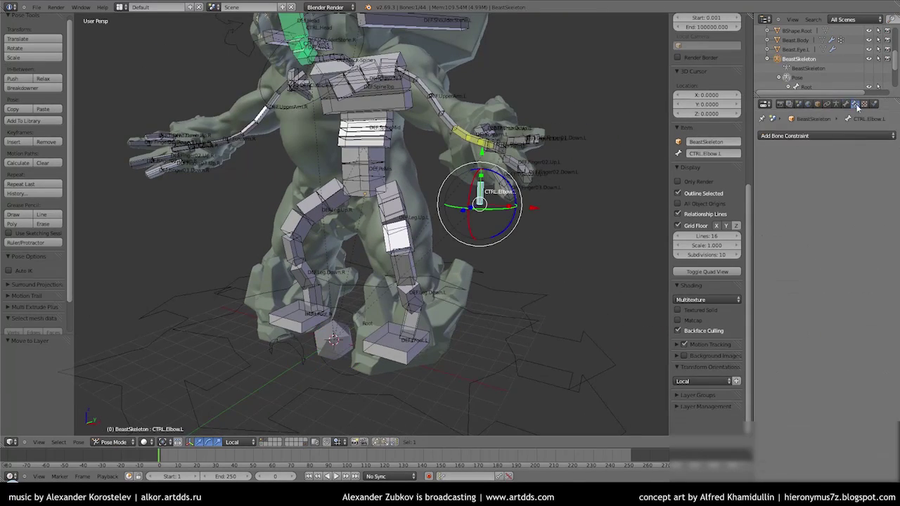
Set CTRL.Elbow.L's custom shape to BShape.Elbow.
left_click(856, 336)
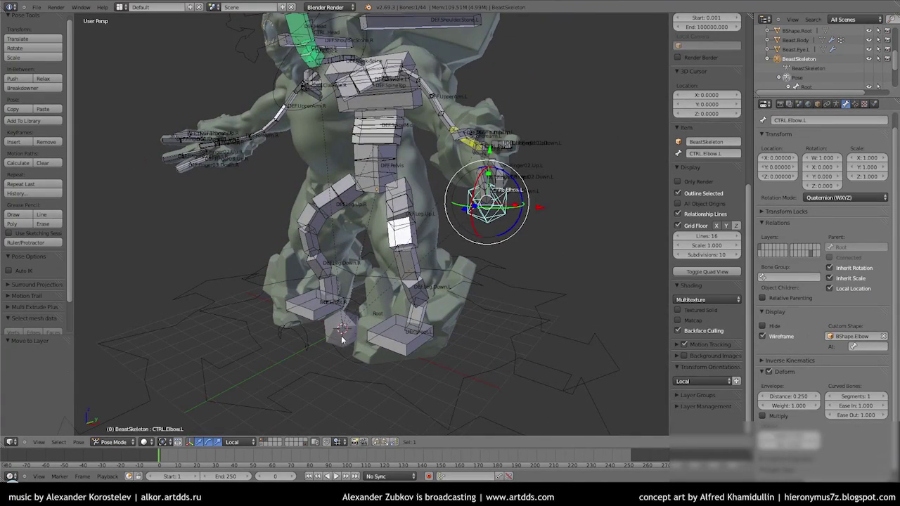
mouse_move(389, 295)
middle_mouse_down()
mouse_move(508, 258)
mouse_move(527, 269)
middle_mouse_up()
scroll(527, 264, "down", 2)
middle_click_drag(516, 190, 313, 328)
Add a Circle mesh and give it a Mirror modifier.
key("shift+a")
left_click(360, 153)
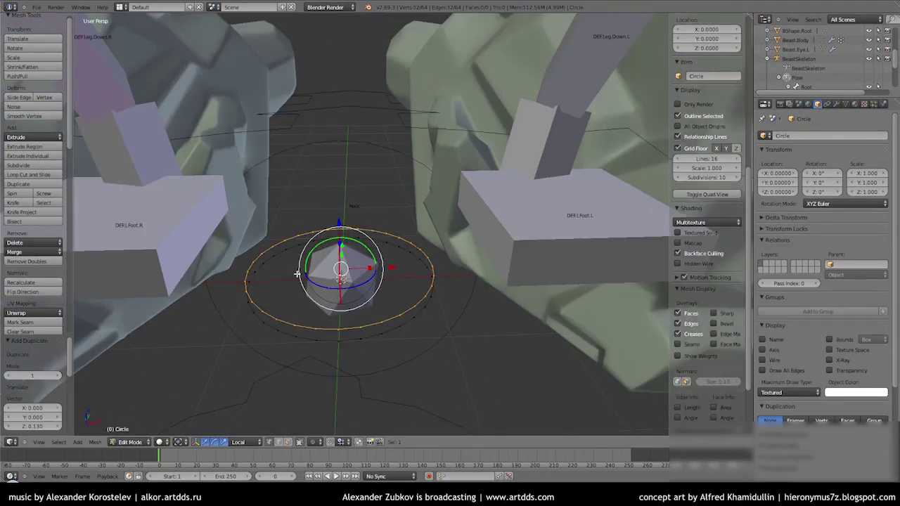
key("x")
left_click(295, 297)
left_click(836, 104)
left_click(826, 135)
left_click(729, 248)
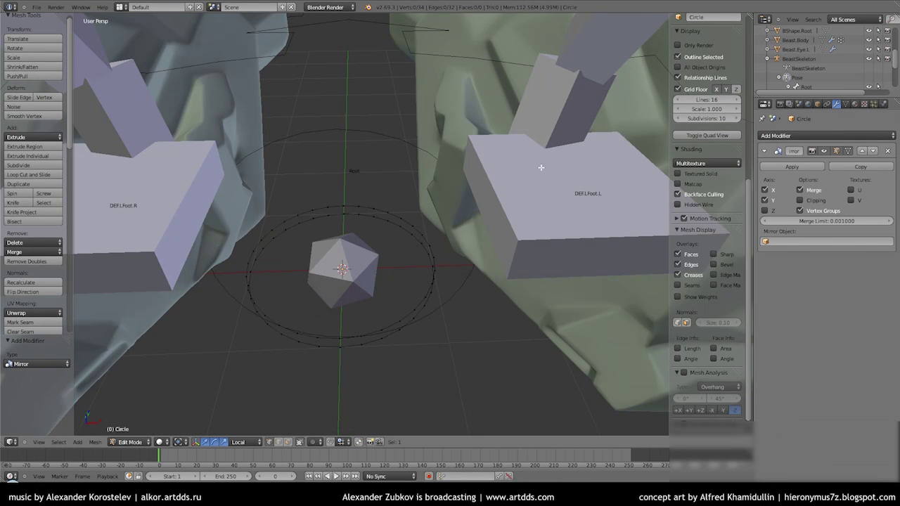
In isolated top view, delete half the circle's vertices, extrude the outline, and remove doubles.
key("KP_Divide")
key("KP_7")
key("a")
key("x")
left_click(422, 285)
middle_click_drag(422, 285, 424, 238)
left_click(410, 302, "ctrl")
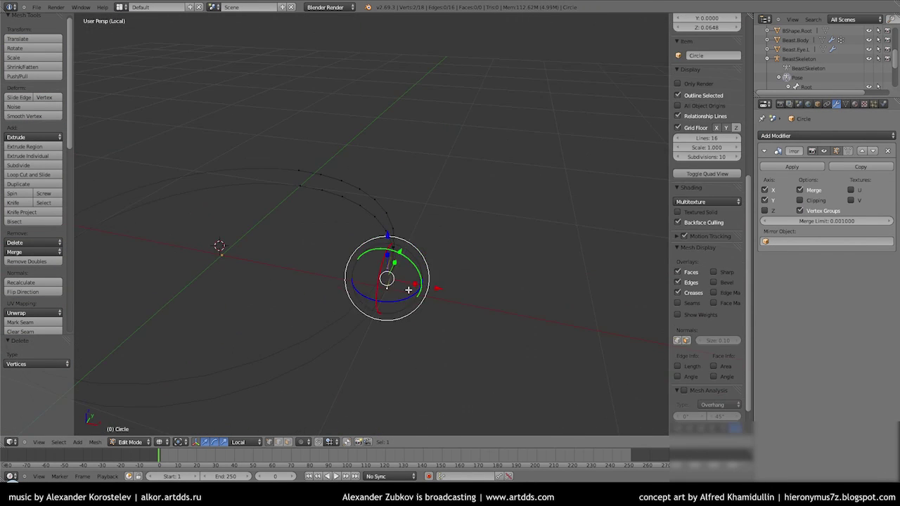
left_click(429, 287)
key("w")
left_click(428, 287)
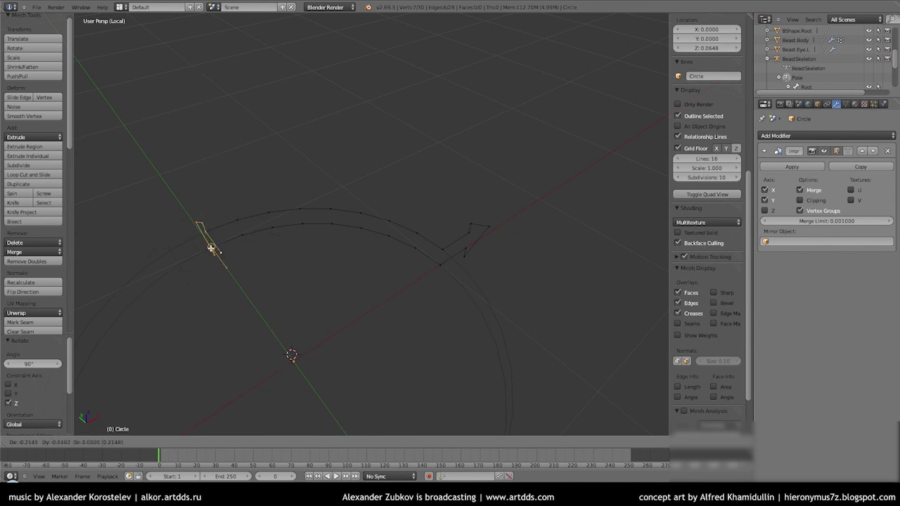
Move a section of the outline sideways to form the arc, then return to the full rig scene.
scroll(327, 297, "up", 5)
middle_click_drag(331, 246, 265, 193)
key("g")
left_click(353, 210)
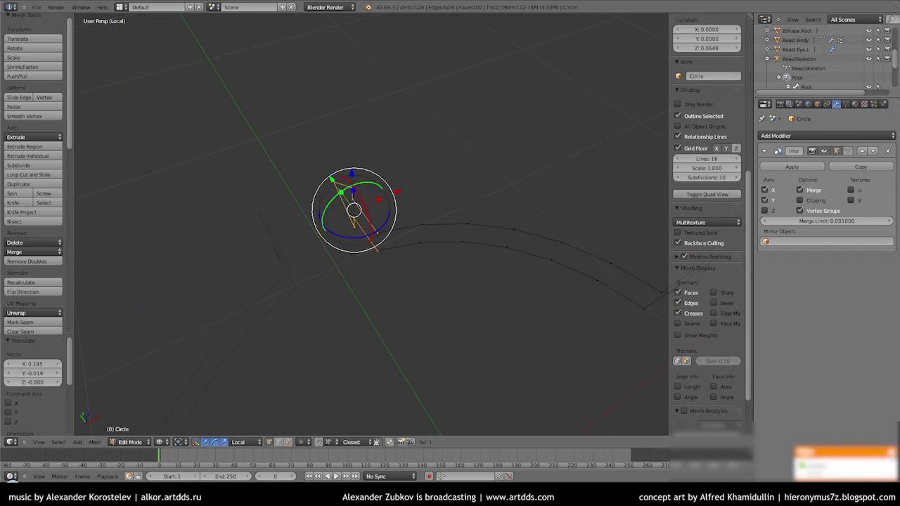
key("KP_7")
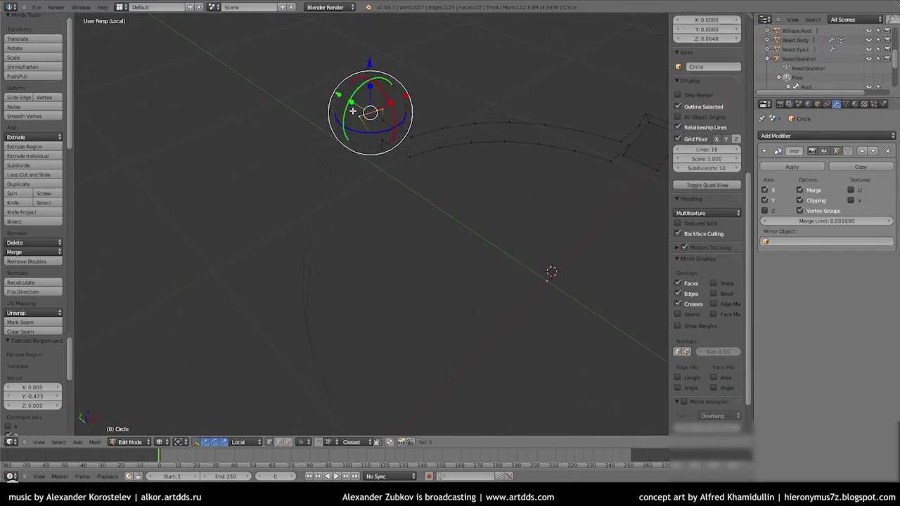
key("Tab")
key("KP_Divide")
middle_click_drag(368, 242, 824, 107)
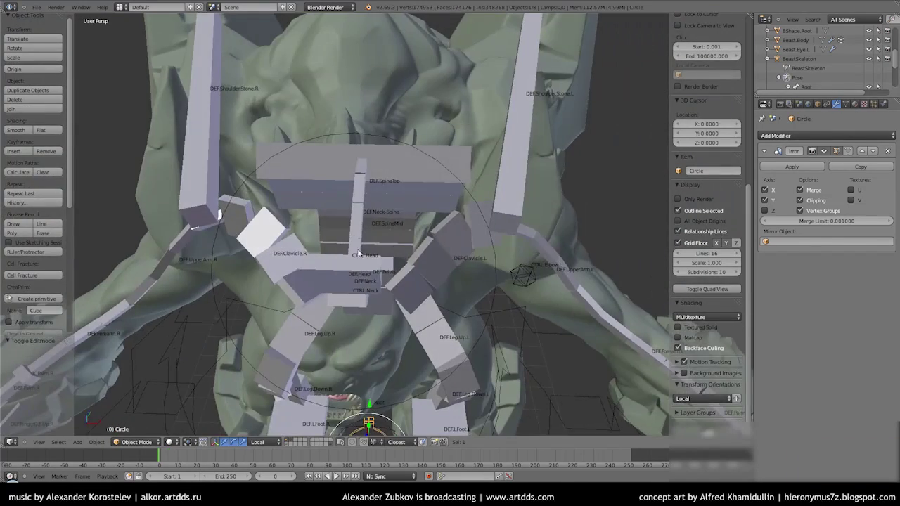
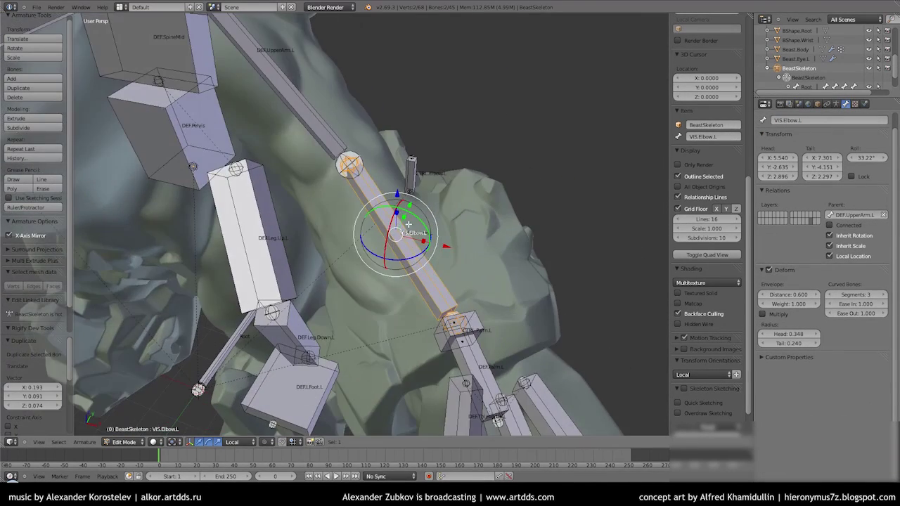
Clear VIS.Elbow.L's parent and give it a Copy Location bone constraint in Pose Mode.
key("alt+p")
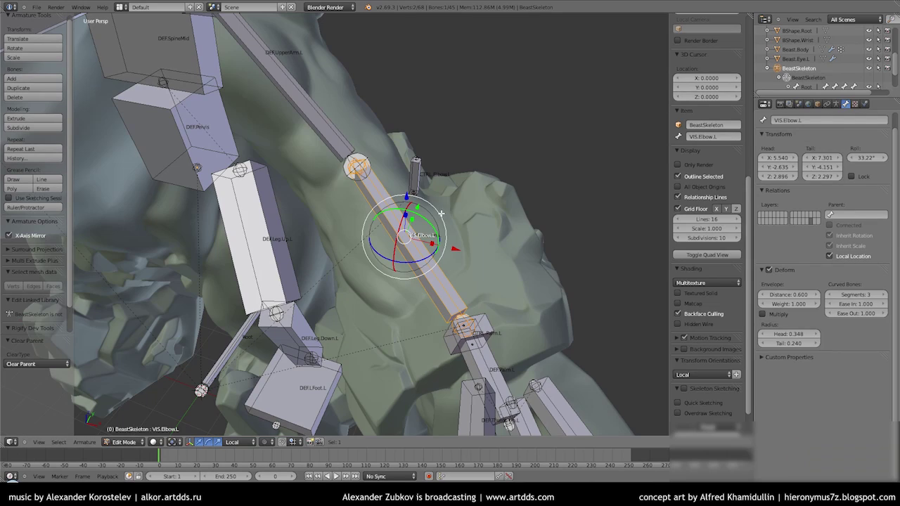
key("ctrl+Tab")
left_click(864, 104)
left_click(827, 135)
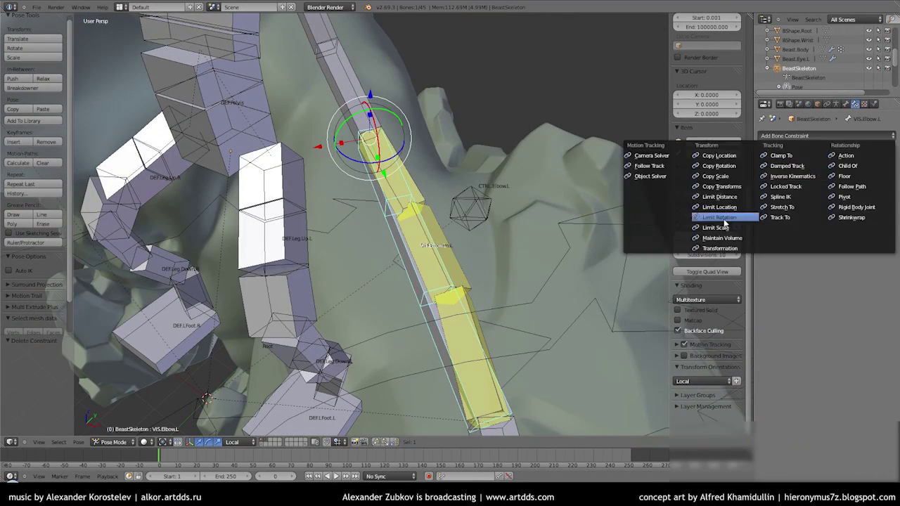
left_click(719, 155)
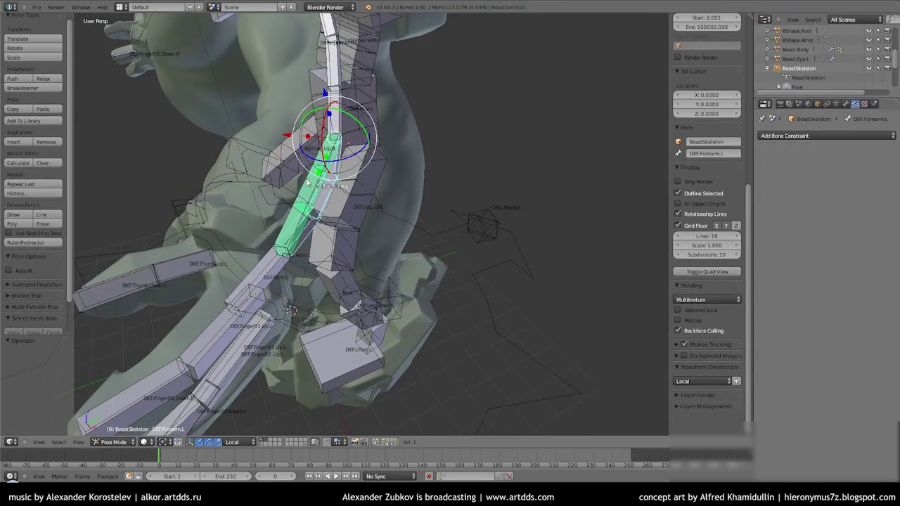
Add a Stretch To constraint on VIS.Elbow.L aimed at CTRL.Elbow.L.
left_click(826, 136)
left_click(788, 232)
left_click(832, 296)
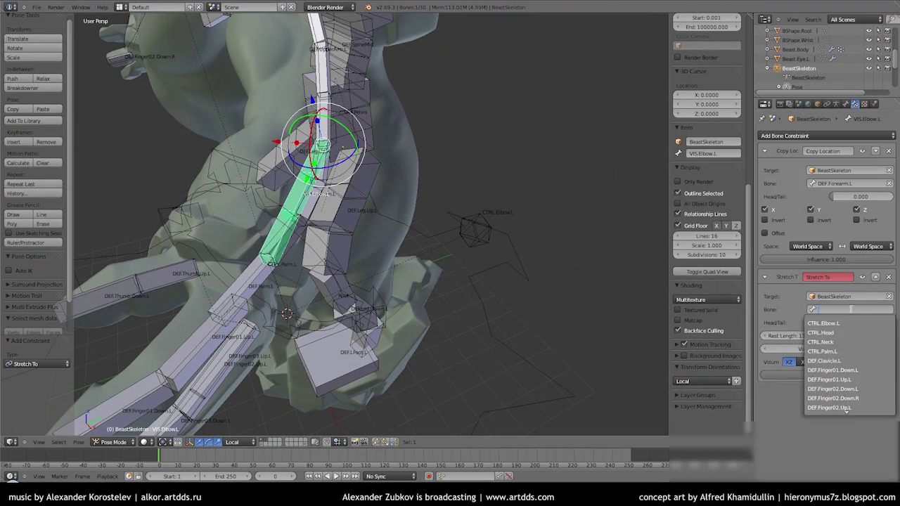
left_click(849, 322)
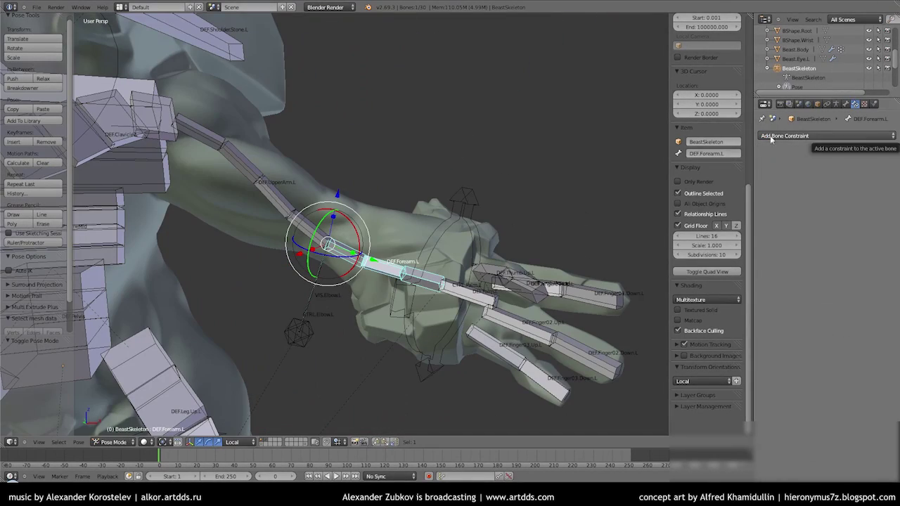
Give DEF.Forearm.L an IK constraint targeting CTRL.Palm.L with CTRL.Elbow.L as pole.
left_click(772, 139)
left_click(793, 186)
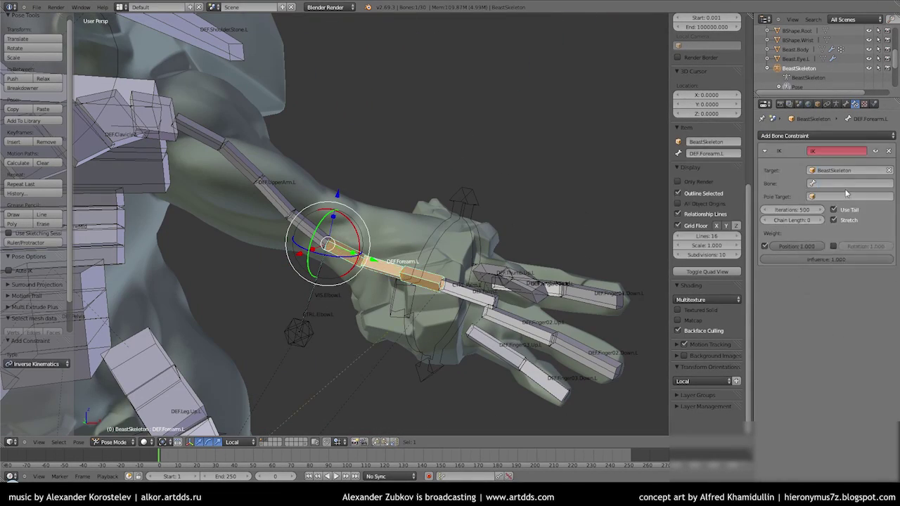
left_click(839, 226)
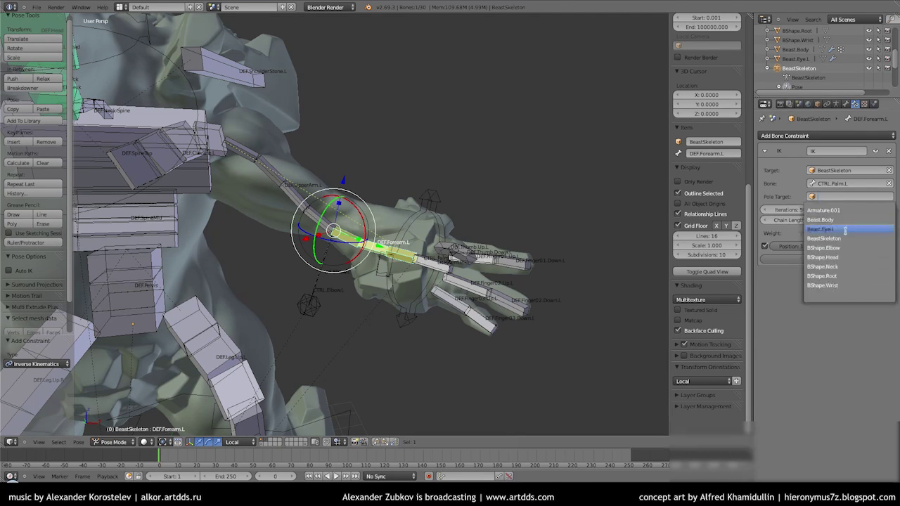
left_click(824, 223)
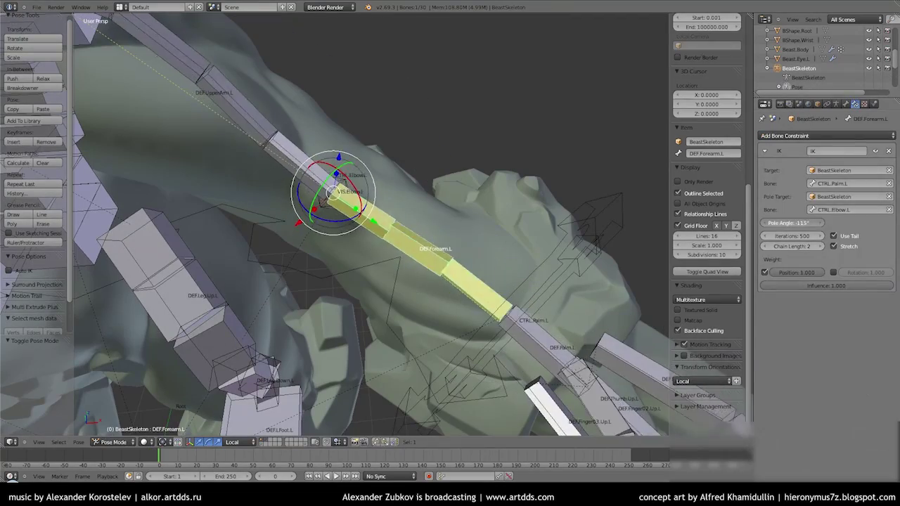
Test the arm rig by selecting CTRL.Elbow.L and rotating DEF.Clavicle.L.
mouse_move(422, 281)
middle_mouse_down()
mouse_move(578, 285)
mouse_move(393, 281)
middle_mouse_up()
right_click(578, 285)
right_click(352, 246)
key("r")
key("shift+a")
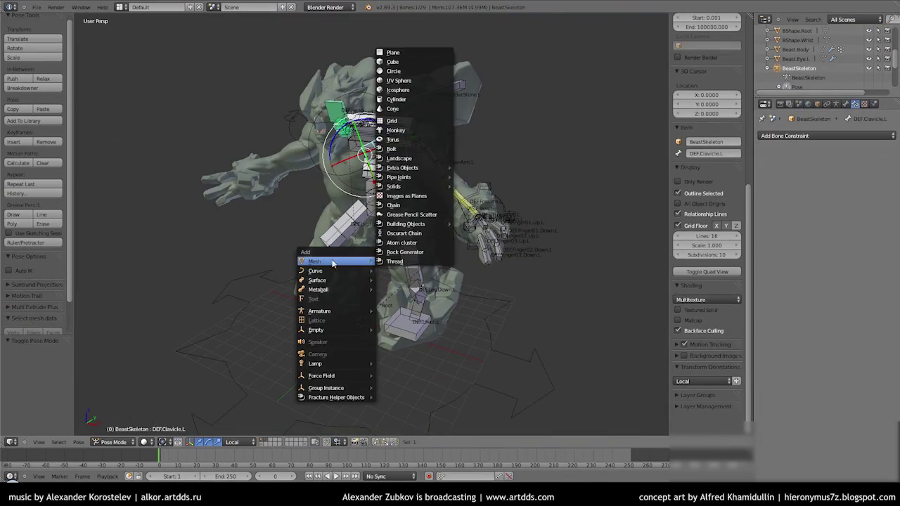
Move the duplicated root shape's geometry to its origin and shrink it.
key("ctrl+Tab")
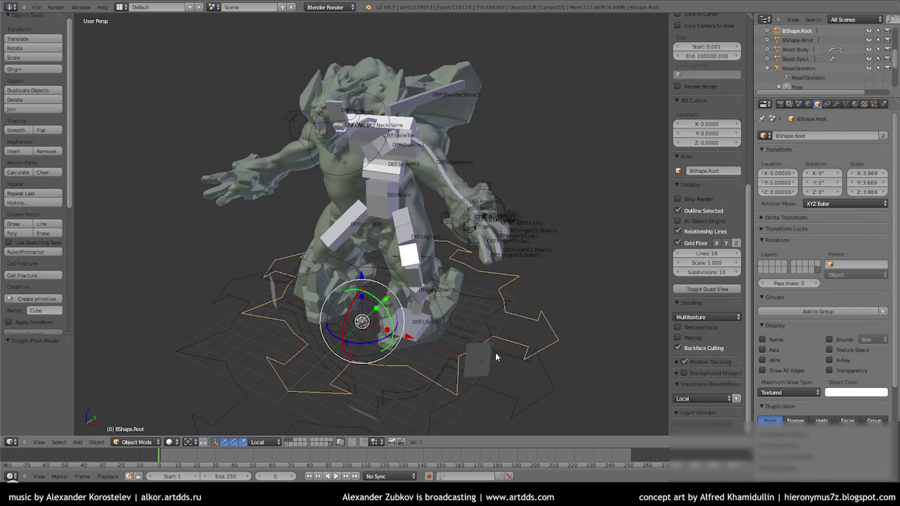
left_click(96, 442)
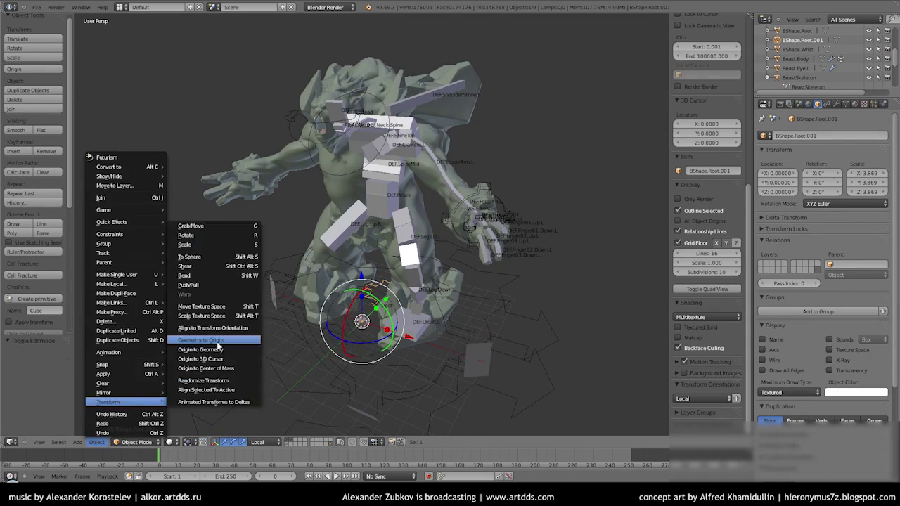
left_click(261, 342)
key("KP_Decimal")
key("Tab")
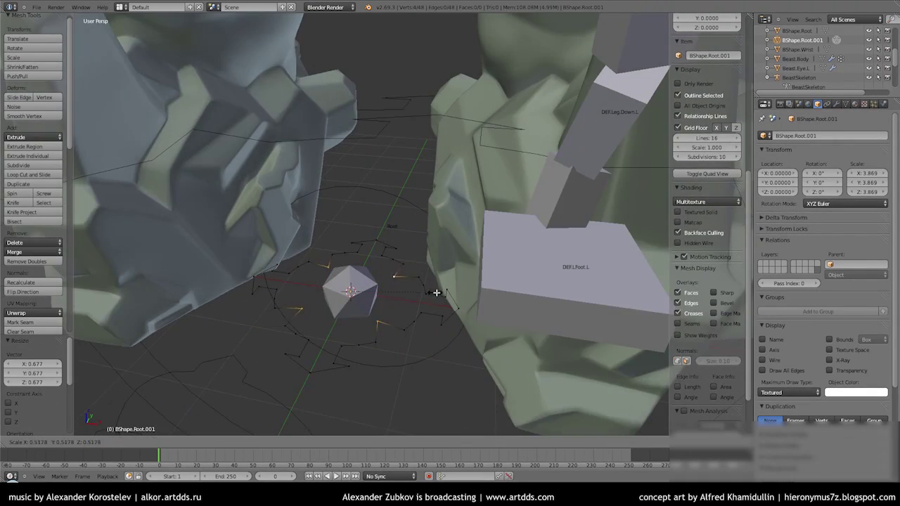
left_click(386, 296)
scroll(386, 296, "up", 3)
left_click(376, 311)
scroll(360, 312, "down", 2)
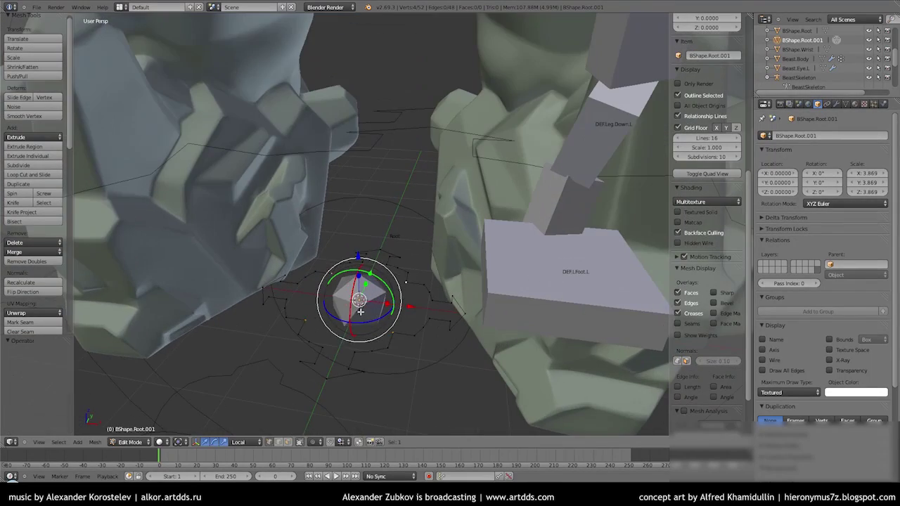
scroll(380, 283, "down", 3)
Move all of the shape's vertices down 4 units along Z in front view.
key("a")
key("KP_1")
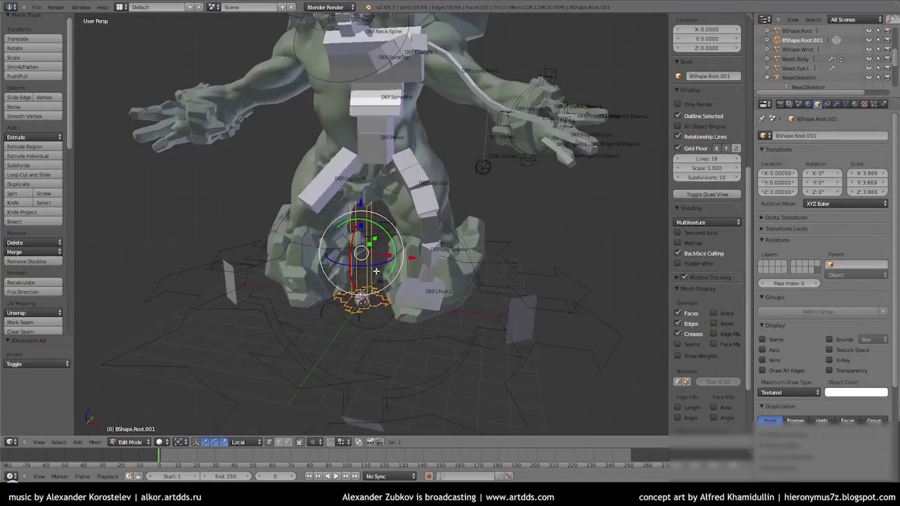
type("gz-4")
key("Return")
scroll(355, 339, "up", 3)
key("Tab")
middle_click_drag(355, 339, 353, 363)
scroll(354, 363, "down", 4)
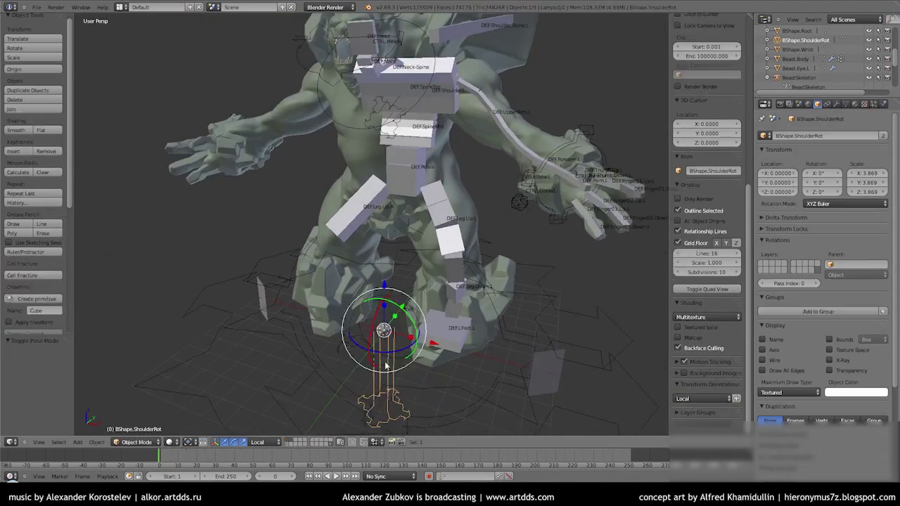
Rotate and scale the BShape.ShoulderRot mesh to fit around the shoulder.
key("Tab")
middle_click_drag(385, 365, 360, 385)
key("r")
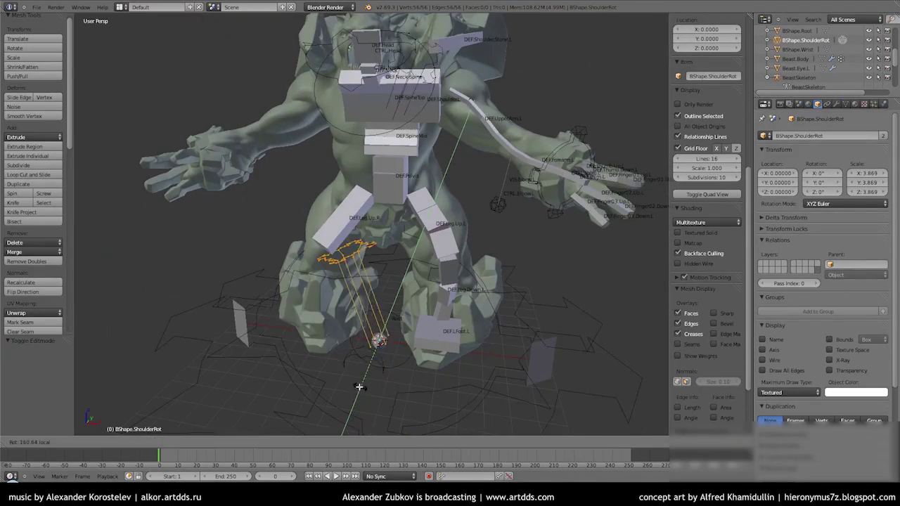
left_click(393, 289)
mouse_move(483, 251)
middle_mouse_down()
mouse_move(349, 315)
mouse_move(379, 313)
middle_mouse_up()
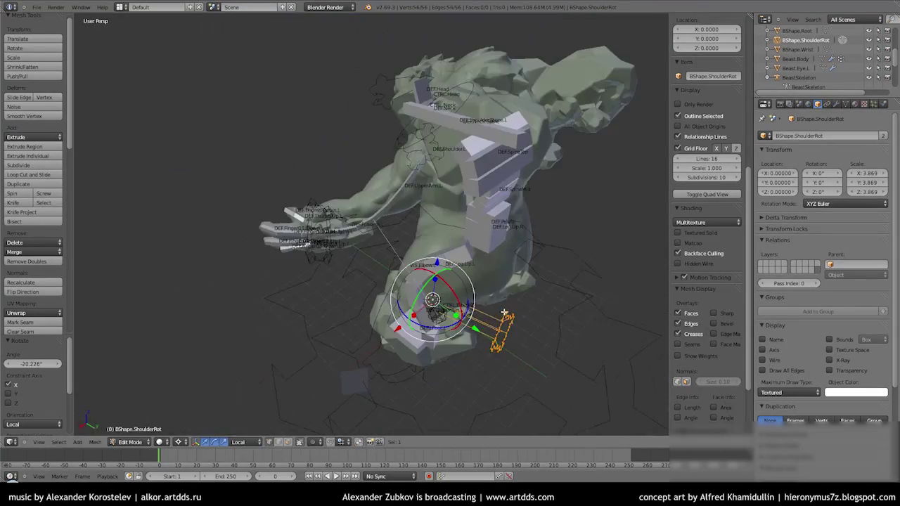
key("s")
mouse_move(390, 265)
middle_mouse_down()
mouse_move(380, 251)
mouse_move(393, 316)
mouse_move(450, 211)
middle_mouse_up()
Rotate the shape around the X axis and scale it down once more.
key("r")
key("x")
left_click(380, 251)
key("a")
right_click(393, 317)
key("s")
left_click(415, 329)
Test-rotate DEF.Shoulder.L in Pose Mode to check its new custom shape, then deselect all.
key("Tab")
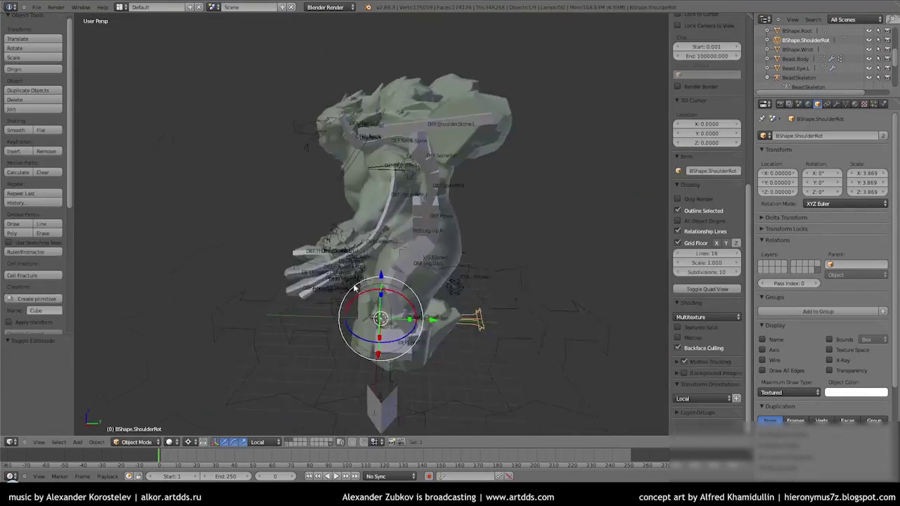
scroll(488, 189, "up", 5)
middle_click_drag(464, 181, 393, 211)
key("r")
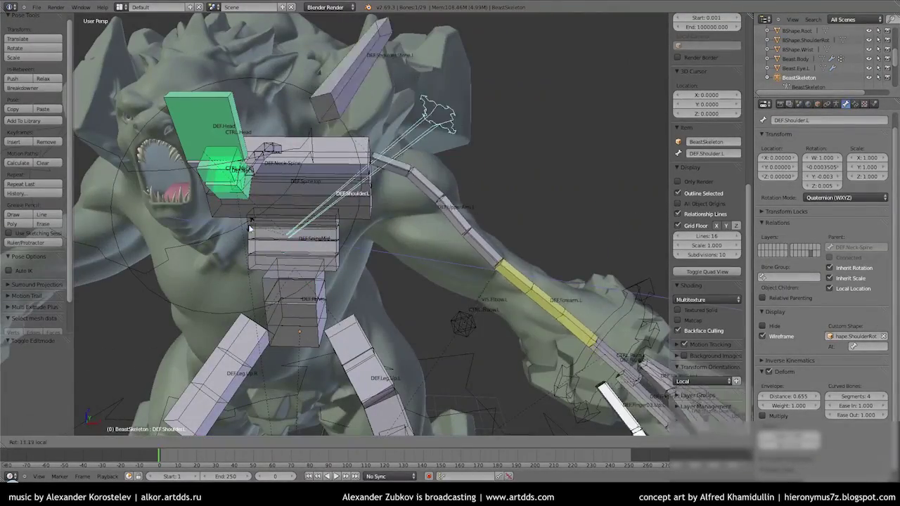
left_click(265, 262)
scroll(316, 246, "down", 4)
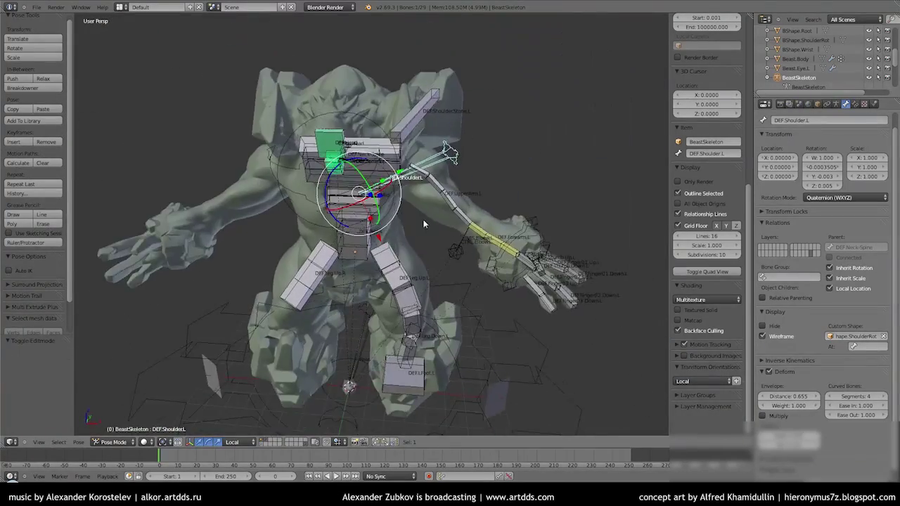
middle_click_drag(317, 246, 365, 246)
key("a")
scroll(365, 242, "up", 2)
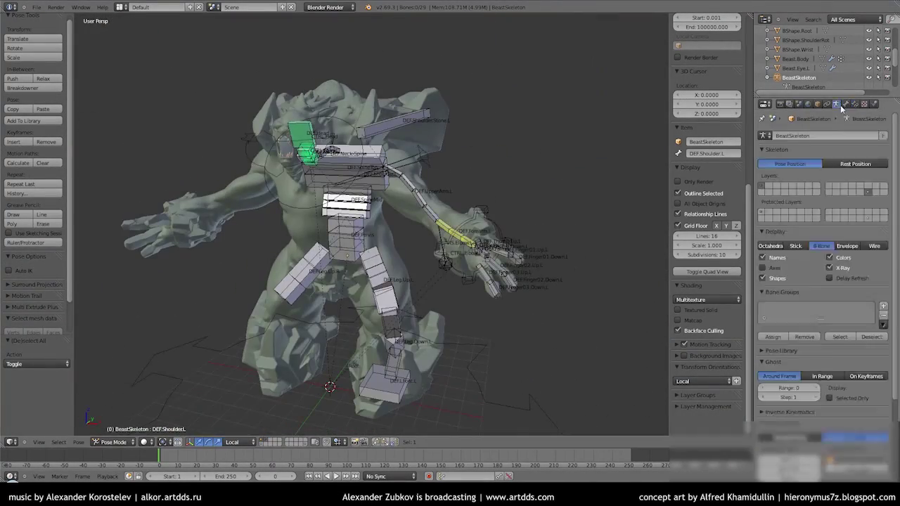
Move the CTRL.Palm.L bone to another bone layer in Edit Mode.
key("Tab")
scroll(342, 146, "up", 5)
middle_click_drag(472, 273, 552, 287)
right_click(553, 287)
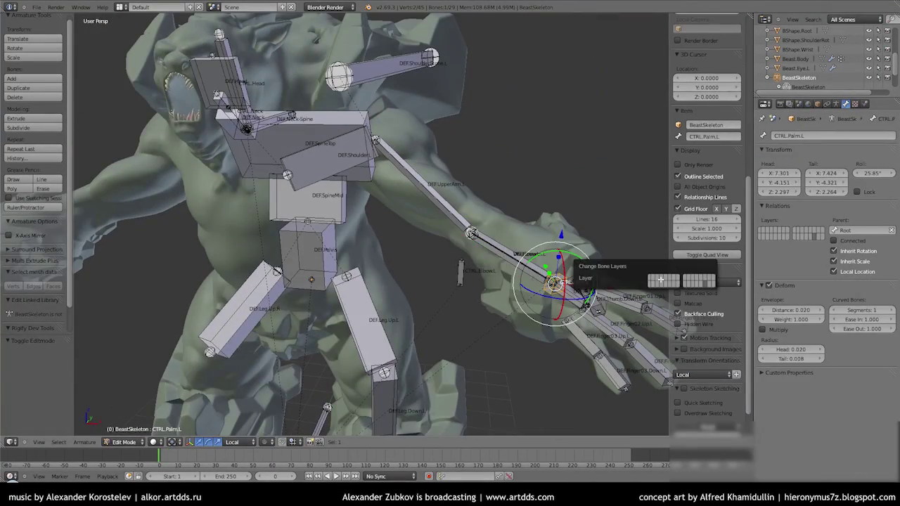
left_click(660, 280)
Clear the parent of the duplicated shoulder bone.
right_click(460, 273)
mouse_move(421, 203)
middle_mouse_down()
mouse_move(362, 201)
mouse_move(351, 211)
middle_mouse_up()
scroll(338, 190, "up", 4)
key("alt+p")
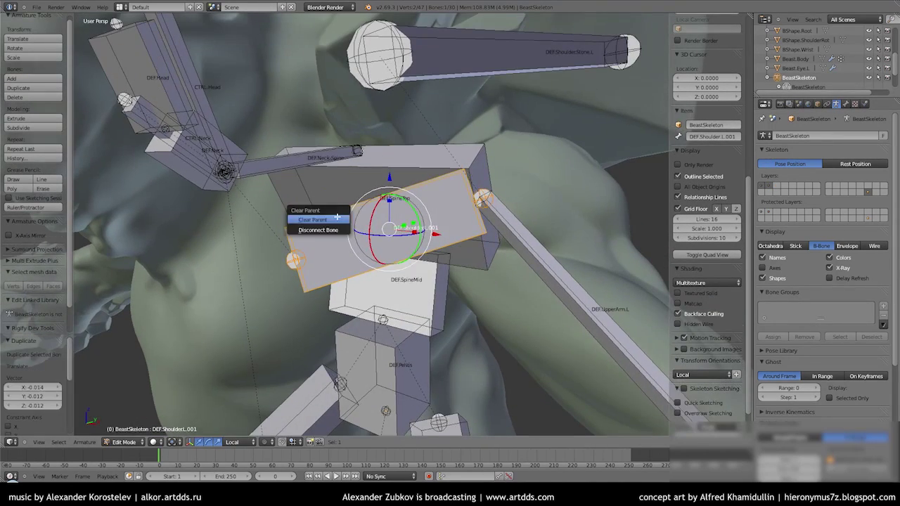
left_click(303, 210)
Rename the duplicated bone CRTL.Shoulder.L and resize its B-bone display thickness.
right_click(358, 232)
left_click(846, 103)
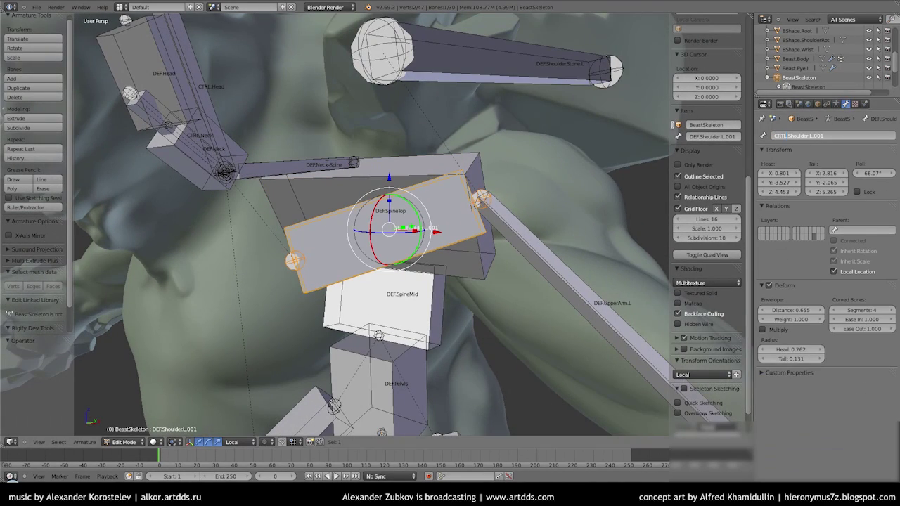
key("Return")
scroll(468, 224, "up", 2)
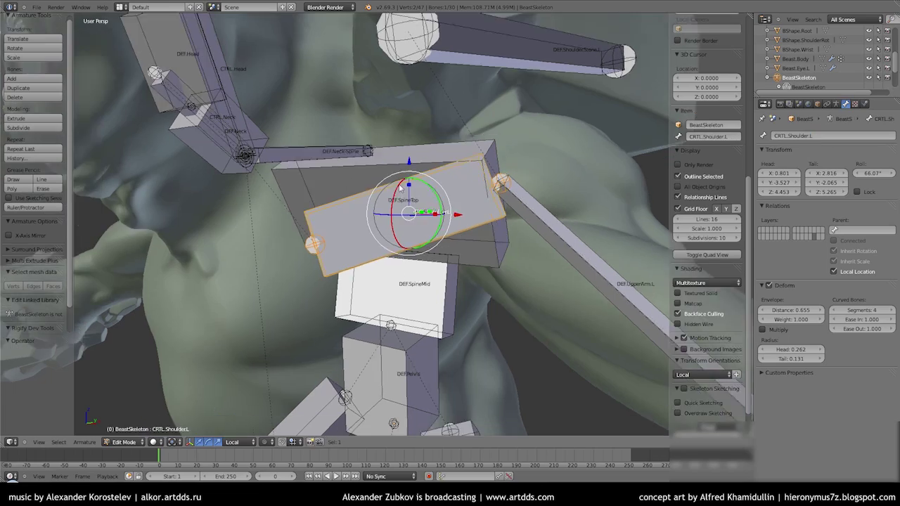
key("ctrl+alt+s")
middle_click_drag(427, 170, 386, 206)
key("ctrl+alt+s")
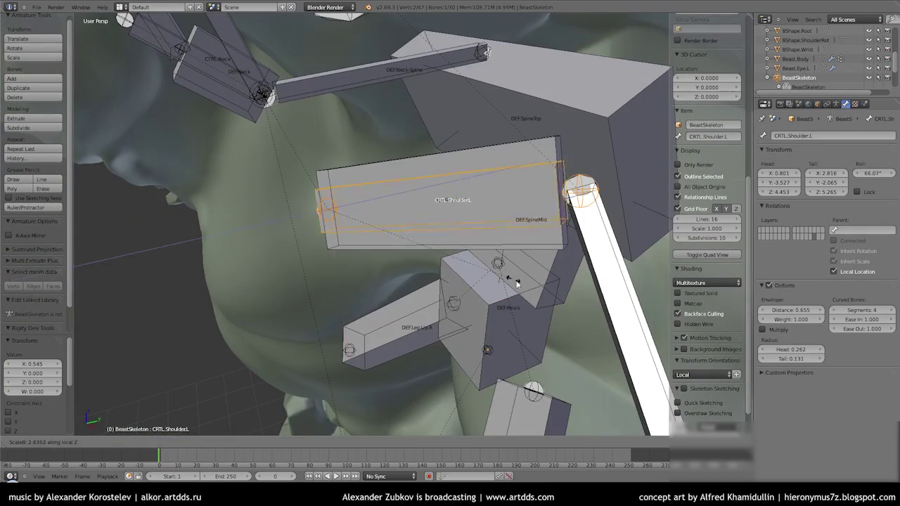
left_click(396, 267)
Add a Copy Location constraint to CRTL.Shoulder.L in Pose Mode.
key("ctrl+Tab")
middle_click_drag(396, 266, 562, 156)
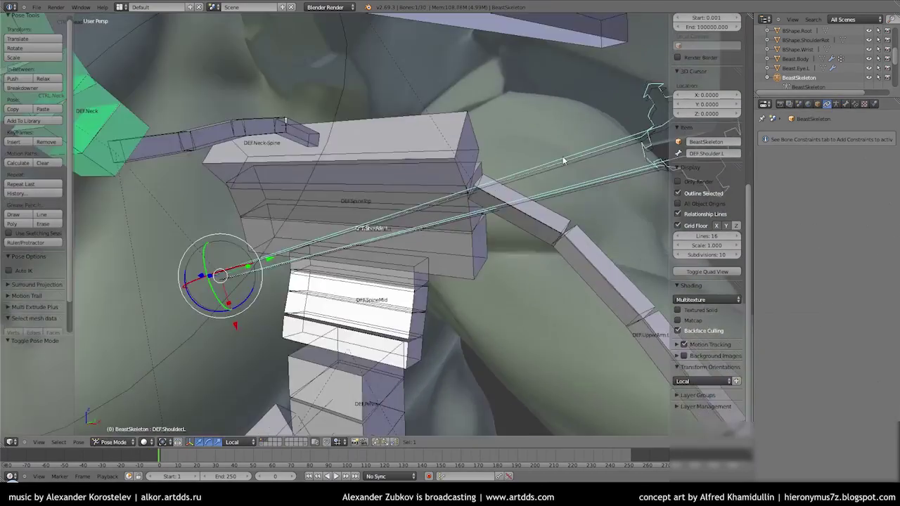
left_click(827, 103)
left_click(855, 104)
right_click(568, 173)
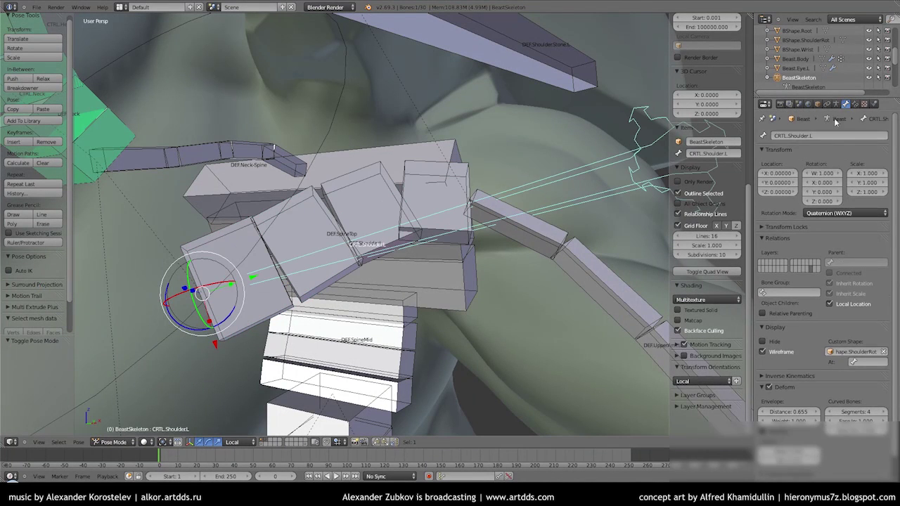
left_click(826, 136)
left_click(718, 155)
Set the Copy Location target to BeastSkeleton, bone DEF.Shoulder.L.
left_click(824, 212)
left_click(850, 183)
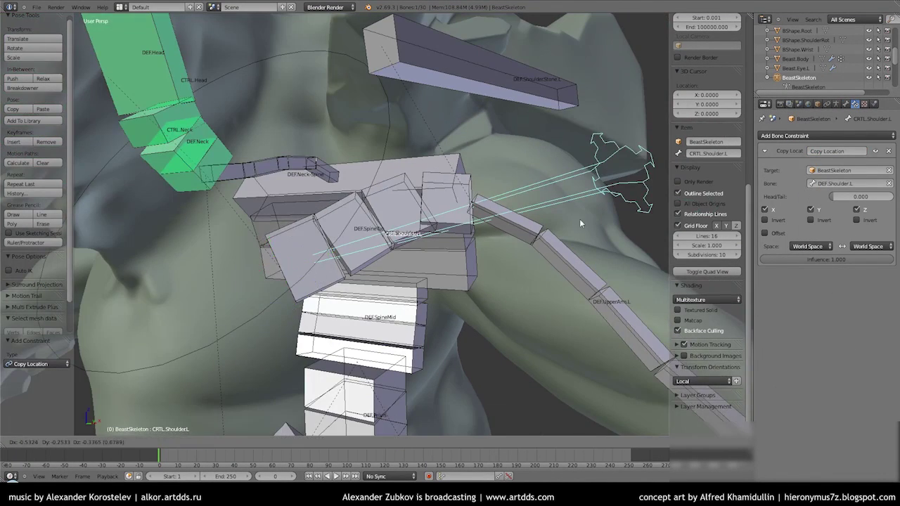
left_click(826, 136)
left_click(718, 164)
left_click(850, 170)
left_click(824, 212)
left_click(851, 183)
left_click(856, 196)
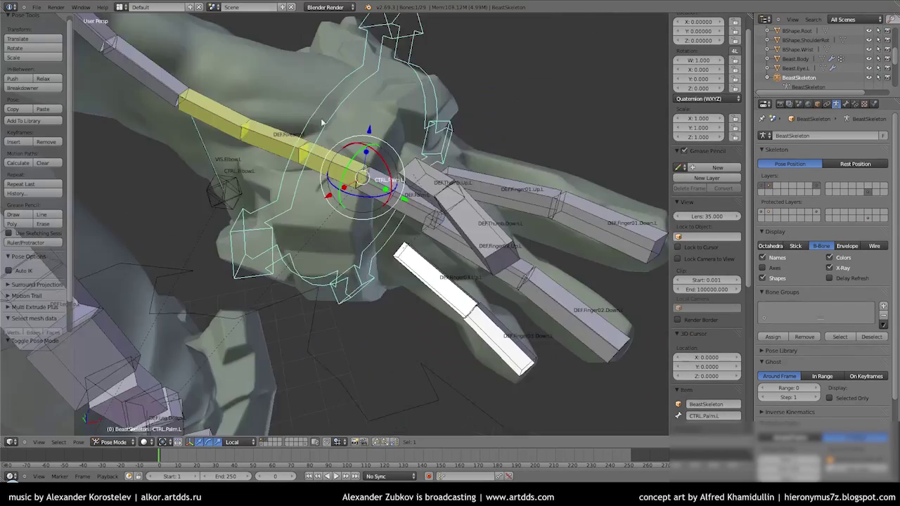
Add a Copy Rotation constraint to the selected palm control bone.
right_click(450, 241, "shift")
key("ctrl+shift+c")
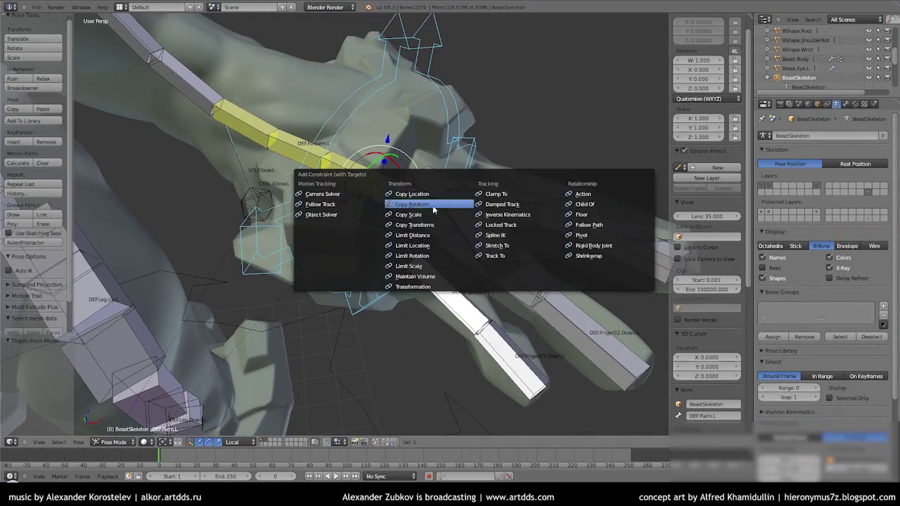
left_click(430, 205)
middle_click_drag(430, 206, 367, 205)
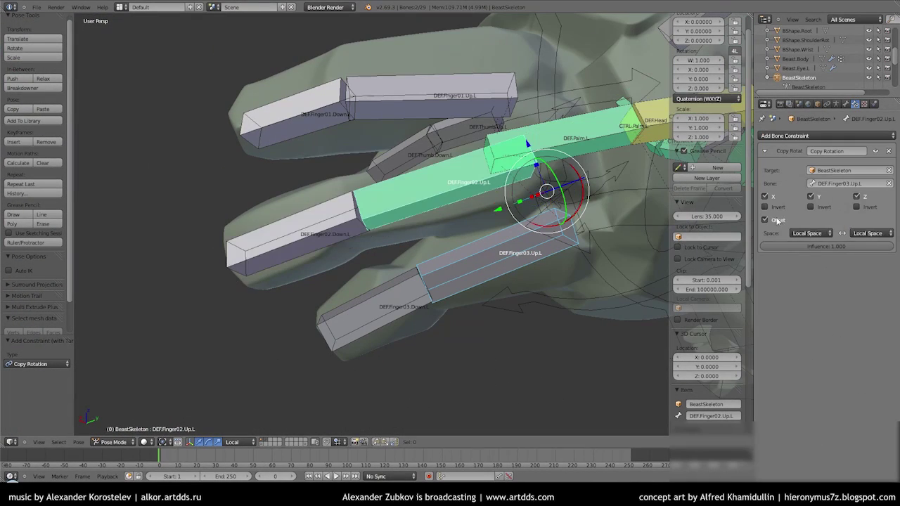
Make the third finger's lower bone copy its upper bone's rotation in Local Space.
left_click(457, 186)
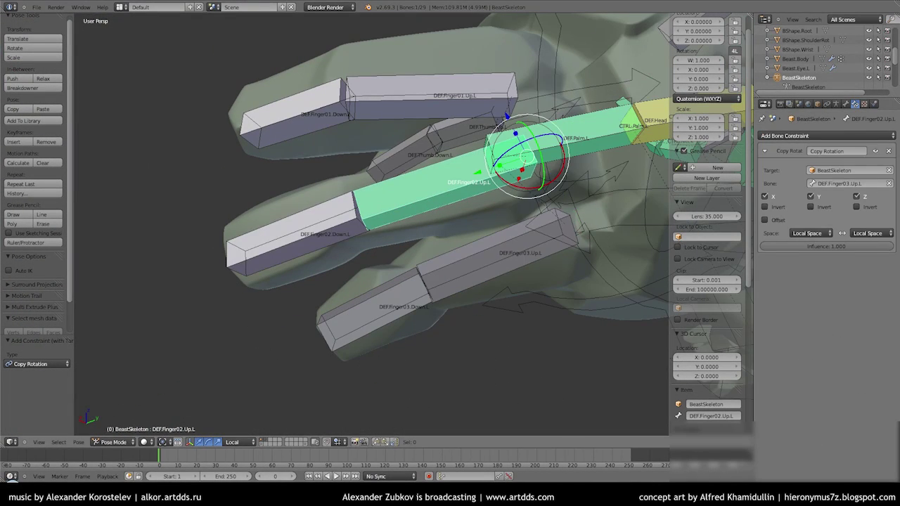
left_click(542, 256)
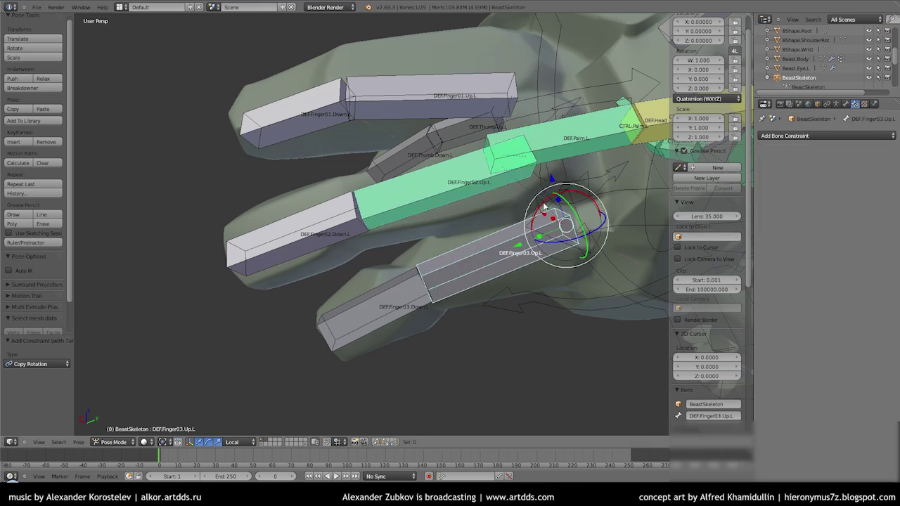
mouse_move(548, 243)
middle_mouse_down()
mouse_move(468, 258)
mouse_move(519, 246)
mouse_move(492, 211)
middle_mouse_up()
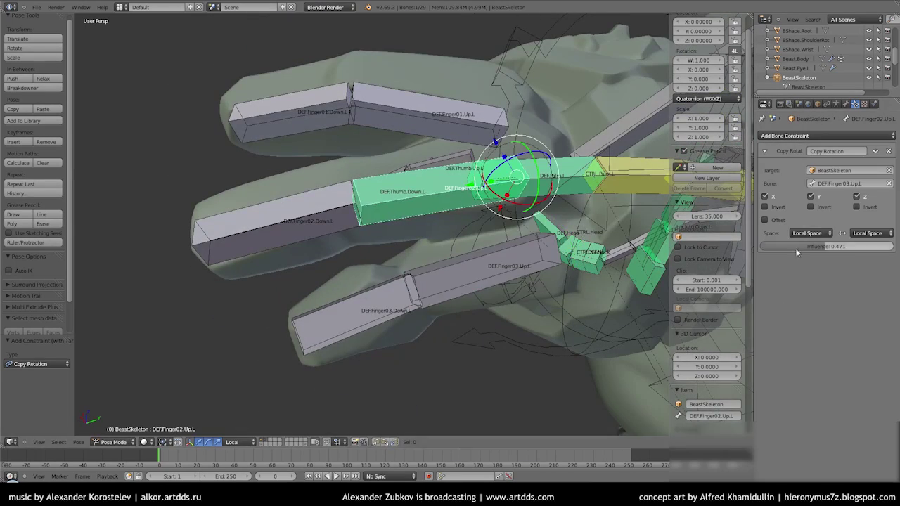
right_click(556, 148, "shift")
key("shift+ctrl+c")
left_click(309, 228)
left_click(868, 232)
middle_click_drag(703, 232, 493, 211)
Zoom in on the hand and inspect the second and third fingers' upper bones.
right_click(394, 232)
middle_click_drag(394, 232, 399, 253)
mouse_move(450, 281)
middle_mouse_down()
mouse_move(471, 303)
mouse_move(285, 247)
middle_mouse_up()
right_click(476, 305)
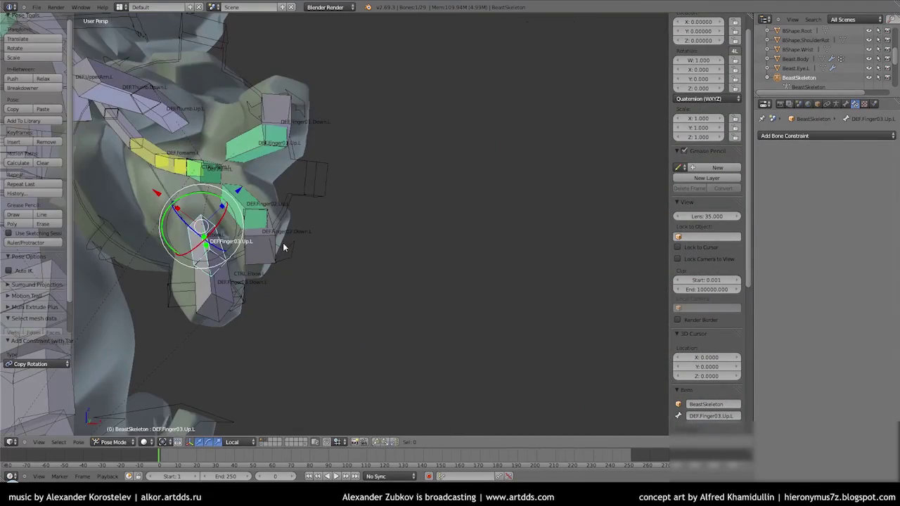
scroll(279, 249, "up", 3)
middle_click_drag(368, 234, 327, 209)
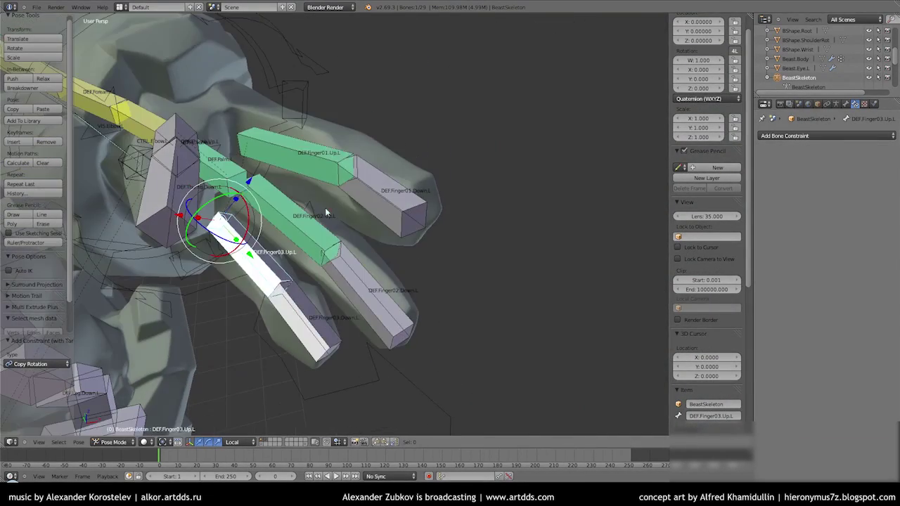
mouse_move(274, 220)
middle_mouse_down()
mouse_move(347, 297)
mouse_move(356, 208)
middle_mouse_up()
In Edit Mode, check the roll of the Finger03, Finger02 and Finger01 lower bones.
key("Tab")
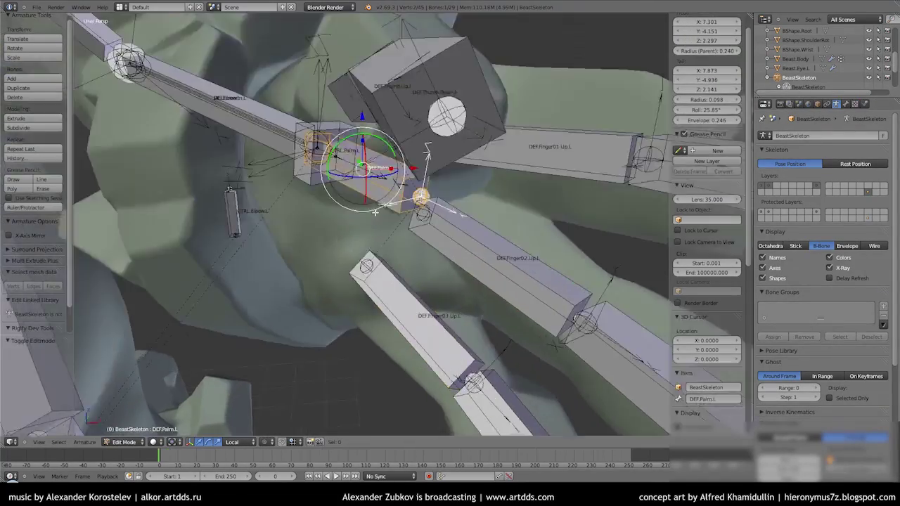
scroll(357, 208, "up", 2)
right_click(422, 309)
middle_click_drag(422, 309, 688, 123)
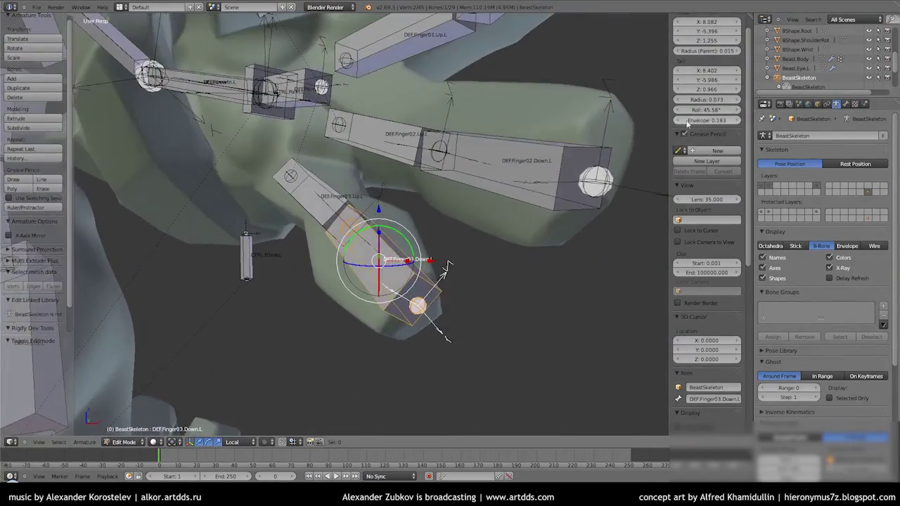
mouse_move(445, 337)
middle_mouse_down()
mouse_move(408, 336)
mouse_move(701, 111)
middle_mouse_up()
mouse_move(381, 265)
middle_mouse_down()
mouse_move(482, 204)
mouse_move(519, 246)
middle_mouse_up()
right_click(482, 204)
right_click(483, 210)
mouse_move(426, 200)
middle_mouse_down()
mouse_move(482, 211)
mouse_move(450, 225)
middle_mouse_up()
Increase the palm bone's roll to 31.85° and return to Pose Mode.
right_click(330, 232)
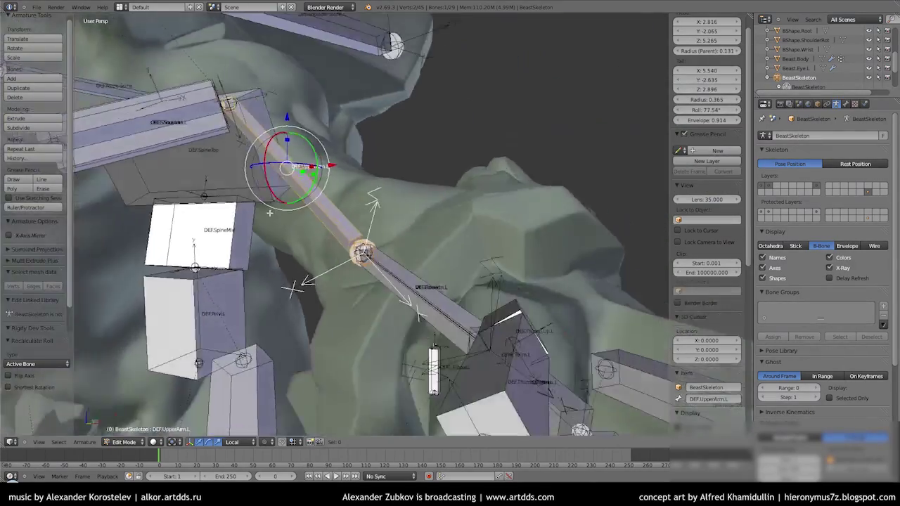
middle_click_drag(330, 232, 342, 275)
left_click_drag(707, 110, 724, 109)
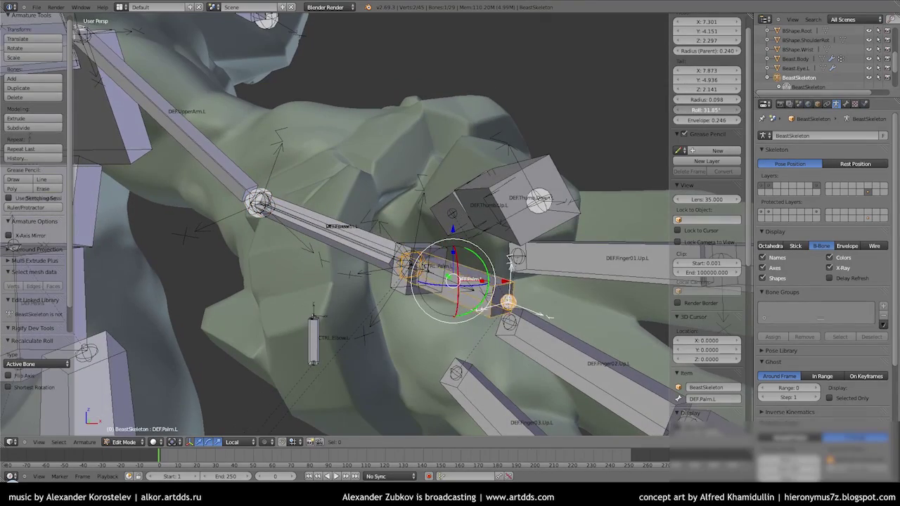
middle_click_drag(452, 299, 410, 315)
key("ctrl+Tab")
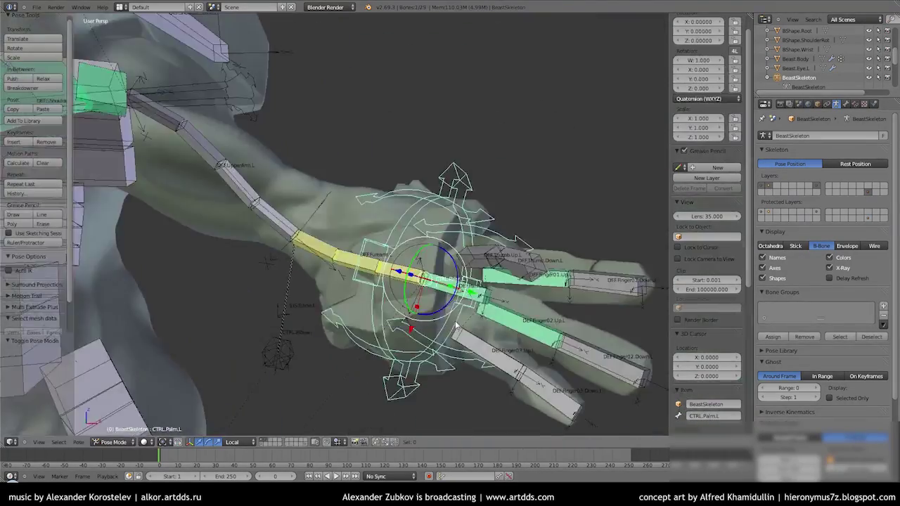
key("Tab")
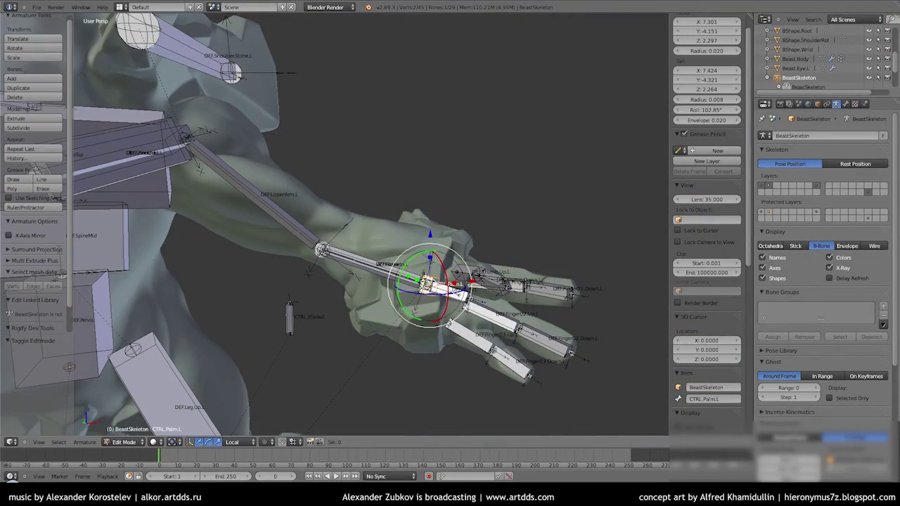
scroll(394, 262, "up", 5)
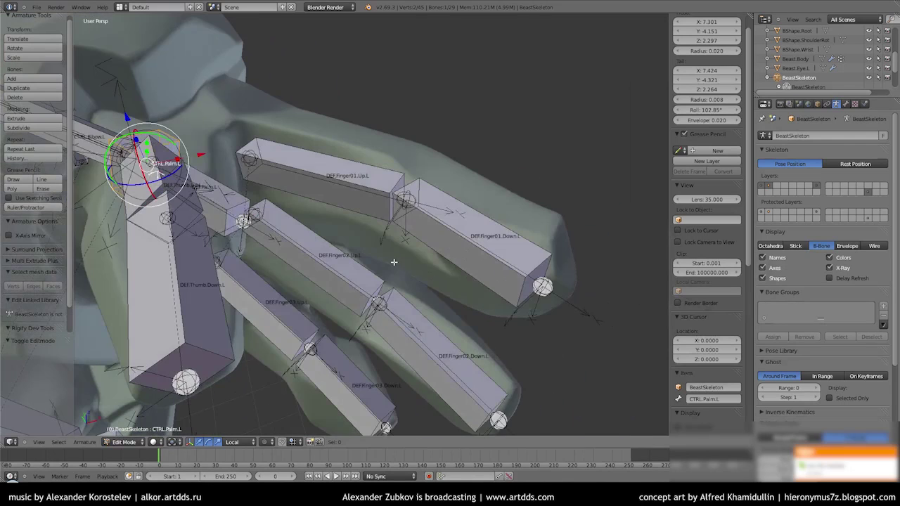
key("ctrl+Tab")
Set the first finger's lower-bone Copy Rotation to local space, copying only the X axis.
middle_click_drag(473, 251, 398, 235)
right_click(398, 236)
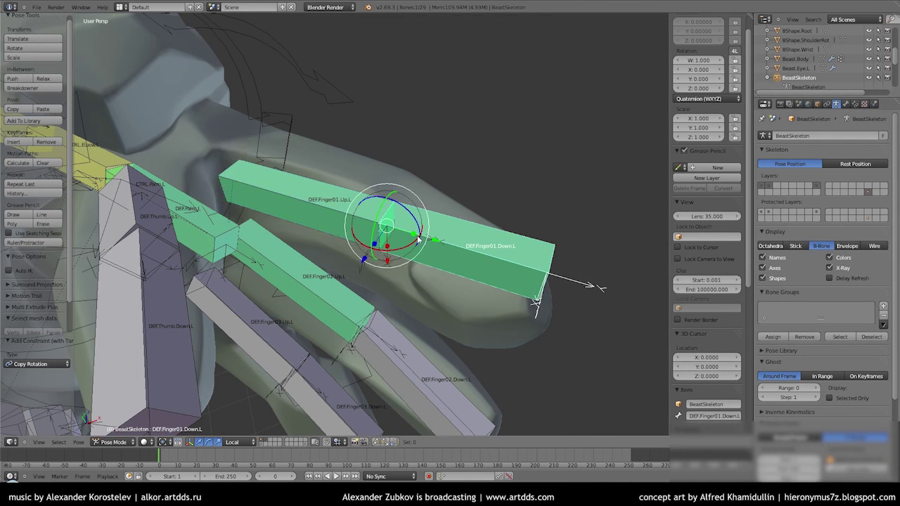
left_click(855, 104)
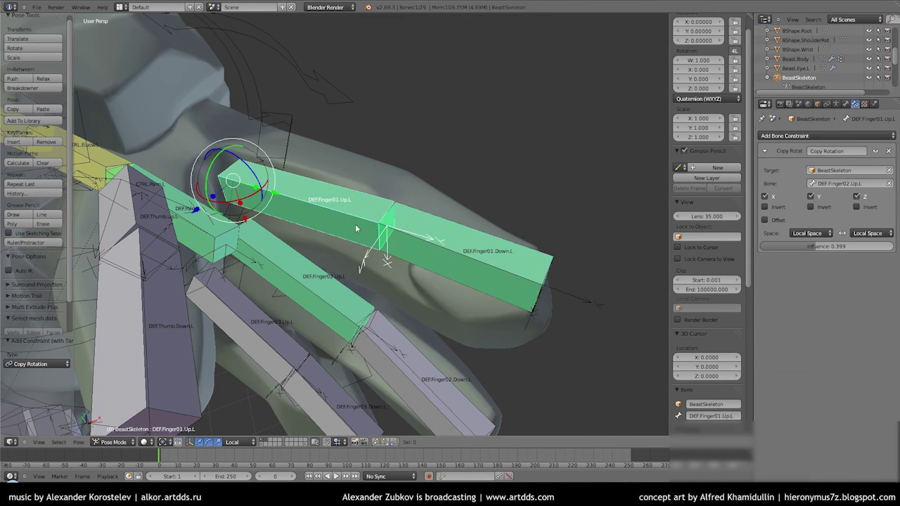
left_click(807, 193)
right_click(345, 229)
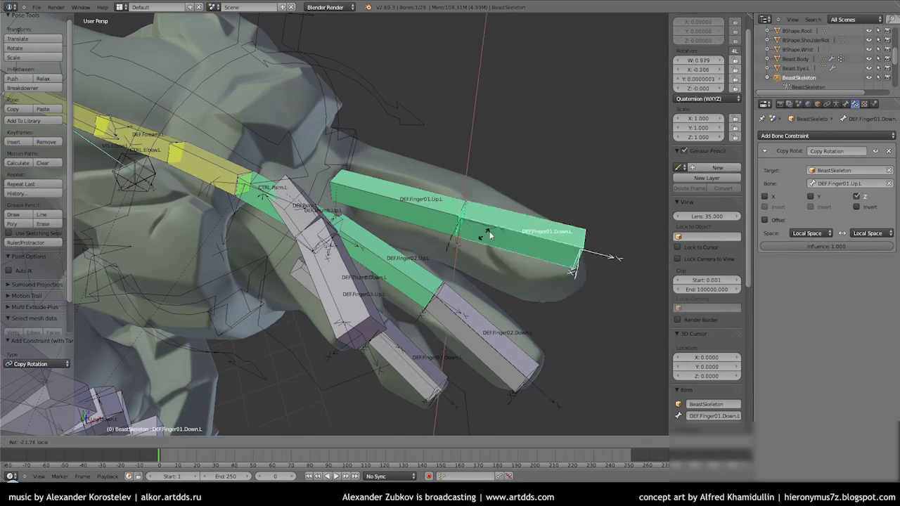
key("r")
key("Escape")
scroll(481, 240, "up", 3)
right_click(551, 279)
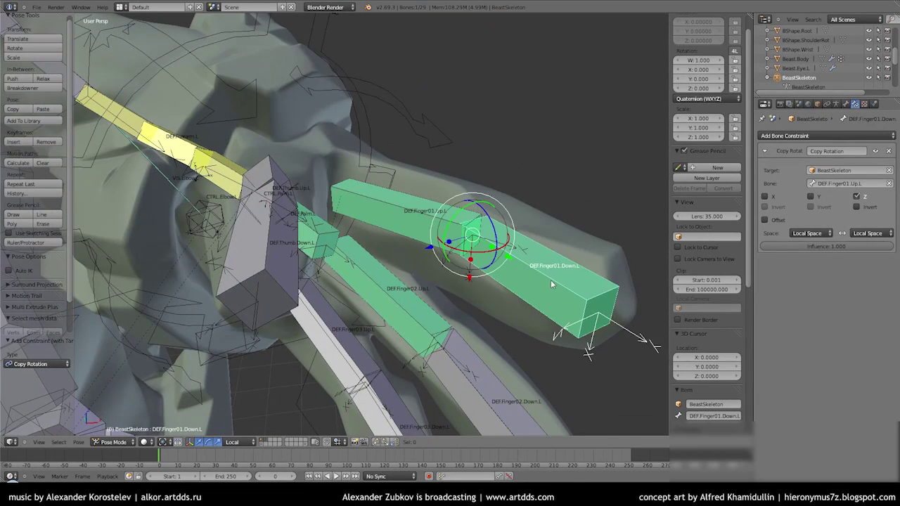
left_click(762, 196)
Test-rotate the first finger's upper and lower bones around X.
right_click(423, 216)
key("r")
key("x")
left_click(373, 257)
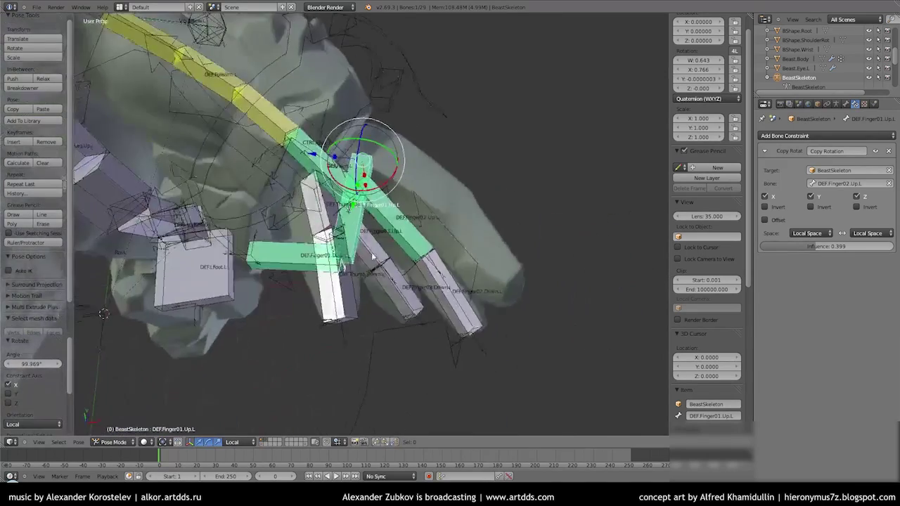
middle_click_drag(373, 257, 419, 124)
key("r")
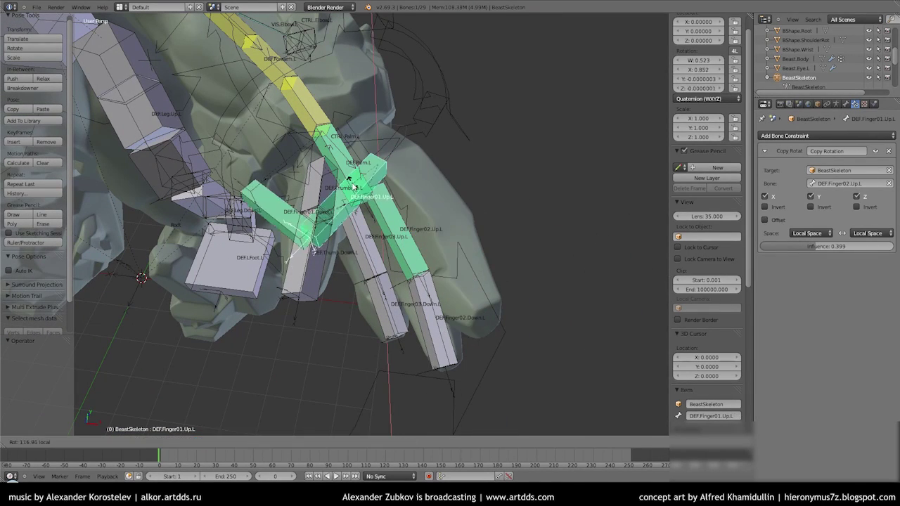
right_click(463, 263)
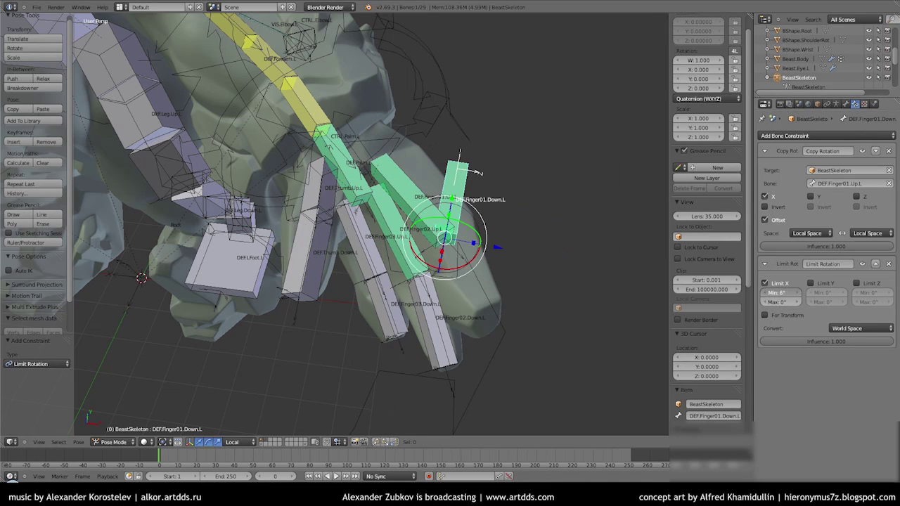
key("r")
key("x")
left_click(395, 325)
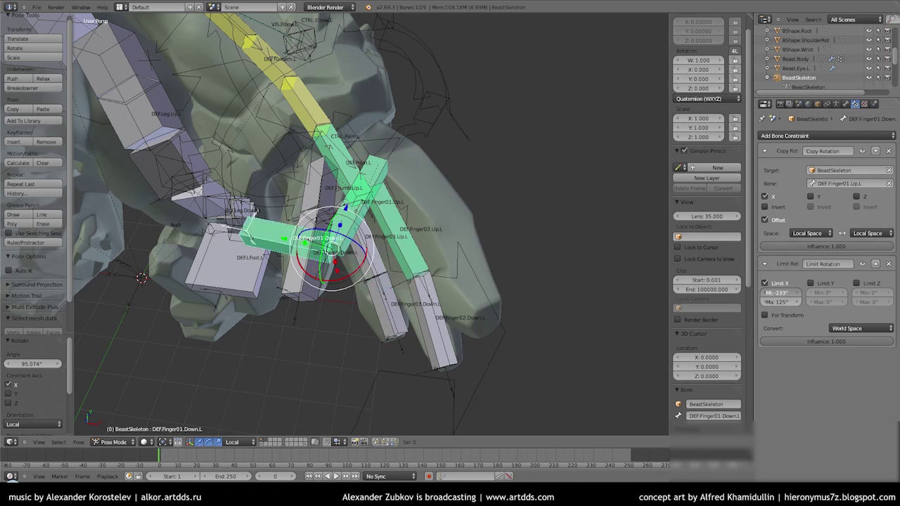
Rotate the first finger's upper bone around X again to check the constraint.
middle_click_drag(332, 251, 376, 189)
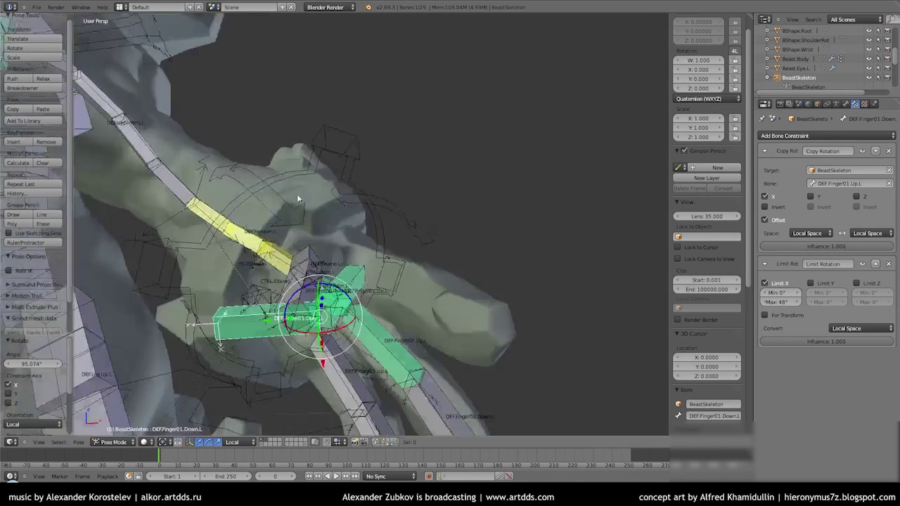
right_click(376, 190)
key("r")
key("x")
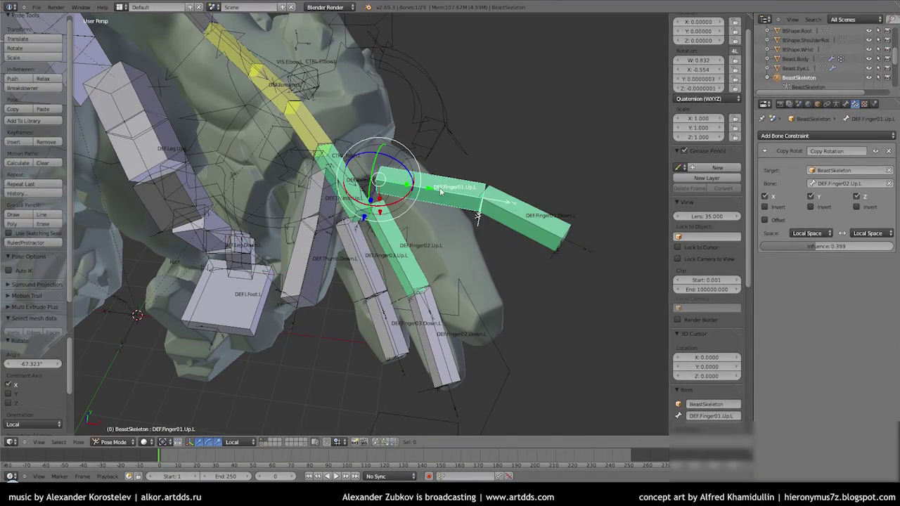
left_click(486, 204)
middle_click_drag(485, 204, 464, 160)
Clear the finger bones' pose rotation and select the other fingers' lower bones.
left_click(441, 168)
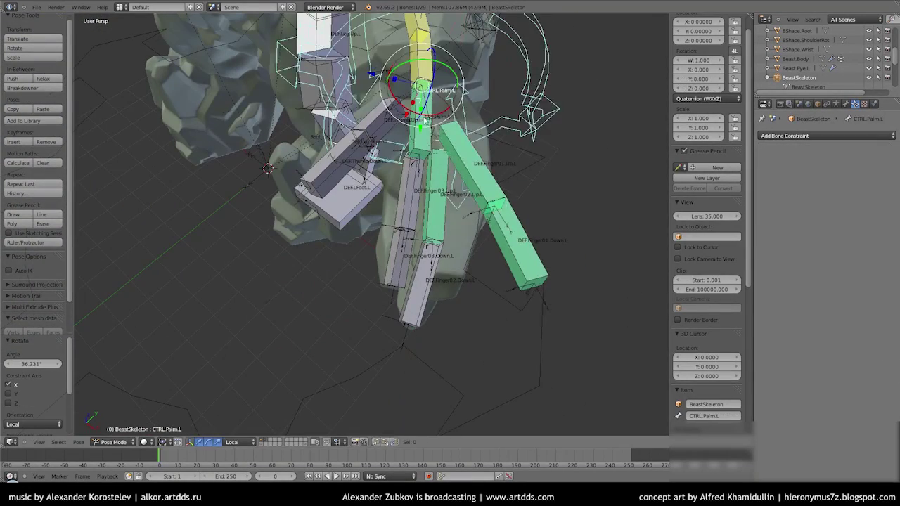
key("alt+r")
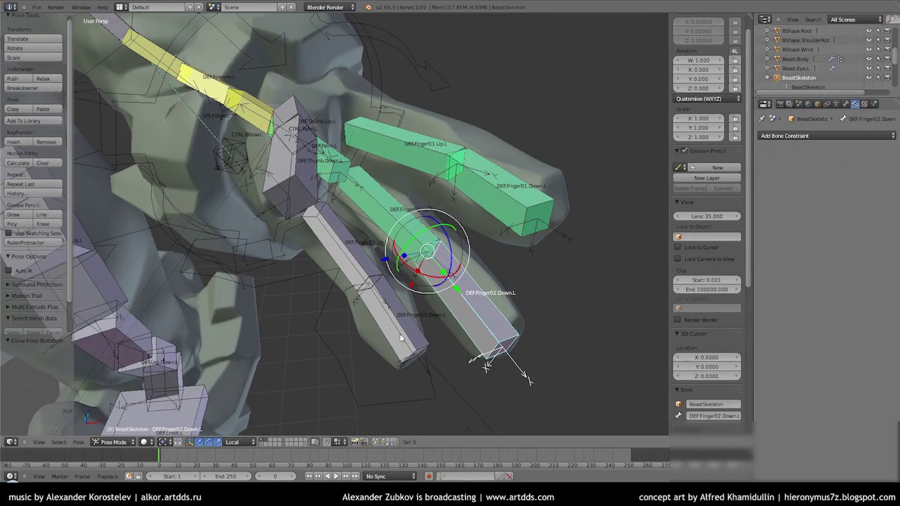
right_click(400, 339, "shift")
right_click(502, 195, "shift")
key("Escape")
Give the second finger's lower bone a local-space Copy Rotation constraint and test it.
right_click(401, 211)
right_click(462, 250, "shift")
key("ctrl+shift+c")
left_click(462, 249)
left_click(843, 203)
right_click(520, 204, "shift")
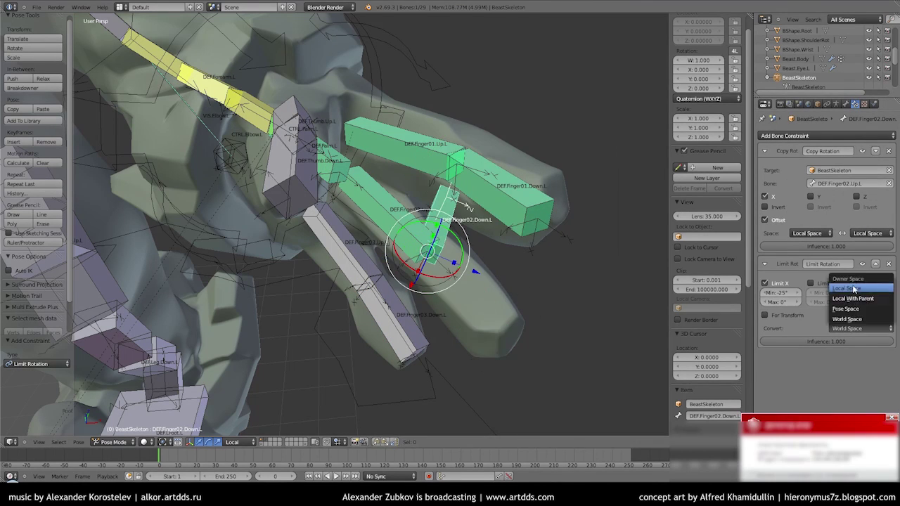
left_click(854, 289)
right_click(415, 225)
key("r")
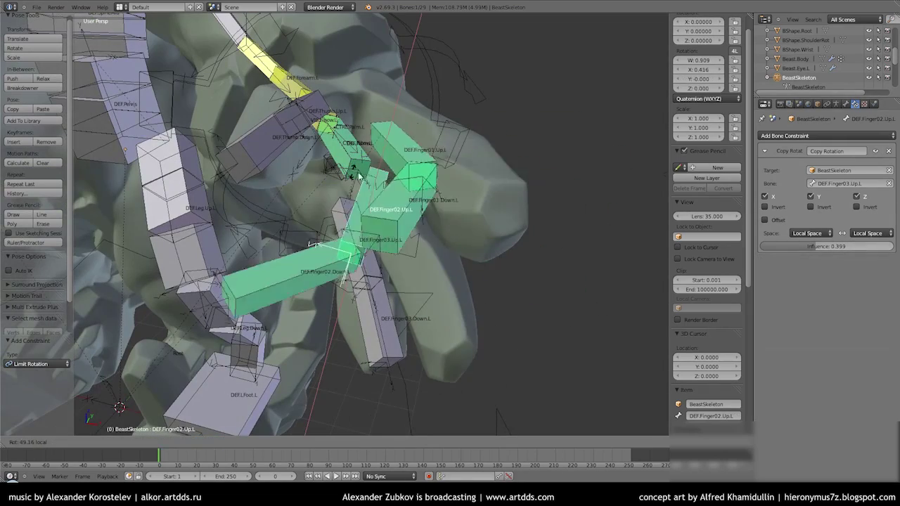
left_click(358, 176)
Apply the pose as rest pose, then add Copy Rotation and Limit Rotation constraints.
key("ctrl+a")
left_click(365, 190)
middle_click_drag(365, 189, 340, 225)
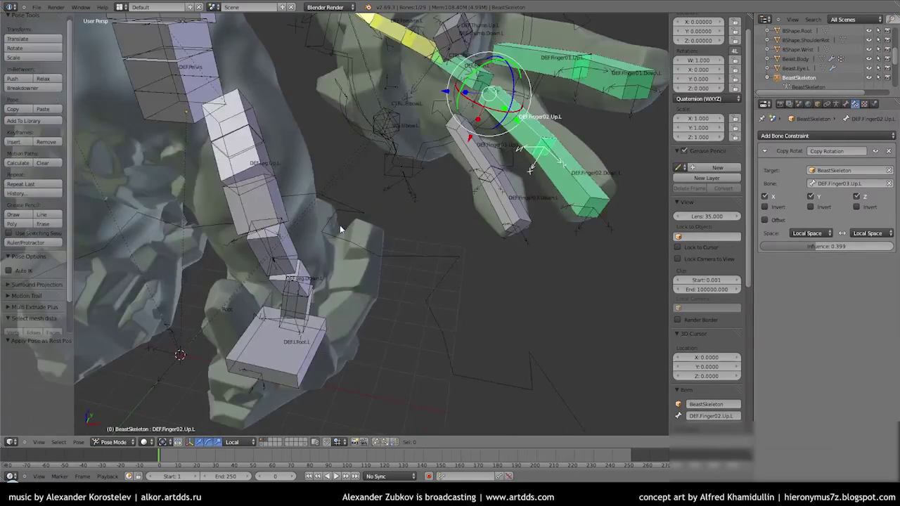
left_click(810, 233)
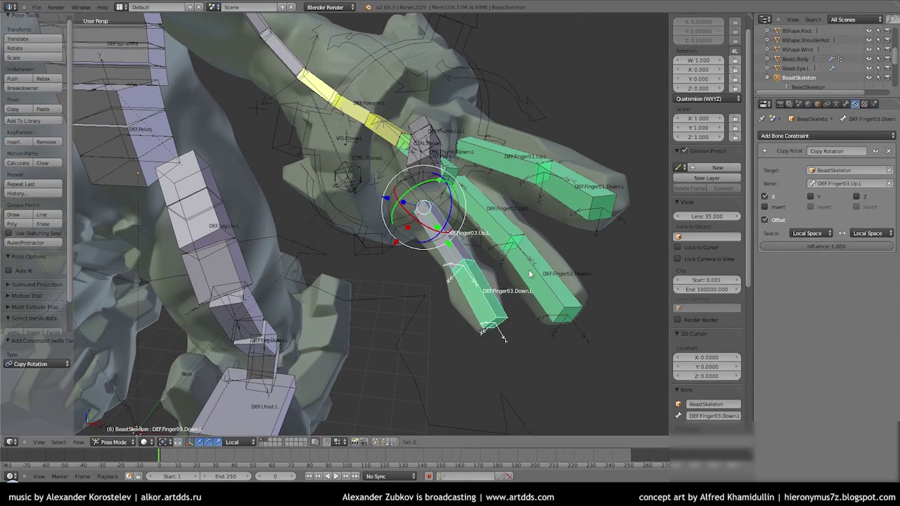
left_click(827, 135)
left_click(710, 225)
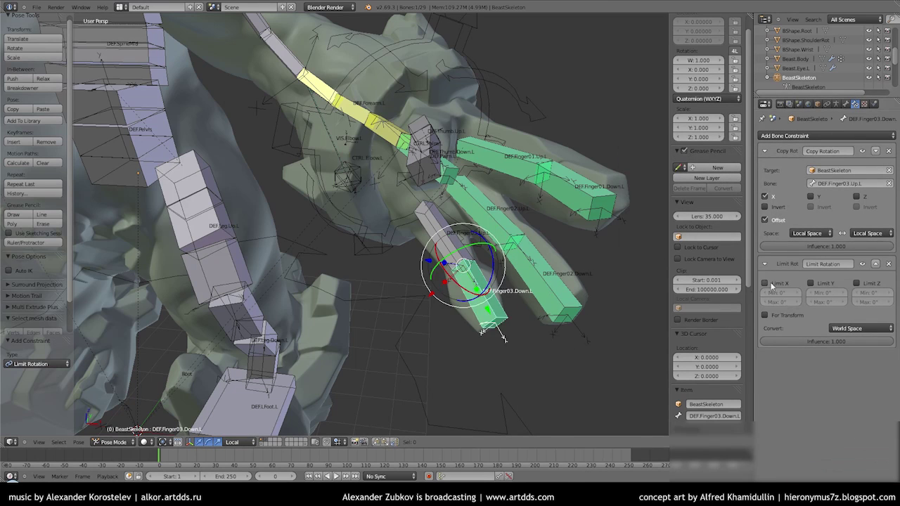
Select Finger03.Up.L, then the upper thumb bone in Edit Mode.
middle_click_drag(450, 253, 349, 179)
right_click(433, 232)
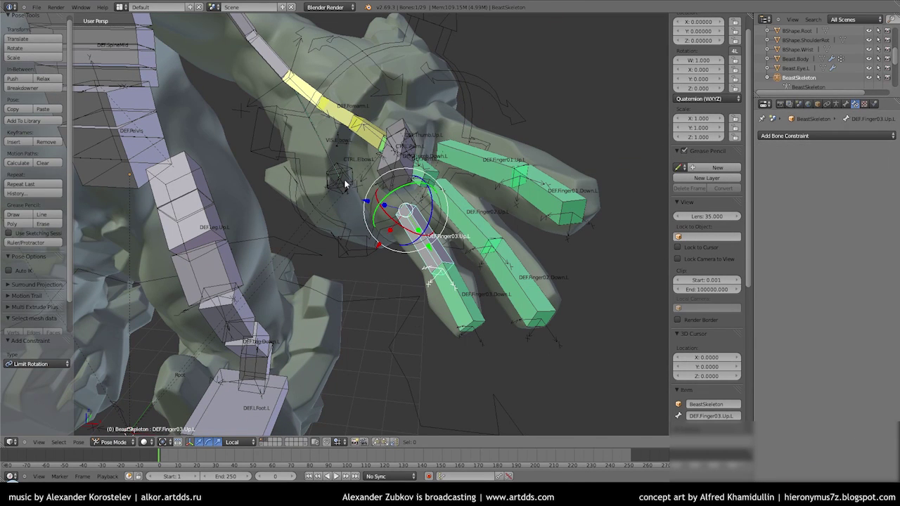
mouse_move(405, 210)
middle_mouse_down()
mouse_move(384, 92)
mouse_move(510, 128)
middle_mouse_up()
key("Tab")
right_click(382, 203)
Add a local-space Copy Rotation and a Limit Rotation constraint to DEF.Thumb.Down.L.
key("Tab")
middle_click_drag(436, 232, 383, 204)
right_click(391, 209, "shift")
key("ctrl+shift+c")
left_click(391, 209)
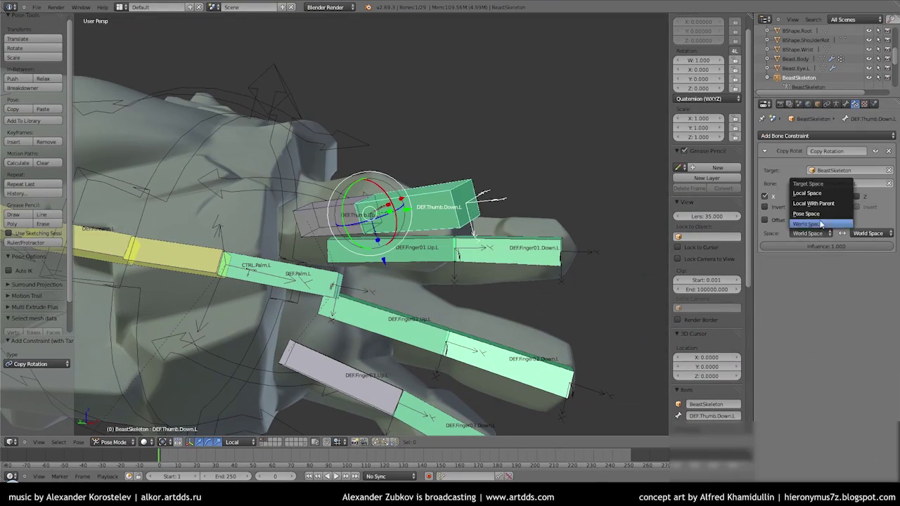
left_click(848, 223)
key("ctrl+z")
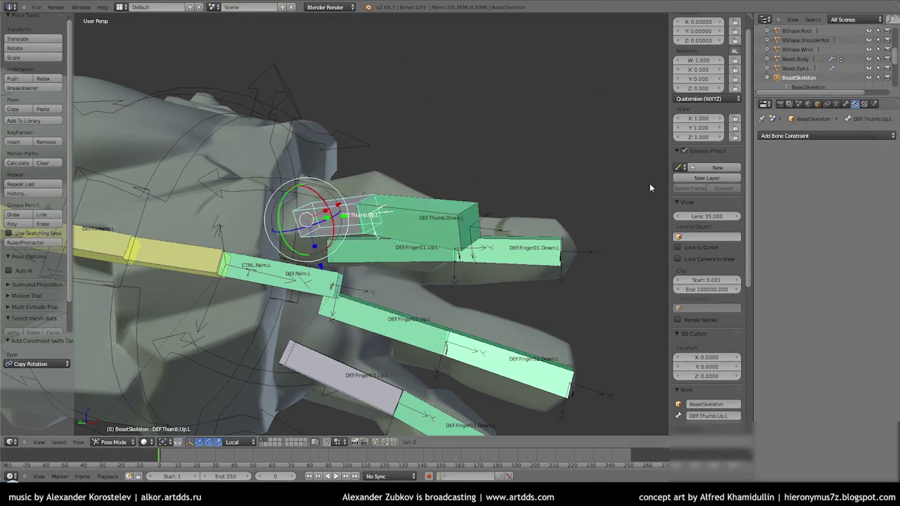
left_click(827, 135)
left_click(719, 206)
Test-rotate the upper thumb bone to check that the lower thumb follows.
right_click(392, 149)
mouse_move(393, 148)
middle_mouse_down()
mouse_move(421, 211)
mouse_move(392, 149)
mouse_move(449, 161)
mouse_move(494, 146)
middle_mouse_up()
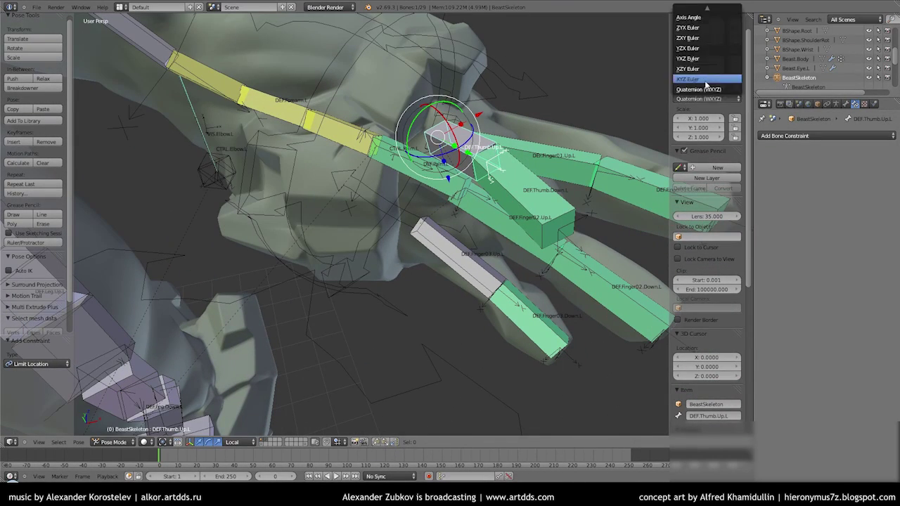
middle_click_drag(457, 176, 492, 169)
right_click(450, 171)
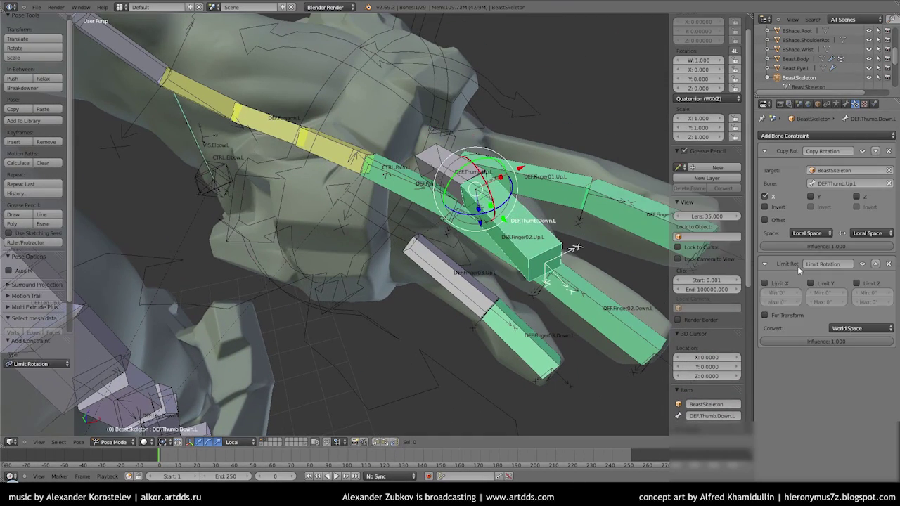
right_click(435, 163)
key("r")
mouse_move(294, 111)
middle_mouse_down()
mouse_move(394, 134)
mouse_move(360, 212)
mouse_move(333, 130)
mouse_move(359, 174)
middle_mouse_up()
scroll(337, 119, "down", 3)
scroll(406, 139, "up", 3)
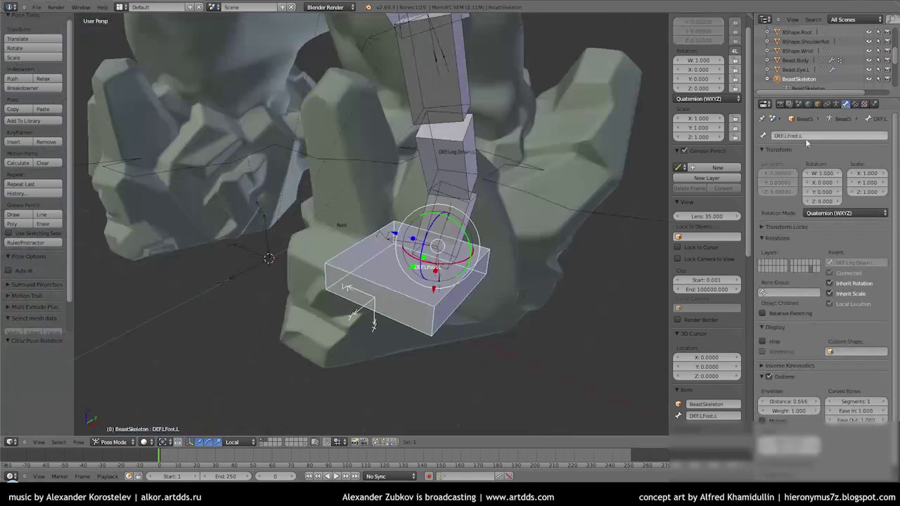
In Edit Mode, clear the foot's parent and snap the lower leg's tail onto it.
key("Tab")
mouse_move(421, 281)
middle_mouse_down()
mouse_move(366, 334)
mouse_move(424, 278)
mouse_move(426, 256)
middle_mouse_up()
key("alt+p")
left_click(414, 295)
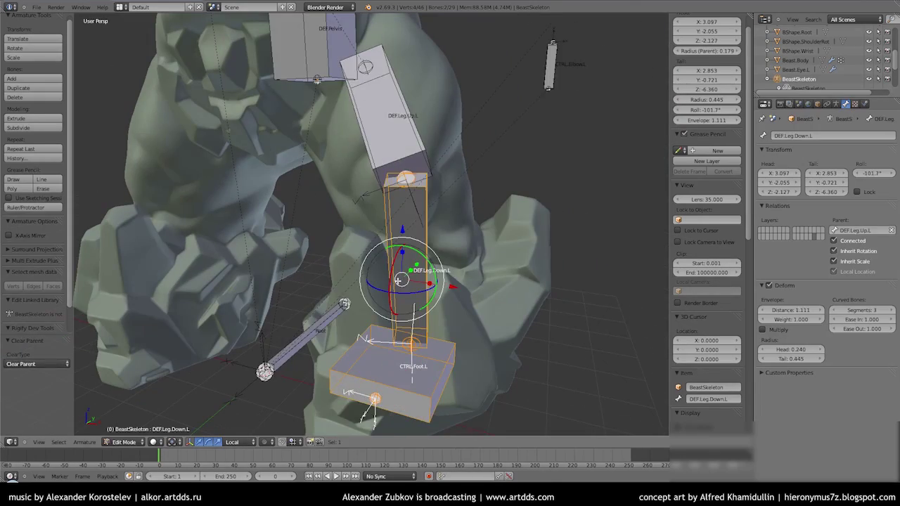
key("Tab")
Add an IK constraint to DEF.Leg.Down.L targeting CTRL.Foot.L with chain length 2.
key("shift+ctrl+c")
left_click(482, 260)
mouse_move(482, 260)
middle_mouse_down()
mouse_move(471, 330)
mouse_move(400, 316)
mouse_move(415, 282)
mouse_move(390, 234)
middle_mouse_up()
key("Escape")
right_click(376, 280)
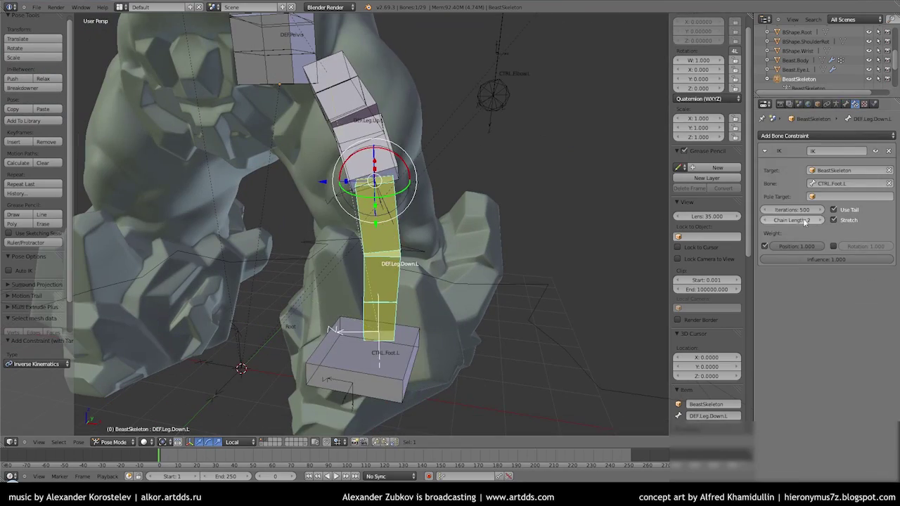
right_click(386, 268)
mouse_move(322, 290)
middle_mouse_down()
mouse_move(378, 333)
mouse_move(455, 287)
middle_mouse_up()
right_click(401, 274)
middle_click_drag(400, 275, 385, 243)
key("shift+s")
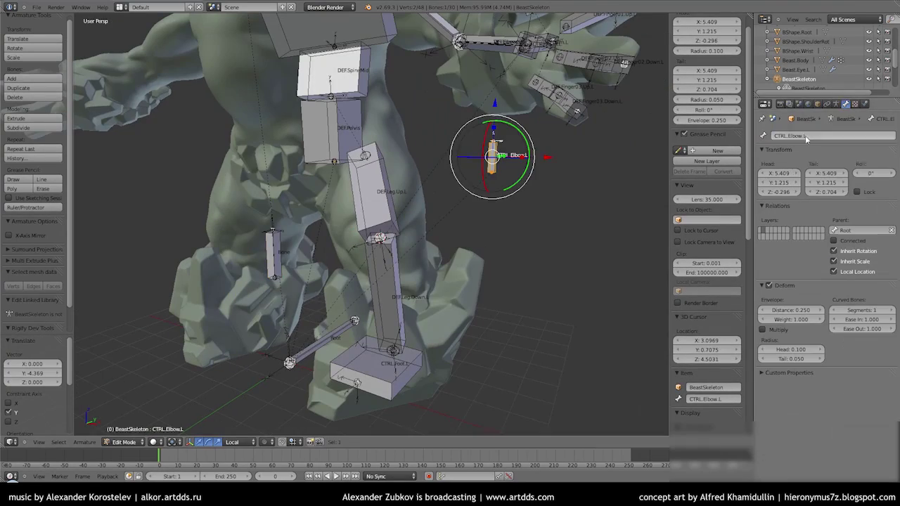
Parent the new control bone to the Root bone, keeping offset.
mouse_move(274, 281)
middle_mouse_down()
mouse_move(303, 310)
mouse_move(304, 252)
middle_mouse_up()
right_click(303, 309, "shift")
key("ctrl+p")
left_click(285, 313)
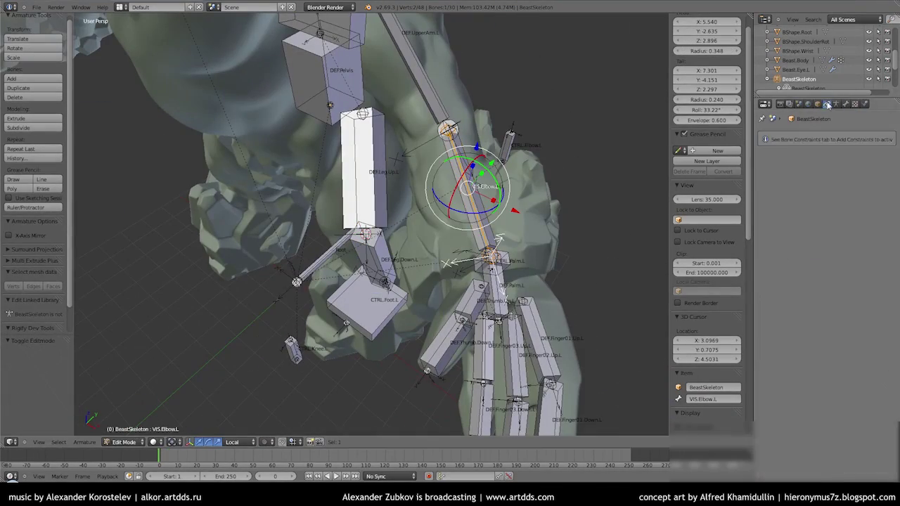
Snap VIS.Knee.L to the 3D cursor and reset its Stretch To (CTRL.Knee.L) length.
left_click(845, 104)
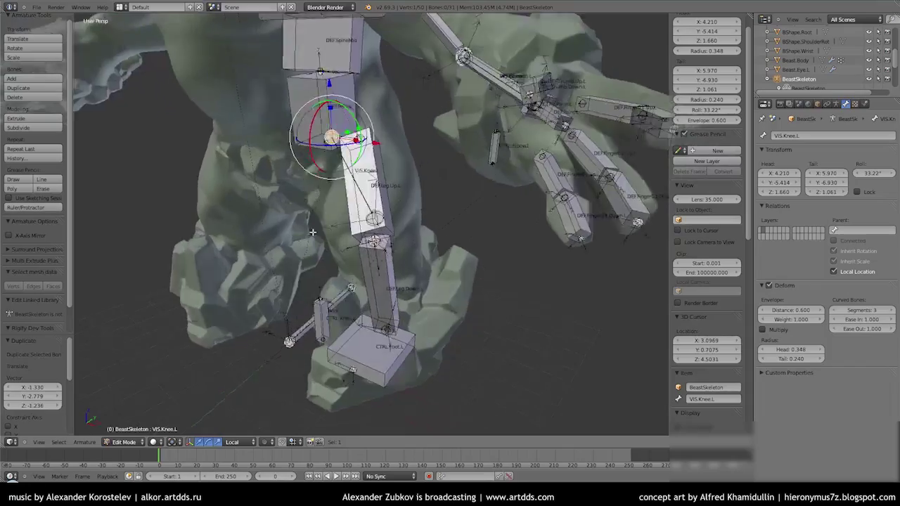
key("shift+s")
left_click(296, 198)
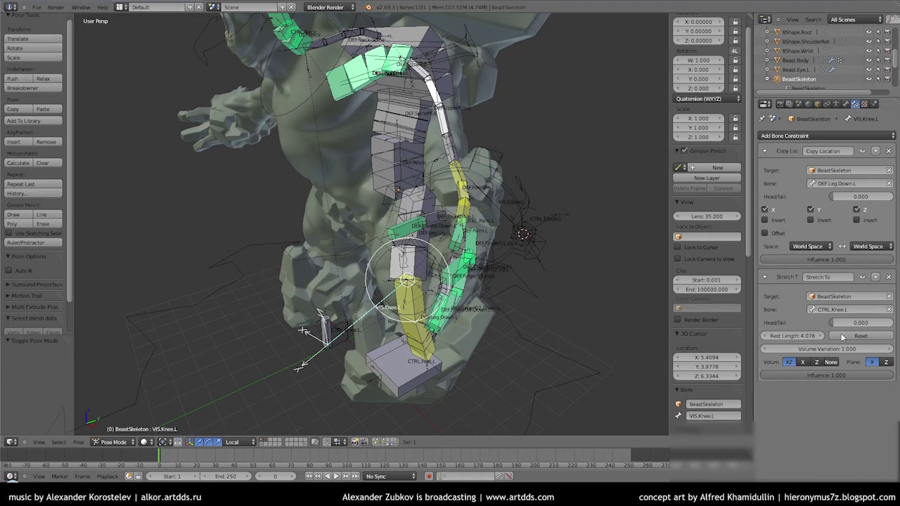
left_click(843, 336)
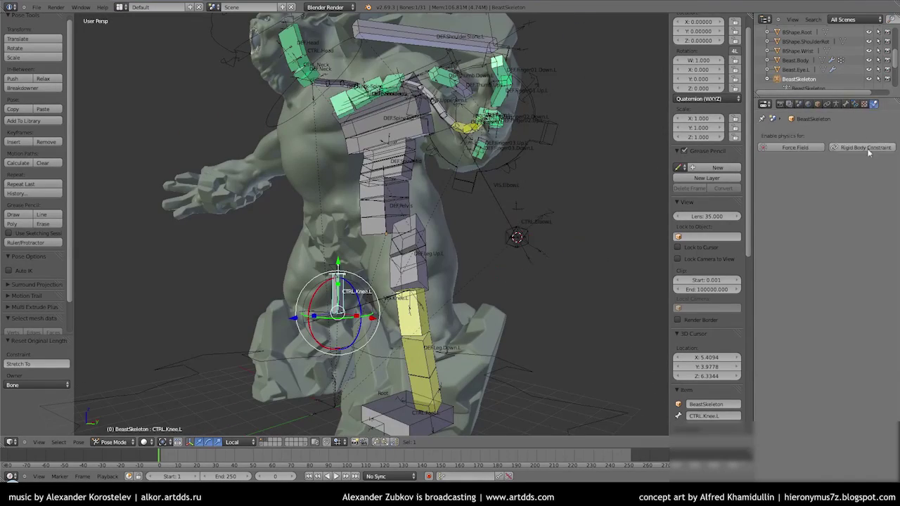
left_click(846, 103)
Deselect all, then select the foot control bone together with the Root bone.
key("a")
mouse_move(535, 305)
middle_mouse_down()
mouse_move(504, 276)
mouse_move(531, 236)
mouse_move(542, 197)
middle_mouse_up()
scroll(539, 283, "down", 2)
right_click(539, 284)
scroll(491, 303, "up", 1)
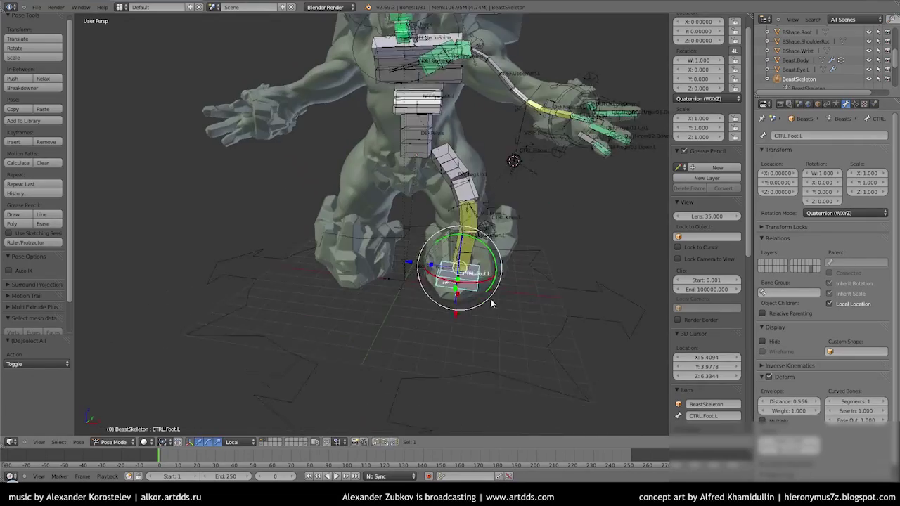
middle_click_drag(491, 304, 450, 281)
scroll(436, 302, "up", 3)
right_click(418, 329, "shift")
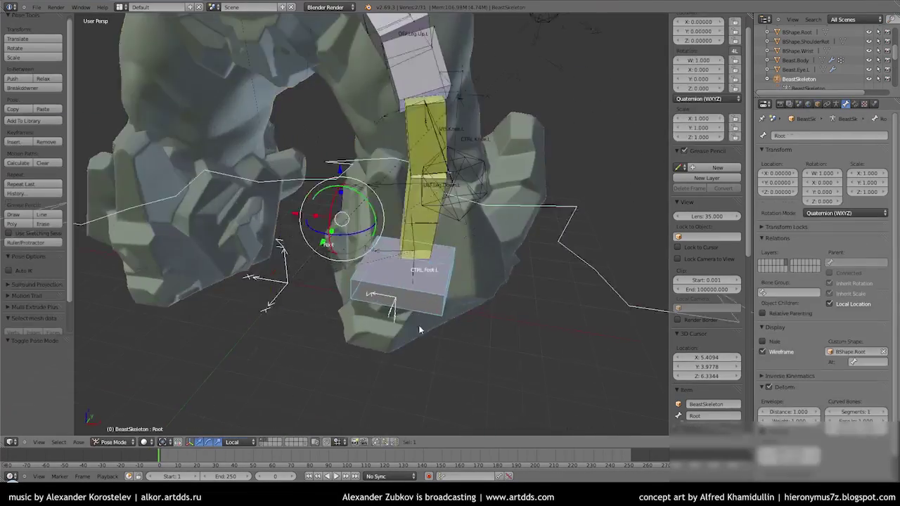
scroll(419, 329, "up", 2)
Edit the Beast.Body mesh isolated in local view, zoomed in on the foot base.
key("Tab")
key("KP_Divide")
scroll(422, 282, "up", 4)
mouse_move(429, 269)
middle_mouse_down()
mouse_move(422, 239)
mouse_move(279, 315)
mouse_move(253, 233)
middle_mouse_up()
scroll(375, 251, "up", 3)
Select the foot's base edge loop and separate it into its own object, Beast.Body.001.
right_click(278, 315, "alt+shift")
right_click(253, 274, "alt+shift")
scroll(267, 263, "down", 3)
key("p")
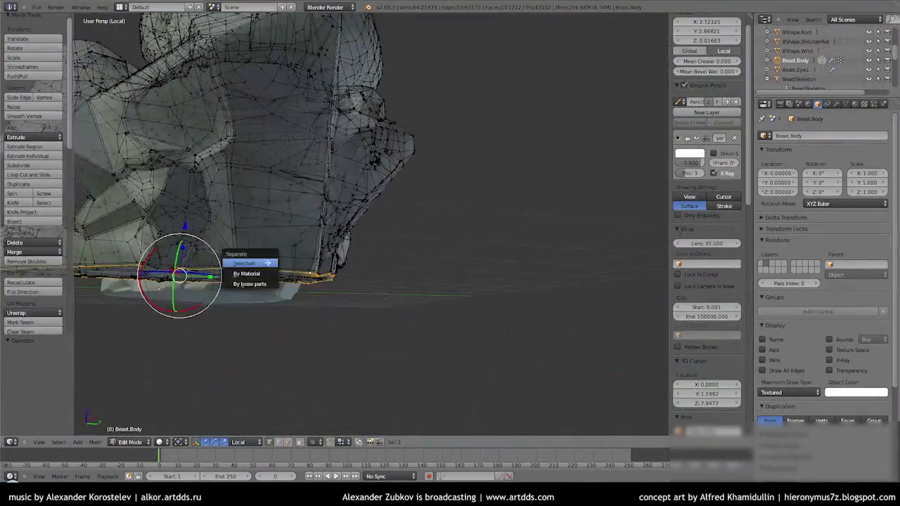
left_click(268, 263)
scroll(352, 316, "down", 3)
middle_click_drag(422, 356, 363, 261)
Enter Edit Mode on the new outline and scale it out around the foot.
key("Tab")
left_click(97, 442)
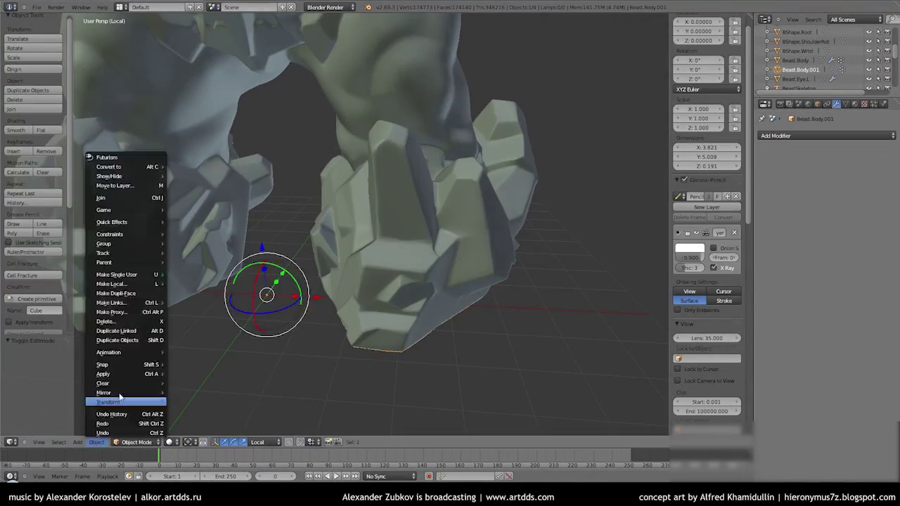
key("Escape")
middle_click_drag(281, 282, 316, 268)
left_click(96, 442)
key("Escape")
key("Tab")
key("s")
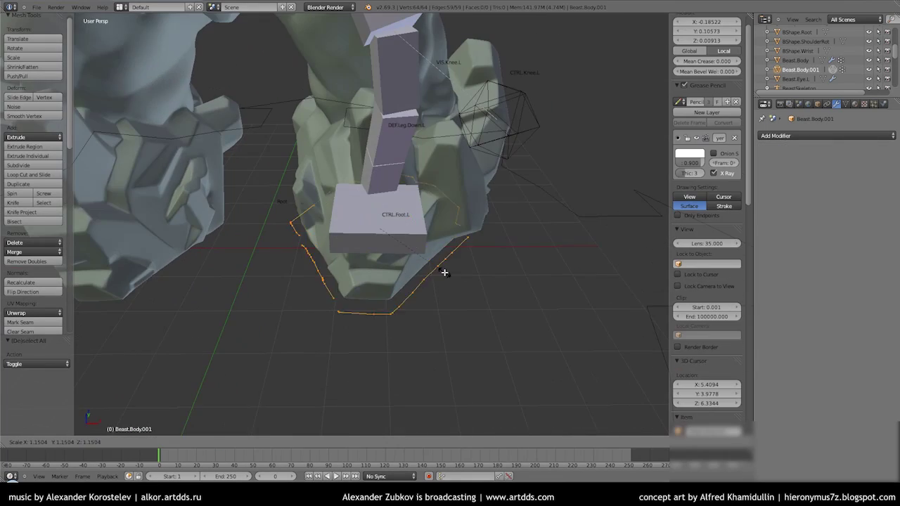
left_click(444, 272)
Simplify the outline: join two vertices with an edge, Edge Collapse extras, and dissolve vertices.
scroll(445, 272, "up", 3)
right_click(287, 245)
right_click(381, 342, "shift")
key("f")
key("x")
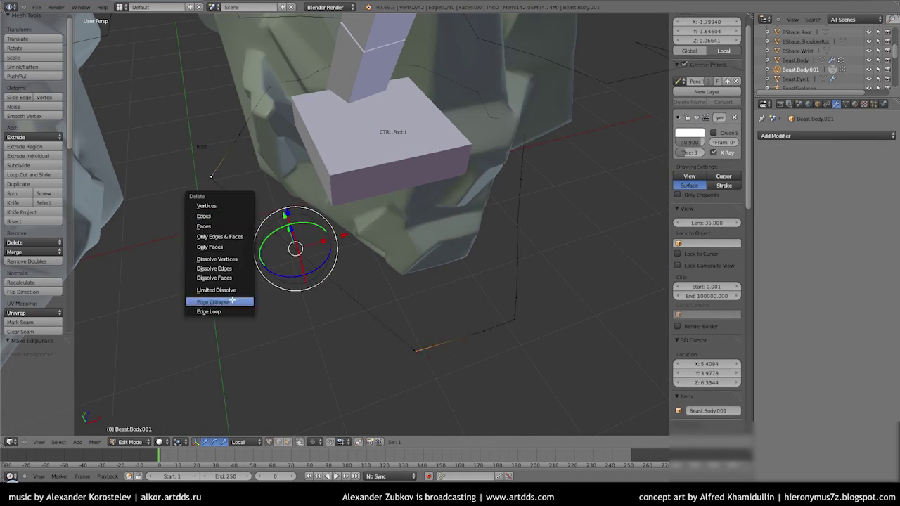
left_click(232, 301)
mouse_move(232, 301)
middle_mouse_down()
mouse_move(410, 287)
mouse_move(522, 253)
mouse_move(540, 284)
mouse_move(500, 308)
middle_mouse_up()
key("ctrl+x")
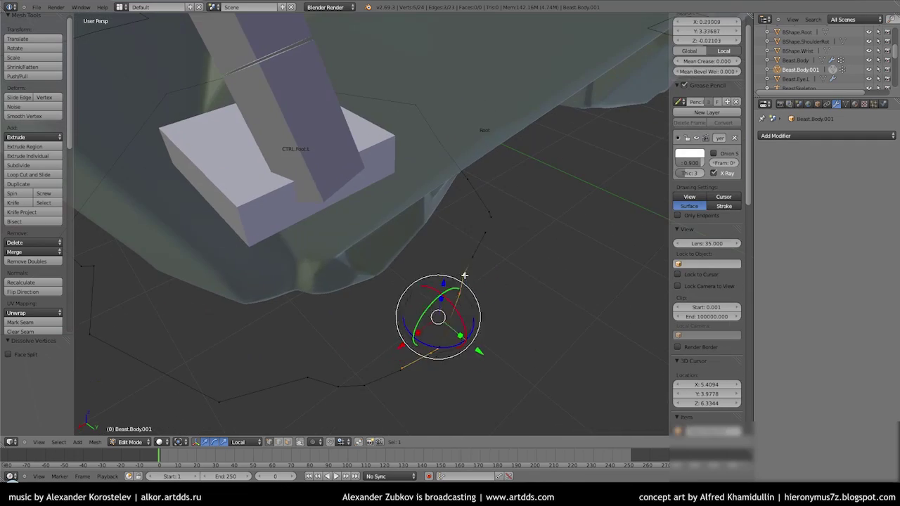
middle_click_drag(464, 275, 368, 305)
scroll(368, 305, "down", 2)
Shrink the whole outline to 0.895 and leave Edit Mode.
key("a")
key("s")
left_click(382, 325)
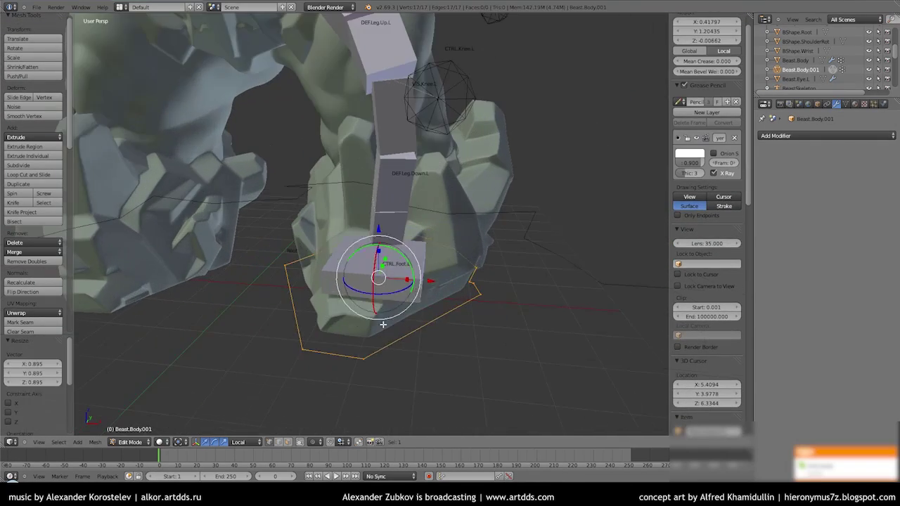
key("Tab")
scroll(477, 339, "down", 3)
mouse_move(437, 345)
middle_mouse_down()
mouse_move(525, 327)
mouse_move(393, 337)
mouse_move(384, 355)
middle_mouse_up()
Put the armature in Pose Mode, then edit Beast.Body.001 in Front Ortho view to level it with the foot base.
right_click(525, 328)
key("ctrl+Tab")
key("ctrl+Tab")
right_click(441, 319)
key("Tab")
key("KP_1")
key("KP_5")
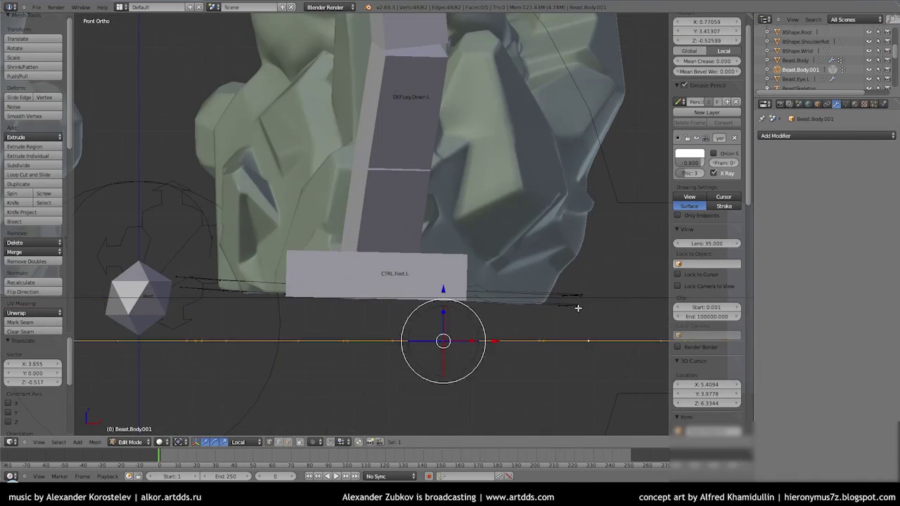
Duplicate the pelvis bone in the armature's Edit Mode and resize the copy.
key("Tab")
middle_click_drag(620, 301, 388, 240)
key("KP_Decimal")
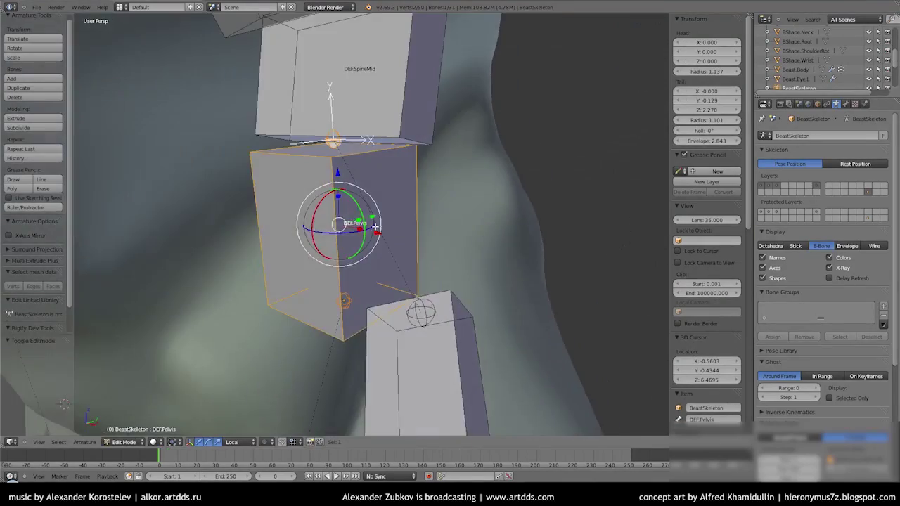
key("Tab")
key("KP_3")
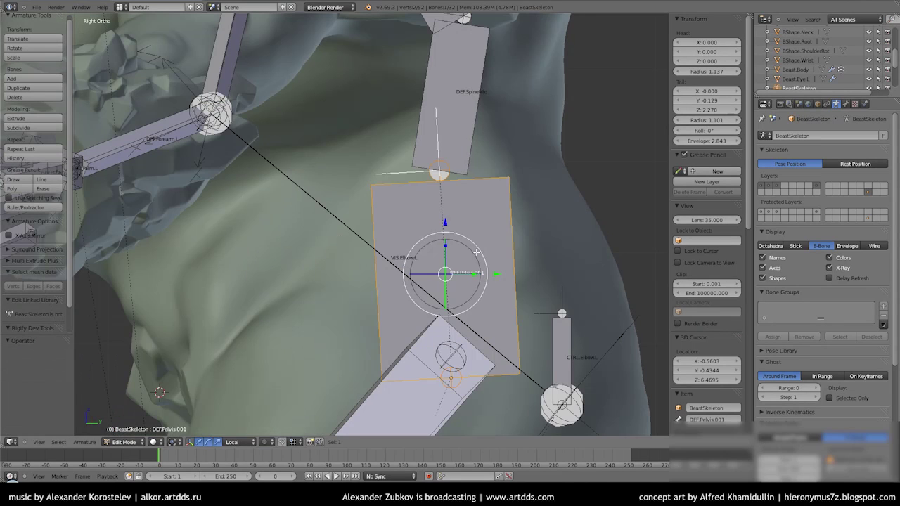
middle_click_drag(517, 378, 375, 232)
key("ctrl+alt+s")
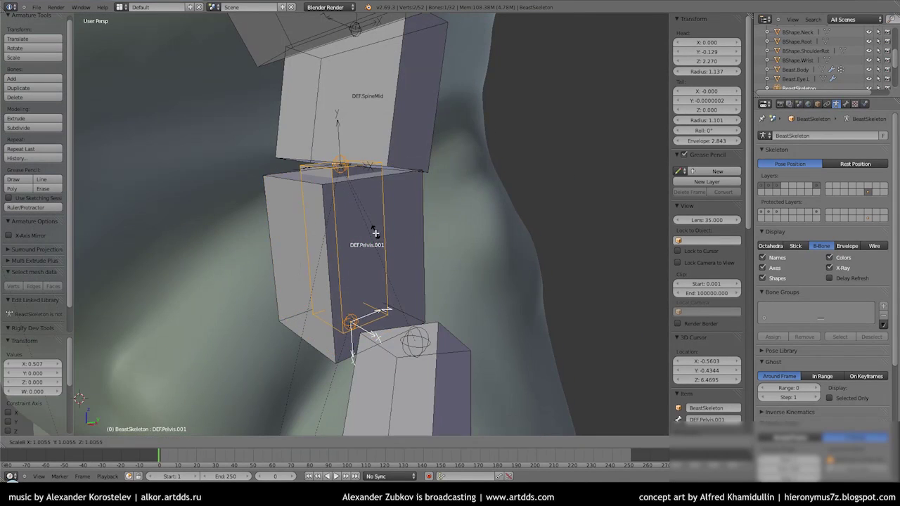
left_click(453, 231)
middle_click_drag(454, 231, 493, 267)
Rename the pelvis copy DEF.Pelvis.001 to CTRL.Pelvis in Bone properties.
left_click(845, 104)
double_click(835, 135)
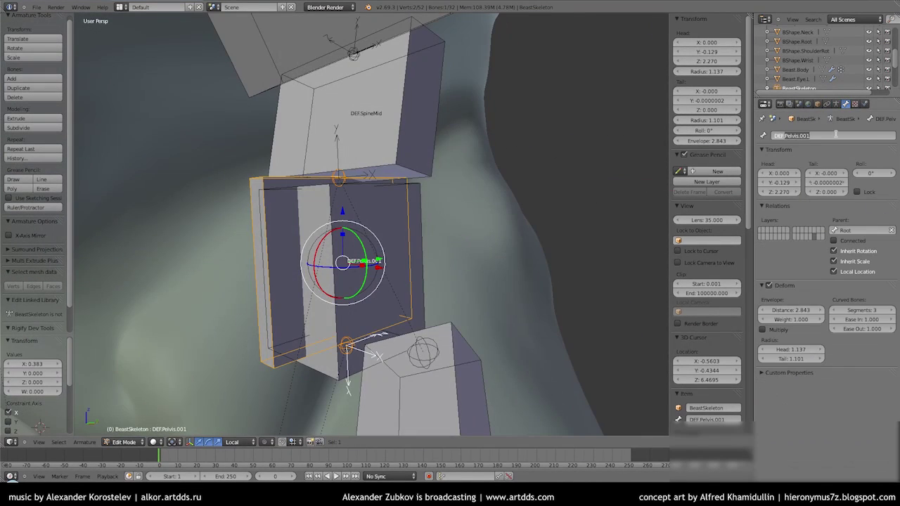
key("BackSpace")
key("BackSpace")
key("BackSpace")
key("Return")
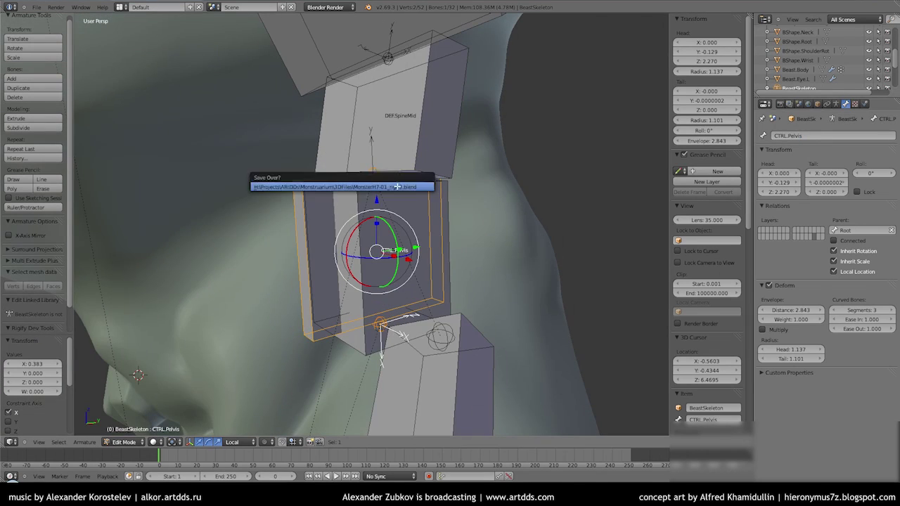
Select the DEF.Pelvis bone and switch the armature to Pose Mode.
key("a")
scroll(262, 186, "up", 4)
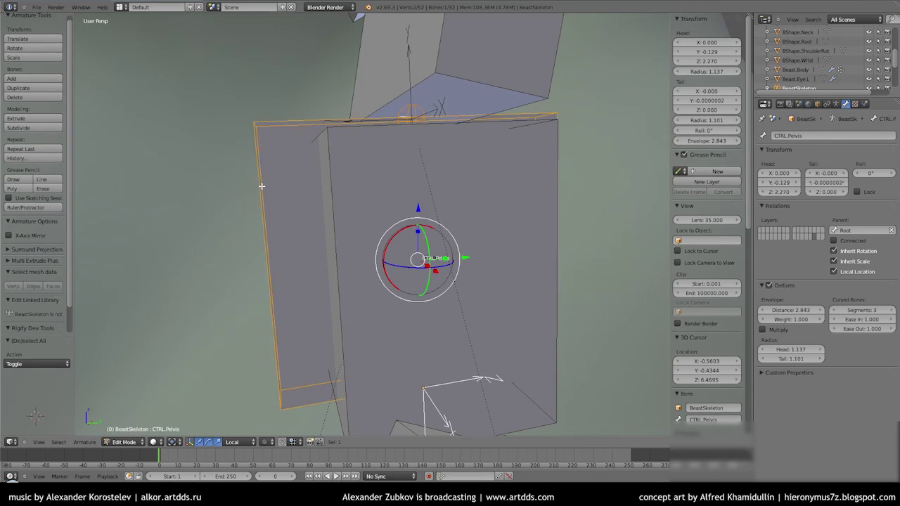
middle_click_drag(551, 293, 224, 255)
right_click(224, 255)
scroll(333, 194, "down", 5)
key("Tab")
key("Tab")
scroll(301, 272, "up", 2)
key("ctrl+Tab")
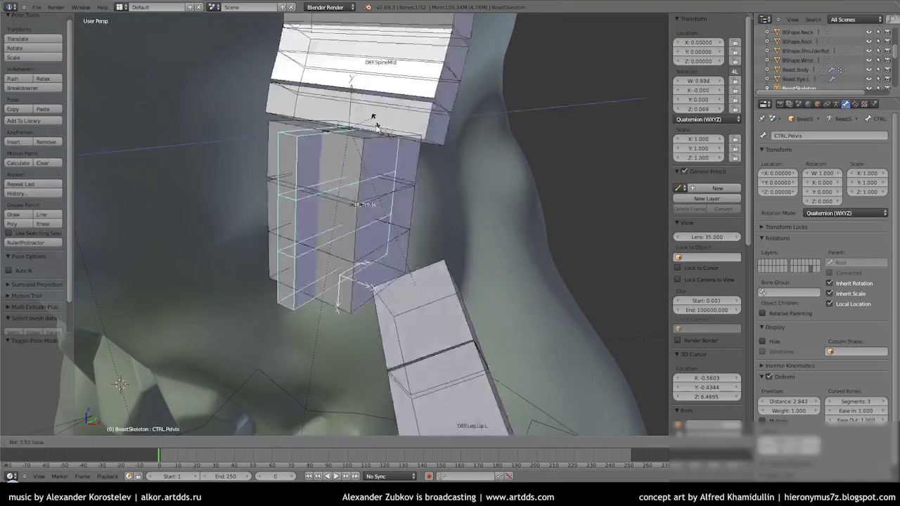
scroll(401, 195, "down", 4)
scroll(354, 204, "up", 3)
scroll(379, 219, "up", 2)
Test-move the Root bone, cancel, then select and frame the DEF.SpineMid bone.
middle_click_drag(380, 219, 422, 225)
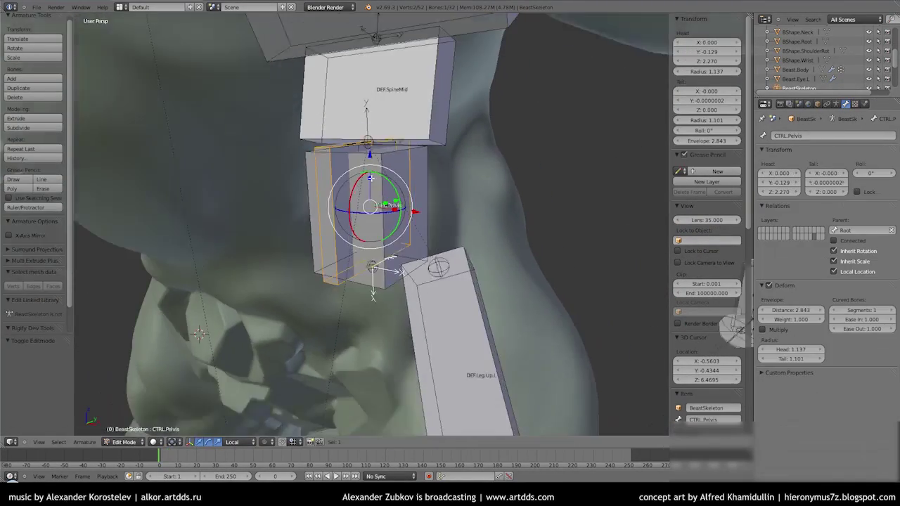
scroll(448, 228, "down", 4)
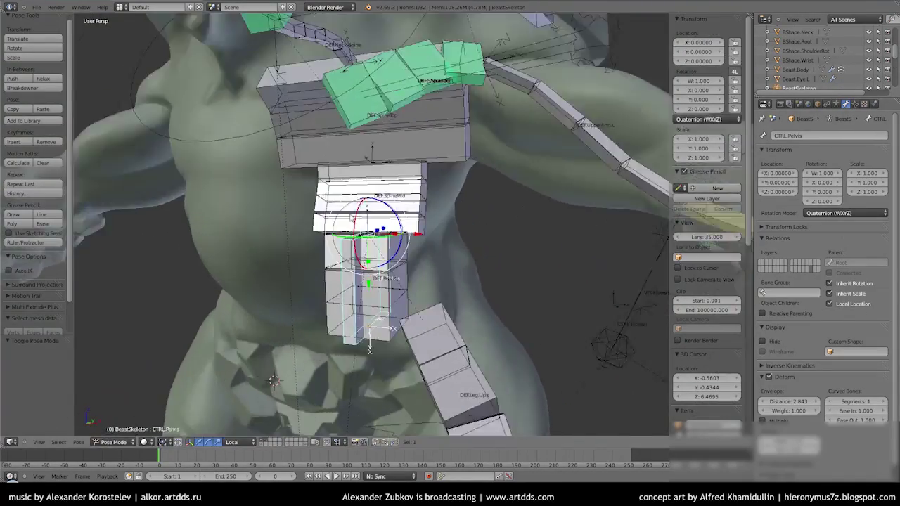
scroll(448, 228, "down", 4)
right_click(464, 303)
key("g")
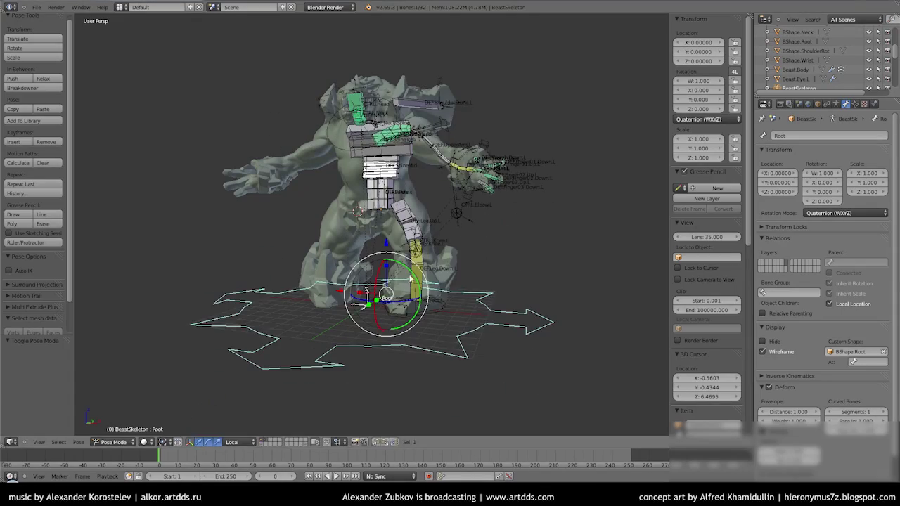
key("Escape")
scroll(368, 193, "up", 5)
scroll(447, 166, "down", 8)
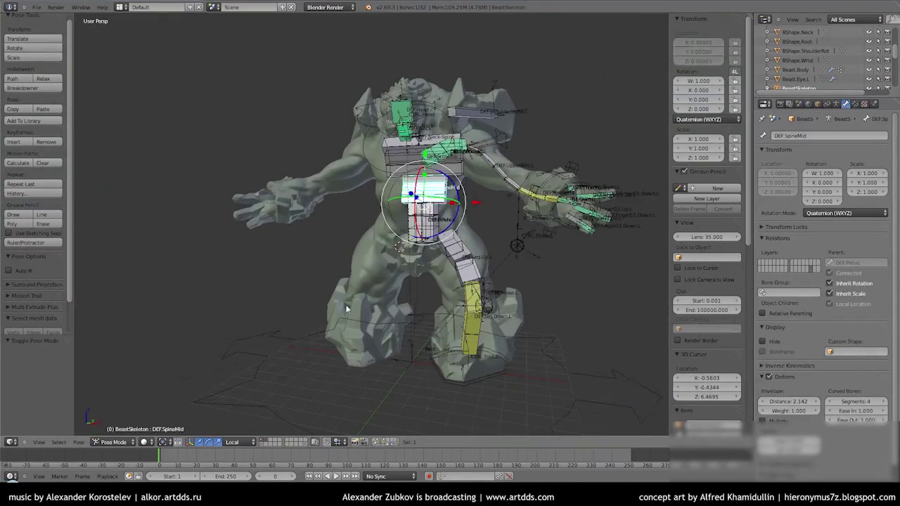
right_click(421, 191)
key("KP_Decimal")
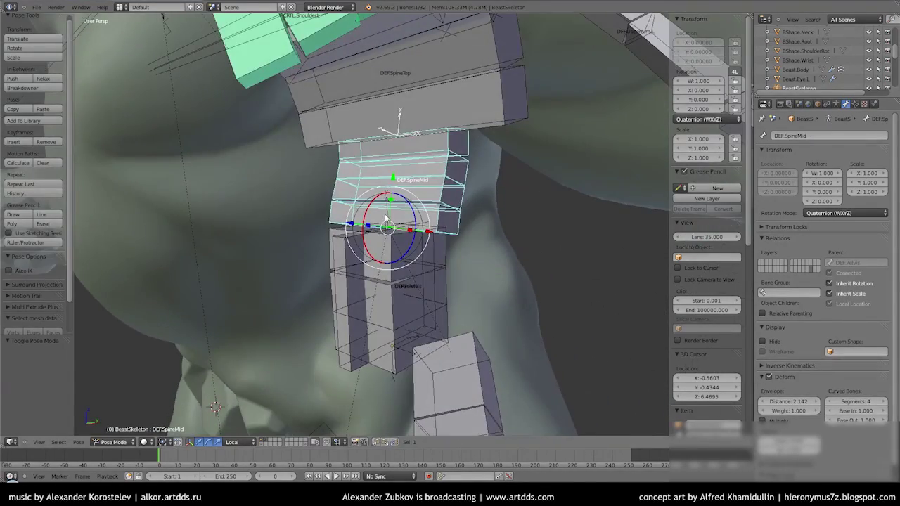
scroll(415, 226, "up", 3)
scroll(366, 236, "down", 5)
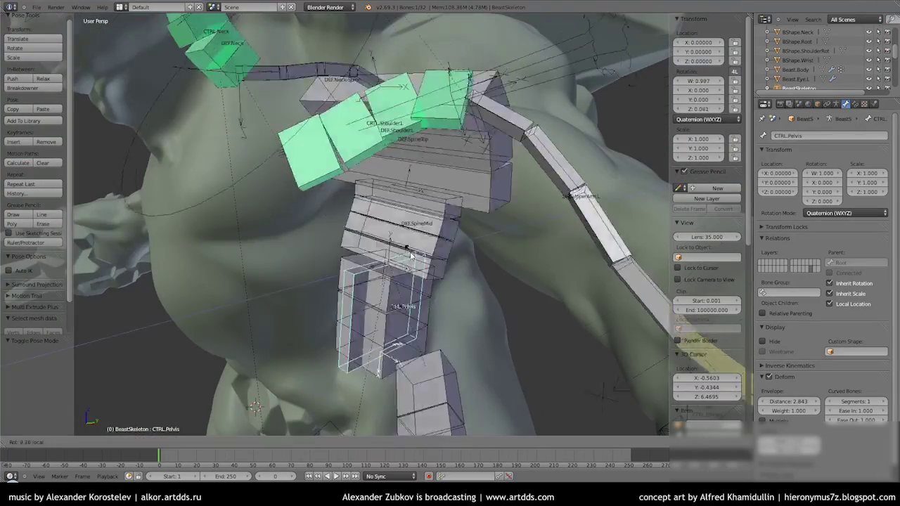
Back in Edit Mode, add a new bone at the 3D cursor.
key("Tab")
key("KP_Decimal")
scroll(269, 253, "down", 5)
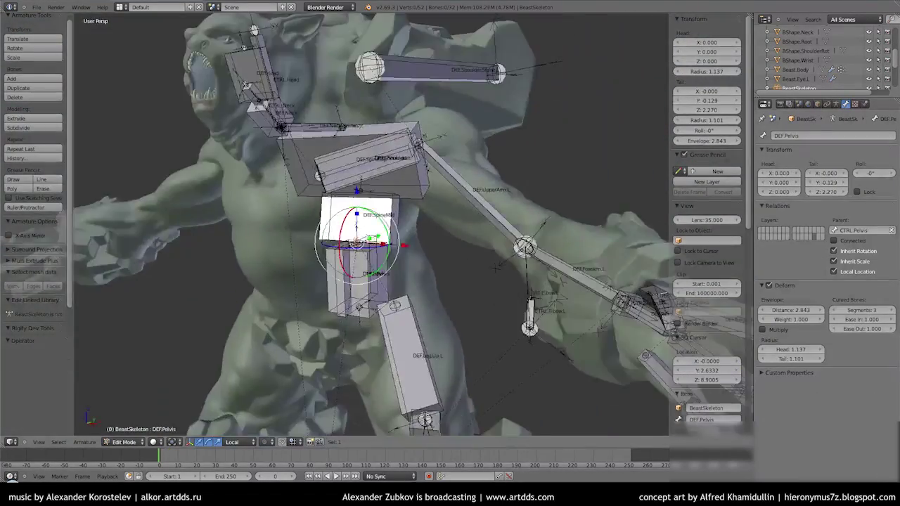
key("shift+a")
scroll(385, 420, "up", 5)
Inspect the pelvis bones, selecting CTRL.Pelvis and framing DEF.Pelvis.
right_click(355, 199)
middle_click_drag(355, 199, 390, 199)
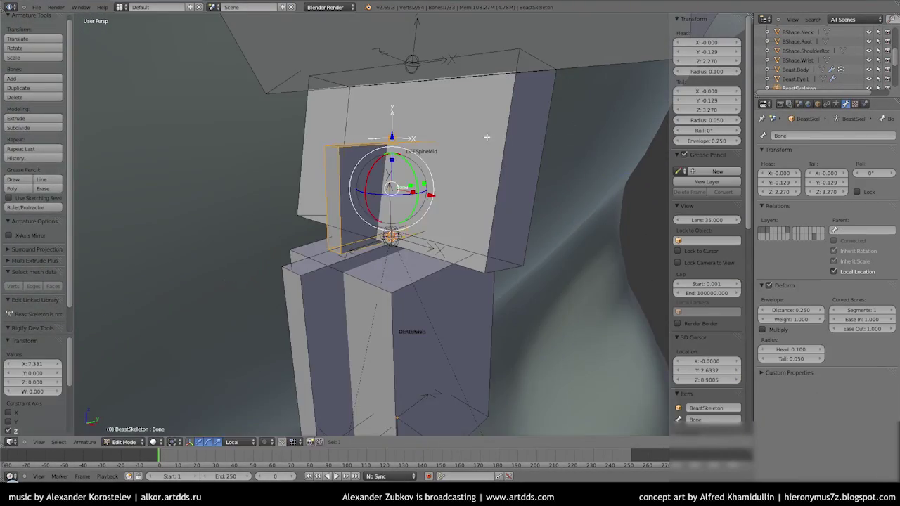
middle_click_drag(486, 137, 513, 126)
right_click(335, 254)
middle_click_drag(334, 254, 265, 234)
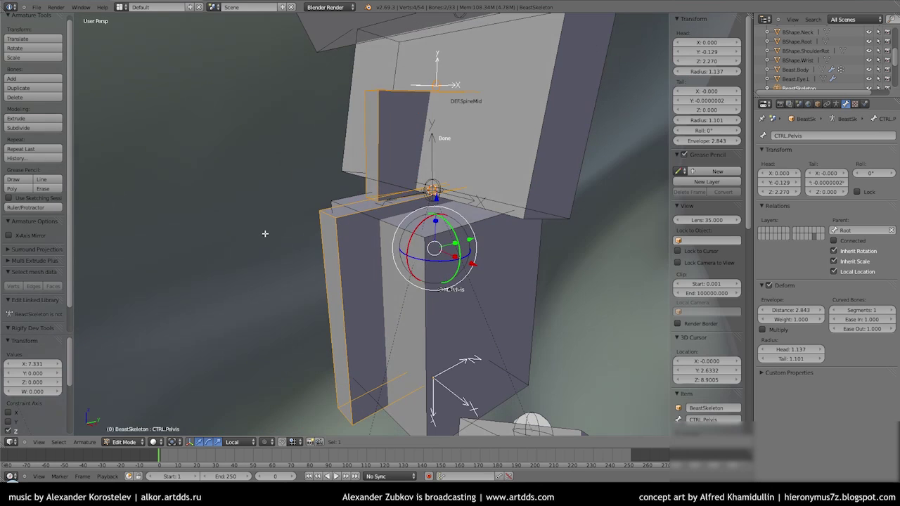
middle_click_drag(418, 39, 361, 187)
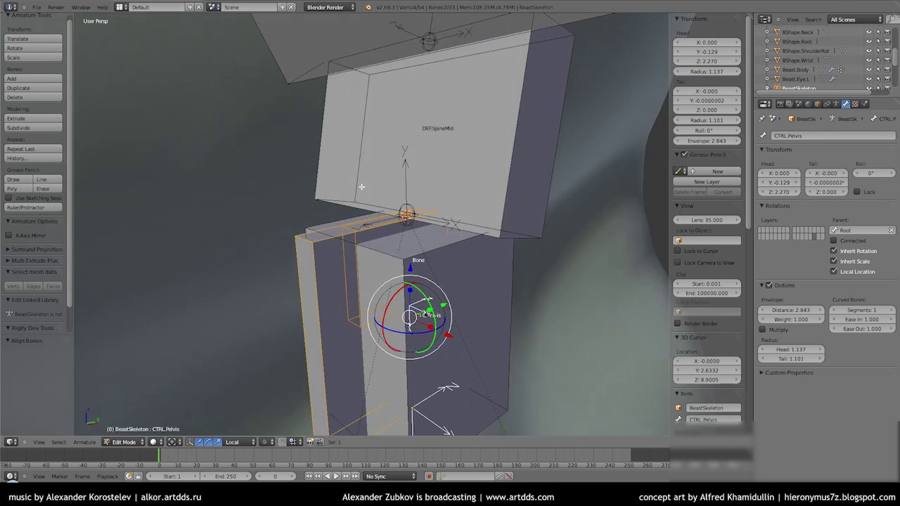
middle_click_drag(464, 170, 345, 263)
right_click(345, 263)
key("KP_Decimal")
middle_click_drag(380, 295, 348, 216)
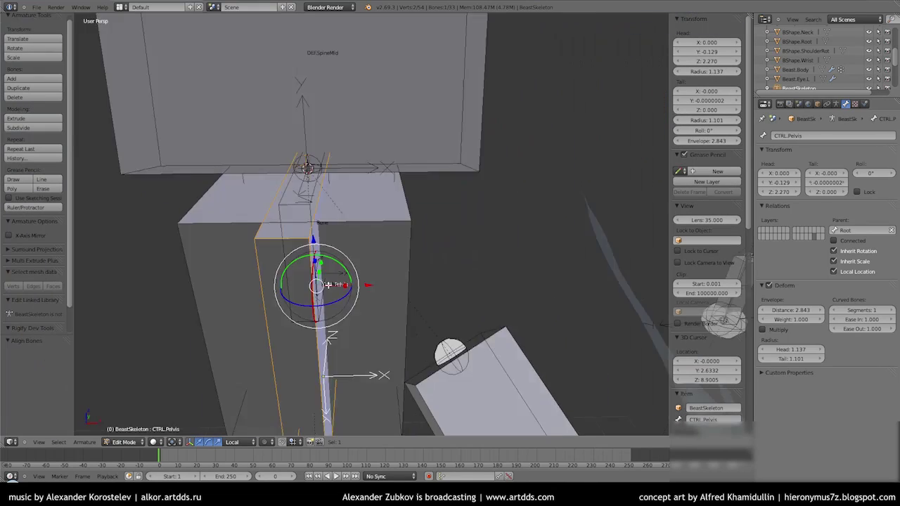
Enlarge the new bone and name it CTRL.SpinePlevis.
right_click(348, 216)
key("ctrl+alt+s")
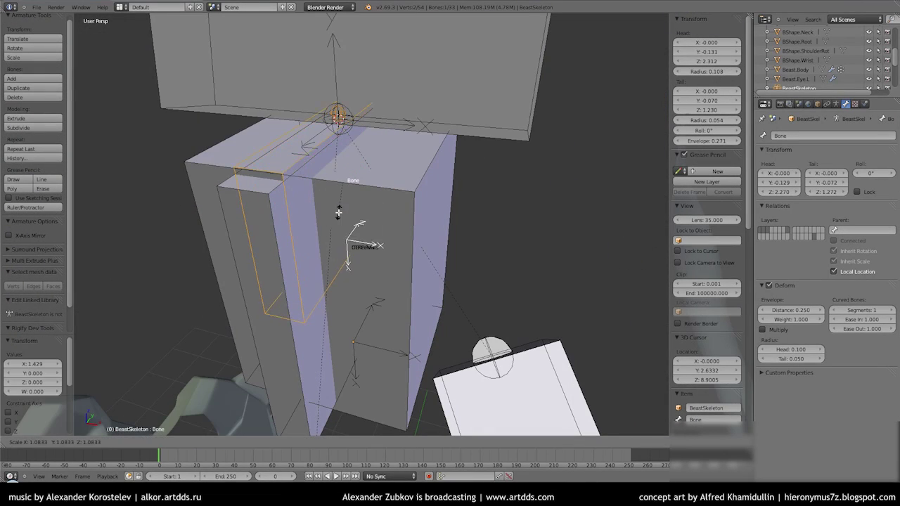
left_click(802, 132)
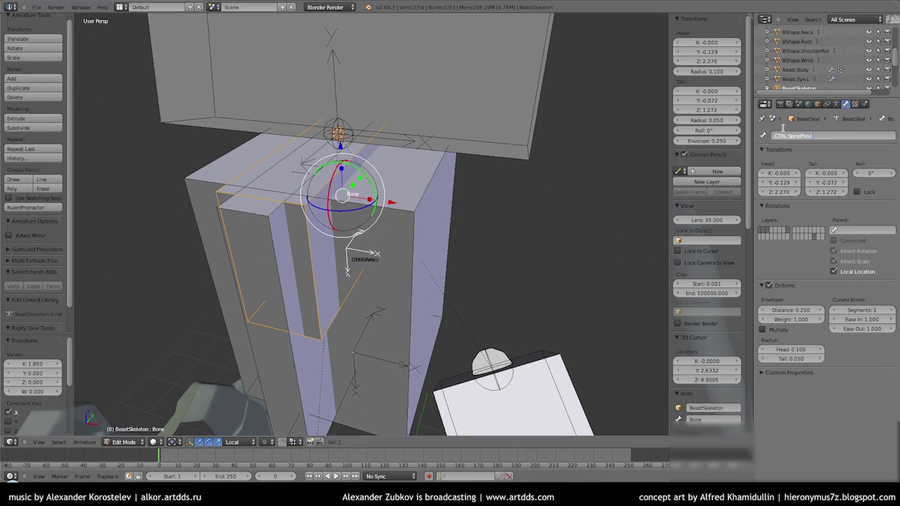
key("Return")
Parent DEF.SpineMid to CTRL.SpinePlevis with Keep Offset.
mouse_move(393, 211)
middle_mouse_down()
mouse_move(366, 169)
mouse_move(520, 123)
mouse_move(412, 159)
mouse_move(403, 201)
middle_mouse_up()
right_click(367, 169)
key("ctrl+p")
left_click(520, 123)
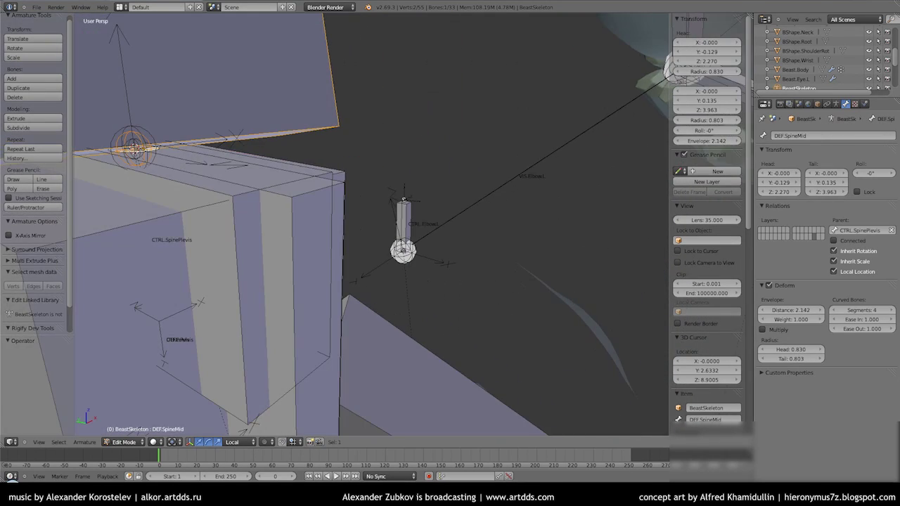
Test-move CTRL.SpinePlevis in Pose Mode, cancel, and reselect it back in Edit Mode.
mouse_move(331, 172)
middle_mouse_down()
mouse_move(291, 124)
mouse_move(363, 180)
middle_mouse_up()
key("ctrl+Tab")
right_click(291, 124)
key("g")
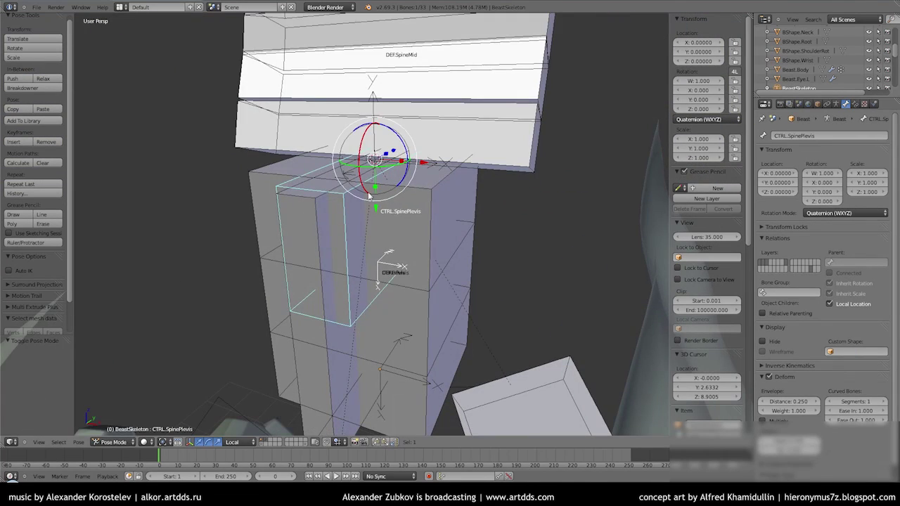
key("Escape")
key("Tab")
mouse_move(397, 173)
middle_mouse_down()
mouse_move(388, 219)
mouse_move(543, 250)
middle_mouse_up()
right_click(389, 220)
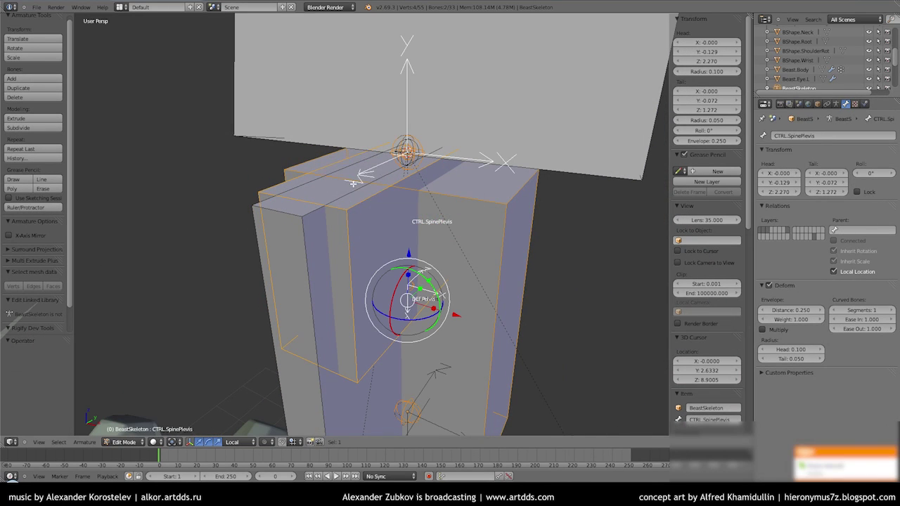
In Pose Mode, add a Copy Location constraint to CTRL.SpinePlevis.
key("Tab")
key("ctrl+shift+c")
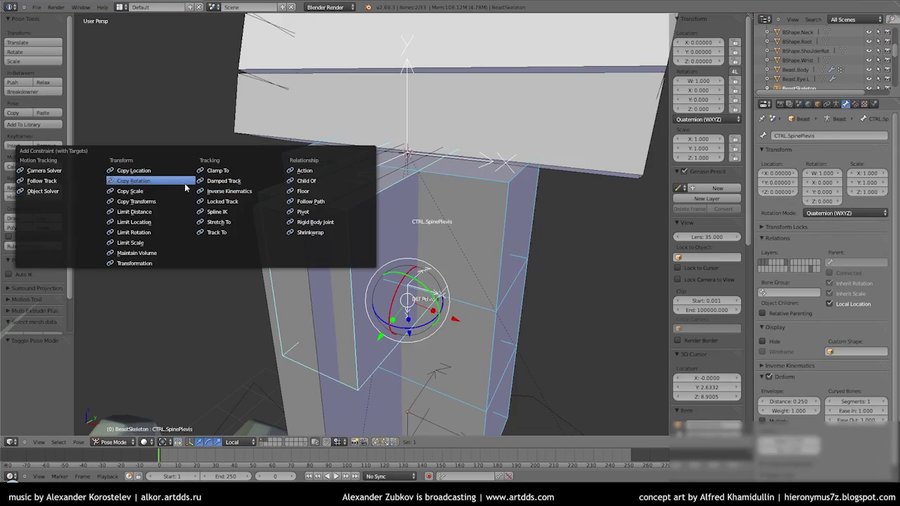
middle_click_drag(156, 178, 375, 224)
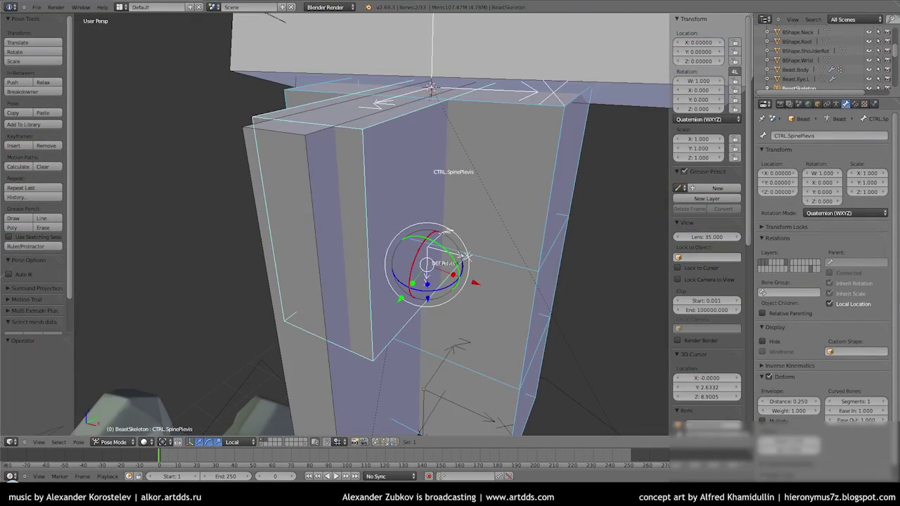
scroll(366, 172, "down", 8)
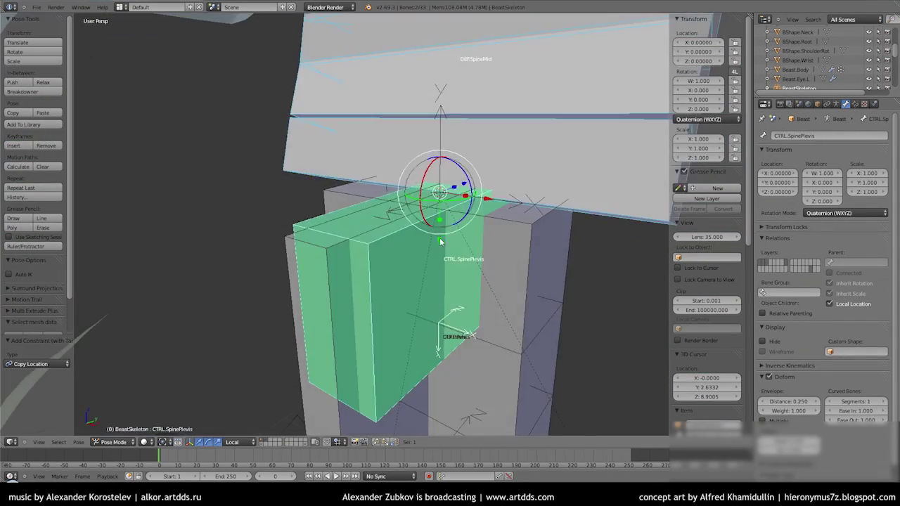
right_click(371, 210)
right_click(370, 210)
scroll(371, 209, "up", 2)
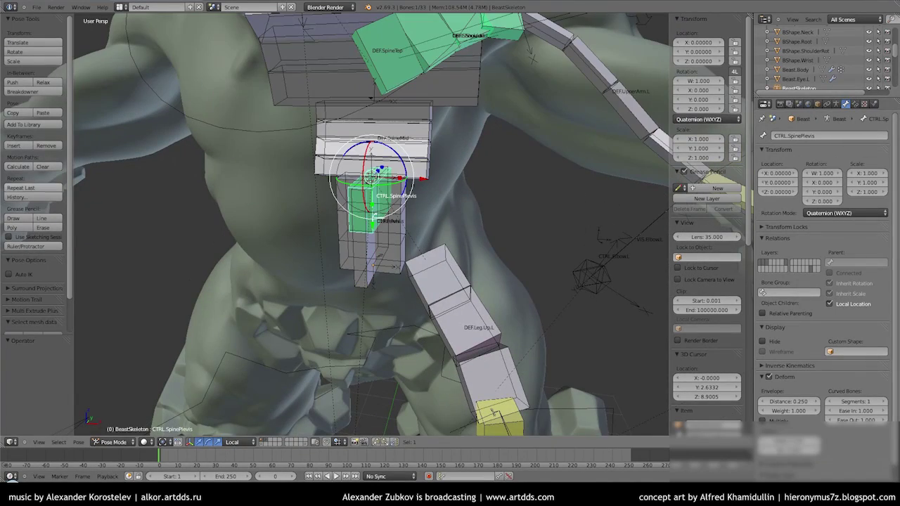
right_click(371, 209)
scroll(370, 209, "up", 2)
scroll(371, 210, "up", 2)
scroll(323, 239, "up", 2)
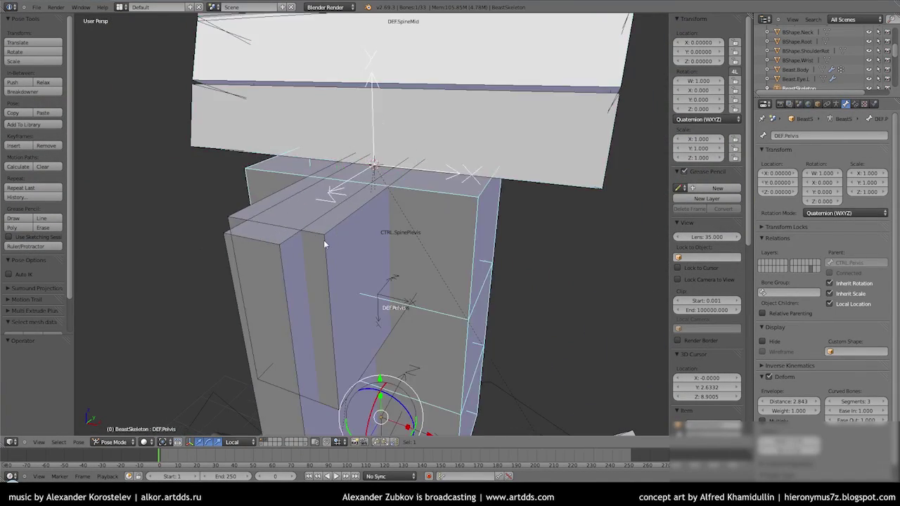
scroll(324, 240, "up", 2)
key("ctrl+shift+c")
left_click(225, 167)
Make the Copy Location follow DEF.Pelvis's tail and test moving CTRL.SpinePlevis.
key("KP_1")
right_click(397, 340)
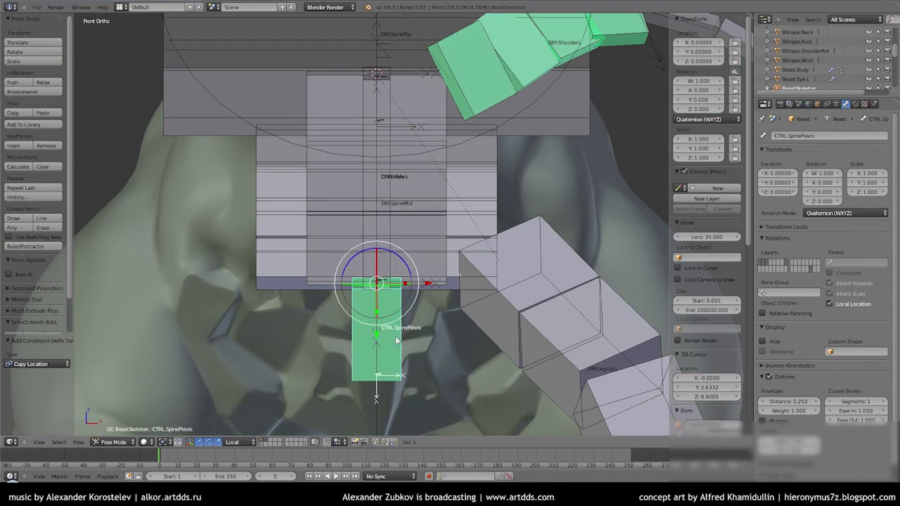
left_click(854, 103)
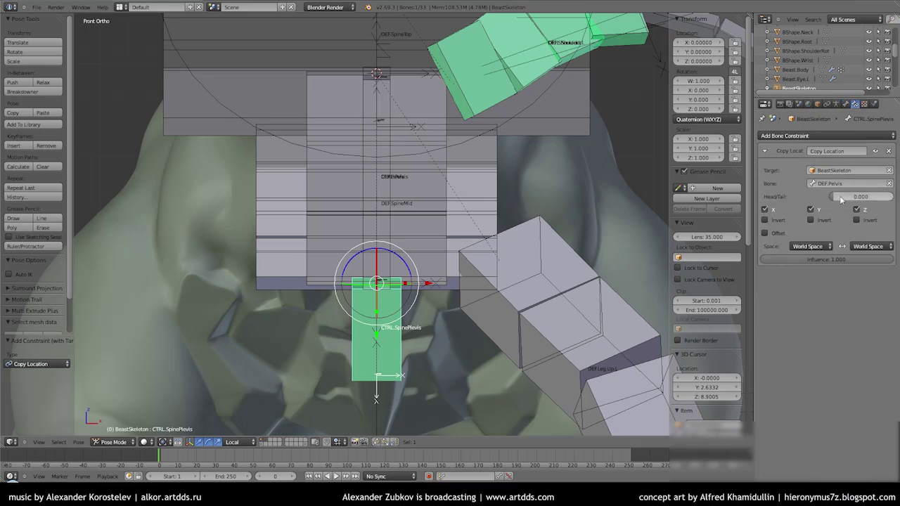
middle_click_drag(393, 295, 366, 256)
right_click(367, 257)
right_click_drag(366, 257, 369, 230)
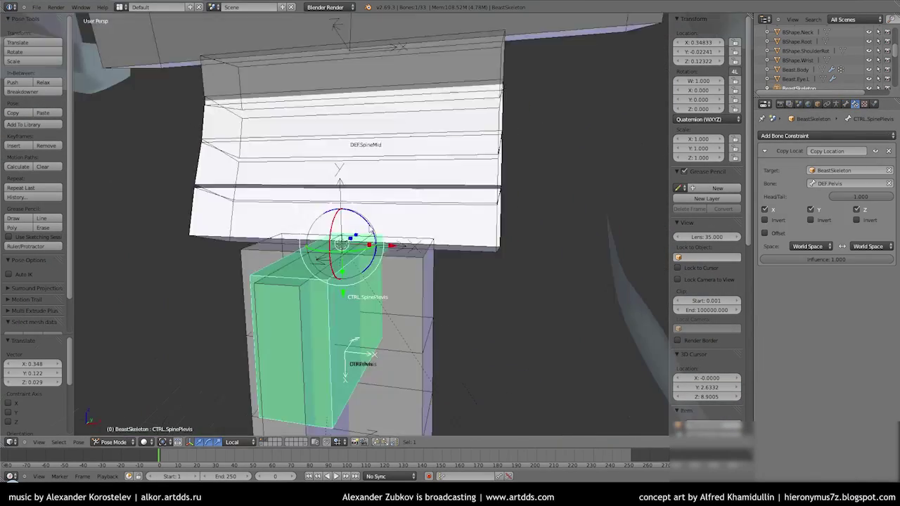
right_click(367, 235)
mouse_move(366, 234)
middle_mouse_down()
mouse_move(363, 305)
mouse_move(328, 325)
mouse_move(361, 225)
middle_mouse_up()
Add a Copy Rotation constraint from CTRL.Pelvis and test a local Z rotation of about -30°.
right_click(362, 224, "shift")
key("ctrl+shift+c")
left_click(421, 321)
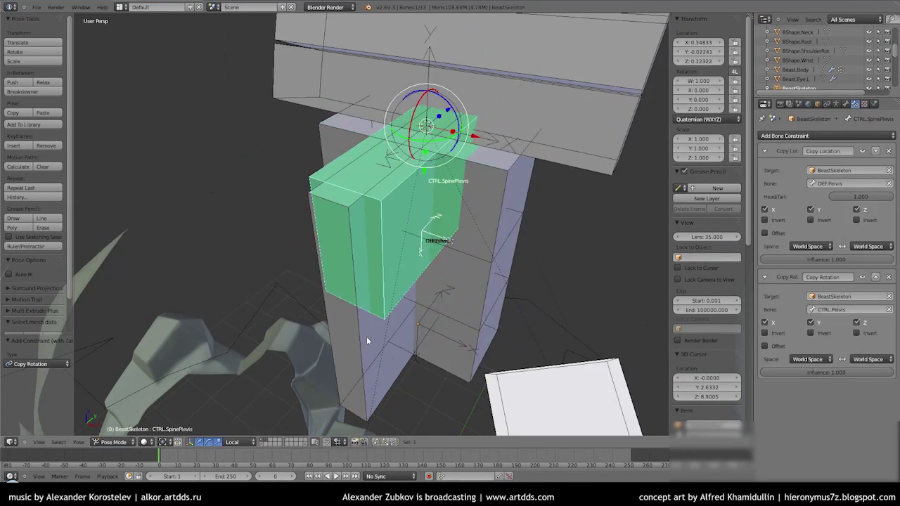
right_click(392, 217)
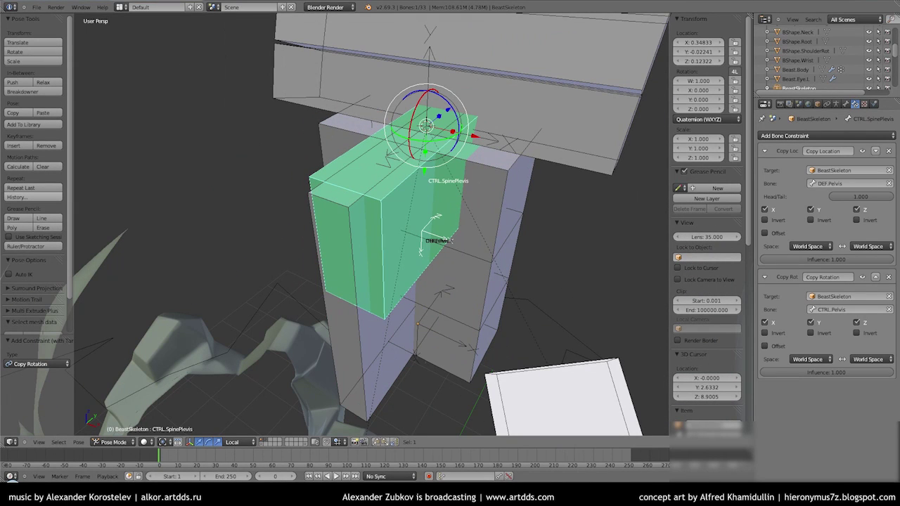
key("r")
key("z")
key("Return")
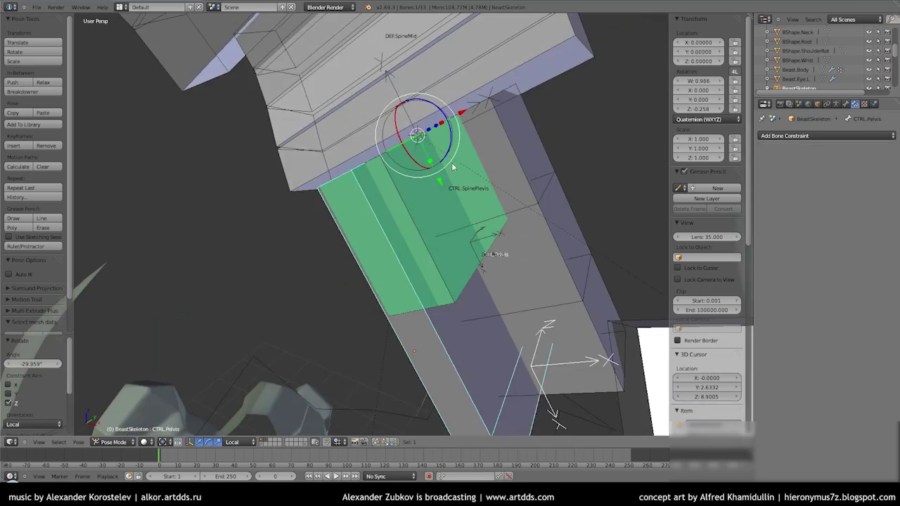
left_click_drag(827, 372, 788, 372)
Test-rotate CTRL.Pelvis, cancel, and clear its pose with Alt+G.
key("KP_1")
scroll(464, 213, "down", 5)
right_click(464, 211)
key("r")
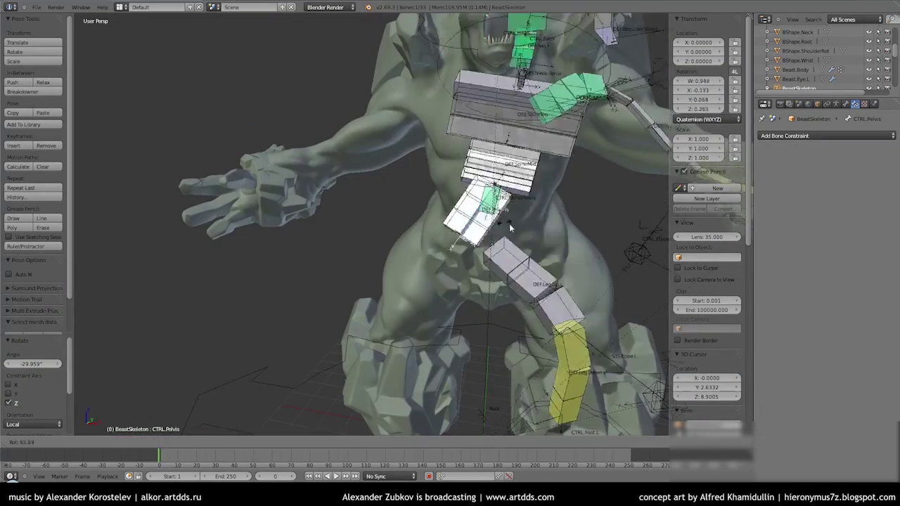
key("Escape")
key("alt+g")
scroll(464, 213, "up", 5)
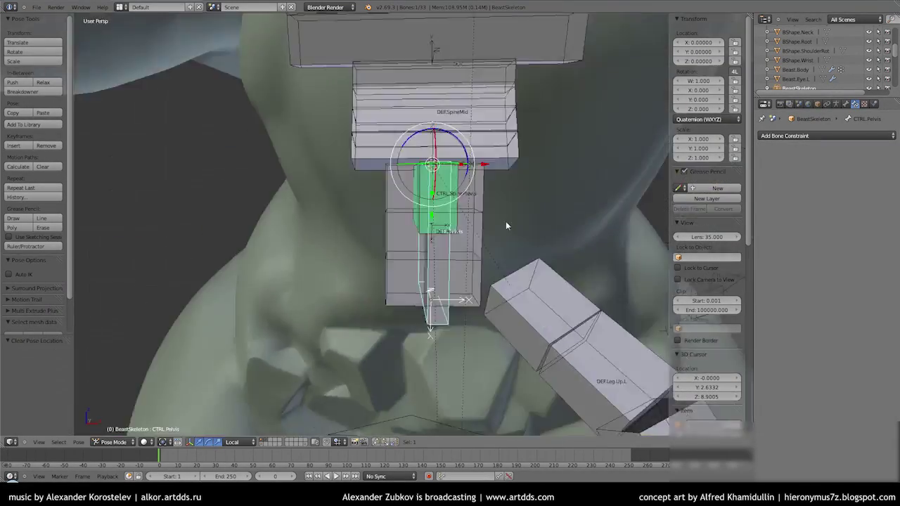
middle_click_drag(506, 220, 454, 264)
scroll(452, 266, "down", 1)
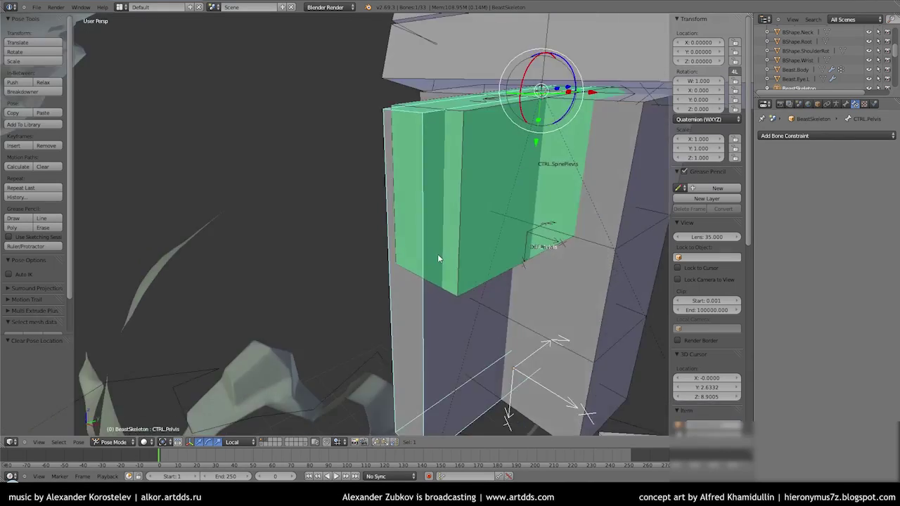
scroll(438, 254, "down", 3)
scroll(384, 274, "down", 1)
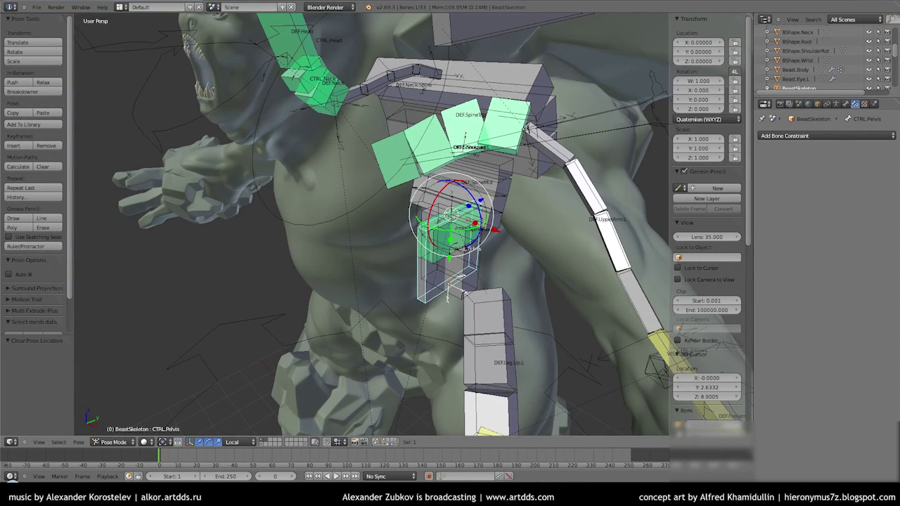
key("KP_1")
Add a plane, merge its vertices into a triangle and delete its face.
scroll(382, 311, "down", 3)
key("shift+a")
left_click(422, 101)
scroll(431, 326, "up", 3)
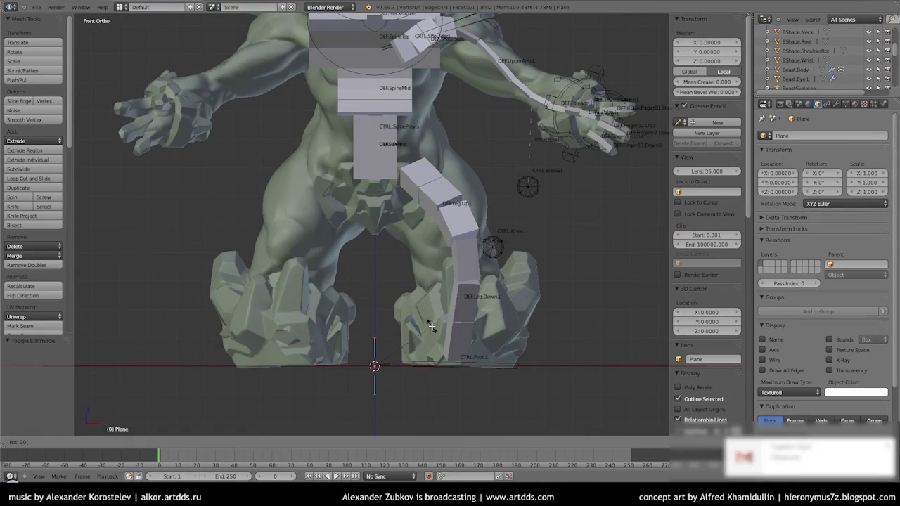
key("w")
left_click(412, 396)
scroll(412, 396, "up", 3)
mouse_move(412, 395)
middle_mouse_down()
mouse_move(394, 338)
mouse_move(368, 303)
mouse_move(354, 321)
middle_mouse_up()
key("x")
left_click(330, 344)
Join two vertices of the shape mesh with a new edge.
key("ctrl+z")
middle_click_drag(382, 272, 346, 317)
key("ctrl+shift+z")
right_click(404, 308)
right_click(272, 313, "shift")
key("f")
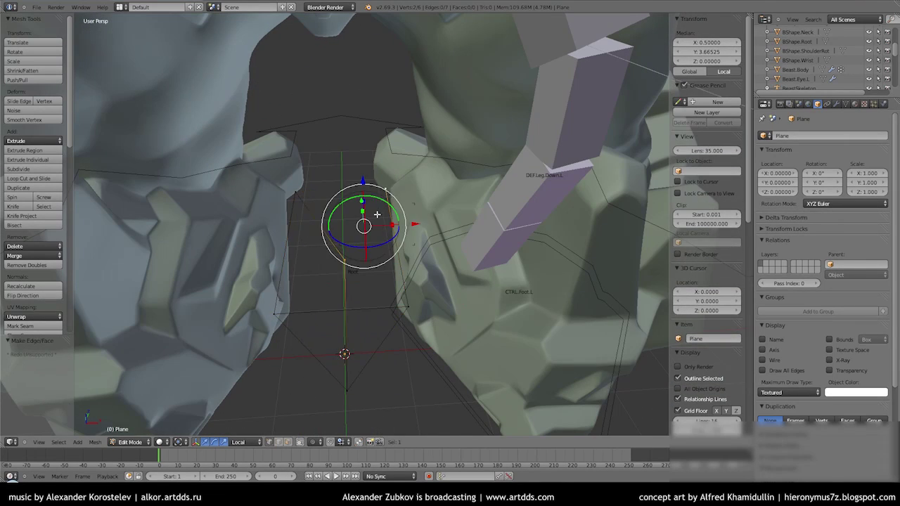
key("Tab")
scroll(372, 232, "down", 4)
type("BShape.Pelvis")
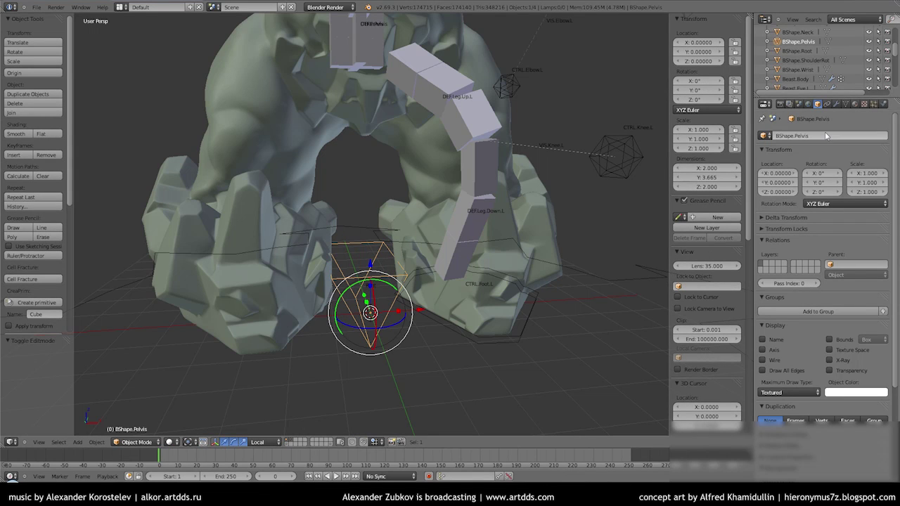
Delete the selected edges from the shape, then move CTRL.SpinePlevis to another bone layer.
key("Tab")
scroll(357, 241, "up", 3)
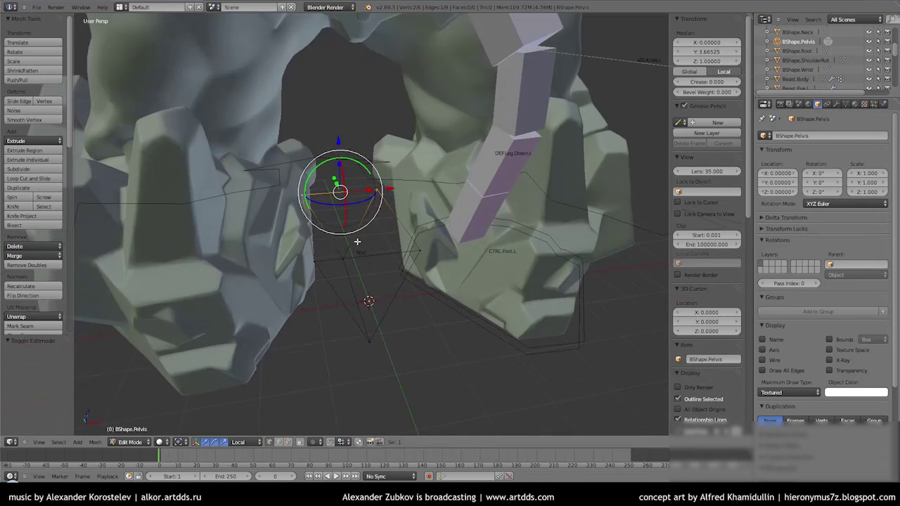
middle_click_drag(363, 330, 383, 188)
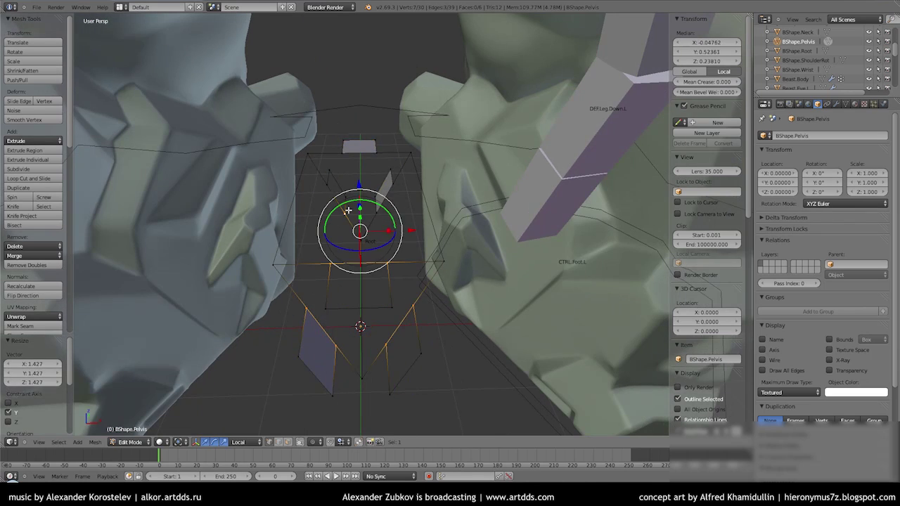
left_click(355, 161)
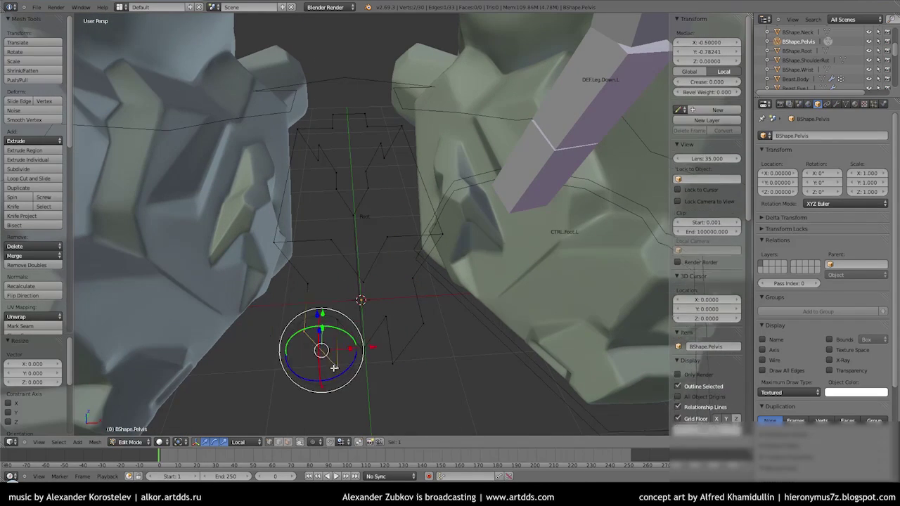
middle_click_drag(334, 367, 365, 133)
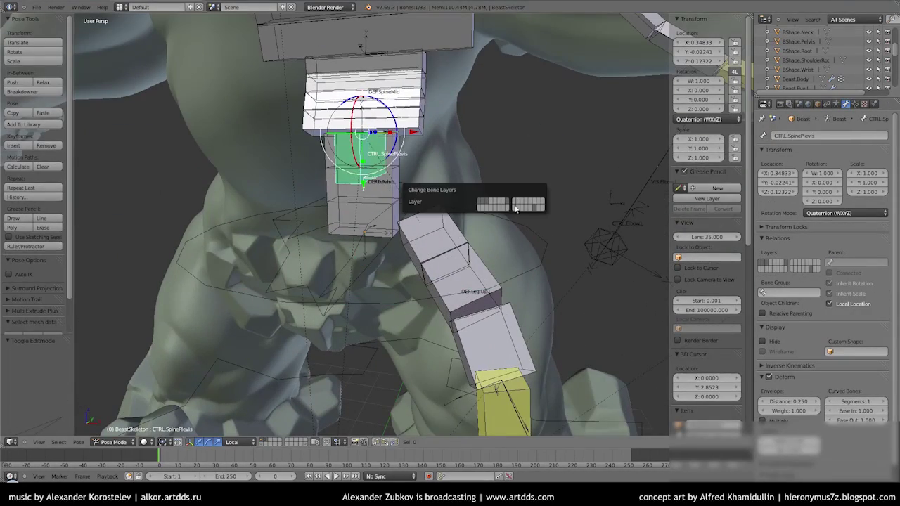
left_click(490, 207)
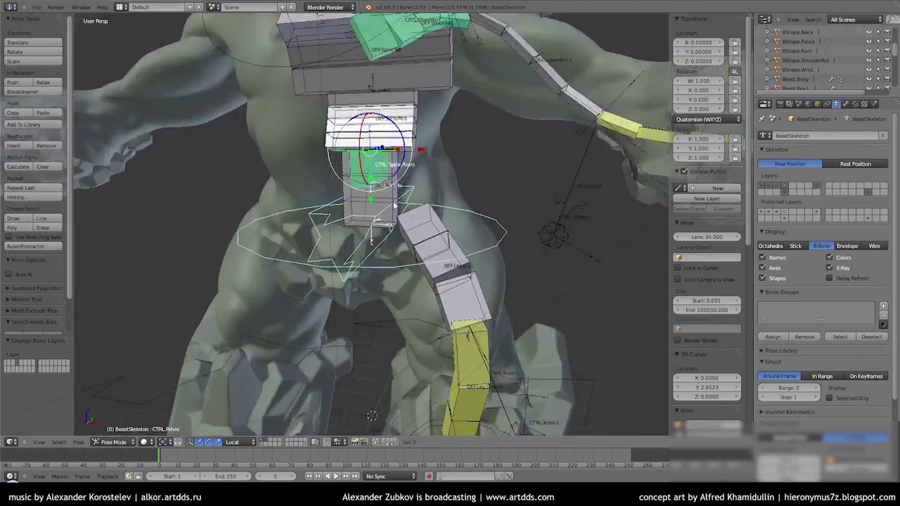
Inspect the skeleton and save the .blend file.
middle_click_drag(396, 204, 424, 234)
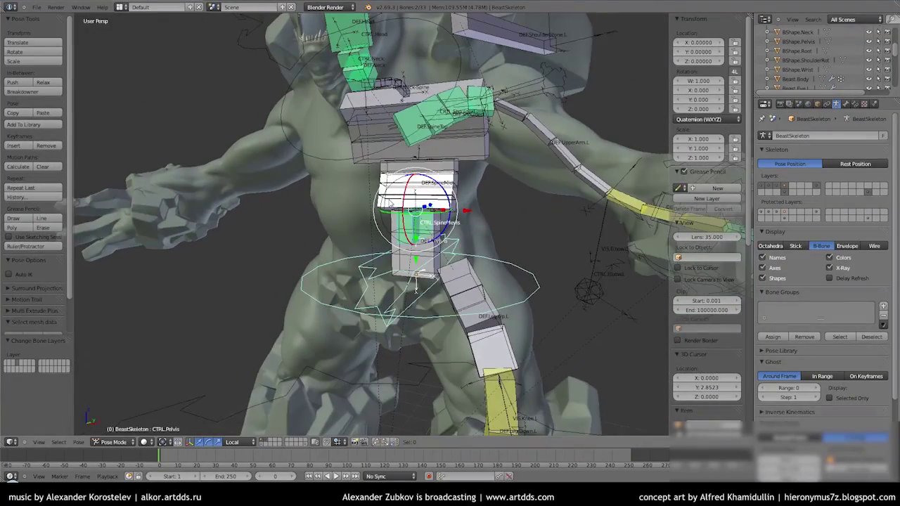
middle_click_drag(424, 234, 533, 274)
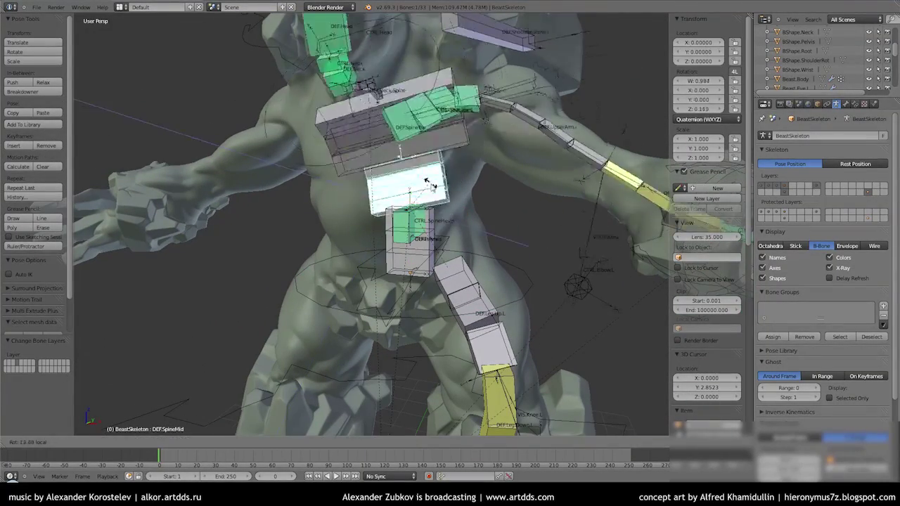
key("ctrl+z")
key("ctrl+s")
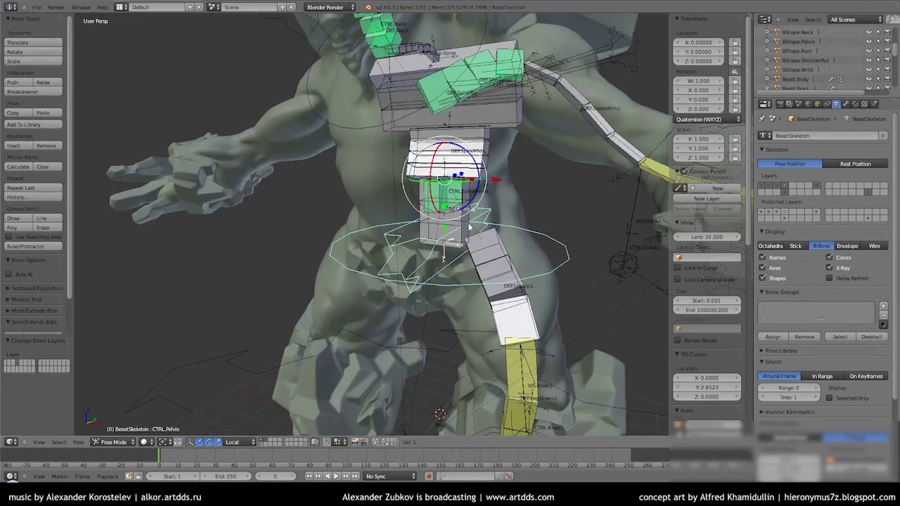
Check the spine and pelvis bones, then show DEF.SpineMid's Bone Constraints settings.
middle_click_drag(447, 177, 393, 211)
right_click(462, 159)
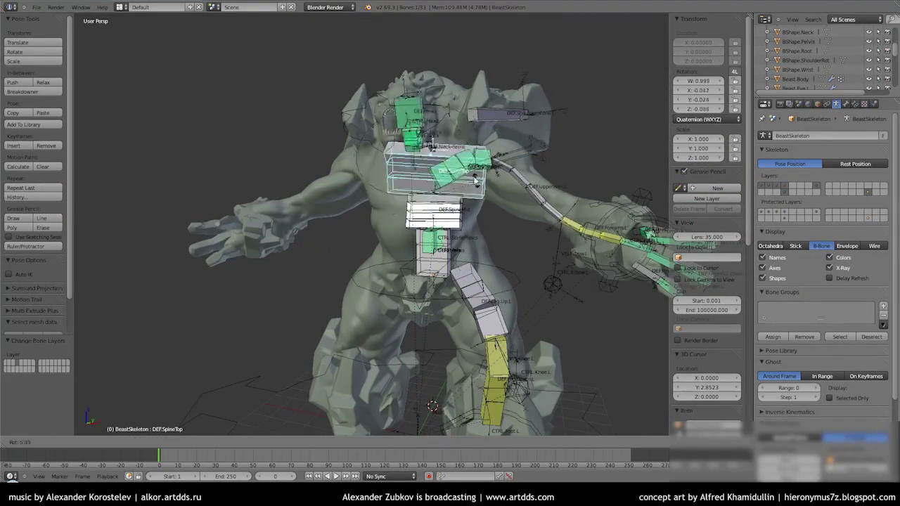
middle_click_drag(462, 159, 542, 181)
right_click(508, 281)
mouse_move(510, 142)
middle_mouse_down()
mouse_move(509, 281)
mouse_move(444, 222)
middle_mouse_up()
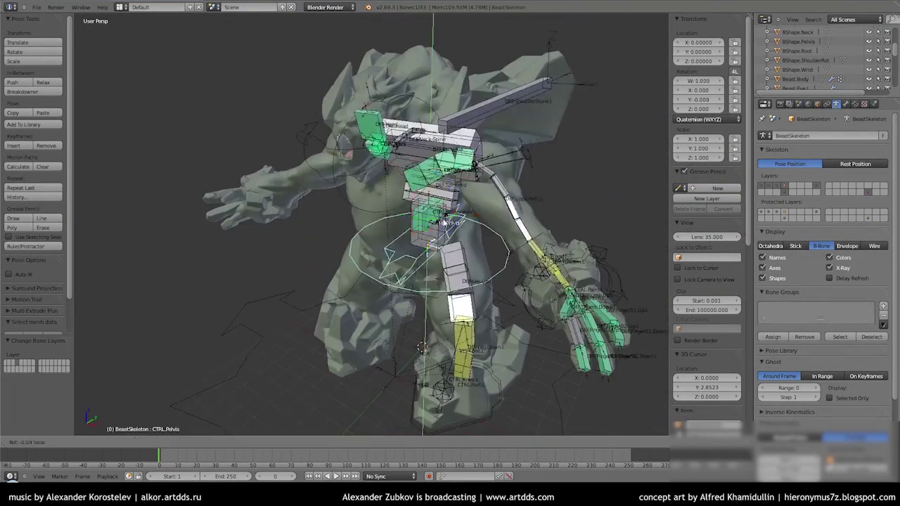
scroll(457, 180, "up", 5)
middle_click_drag(457, 179, 420, 332)
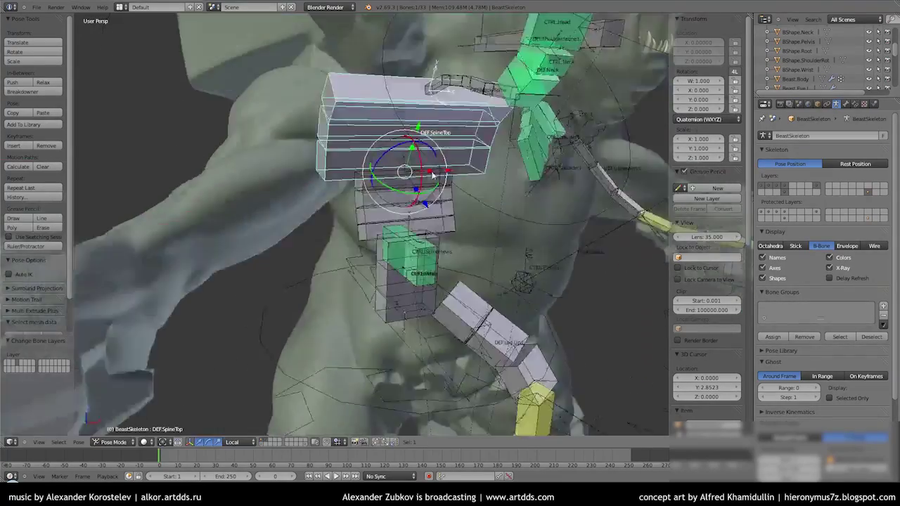
right_click(419, 333)
right_click(530, 346)
middle_click_drag(531, 347, 448, 239)
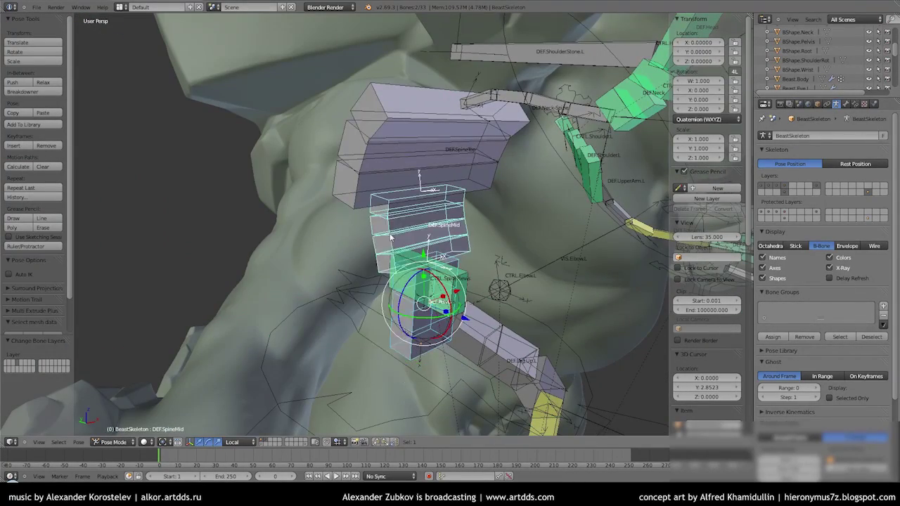
left_click(848, 105)
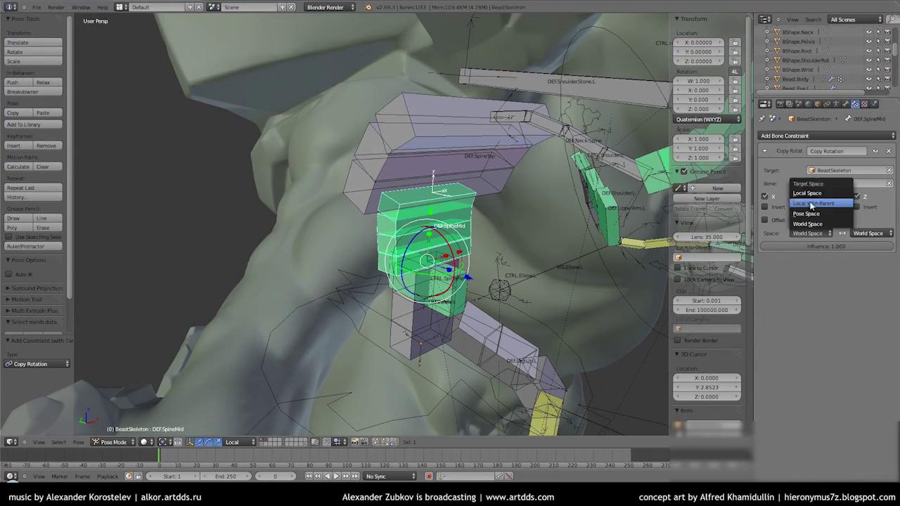
Set the Copy Rotation constraint's target and owner space to Local Space.
left_click(808, 193)
left_click(870, 233)
left_click(869, 192)
middle_click_drag(422, 267, 321, 351)
right_click(452, 251)
key("Escape")
key("ctrl+z")
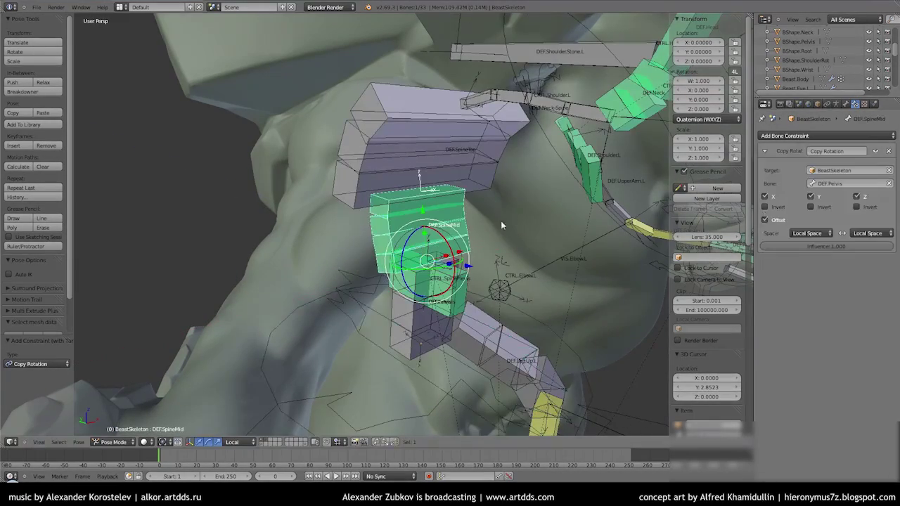
Test-rotate CTRL.Pelvis to check the spine follows, then undo.
middle_click_drag(498, 238, 417, 224)
right_click(445, 281)
key("r")
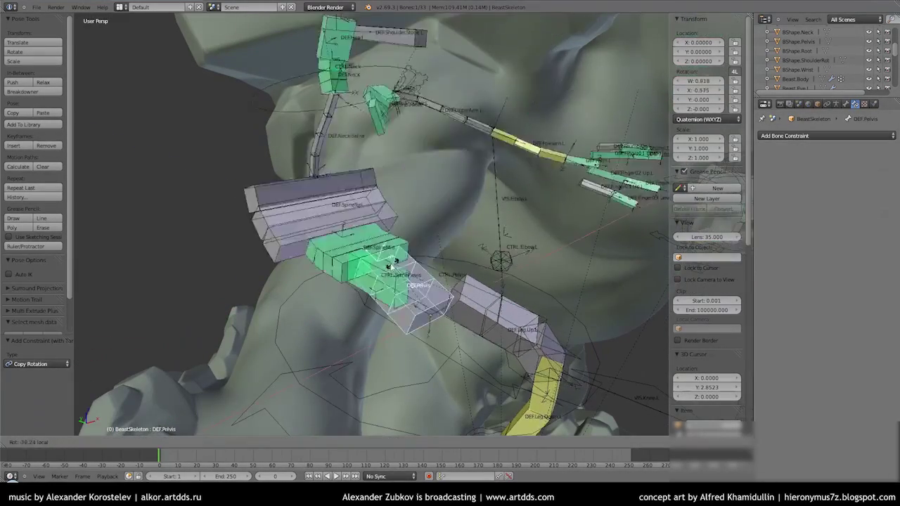
key("Escape")
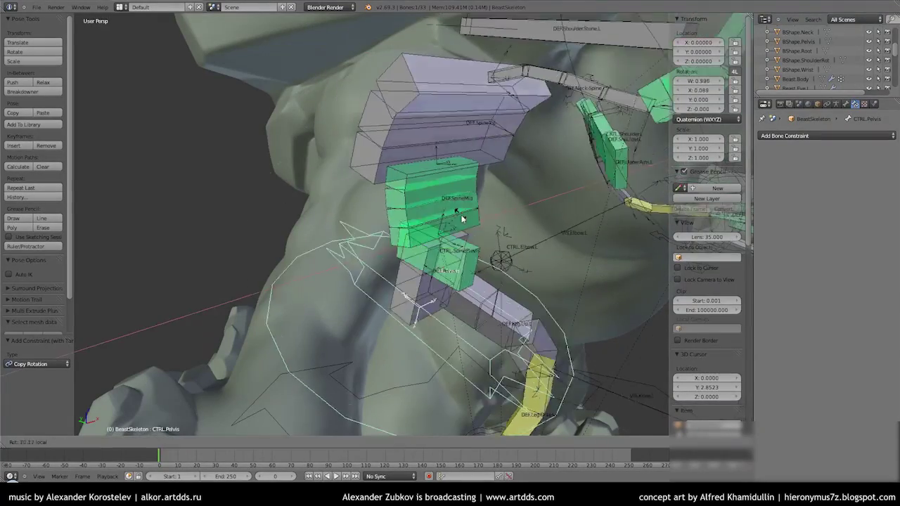
key("ctrl+z")
mouse_move(421, 211)
middle_mouse_down()
mouse_move(258, 237)
mouse_move(339, 262)
mouse_move(302, 258)
mouse_move(362, 251)
middle_mouse_up()
Test-rotate DEF.Neck-Spine on X, undo it, and switch the armature to Edit Mode.
key("a")
right_click(362, 251)
right_click(457, 174)
key("r")
key("x")
left_click(878, 375)
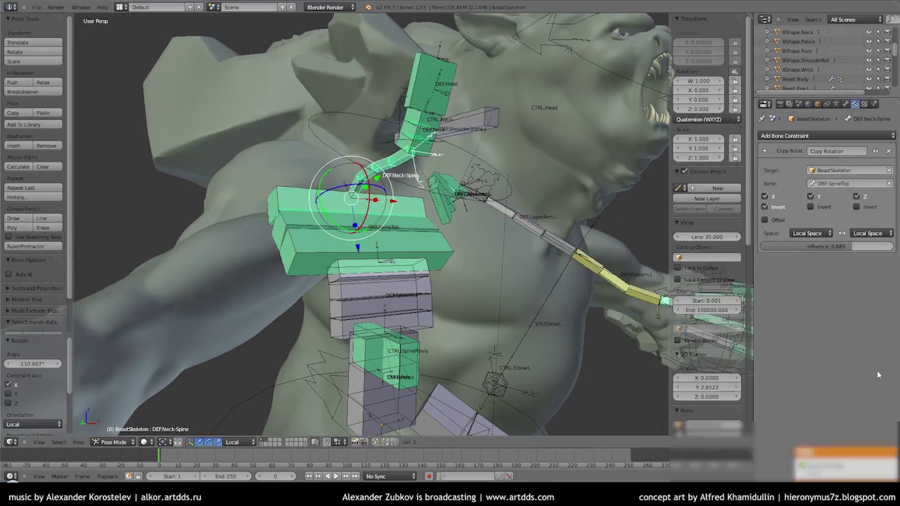
key("ctrl+z")
middle_click_drag(401, 260, 451, 267)
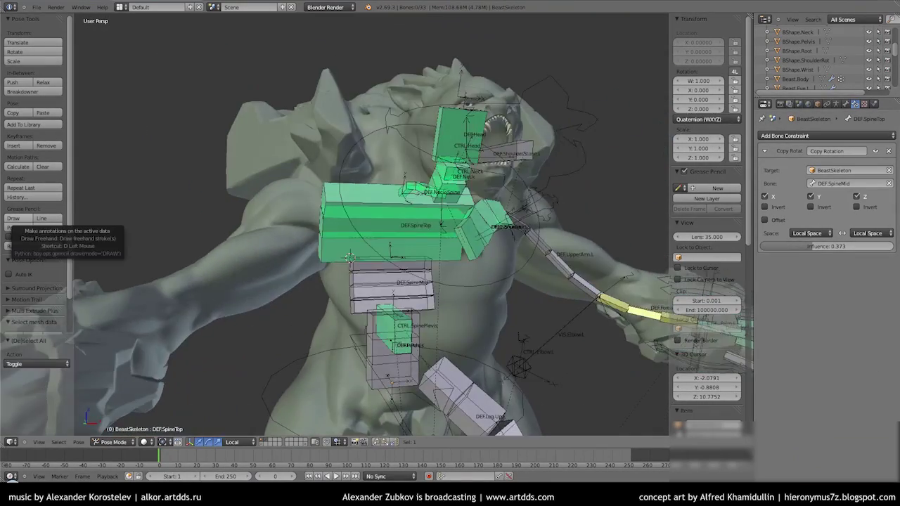
middle_click_drag(550, 246, 434, 368)
scroll(435, 367, "down", 3)
key("Tab")
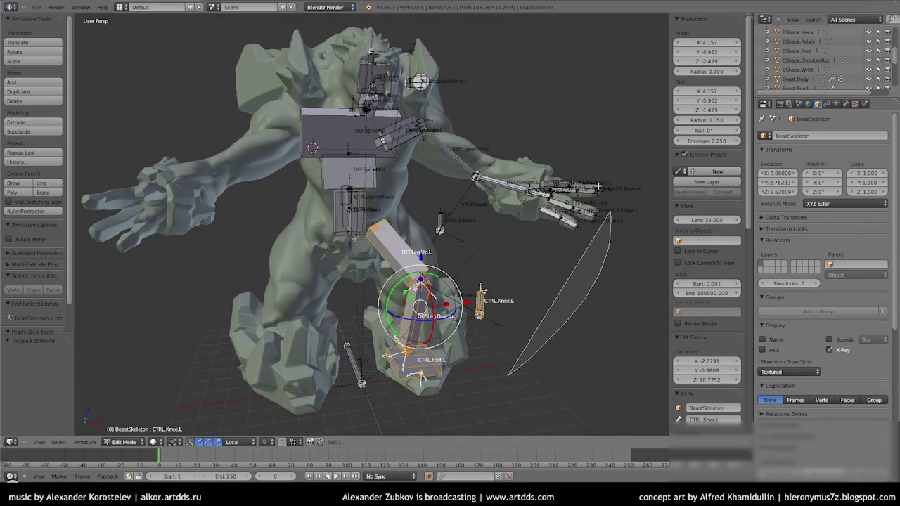
Mirror the linked limb bones across X and flip their names to .R.
key("l")
middle_click_drag(597, 186, 382, 243)
key("KP_1")
key("shift+c")
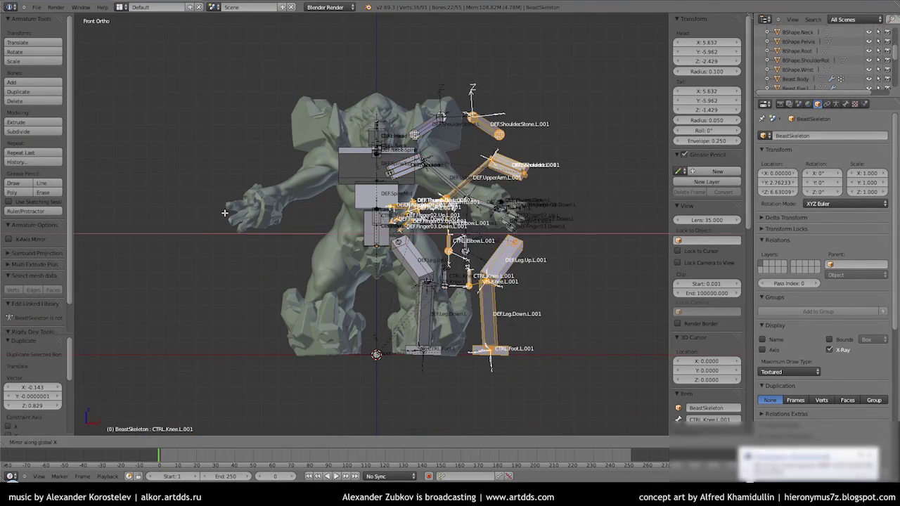
key("x")
middle_click_drag(363, 253, 211, 366)
left_click(85, 442)
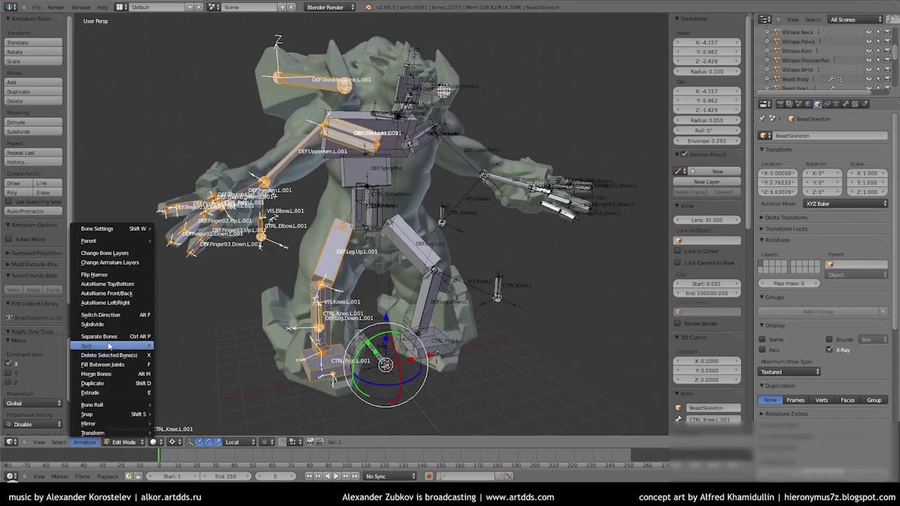
left_click(94, 274)
Check the mirrored rig in Pose Mode, then return to Edit Mode.
scroll(385, 281, "up", 5)
middle_click_drag(386, 281, 400, 237)
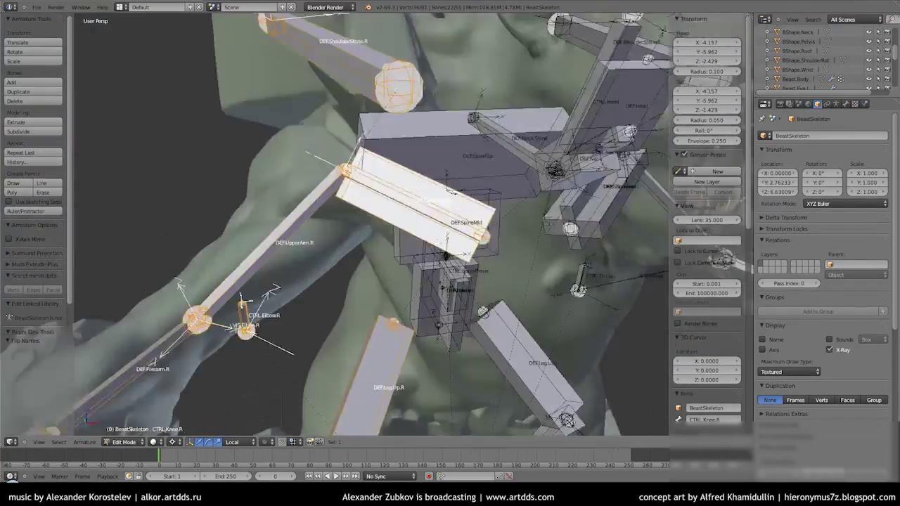
key("ctrl+Tab")
scroll(400, 237, "down", 5)
mouse_move(350, 180)
middle_mouse_down()
mouse_move(251, 252)
mouse_move(525, 302)
middle_mouse_up()
scroll(525, 301, "up", 2)
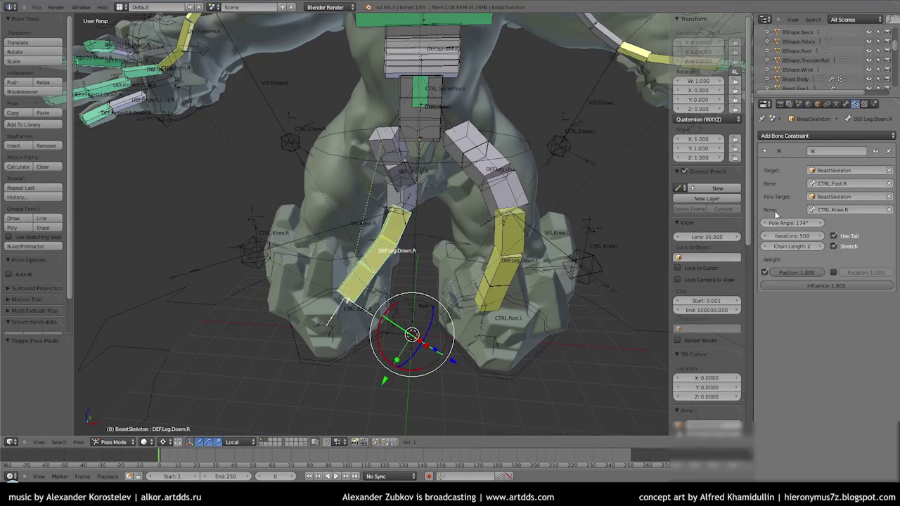
key("Tab")
Select the left leg and foot bones and adjust the foot's B-bone thickness.
scroll(441, 208, "up", 3)
mouse_move(422, 246)
middle_mouse_down()
mouse_move(450, 189)
mouse_move(528, 362)
mouse_move(448, 318)
middle_mouse_up()
right_click(440, 208)
right_click(524, 346)
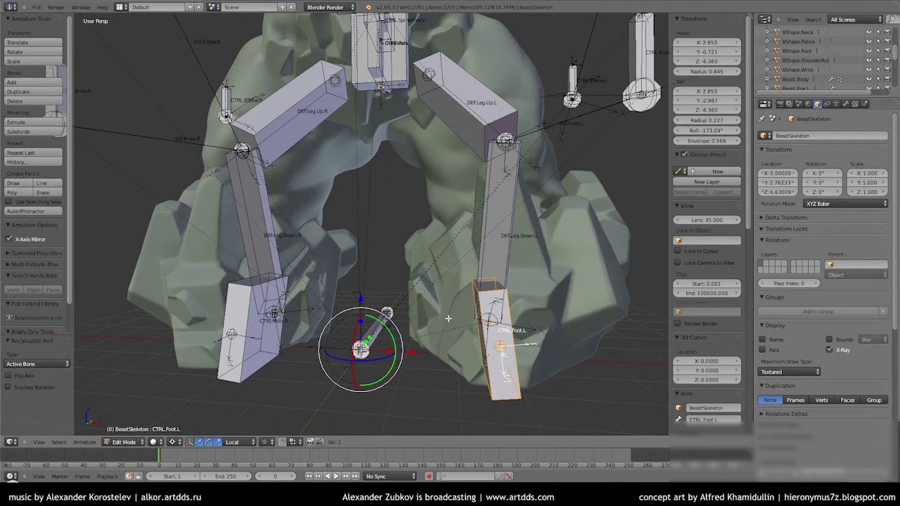
key("KP_1")
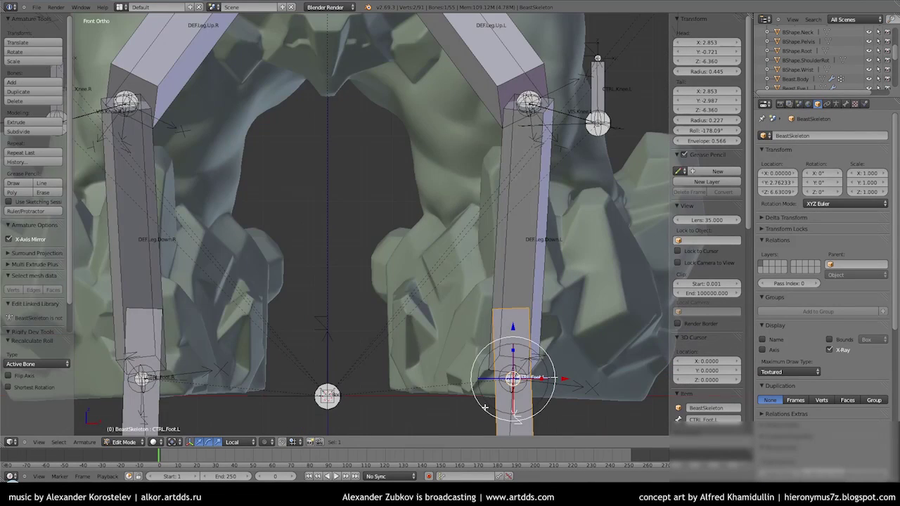
scroll(483, 329, "down", 1)
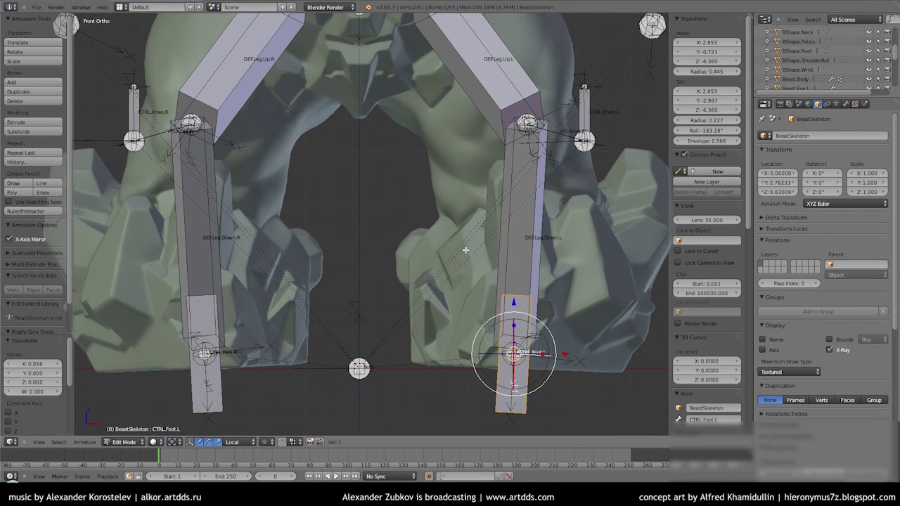
scroll(466, 250, "down", 1)
key("ctrl+alt+s")
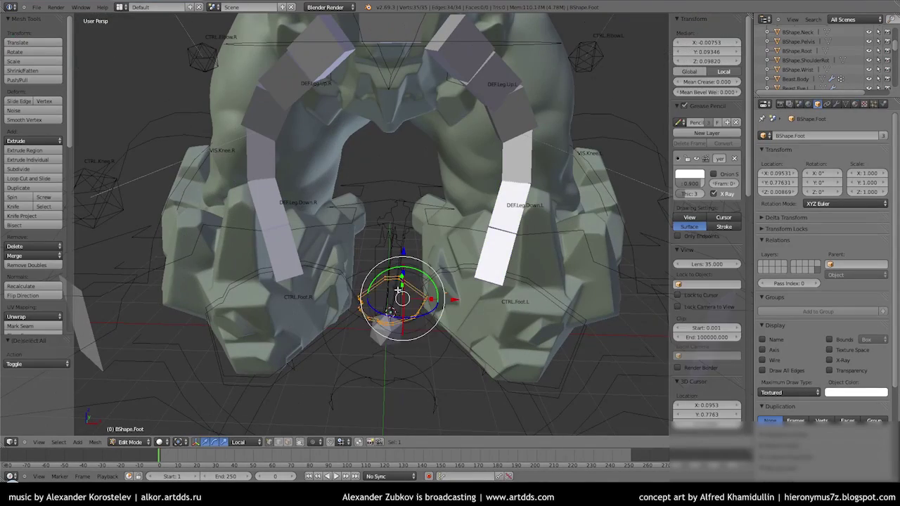
key("shift+a")
Add a circle to BShape.Foot, scale it and subdivide its edges.
left_click(399, 281)
key("s")
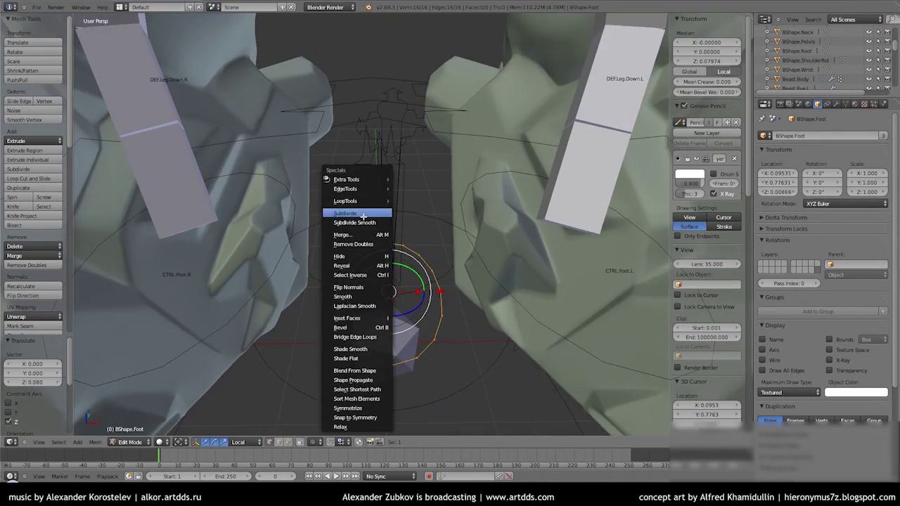
left_click(363, 213)
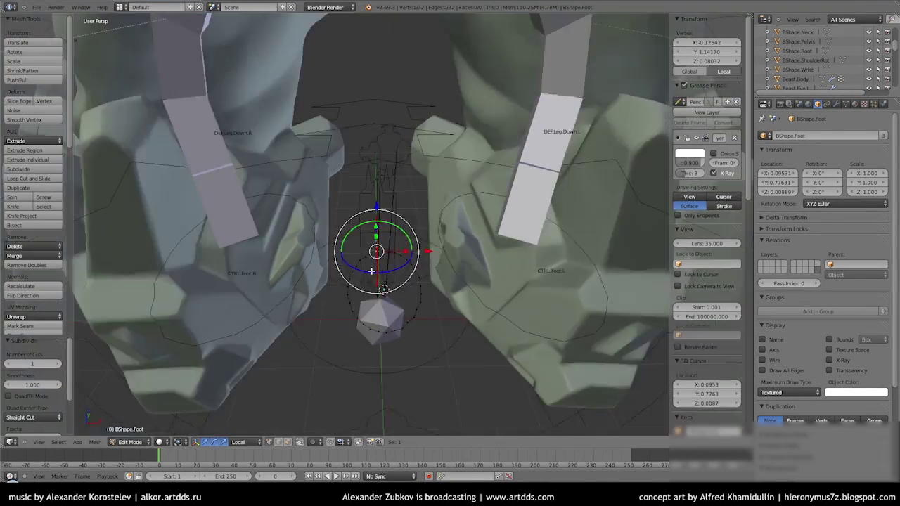
left_click(404, 173)
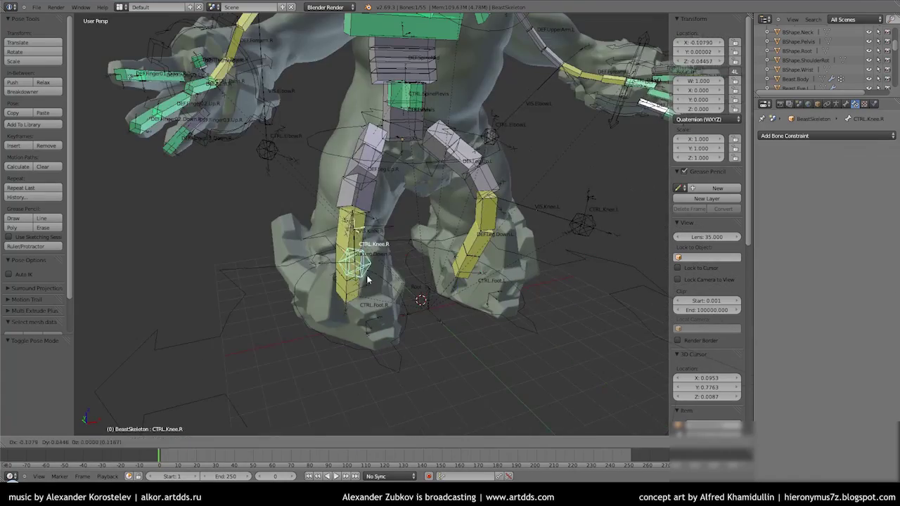
Reset the knee control's position and correct the right upper arm bone's roll.
key("alt+g")
right_click(271, 196)
mouse_move(365, 274)
middle_mouse_down()
mouse_move(311, 247)
mouse_move(566, 240)
middle_mouse_up()
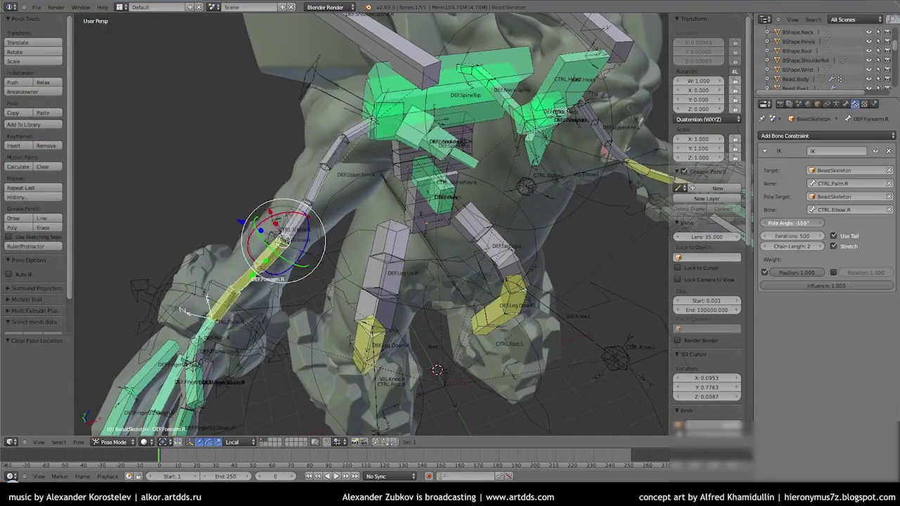
left_click(580, 262)
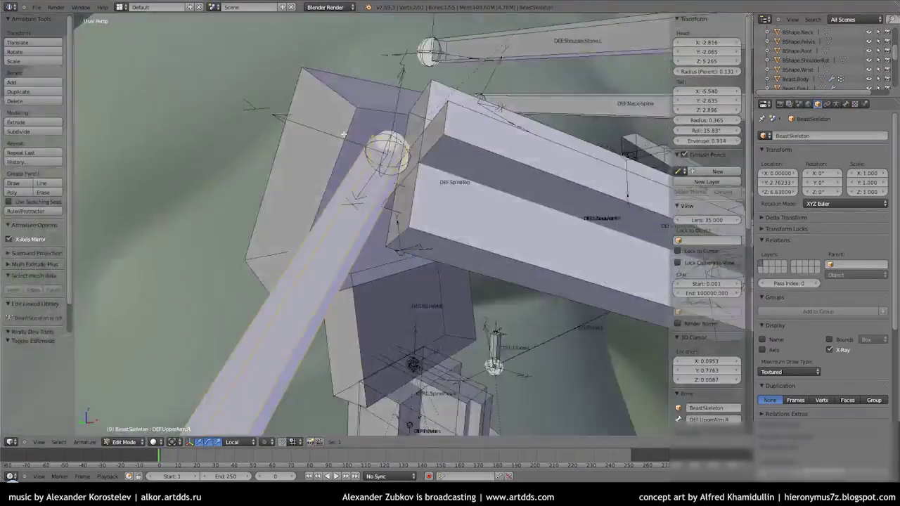
middle_click_drag(344, 134, 473, 173)
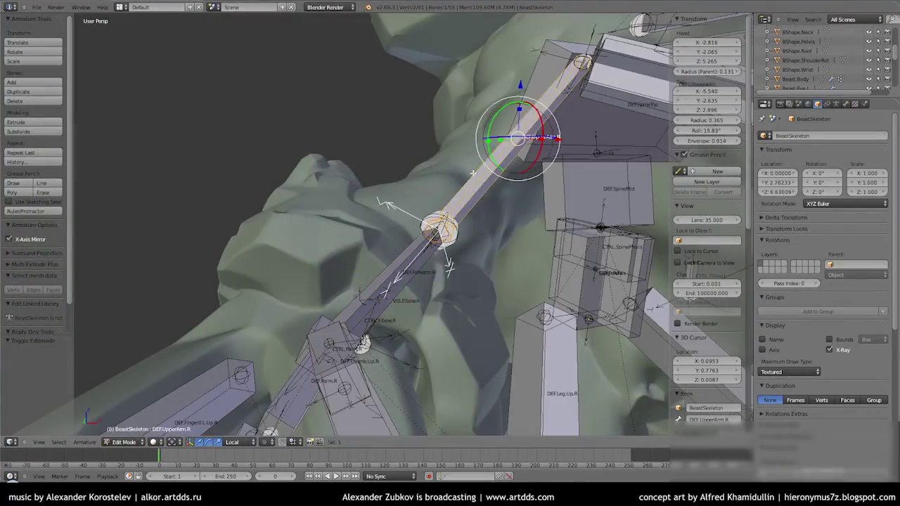
left_click(379, 177)
middle_click_drag(379, 176, 422, 211)
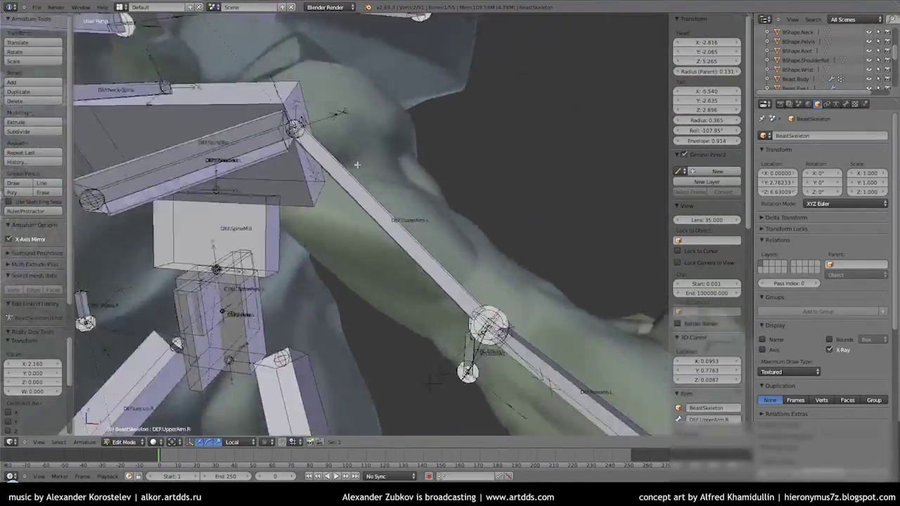
Recalculate the roll of the right forearm, palm and finger bones.
right_click(512, 141)
middle_click_drag(512, 140, 365, 213)
right_click(292, 259)
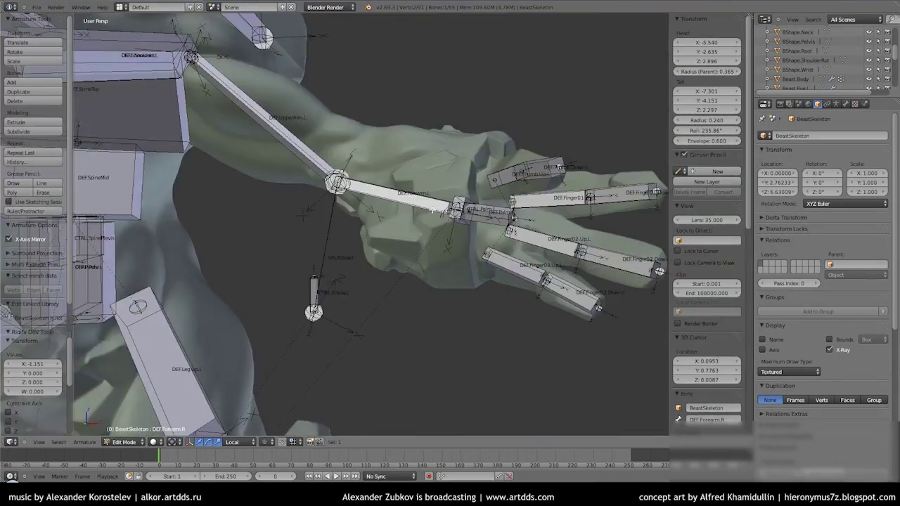
middle_click_drag(292, 259, 399, 392)
key("shift+bracketright")
left_click(444, 210)
Select the left forearm and palm control bones for roll correction.
mouse_move(444, 210)
middle_mouse_down()
mouse_move(485, 264)
mouse_move(549, 237)
middle_mouse_up()
right_click(549, 238)
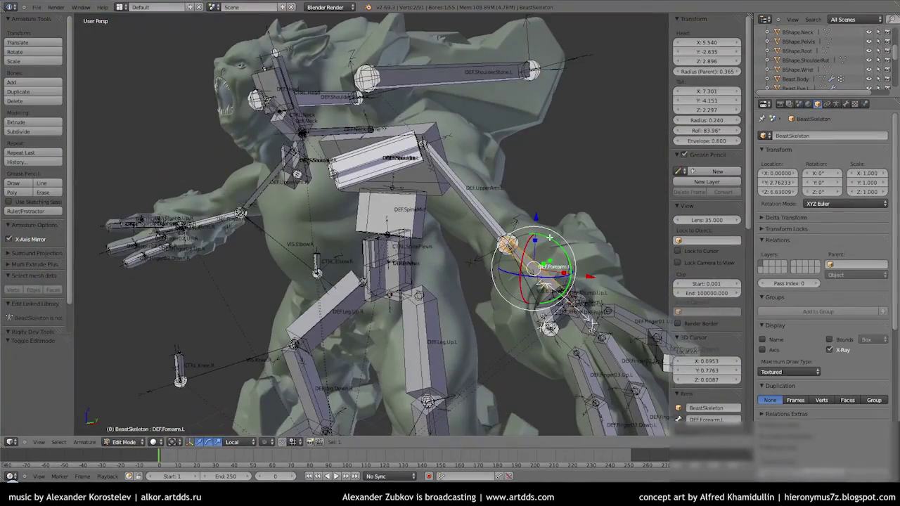
right_click(556, 309)
mouse_move(556, 309)
middle_mouse_down()
mouse_move(562, 271)
mouse_move(422, 309)
mouse_move(431, 230)
mouse_move(382, 224)
mouse_move(422, 232)
middle_mouse_up()
right_click(422, 309)
Switch between Pose and Edit Mode to test how the arm IK chains bend.
key("ctrl+Tab")
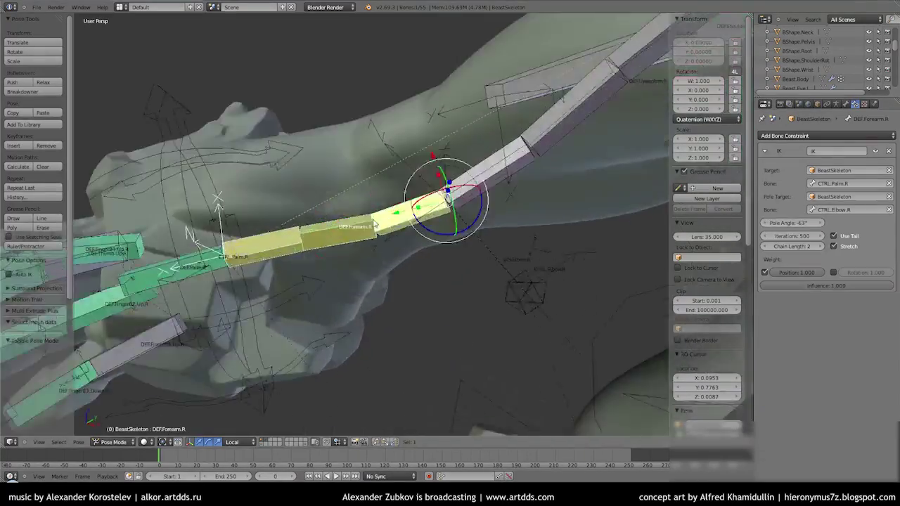
right_click(605, 175)
mouse_move(605, 175)
middle_mouse_down()
mouse_move(466, 244)
mouse_move(378, 121)
mouse_move(494, 308)
middle_mouse_up()
key("Tab")
key("Tab")
key("Tab")
key("ctrl+Tab")
mouse_move(567, 421)
middle_mouse_down()
mouse_move(511, 230)
mouse_move(435, 302)
mouse_move(353, 233)
middle_mouse_up()
key("Tab")
Apply a small Ctrl+R roll correction to the left forearm bone.
right_click(422, 307)
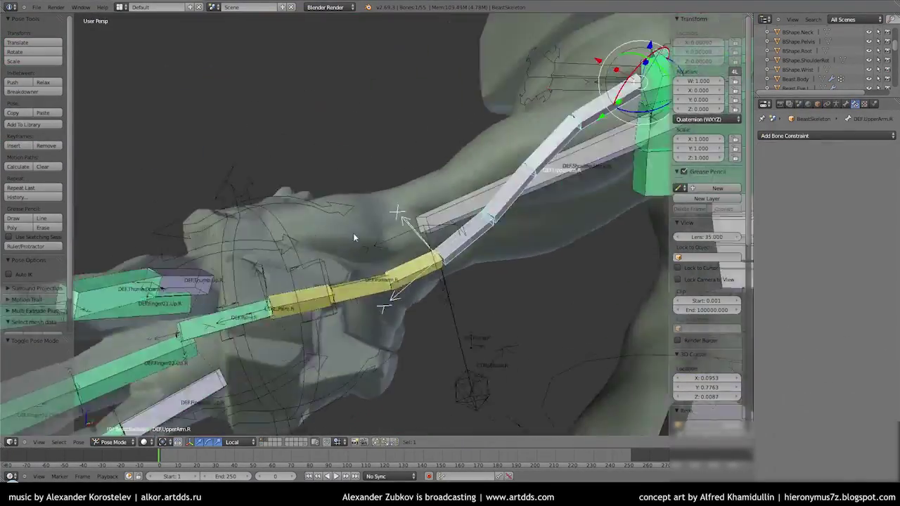
right_click(617, 242)
key("ctrl+r")
left_click(617, 238)
middle_click_drag(617, 238, 580, 197)
middle_click_drag(549, 314, 478, 264)
scroll(493, 281, "up", 5)
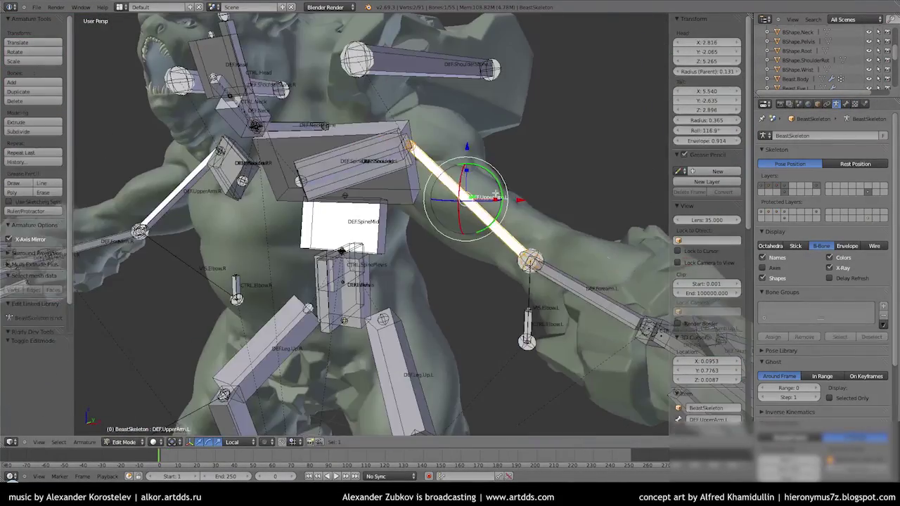
Check the foot control's custom shape in the Bone properties tab.
middle_click_drag(470, 199, 436, 206)
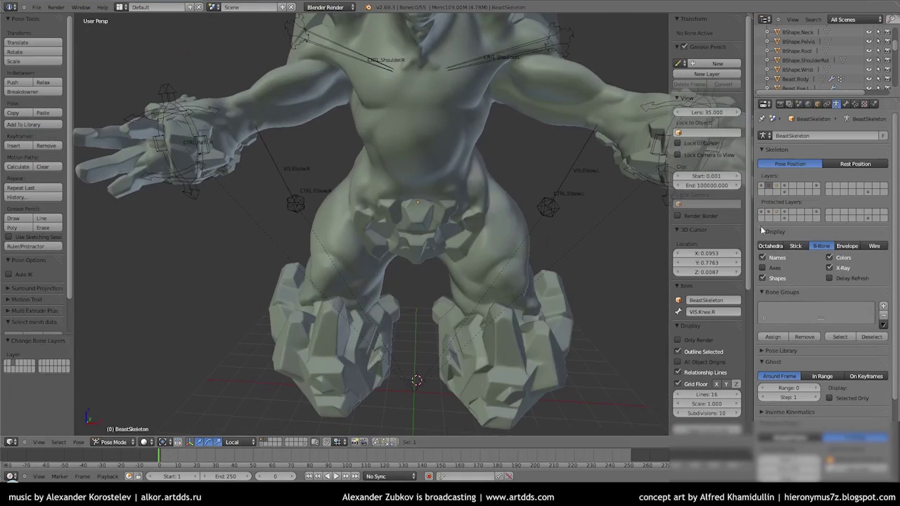
left_click(846, 104)
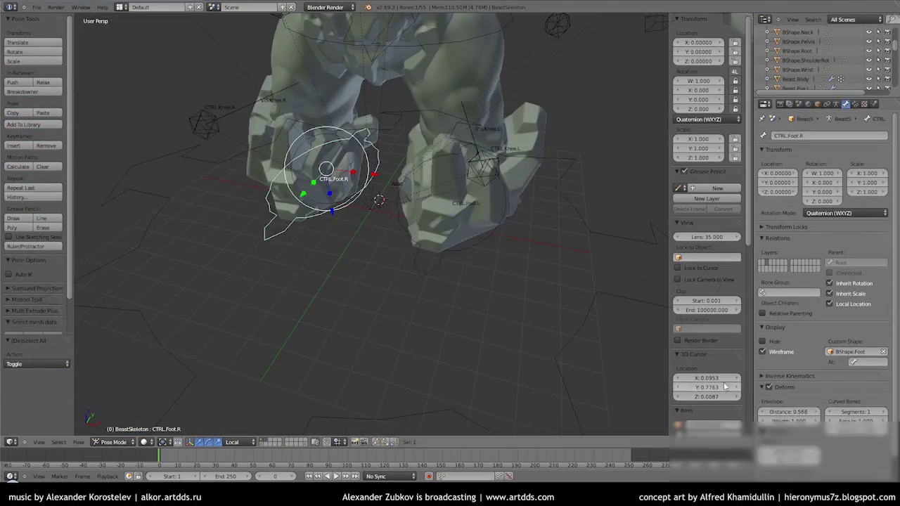
right_click(534, 225)
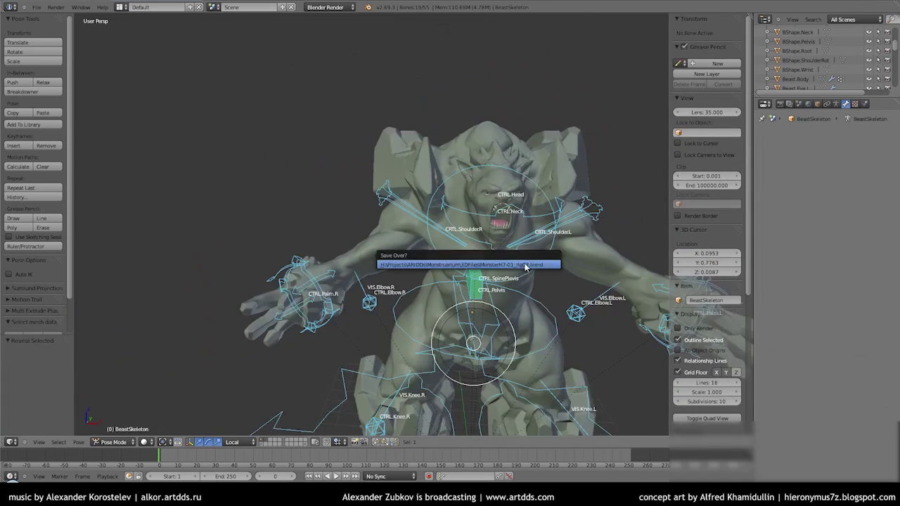
Deselect all bones, return to Object Mode and select the beast body mesh.
key("a")
key("ctrl+Tab")
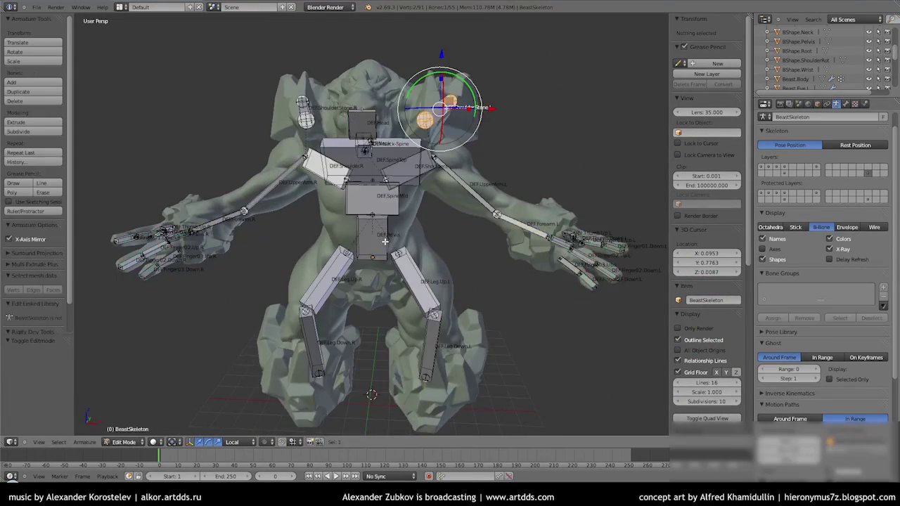
right_click(375, 243)
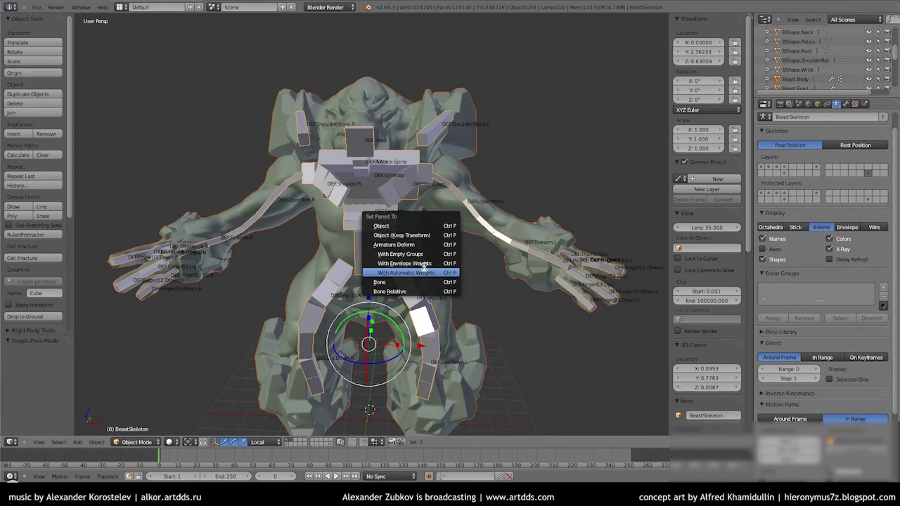